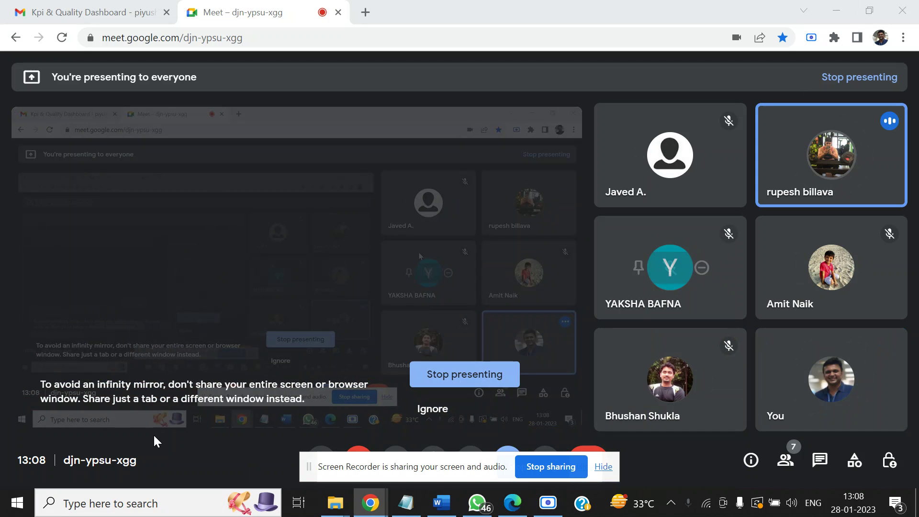
# Clear the Google Meet, WhatsApp and Microsoft Edge windows from the desktop
pyautogui.click(836, 10)
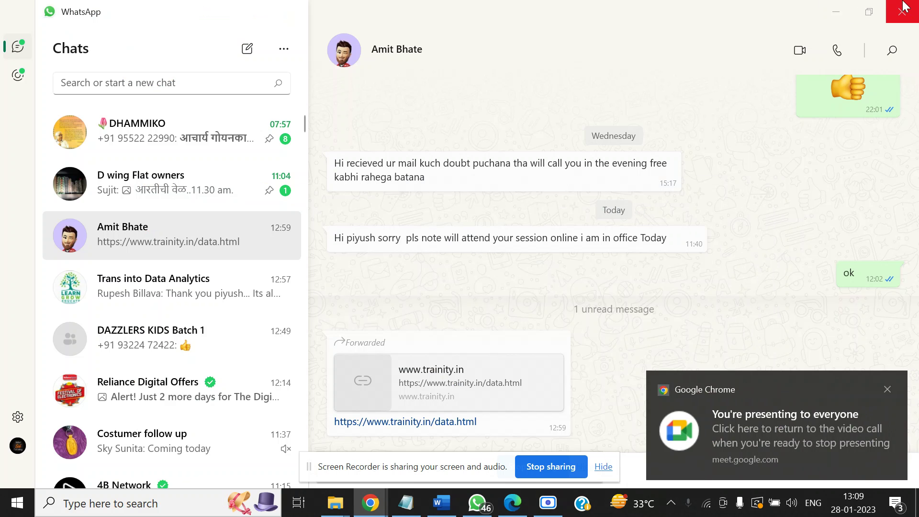
pyautogui.click(906, 12)
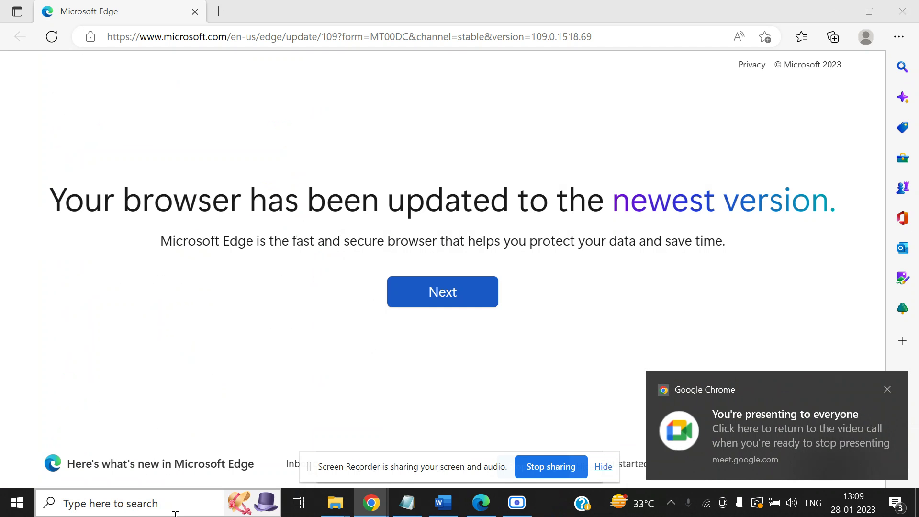
pyautogui.click(836, 10)
pyautogui.moveTo(443, 502)
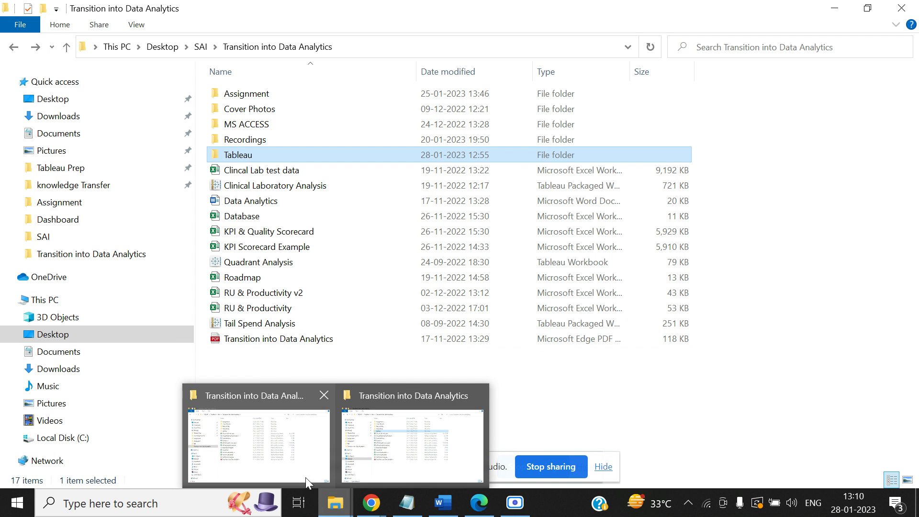
pyautogui.moveTo(503, 502)
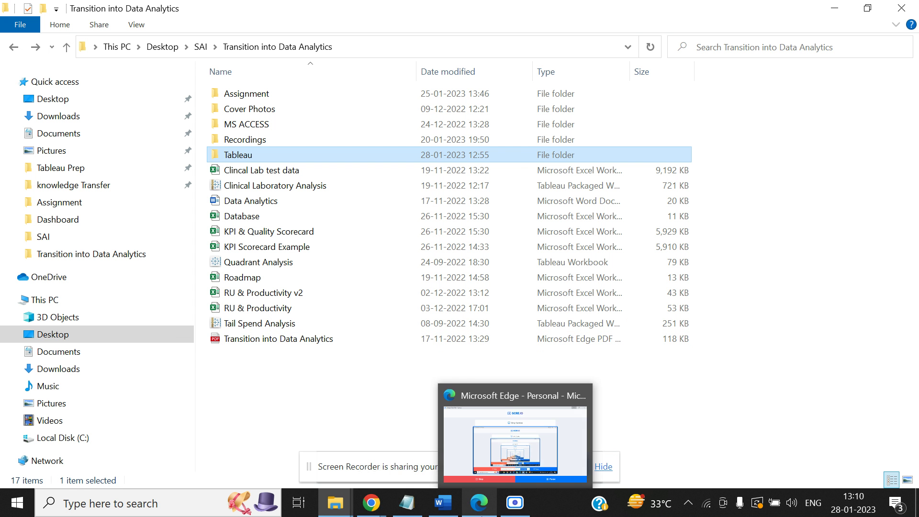
pyautogui.click(523, 490)
pyautogui.hotkey('alt', 'Tab')
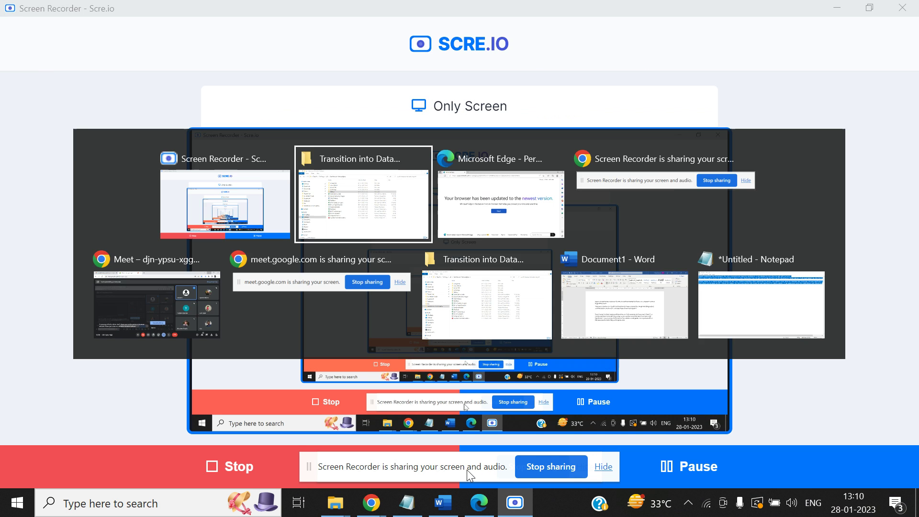
# Launch Tableau 2022.2 without recovering any workbooks and show the full list of server connectors
pyautogui.click(136, 511)
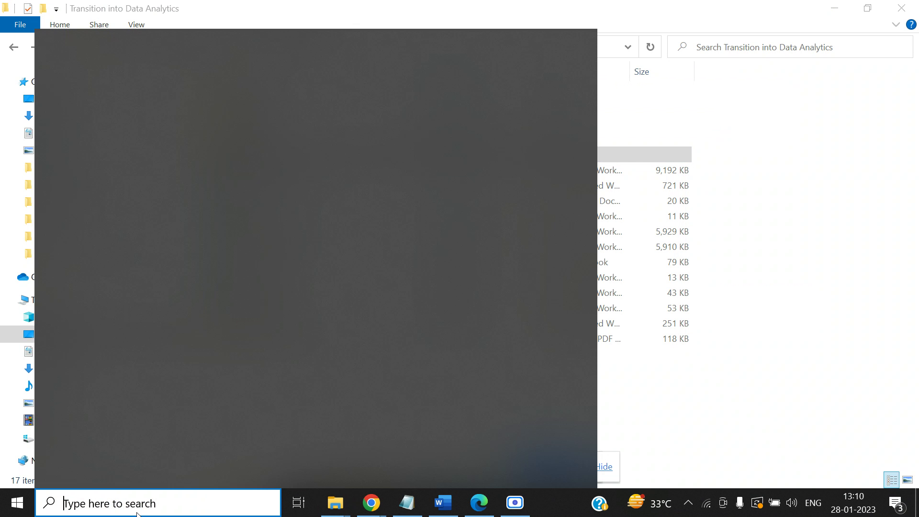
pyautogui.write('Tabl')
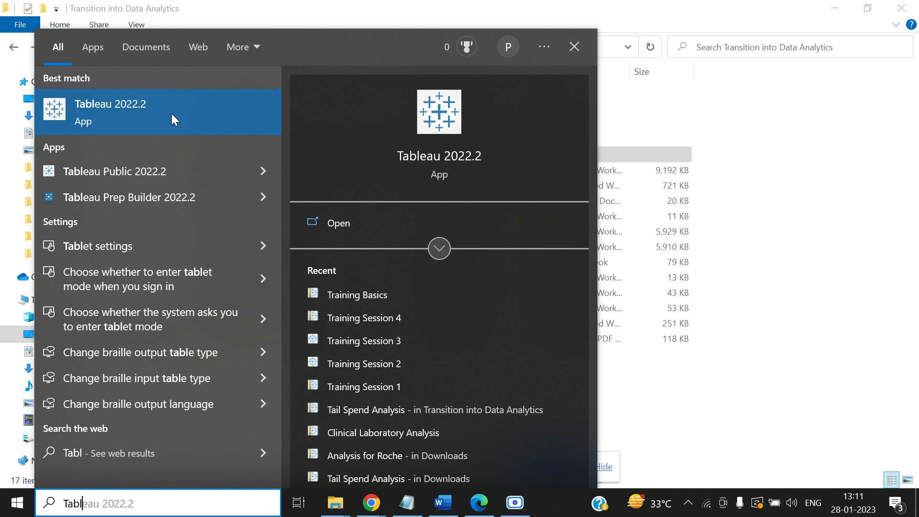
pyautogui.click(154, 106)
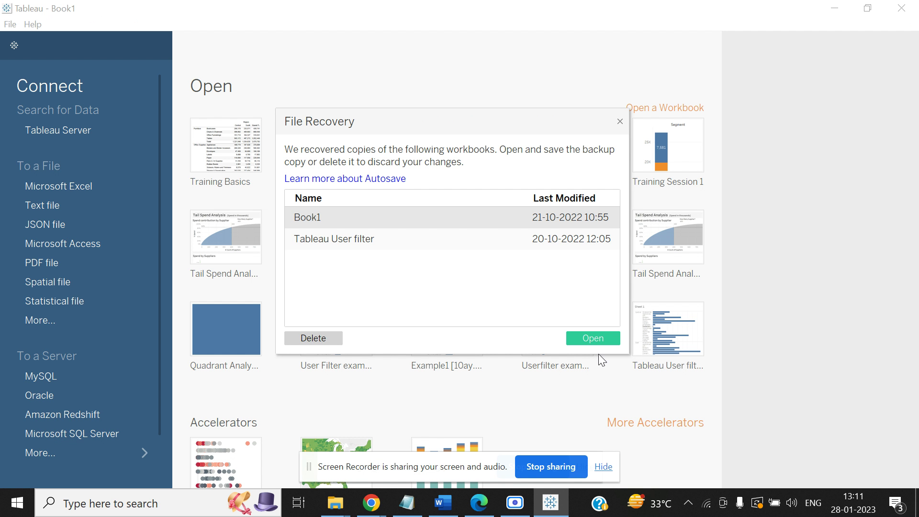
pyautogui.click(620, 121)
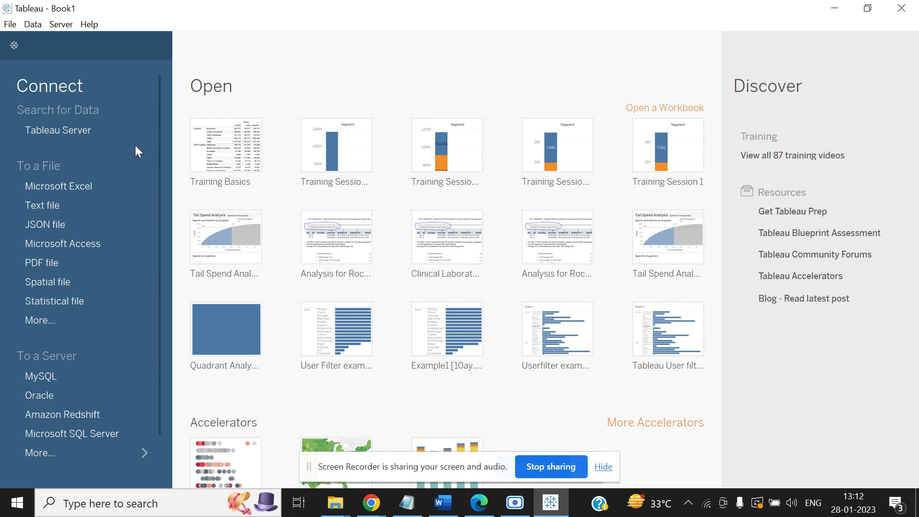
pyautogui.click(146, 457)
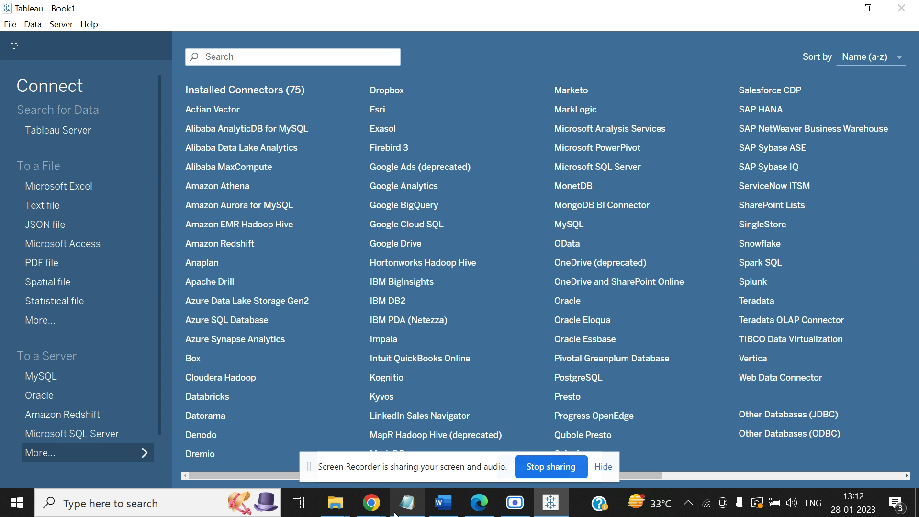
# Check the Google Meet call, return to Tableau and dismiss the presenting notification
pyautogui.moveTo(371, 503)
pyautogui.click(401, 431)
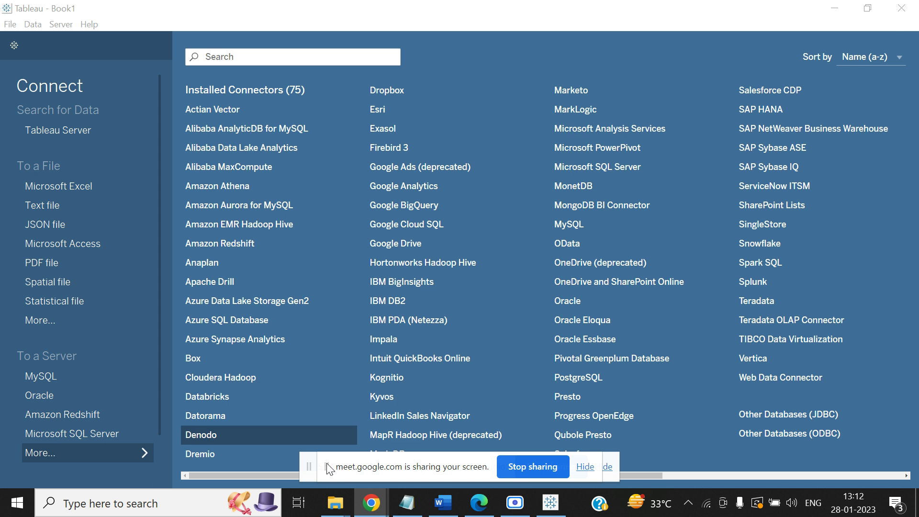
pyautogui.click(217, 438)
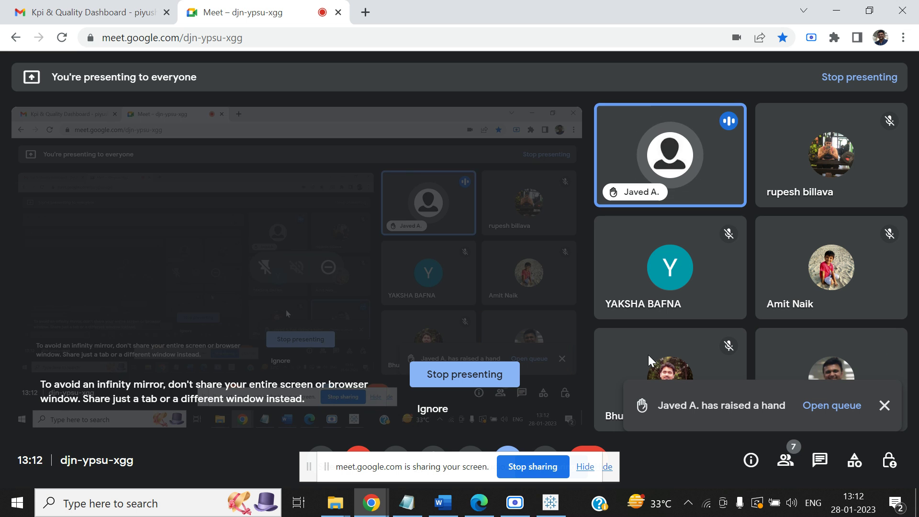
pyautogui.hotkey('alt', 'Tab')
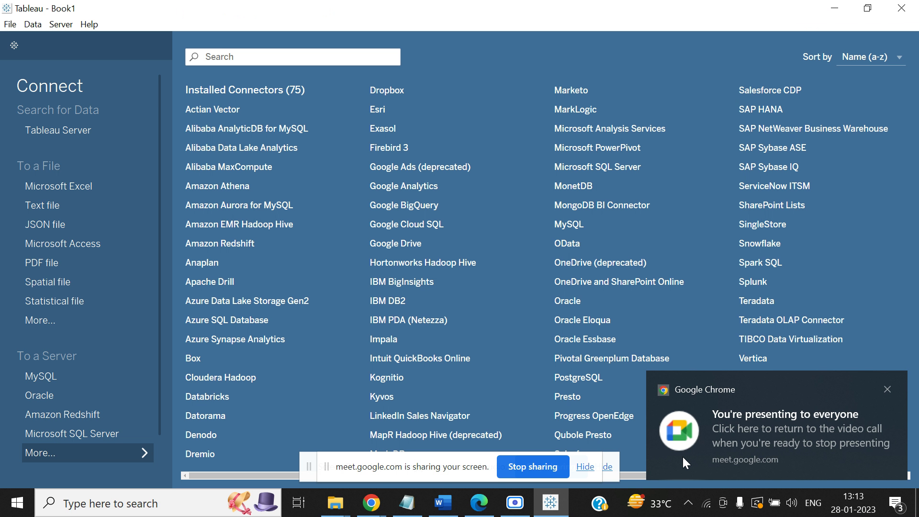
pyautogui.click(888, 389)
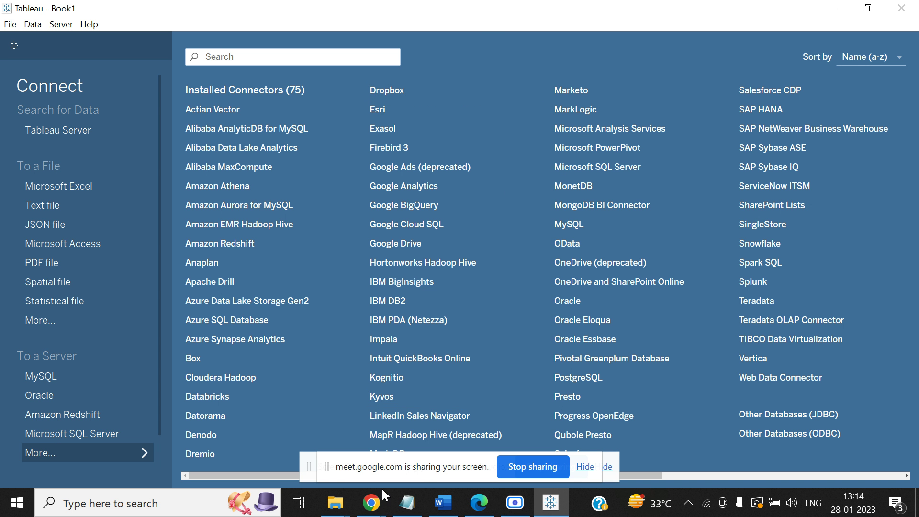
# Admit the waiting participant to the Google Meet call and return to Tableau
pyautogui.click(372, 502)
pyautogui.click(245, 425)
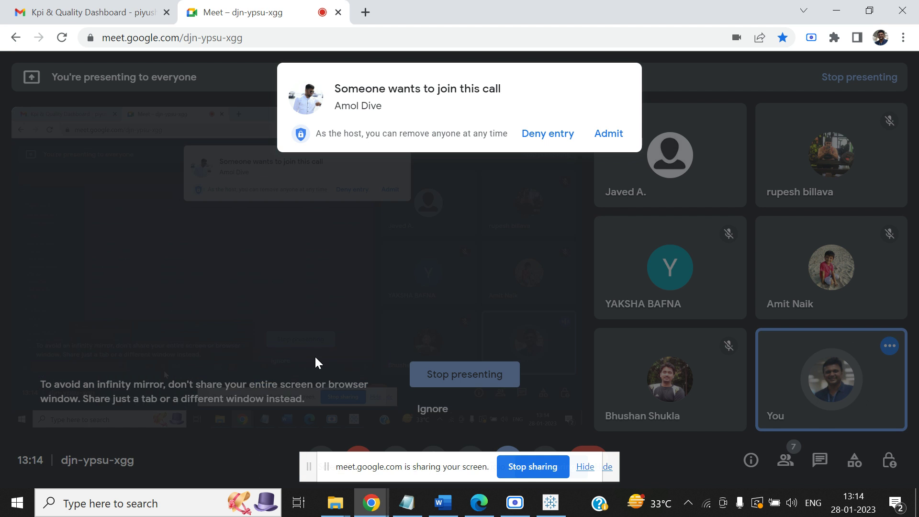
pyautogui.click(611, 136)
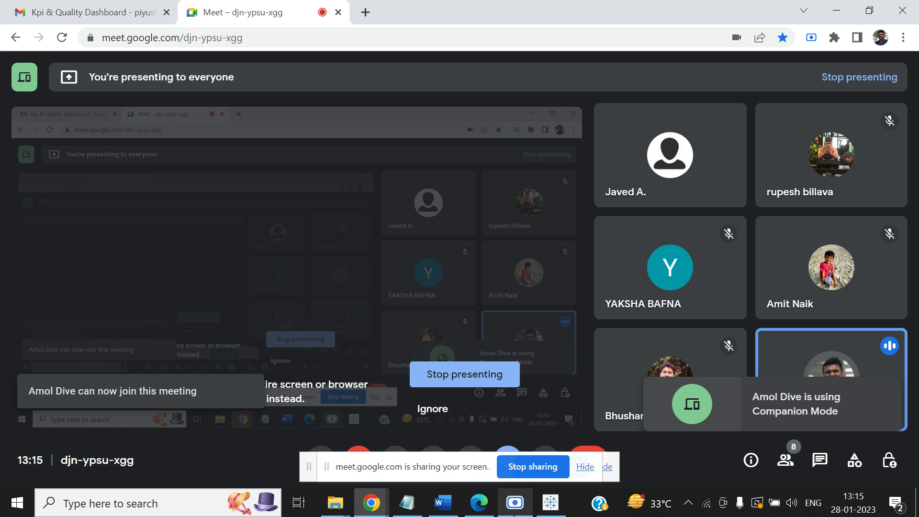
pyautogui.moveTo(514, 513)
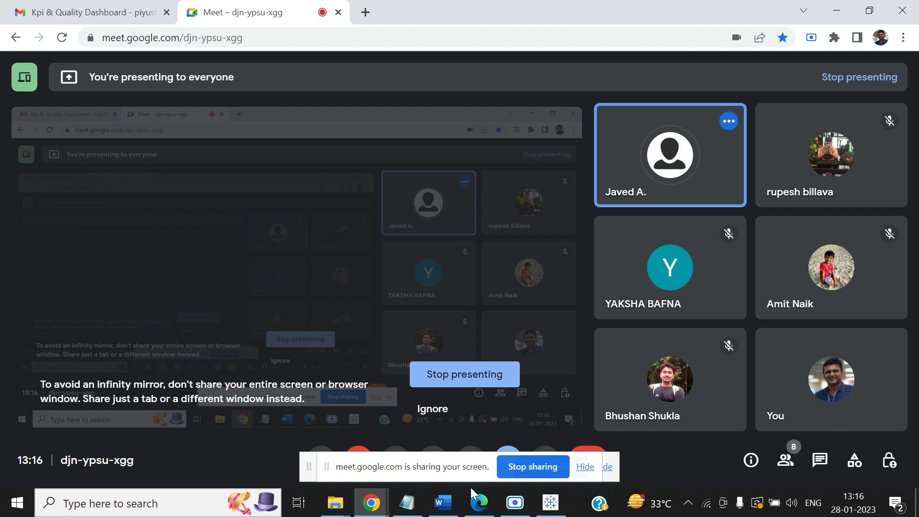
pyautogui.click(551, 513)
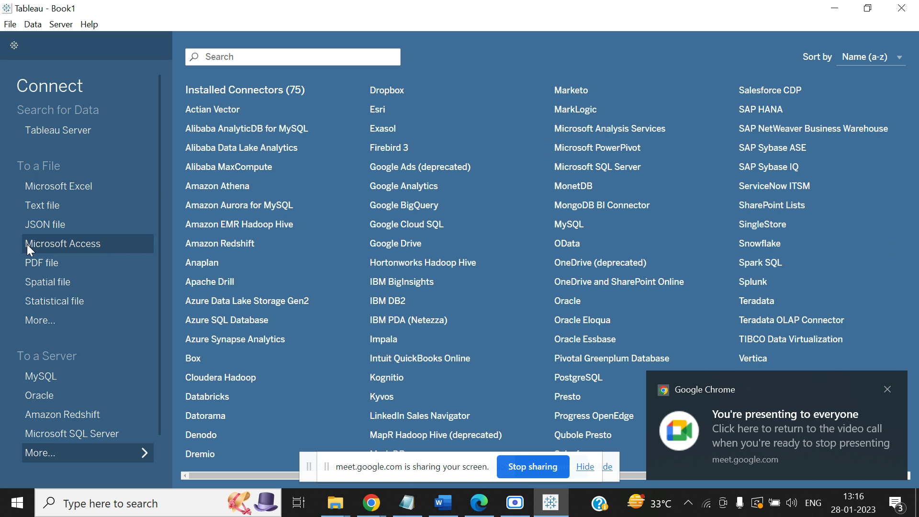
pyautogui.click(79, 188)
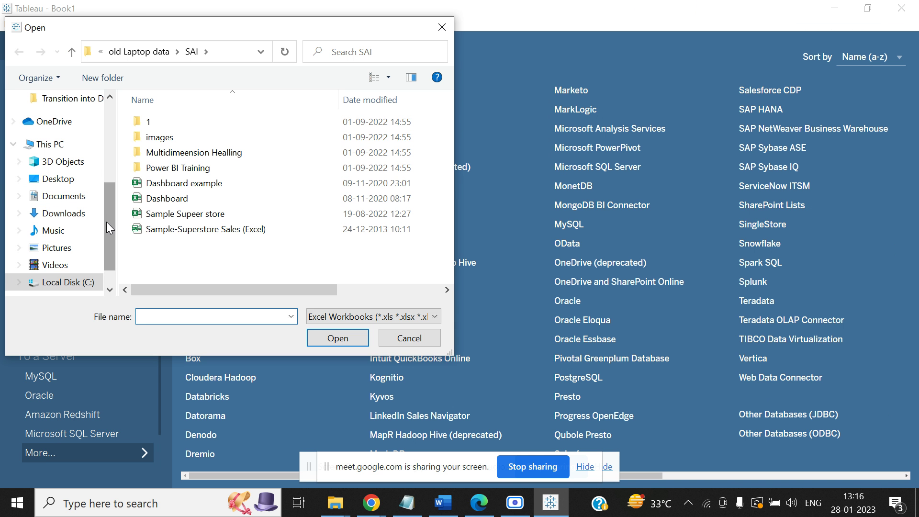
pyautogui.moveTo(111, 213); pyautogui.dragTo(112, 144)
pyautogui.click(71, 253)
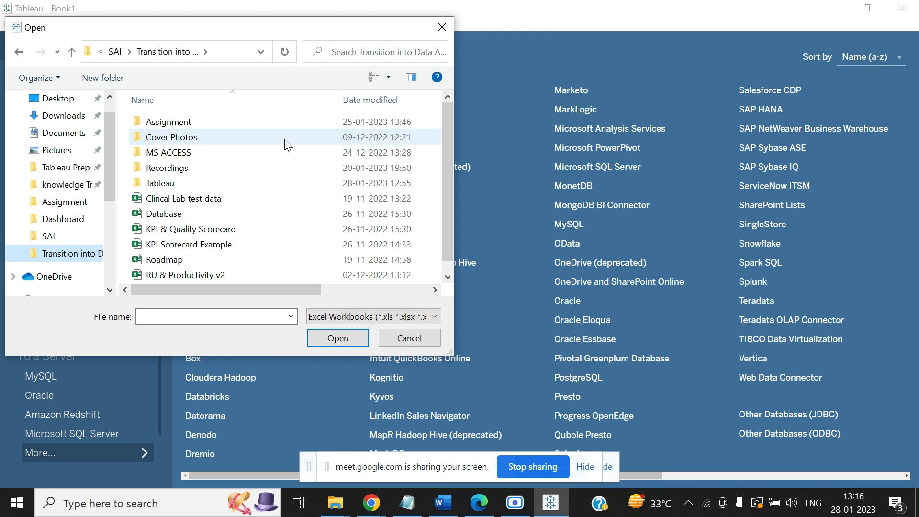
pyautogui.moveTo(449, 117)
pyautogui.mouseDown()
pyautogui.moveTo(449, 143)
pyautogui.moveTo(442, 110)
pyautogui.mouseUp()
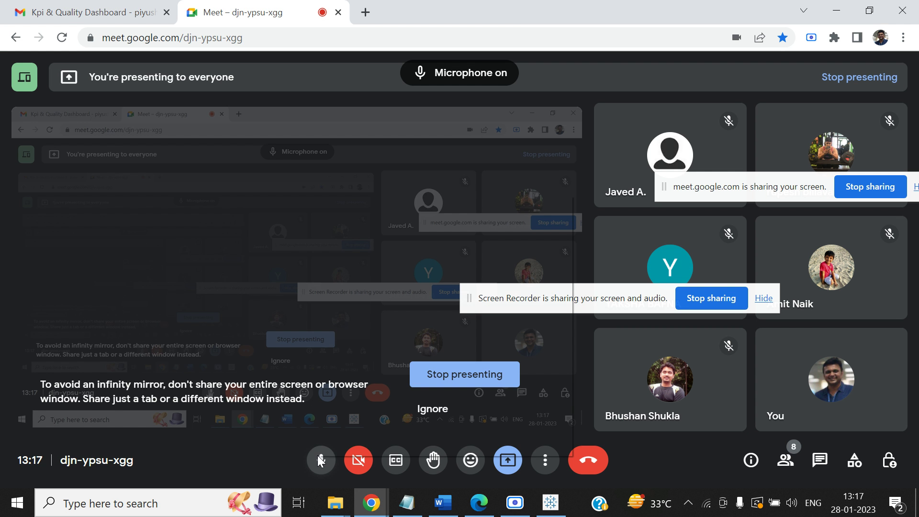
# Mute the microphone in the Google Meet call and cancel the Excel file selection in Tableau
pyautogui.rightClick(317, 455)
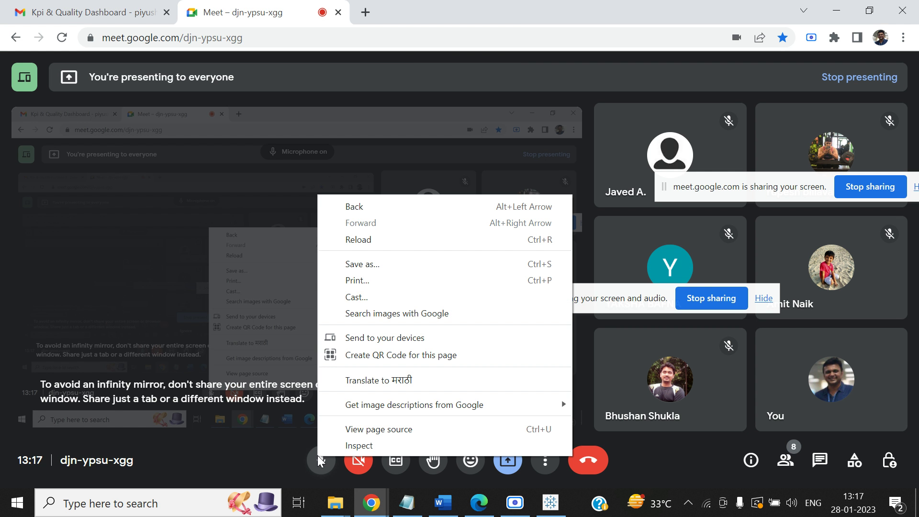
pyautogui.click(314, 474)
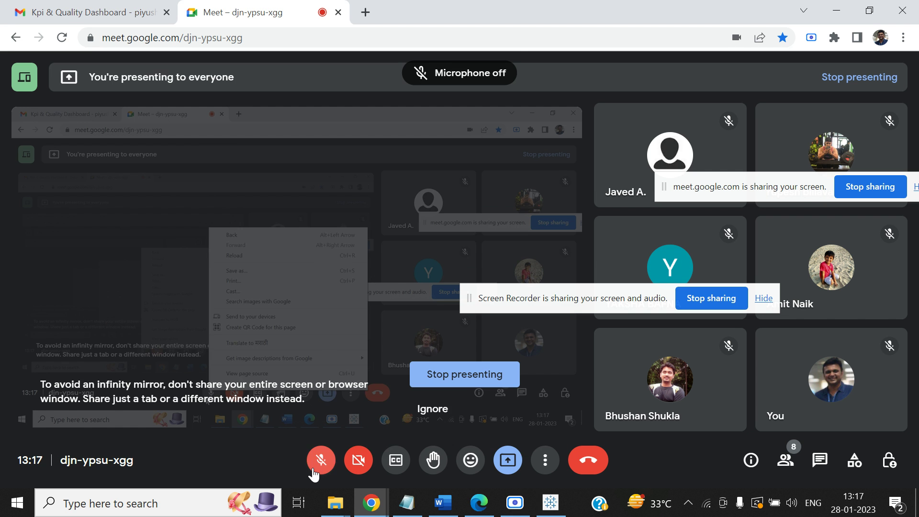
pyautogui.click(547, 507)
pyautogui.click(441, 26)
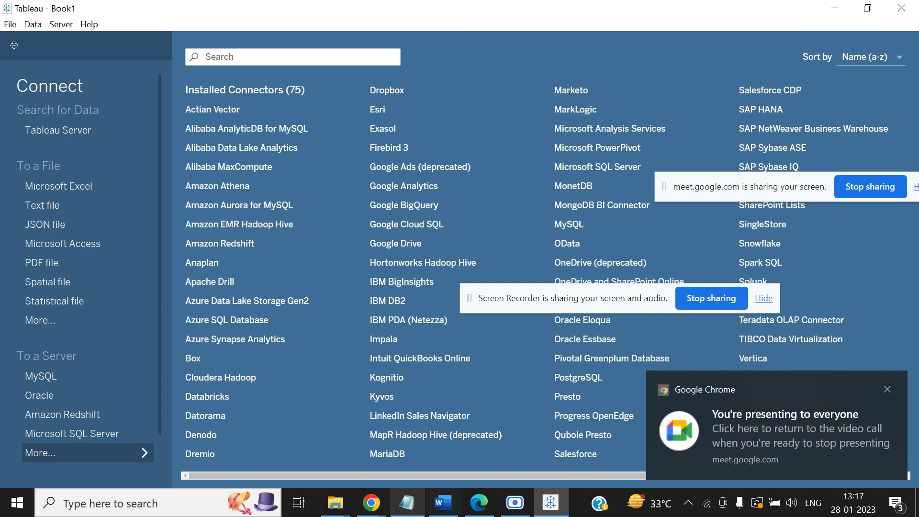
# Unmute the microphone in the Google Meet call and return to Tableau
pyautogui.click(317, 468)
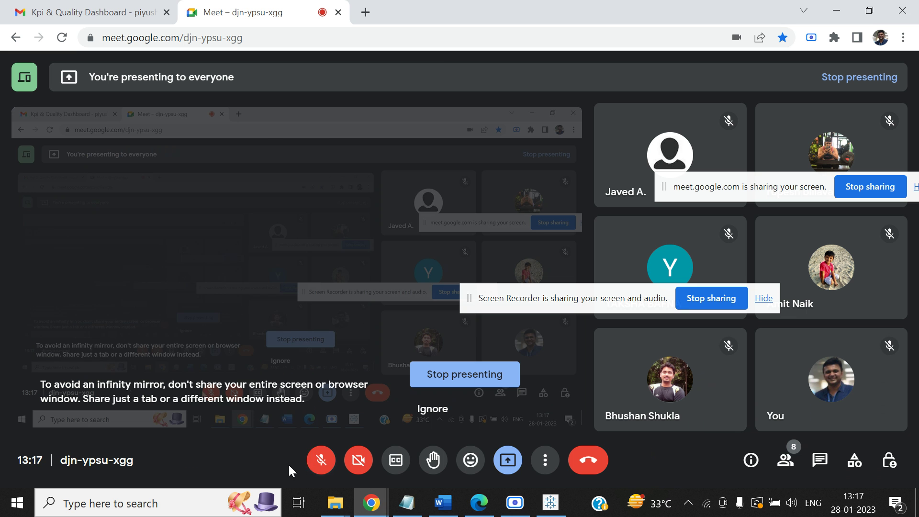
pyautogui.click(319, 460)
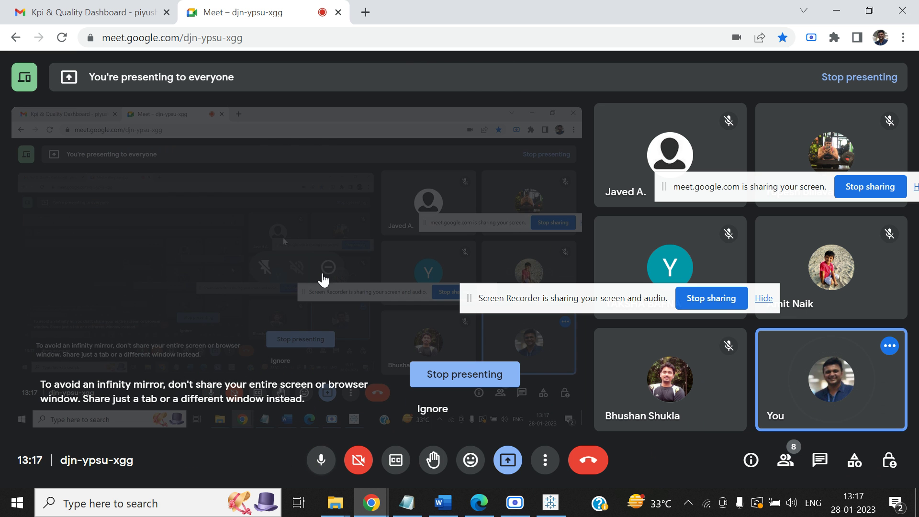
pyautogui.click(550, 503)
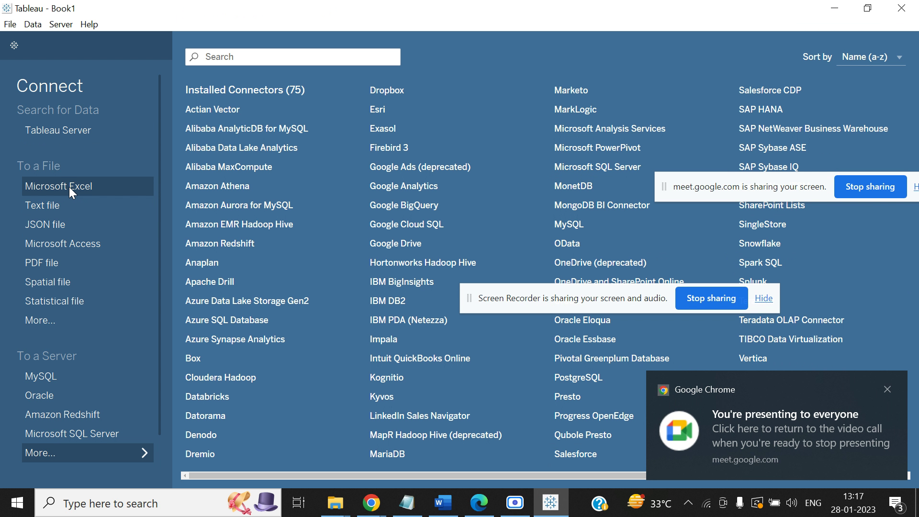
# Connect to the Excel workbook Sample-Superstore Sales (Excel) in the SAI folder under old Laptop data
pyautogui.click(85, 191)
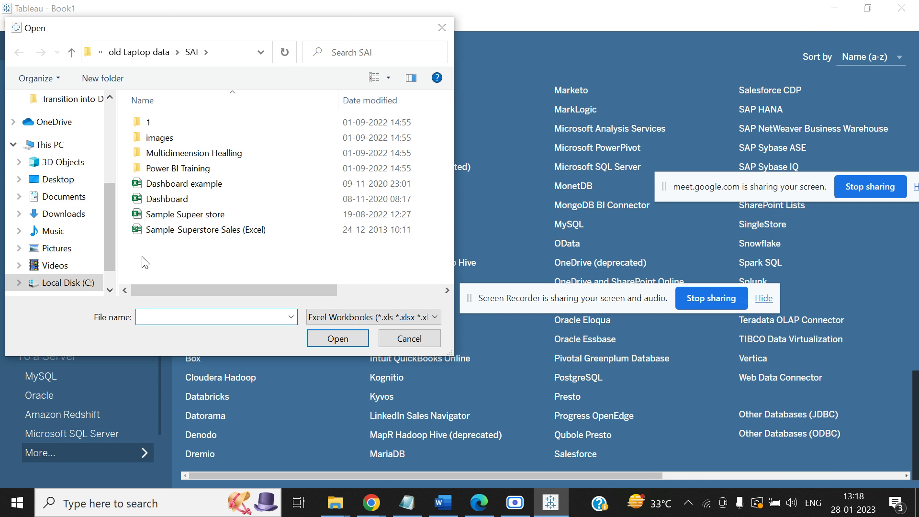
pyautogui.moveTo(108, 210); pyautogui.dragTo(114, 262)
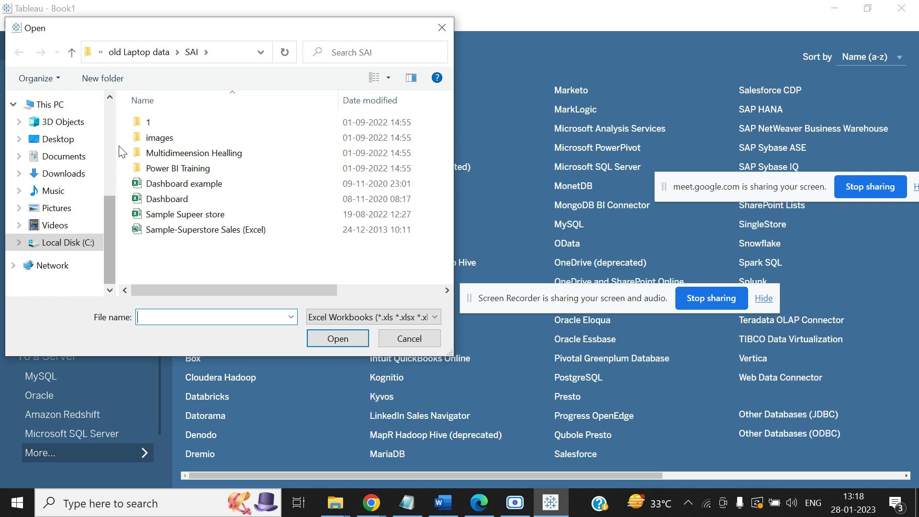
pyautogui.moveTo(104, 234); pyautogui.dragTo(104, 139)
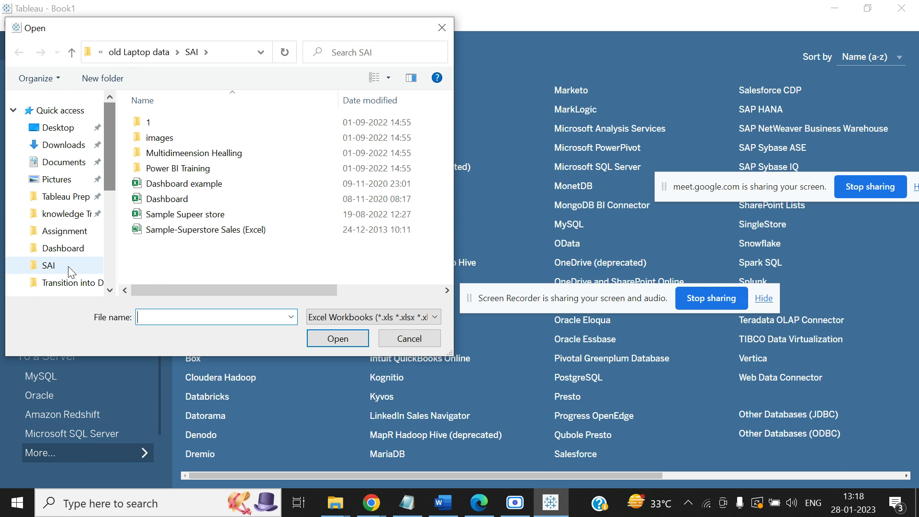
pyautogui.click(69, 286)
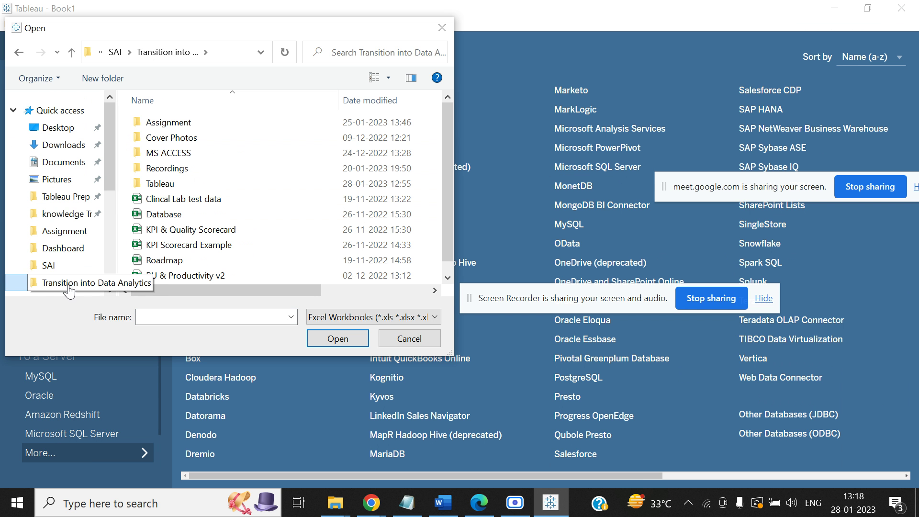
pyautogui.doubleClick(159, 178)
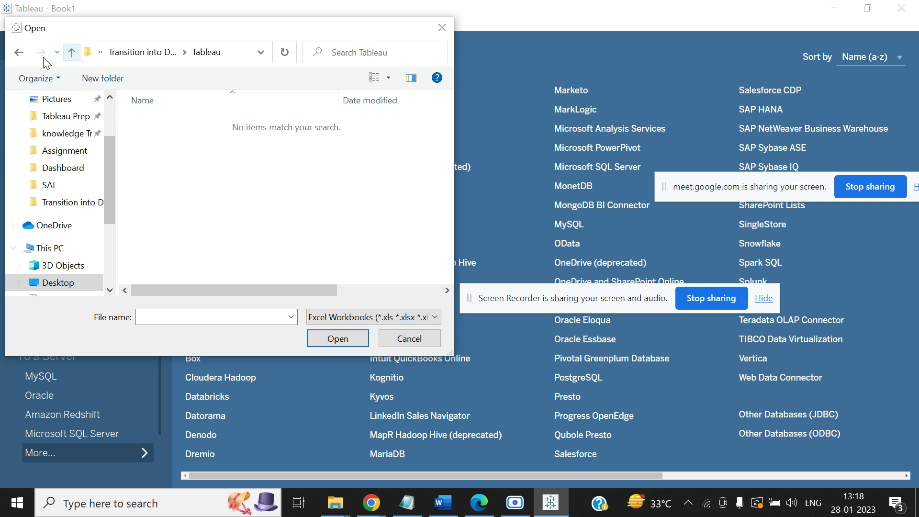
pyautogui.click(19, 53)
pyautogui.click(19, 52)
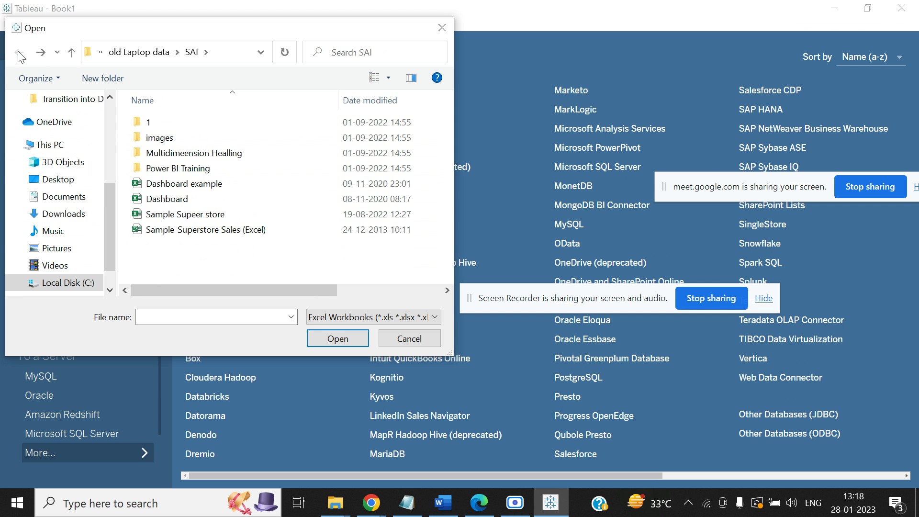
pyautogui.click(175, 231)
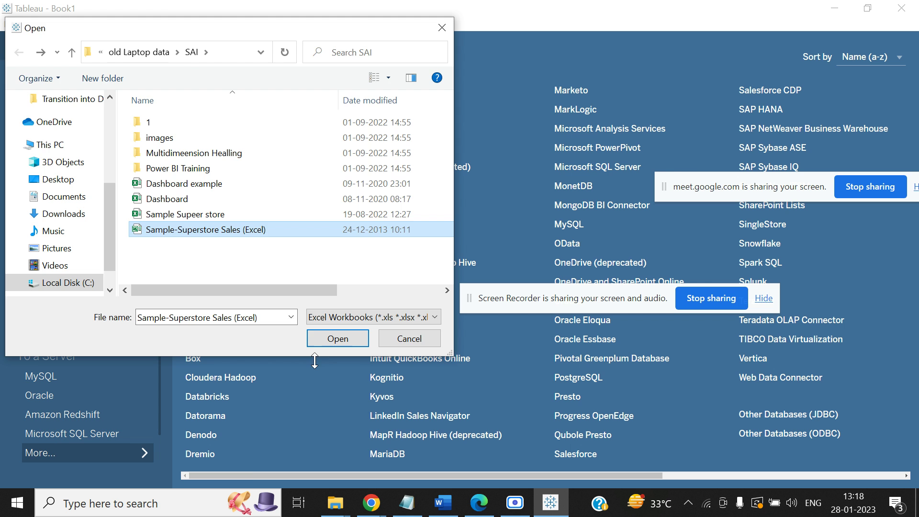
pyautogui.click(339, 339)
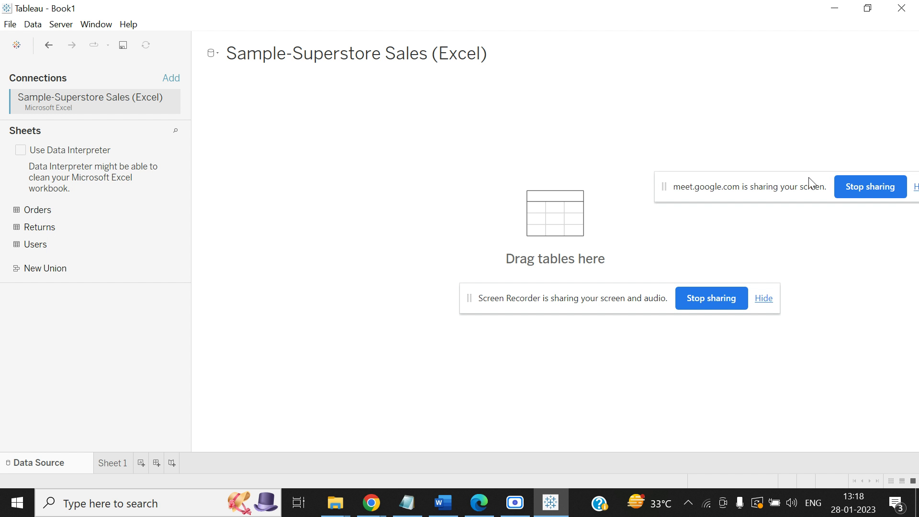
# Add the Orders sheet to the data source canvas and relate the Returns sheet to it, keeping the sharing bars out of the way
pyautogui.moveTo(810, 182); pyautogui.dragTo(861, 378)
pyautogui.moveTo(628, 312); pyautogui.dragTo(613, 421)
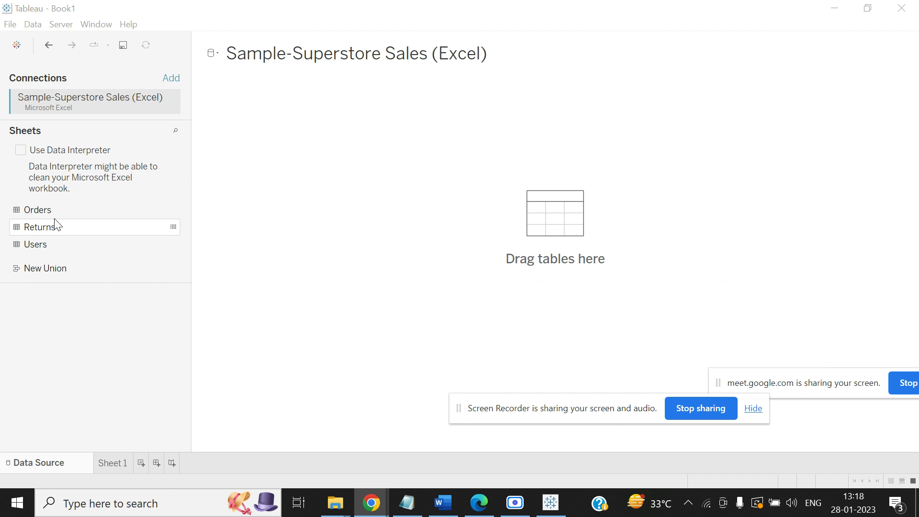
pyautogui.moveTo(56, 215); pyautogui.dragTo(264, 121)
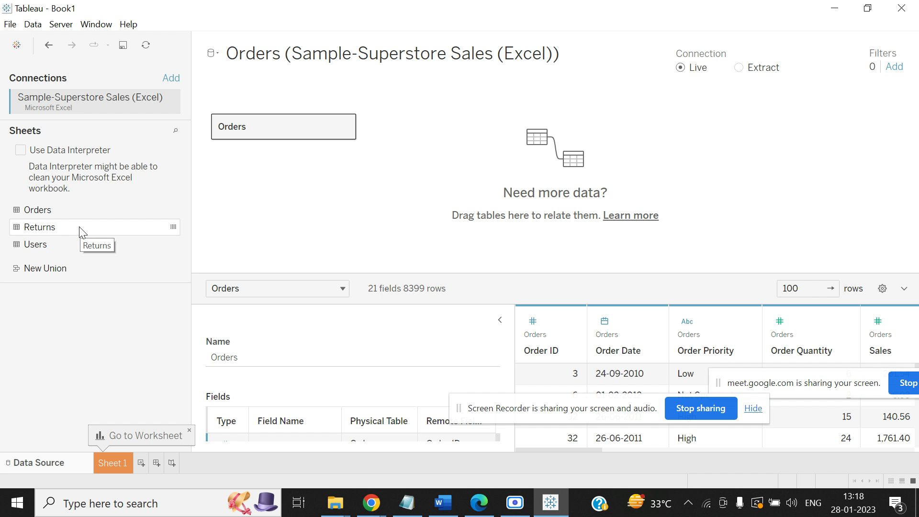
pyautogui.moveTo(53, 228); pyautogui.dragTo(499, 116)
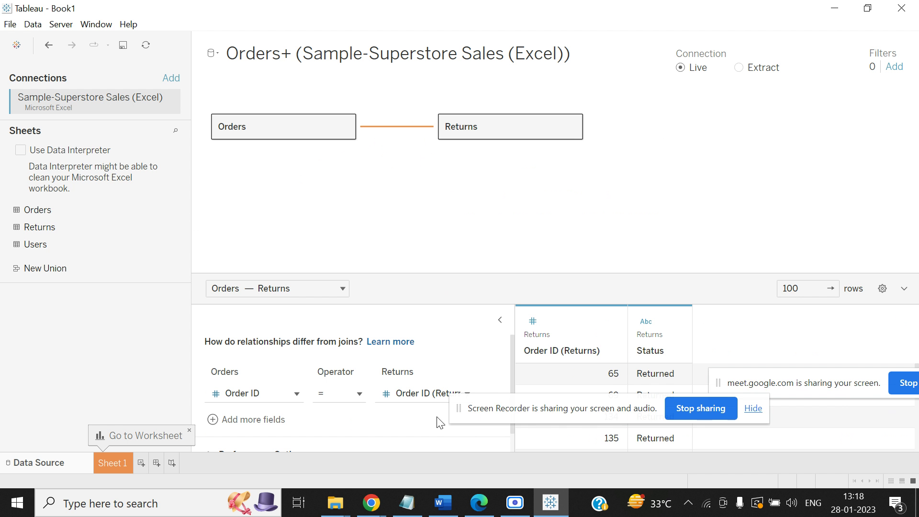
pyautogui.moveTo(608, 412); pyautogui.dragTo(862, 328)
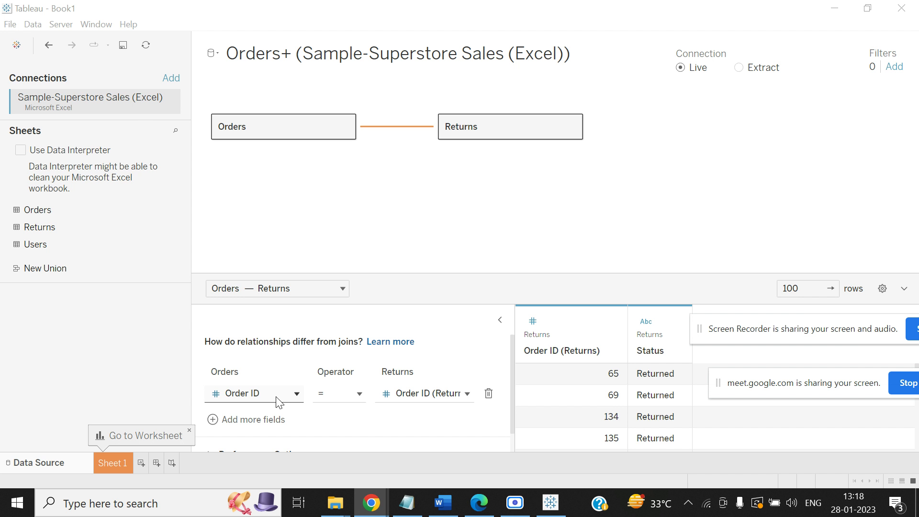
# Check the Google Meet call, return to Tableau and dismiss the presenting notification
pyautogui.moveTo(371, 503)
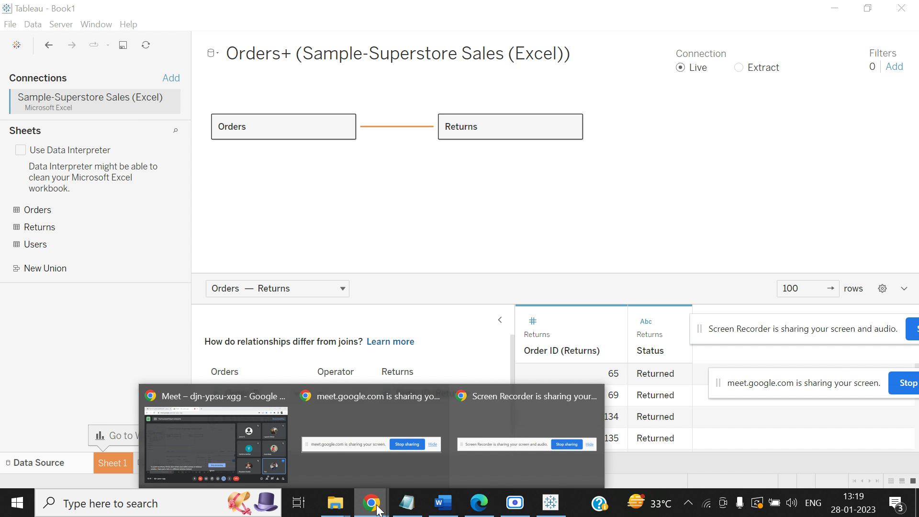
pyautogui.click(235, 421)
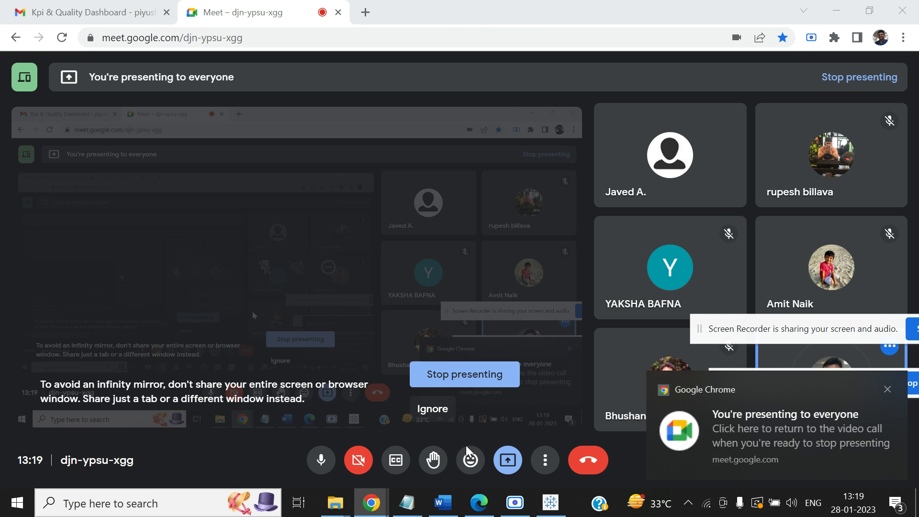
pyautogui.click(550, 503)
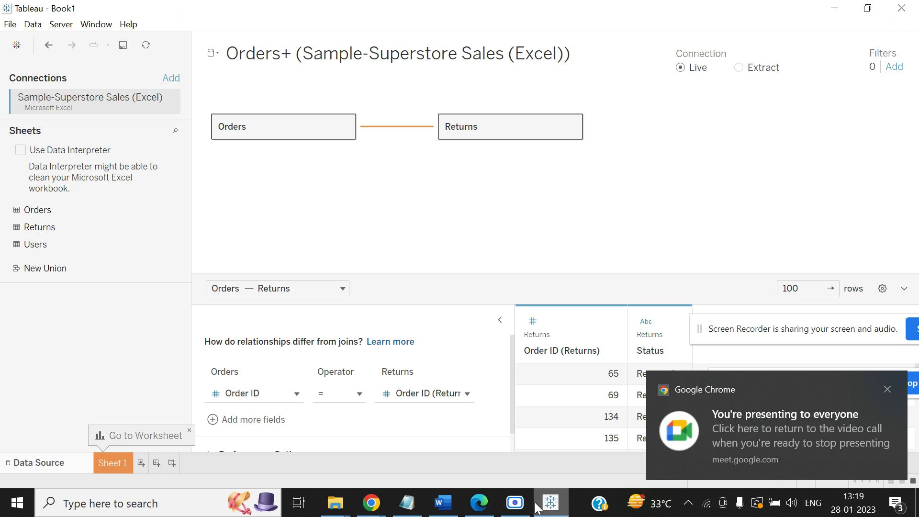
pyautogui.click(887, 389)
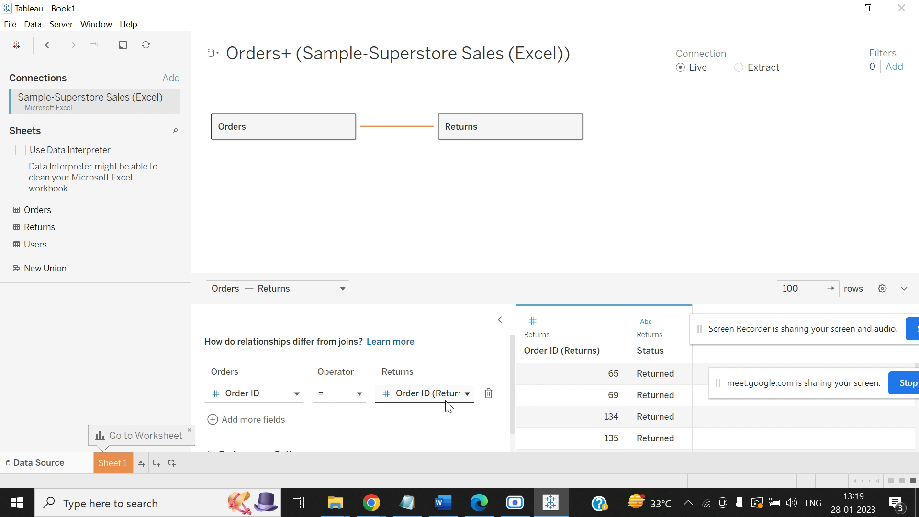
# Open Sheet 1, review the Orders and Returns fields, and collapse the Show Me chart gallery
pyautogui.click(107, 462)
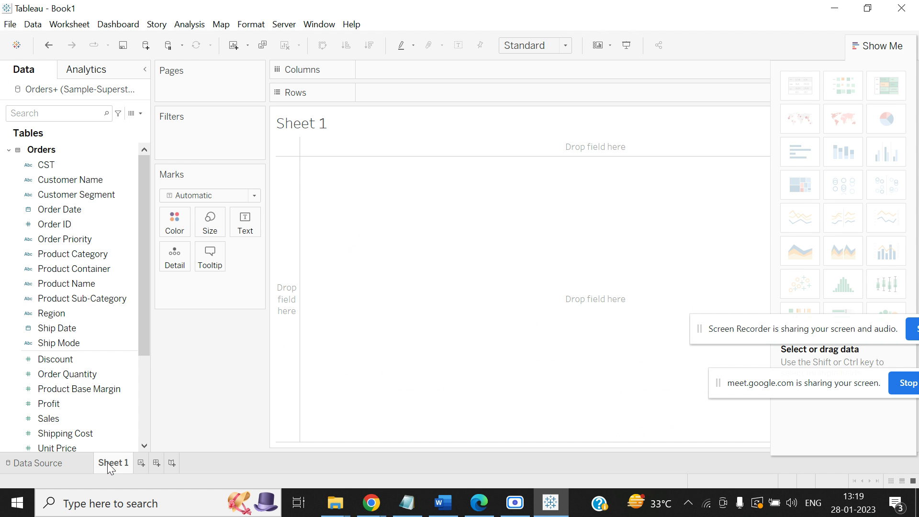
pyautogui.moveTo(142, 200); pyautogui.dragTo(136, 153)
pyautogui.moveTo(144, 248); pyautogui.dragTo(168, 398)
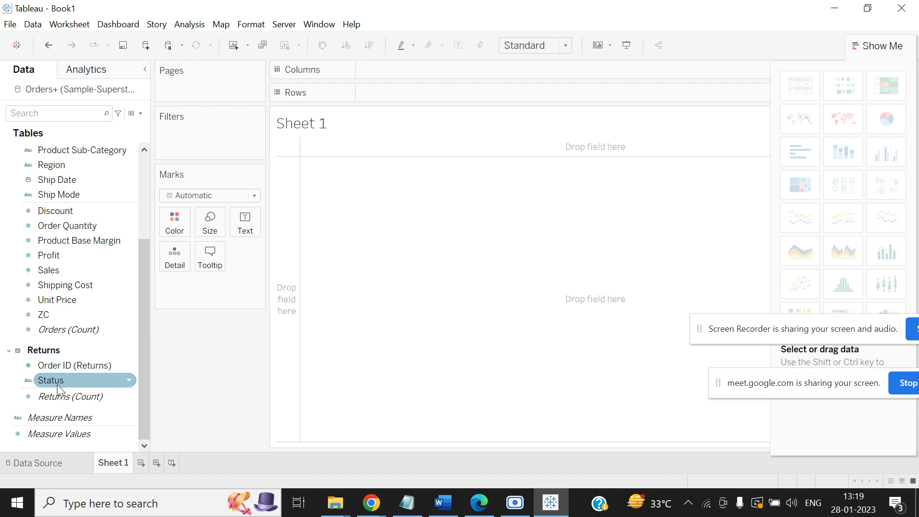
pyautogui.moveTo(147, 302); pyautogui.dragTo(144, 219)
pyautogui.click(900, 51)
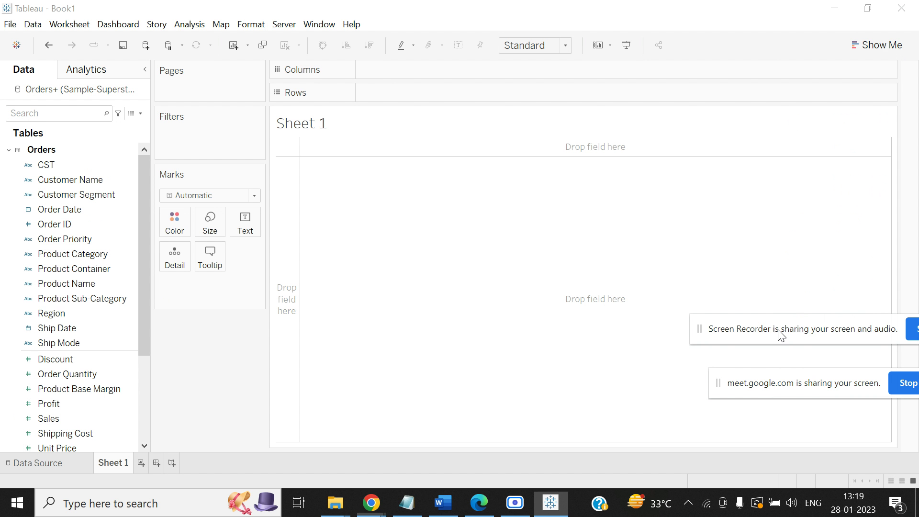
pyautogui.moveTo(784, 336); pyautogui.dragTo(872, 445)
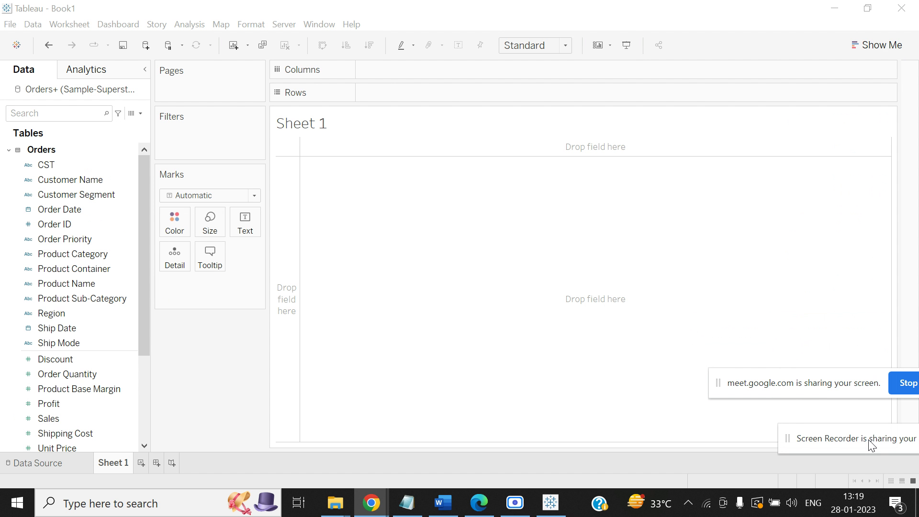
# Review the dimensions and measures of the Orders table and place Product Category on Rows
pyautogui.click(148, 176)
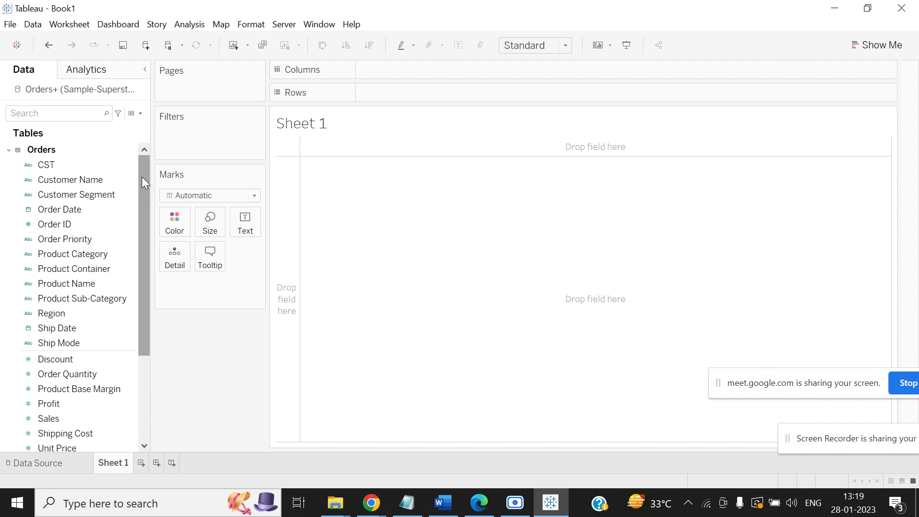
pyautogui.moveTo(142, 194)
pyautogui.mouseDown()
pyautogui.moveTo(144, 209)
pyautogui.moveTo(143, 189)
pyautogui.mouseUp()
pyautogui.click(48, 165)
pyautogui.scroll(-1, 149, 335)
pyautogui.scroll(-4, 143, 344)
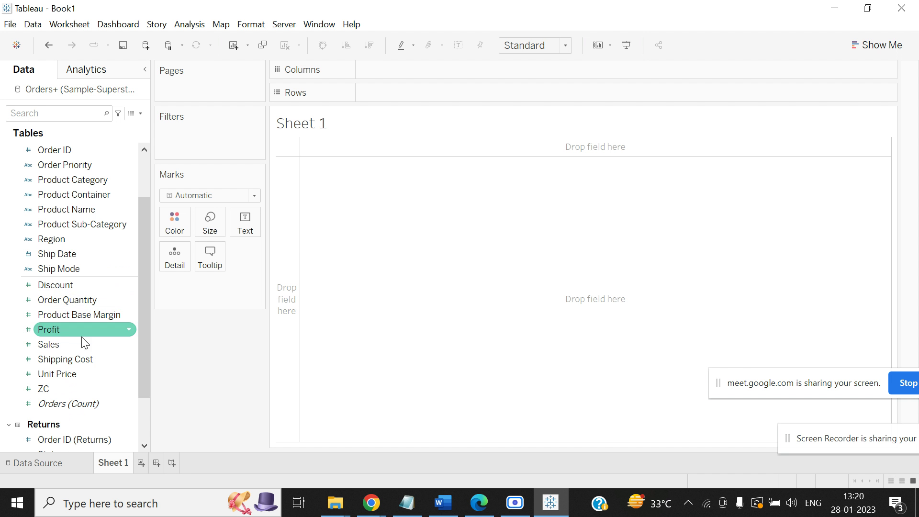
pyautogui.moveTo(144, 256); pyautogui.dragTo(133, 203)
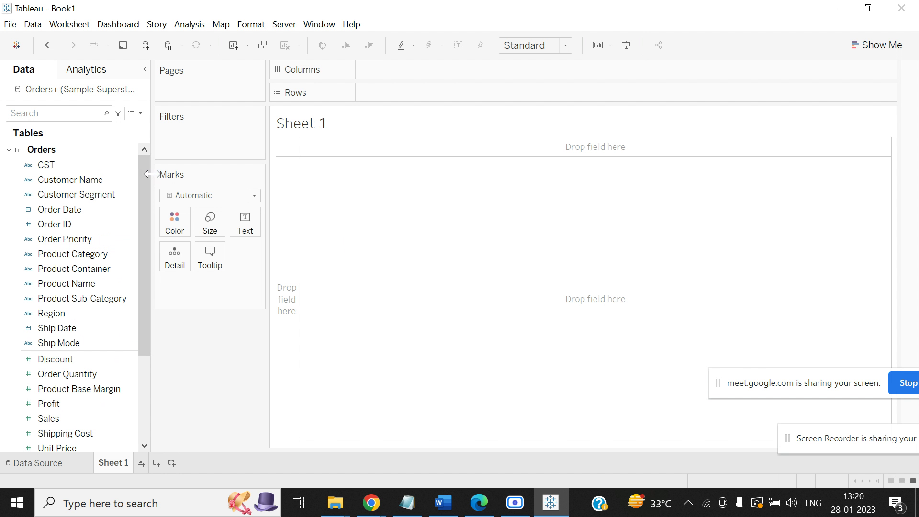
pyautogui.moveTo(144, 180); pyautogui.dragTo(451, 91)
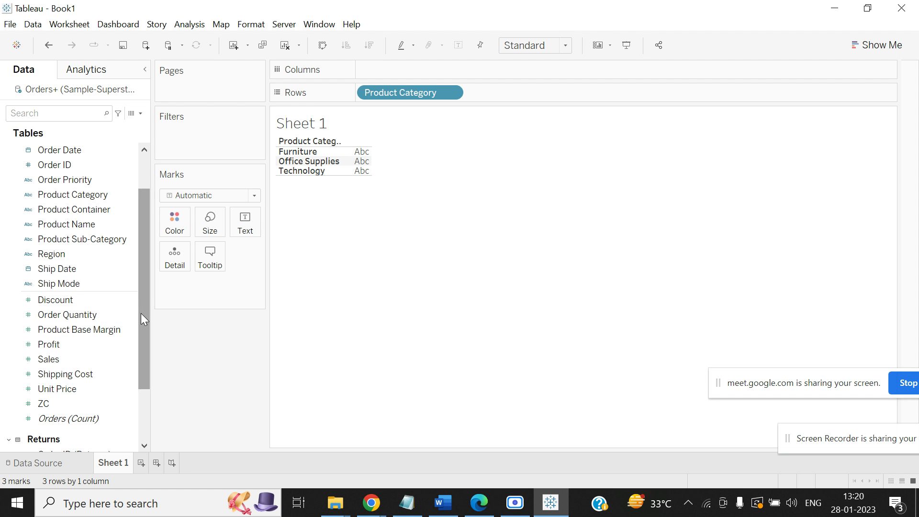
# Place Sales on Columns and swap rows and columns to get vertical bars
pyautogui.moveTo(141, 313); pyautogui.dragTo(139, 360)
pyautogui.moveTo(72, 287); pyautogui.dragTo(427, 69)
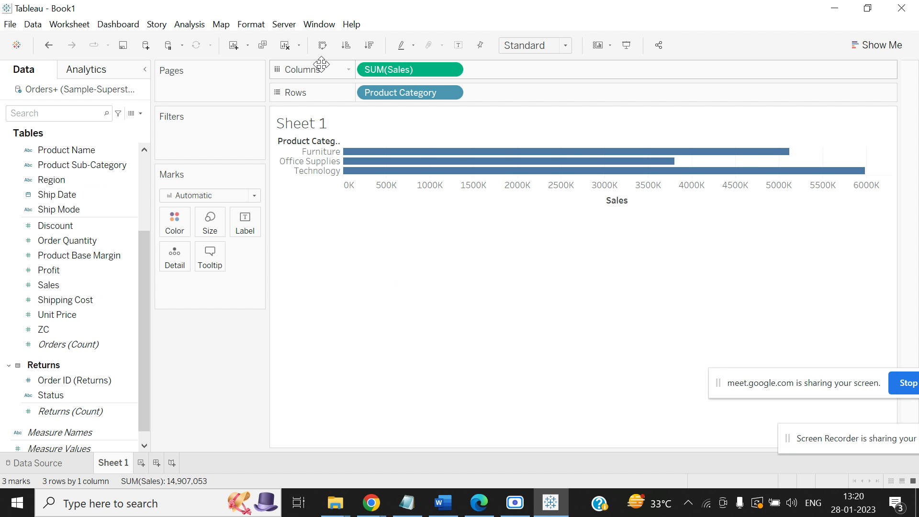
pyautogui.click(322, 44)
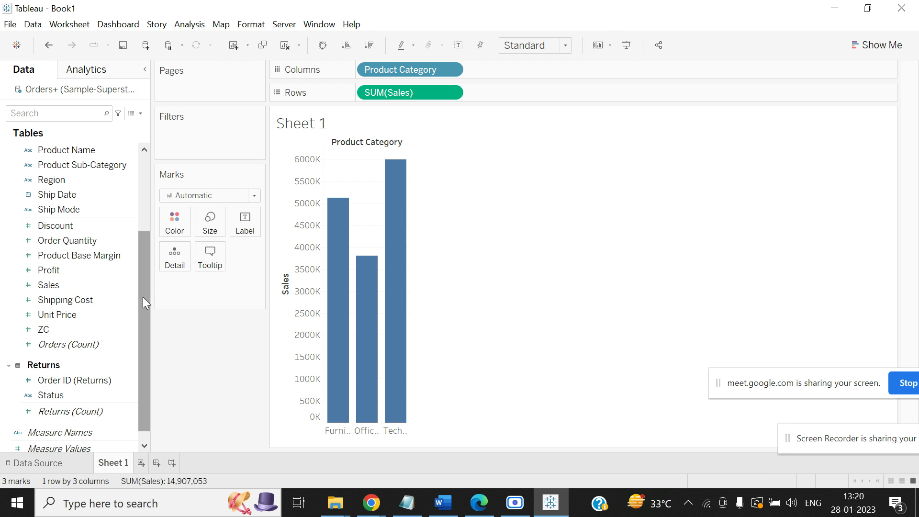
# Color the sales bars by Product Sub-Category
pyautogui.moveTo(143, 297); pyautogui.dragTo(140, 215)
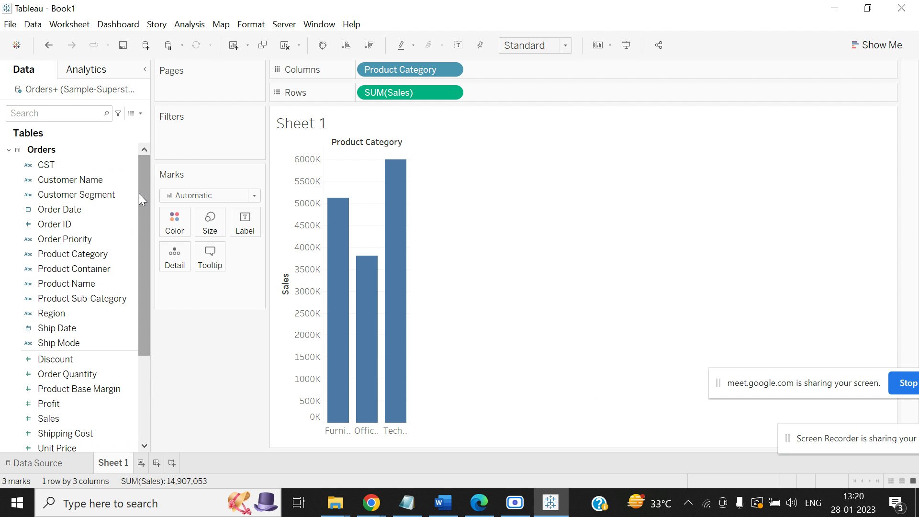
pyautogui.moveTo(139, 195)
pyautogui.mouseDown()
pyautogui.moveTo(133, 260)
pyautogui.moveTo(143, 283)
pyautogui.moveTo(138, 190)
pyautogui.mouseUp()
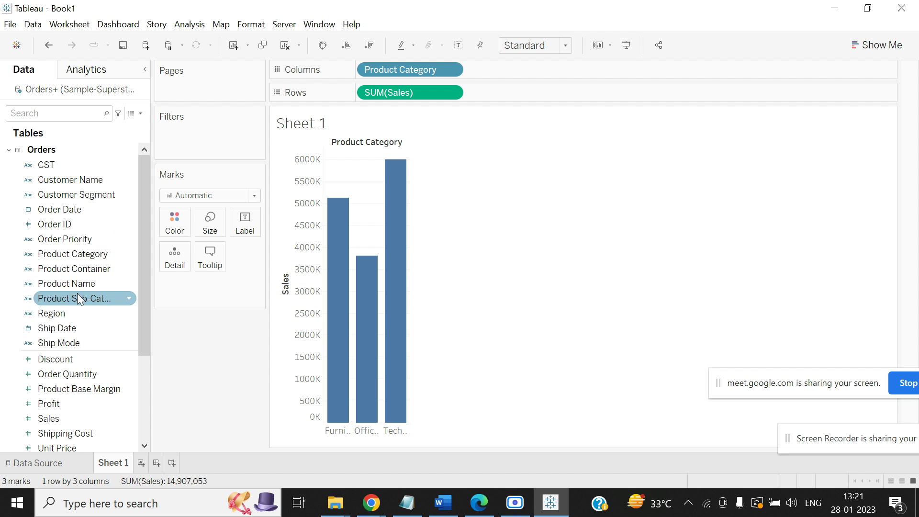
pyautogui.moveTo(76, 298); pyautogui.dragTo(174, 219)
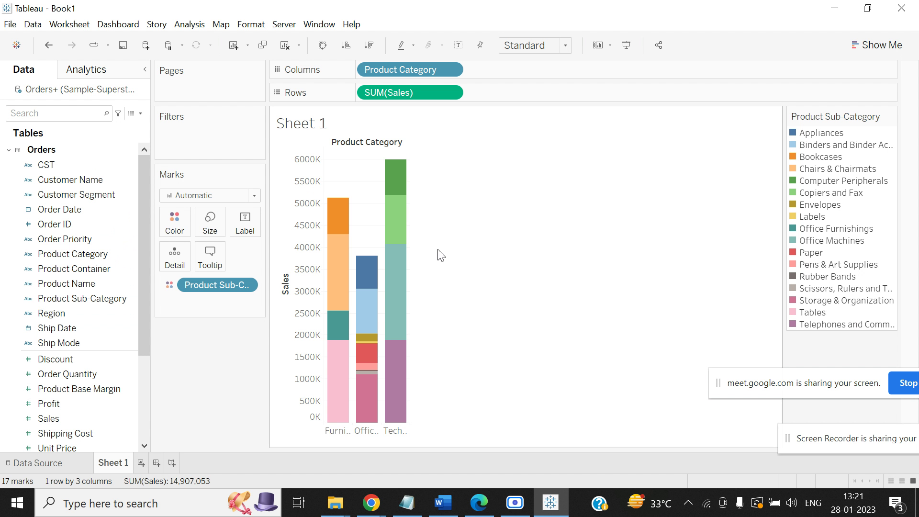
pyautogui.moveTo(338, 269)
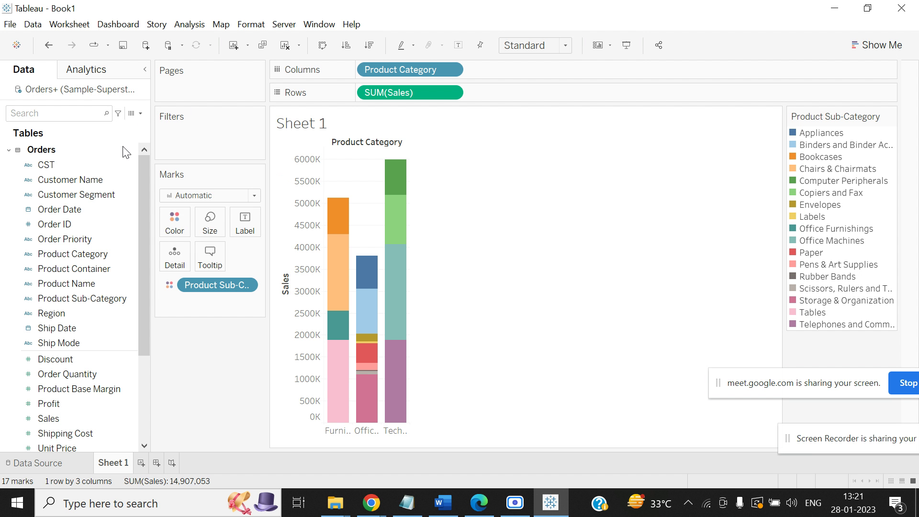
# Search the fields for "Cat", add a Product Category filter with all values selected, and show its filter control
pyautogui.scroll(-2, 144, 234)
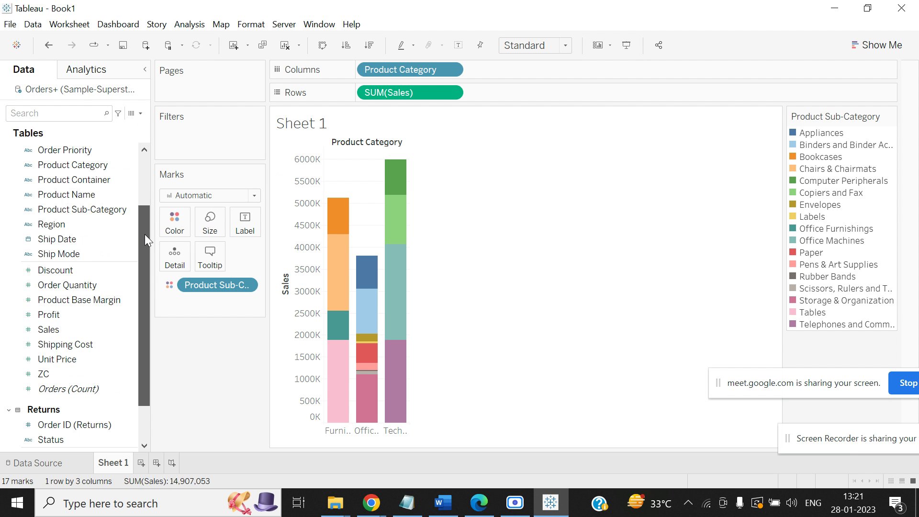
pyautogui.scroll(2, 145, 234)
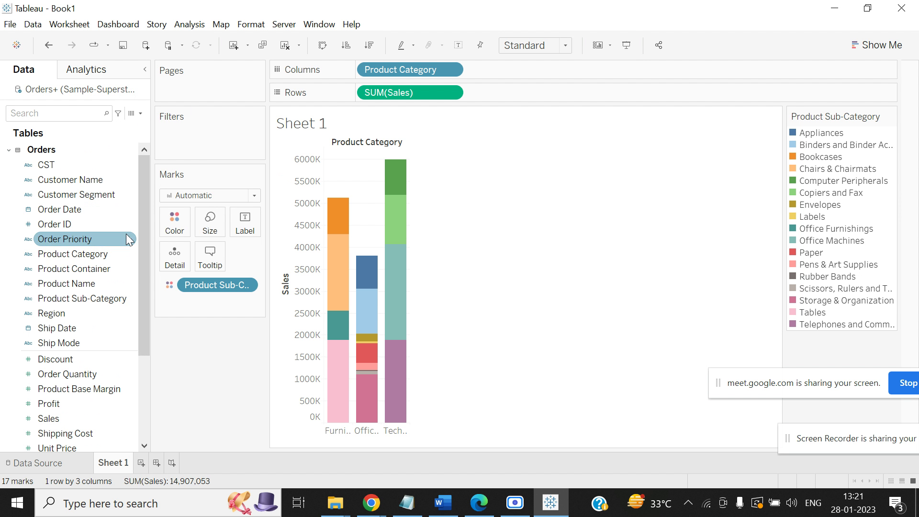
pyautogui.moveTo(140, 259)
pyautogui.mouseDown()
pyautogui.moveTo(145, 302)
pyautogui.moveTo(144, 261)
pyautogui.mouseUp()
pyautogui.click(68, 114)
pyautogui.write('Cat')
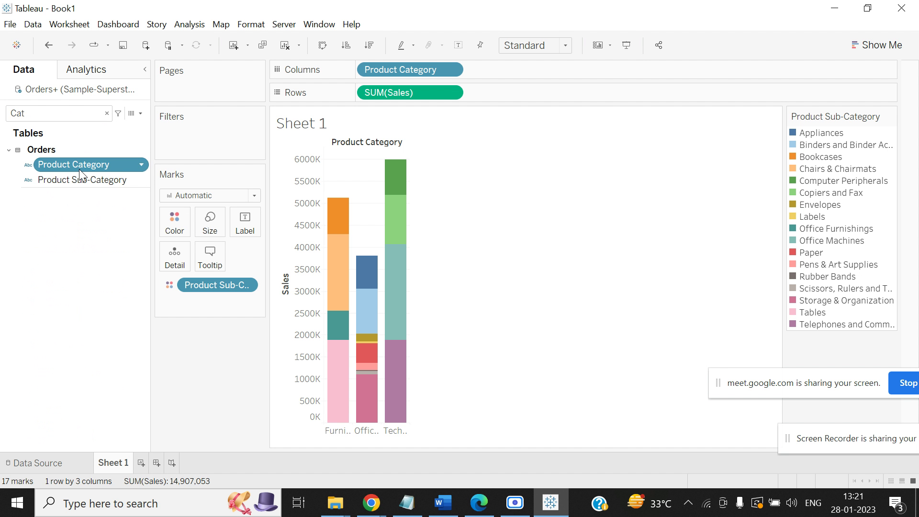
pyautogui.moveTo(79, 166); pyautogui.dragTo(175, 146)
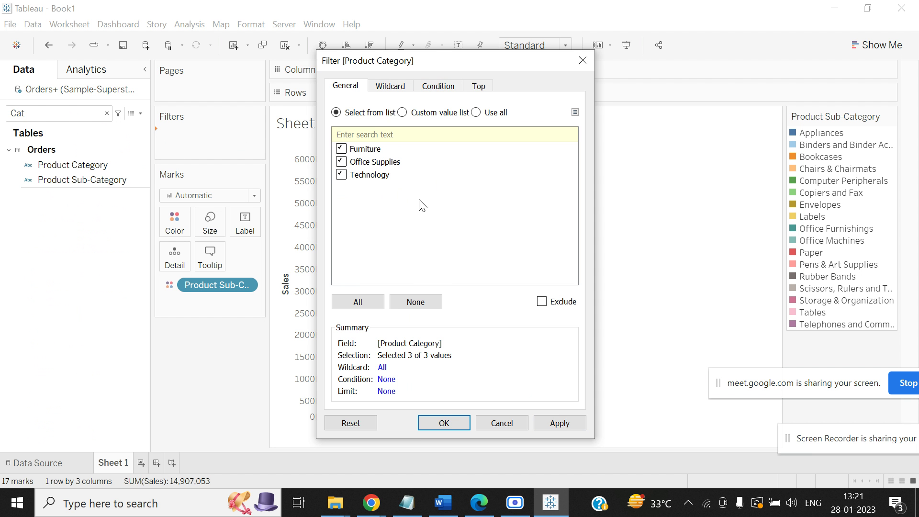
pyautogui.click(559, 426)
pyautogui.click(438, 425)
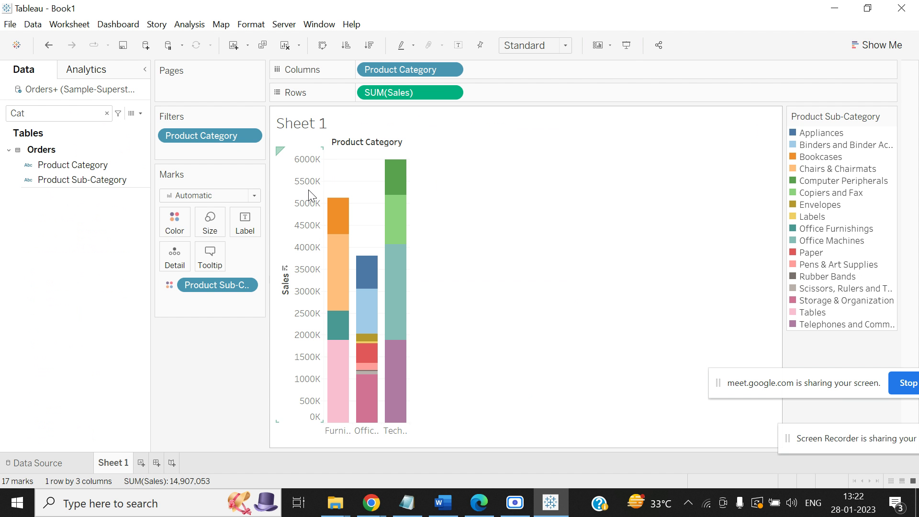
pyautogui.click(251, 136)
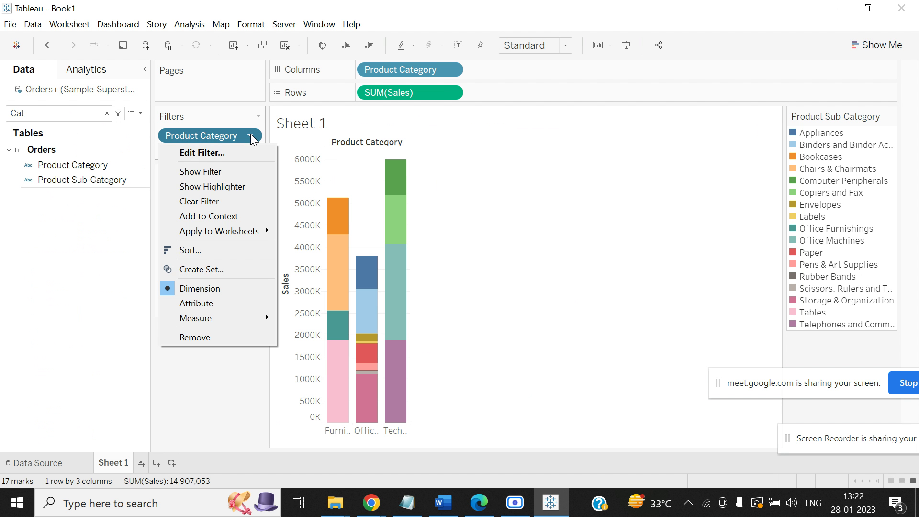
pyautogui.click(231, 172)
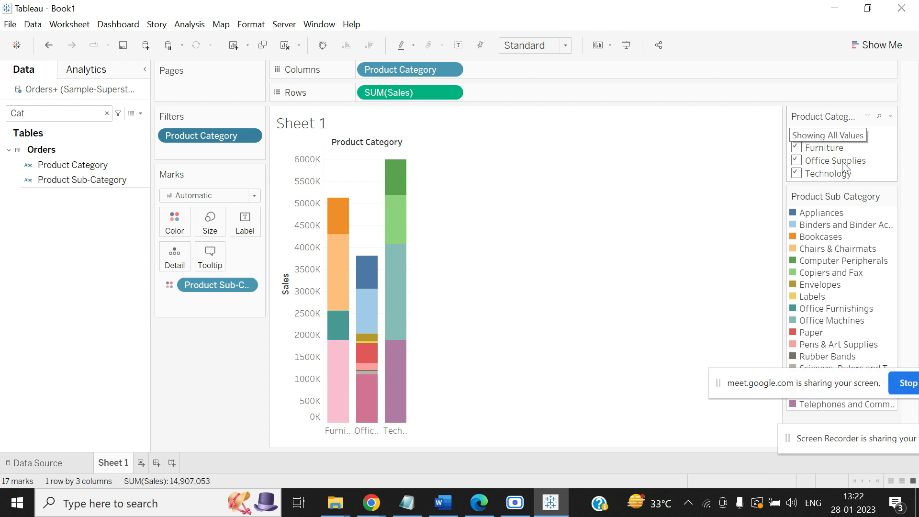
# Filter the chart to Furniture only, switch to Office Supplies only, and restore all product categories
pyautogui.click(797, 135)
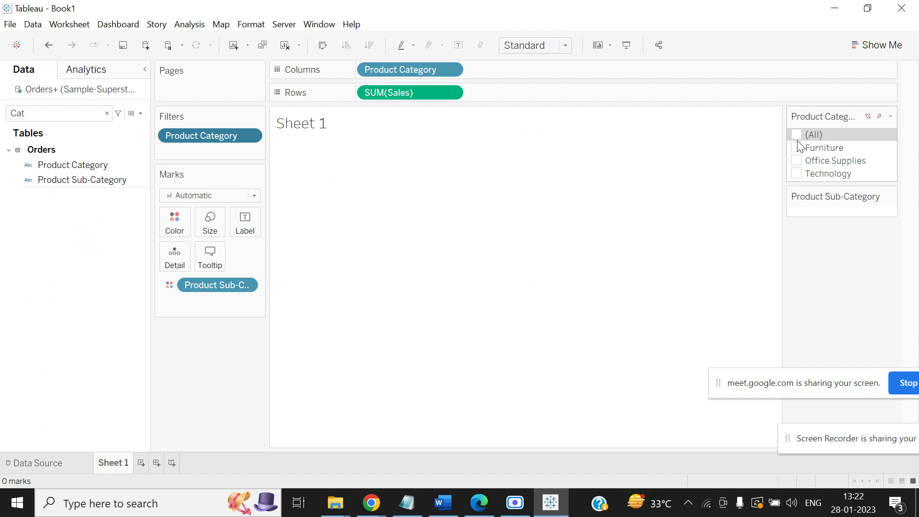
pyautogui.click(798, 147)
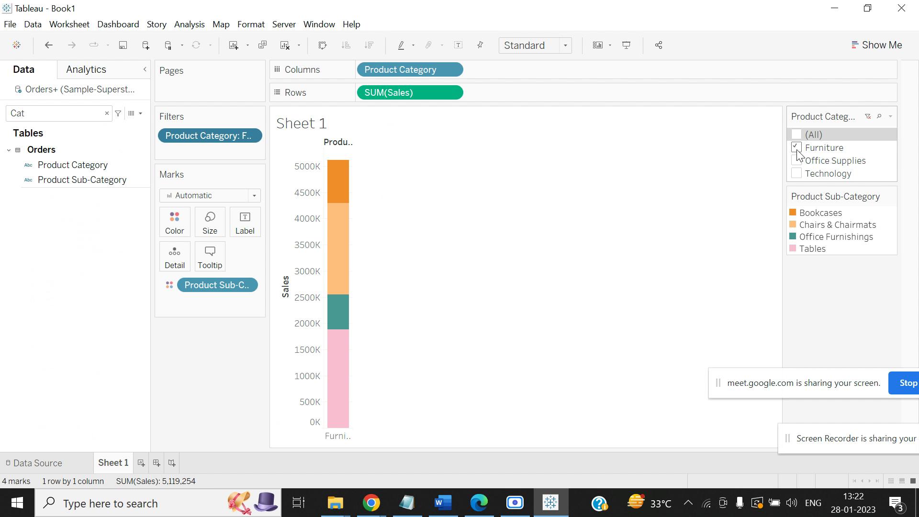
pyautogui.click(797, 149)
pyautogui.click(797, 162)
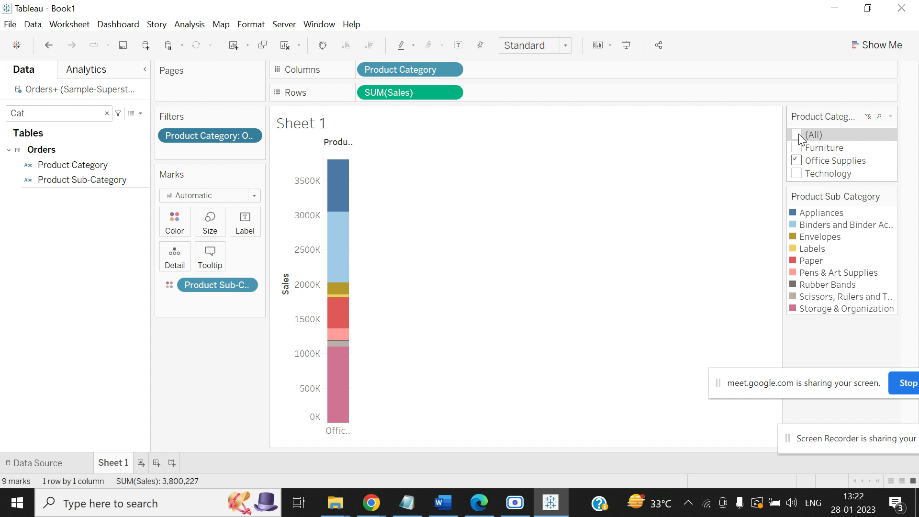
pyautogui.click(798, 135)
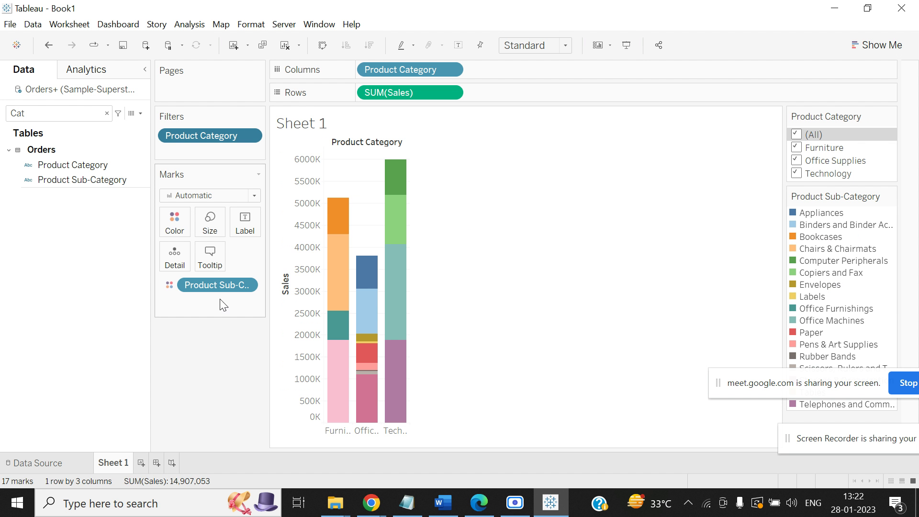
# Fit the chart to the entire view, search the fields for "Sale", and label the bar segments with Sales
pyautogui.click(564, 44)
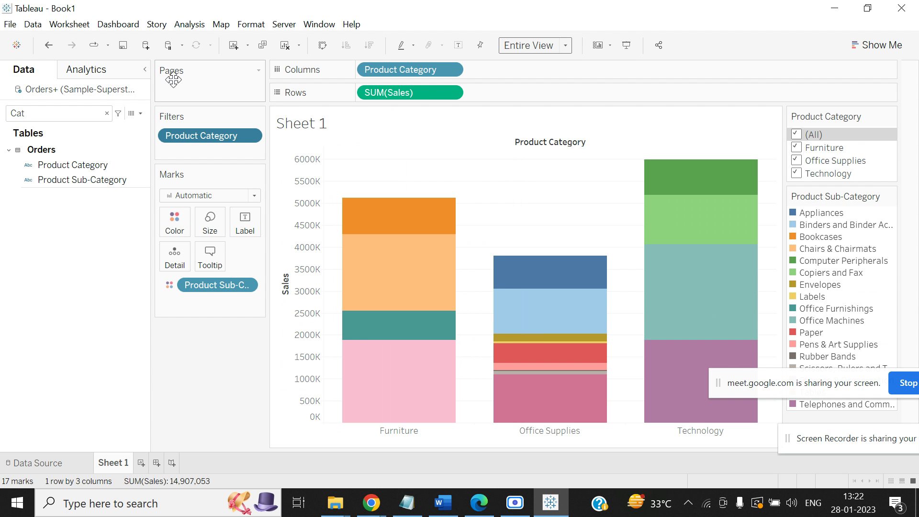
pyautogui.click(65, 117)
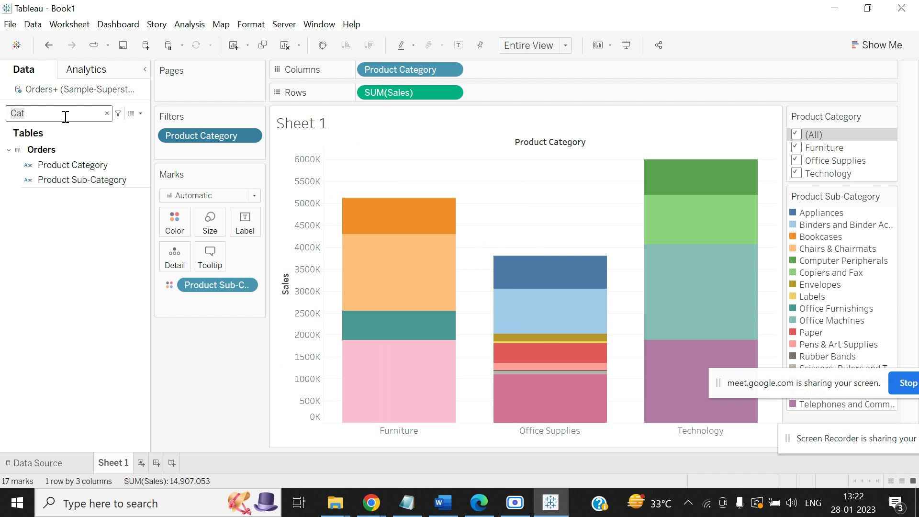
pyautogui.press('BackSpace')
pyautogui.press('BackSpace')
pyautogui.press('BackSpace')
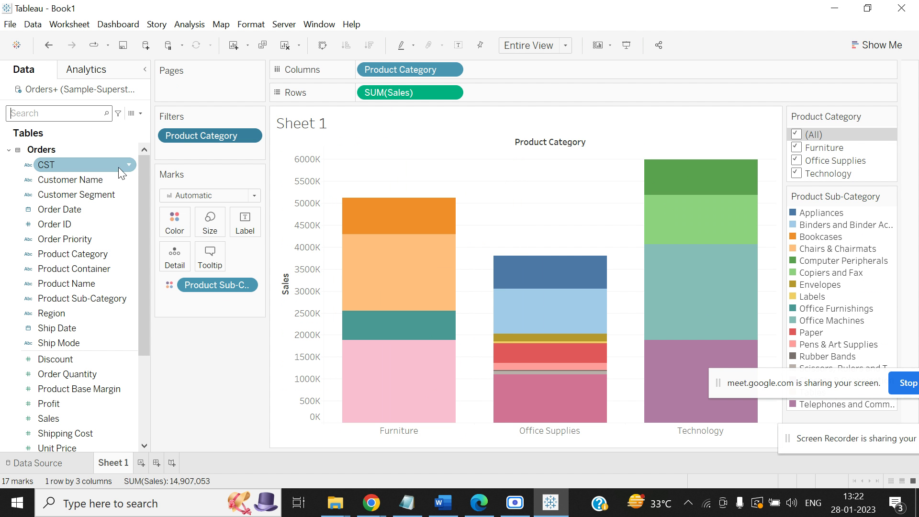
pyautogui.click(69, 114)
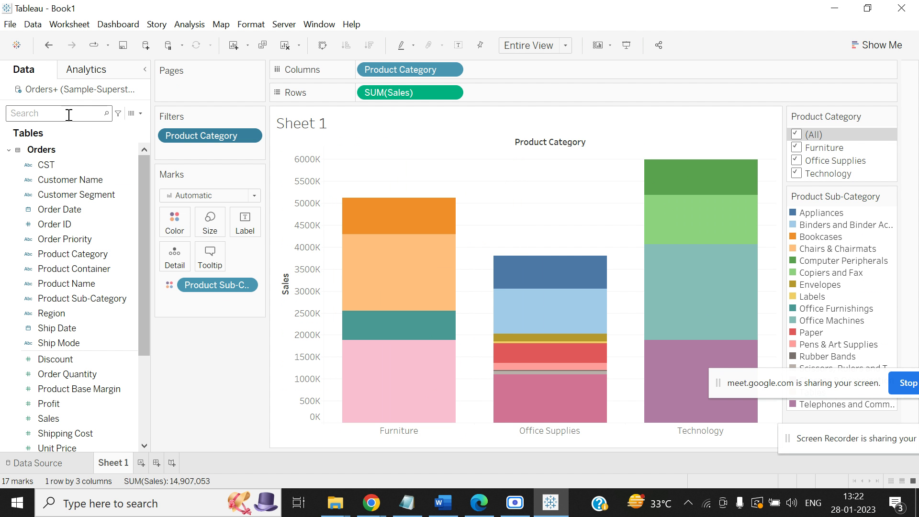
pyautogui.write('Sale')
pyautogui.moveTo(48, 172); pyautogui.dragTo(228, 215)
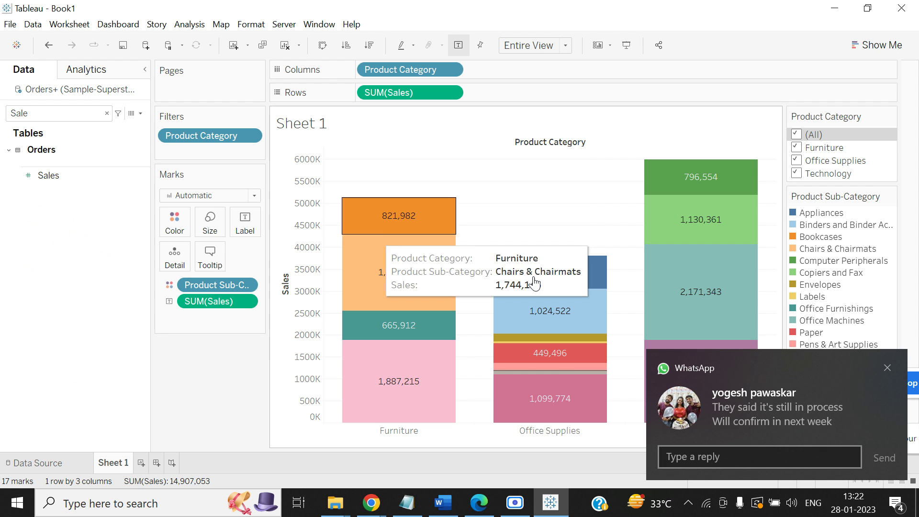
pyautogui.click(886, 369)
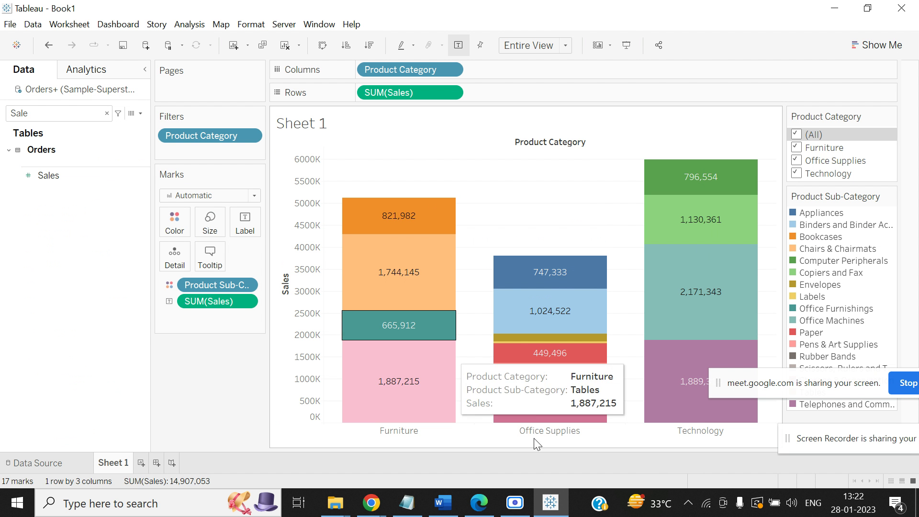
# Mute and unmute the microphone in the Google Meet call, and return to Tableau
pyautogui.click(369, 505)
pyautogui.click(236, 448)
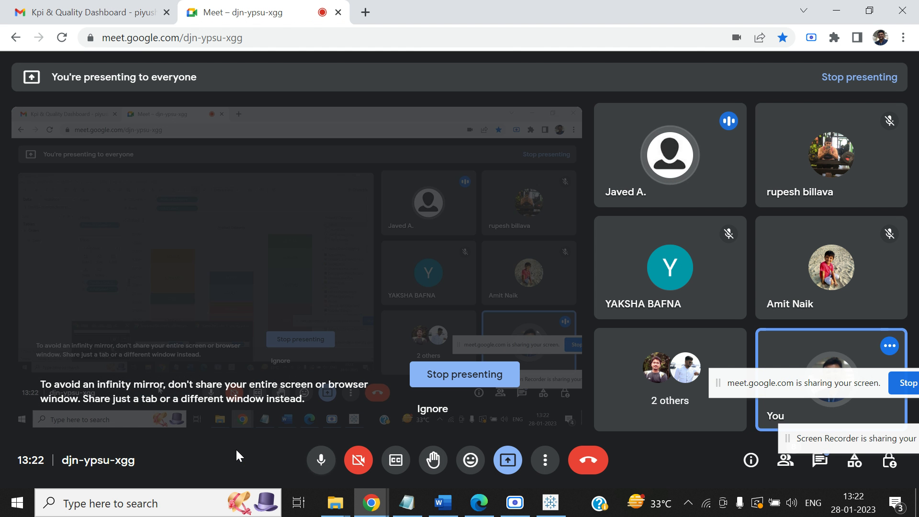
pyautogui.click(330, 462)
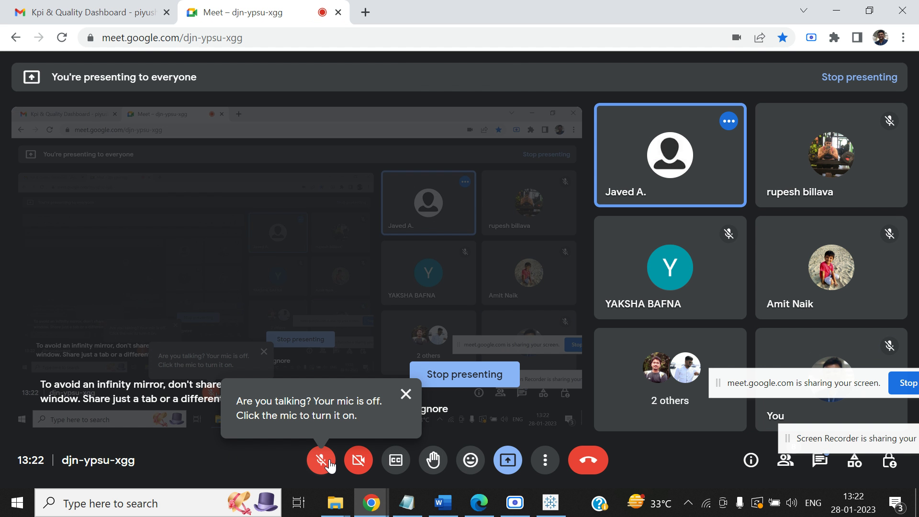
pyautogui.click(405, 394)
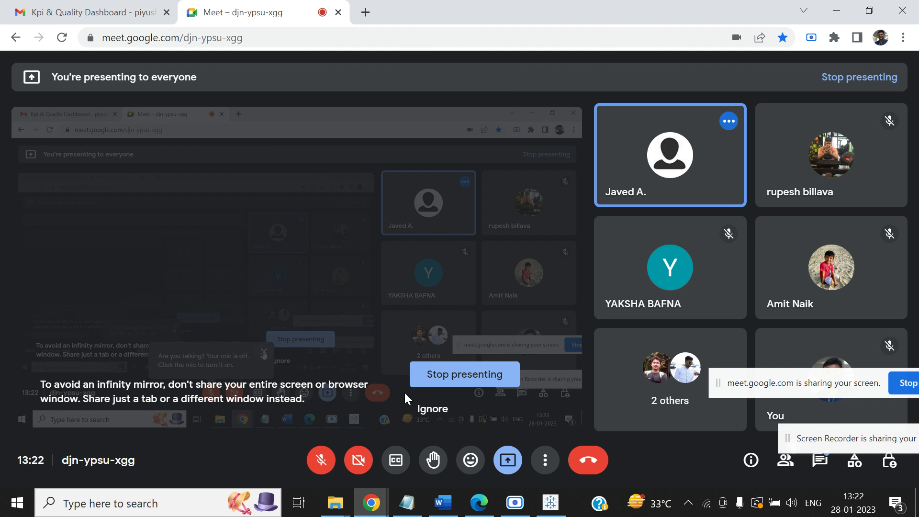
pyautogui.click(331, 461)
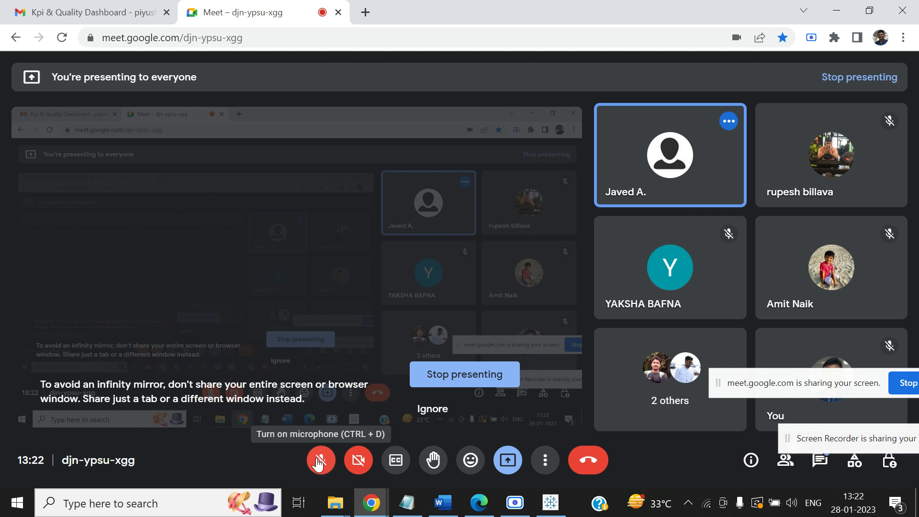
pyautogui.click(320, 462)
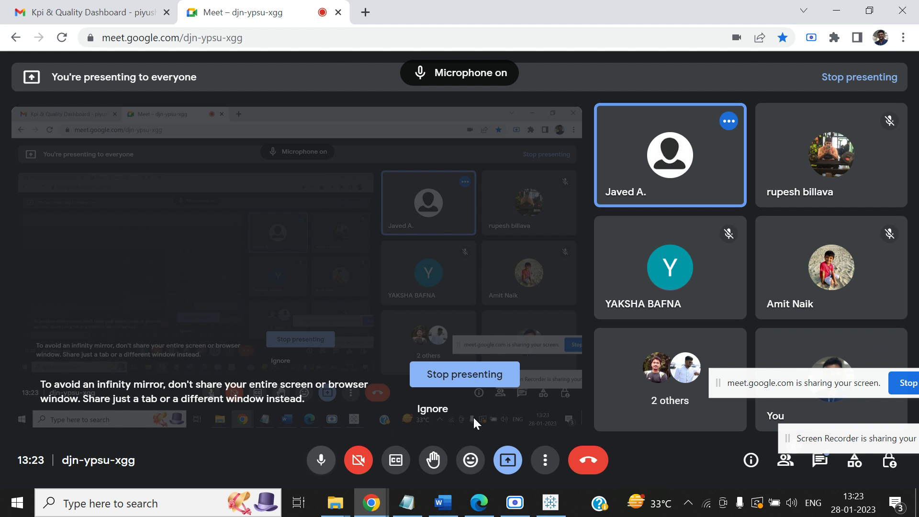
pyautogui.click(550, 503)
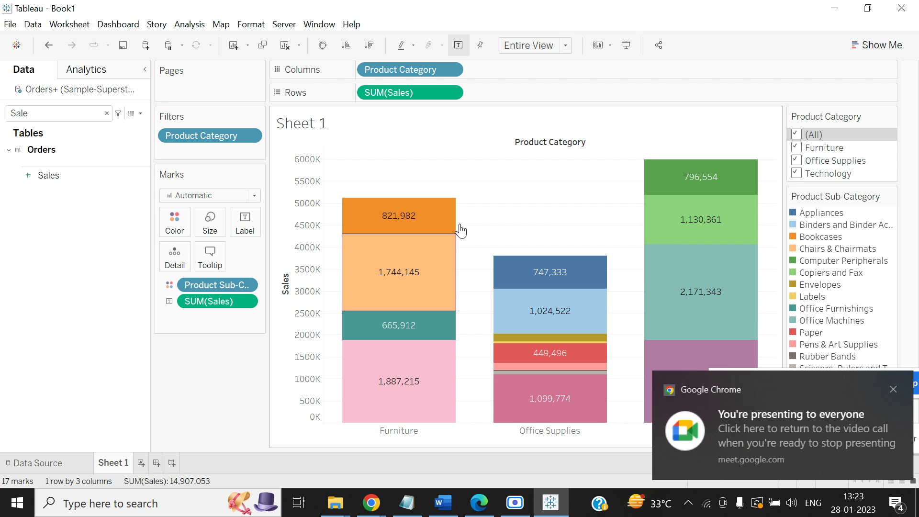
pyautogui.click(887, 388)
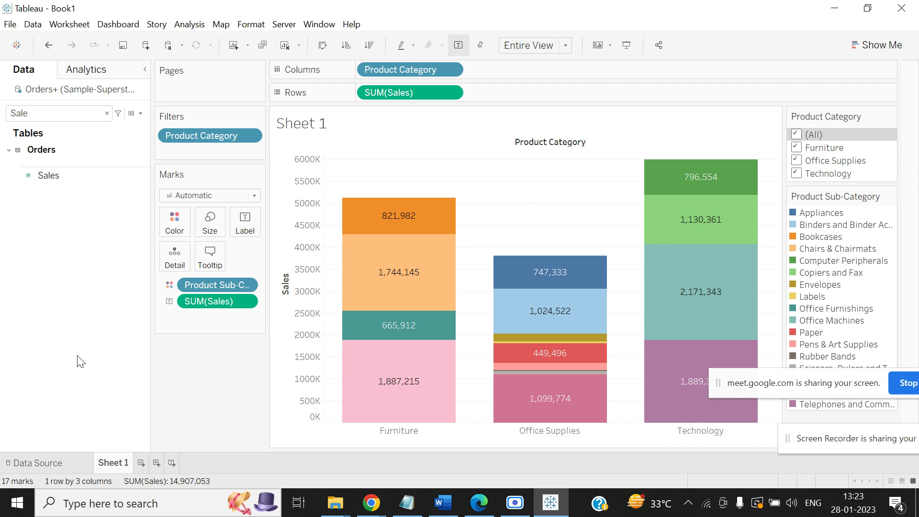
# Remove the Product Sub-Category coloring from the bars and rename the worksheet as "Bar Chart"
pyautogui.moveTo(651, 181)
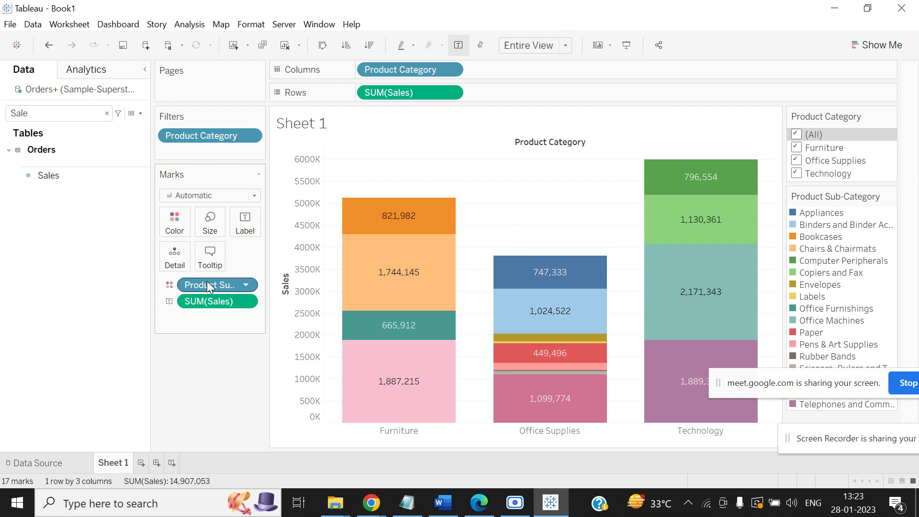
pyautogui.moveTo(206, 285); pyautogui.dragTo(71, 287)
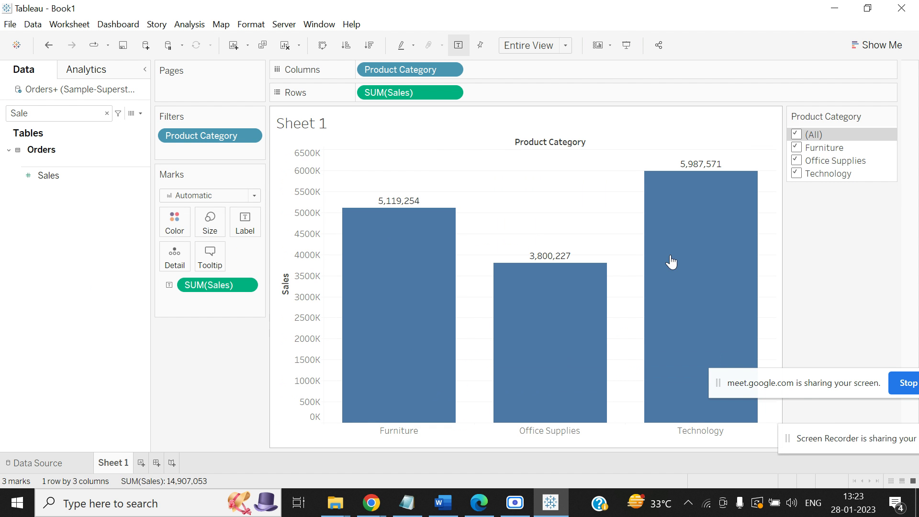
pyautogui.rightClick(113, 463)
pyautogui.click(146, 308)
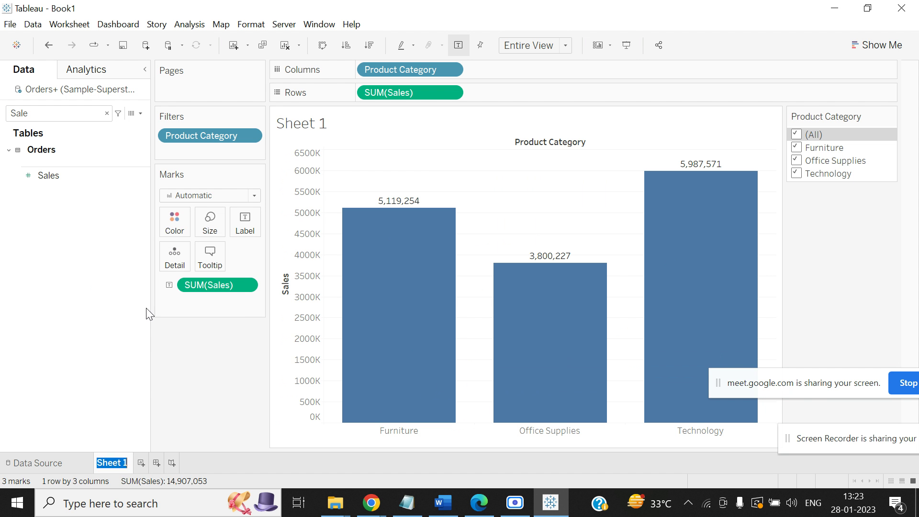
pyautogui.write('Bar Chart')
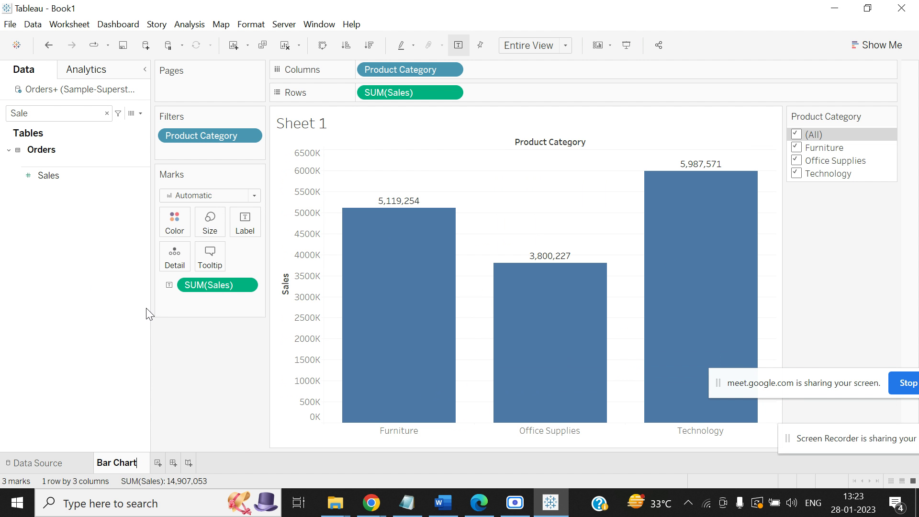
pyautogui.click(111, 357)
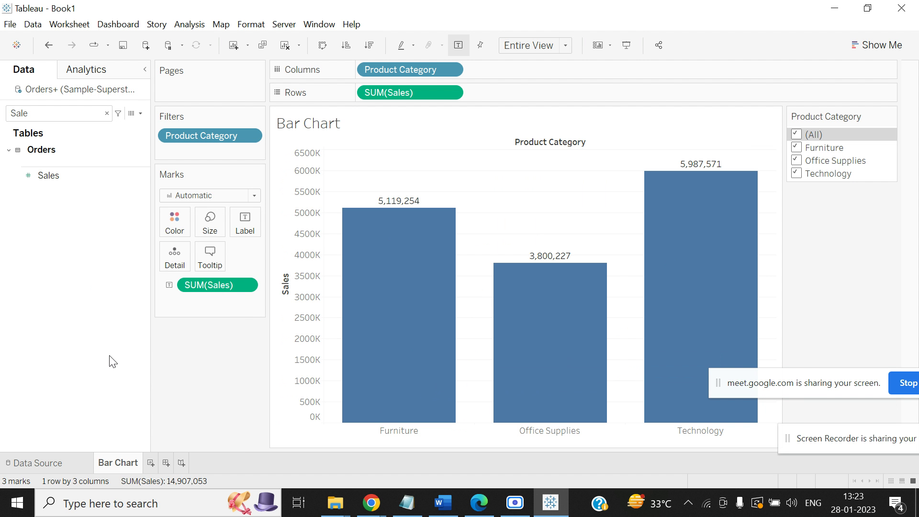
# Add a new worksheet and name it "Pie Chart"
pyautogui.click(150, 464)
pyautogui.rightClick(151, 466)
pyautogui.click(213, 306)
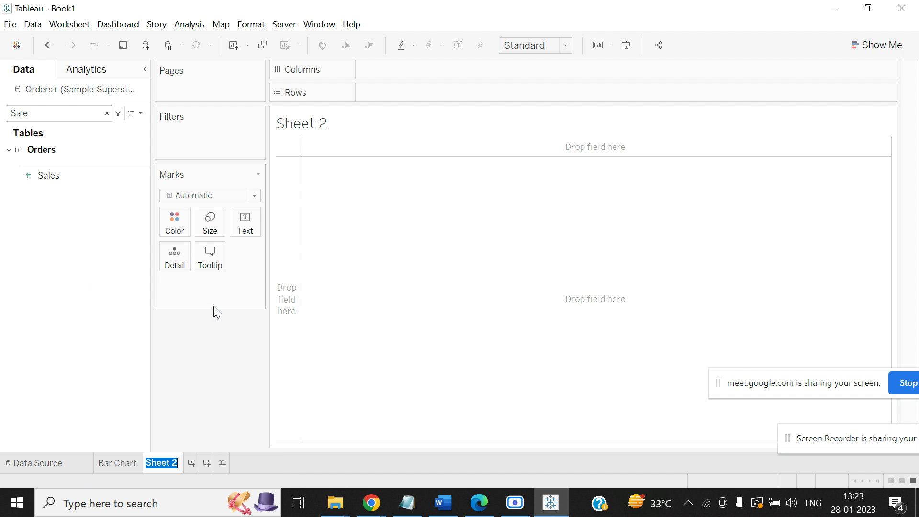
pyautogui.write('Pie Char')
pyautogui.press('BackSpace')
pyautogui.write('rt')
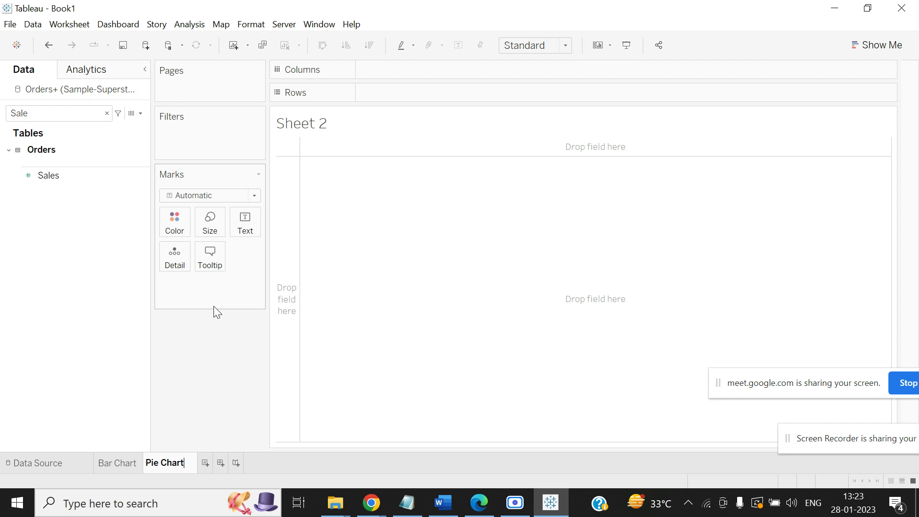
pyautogui.press('Return')
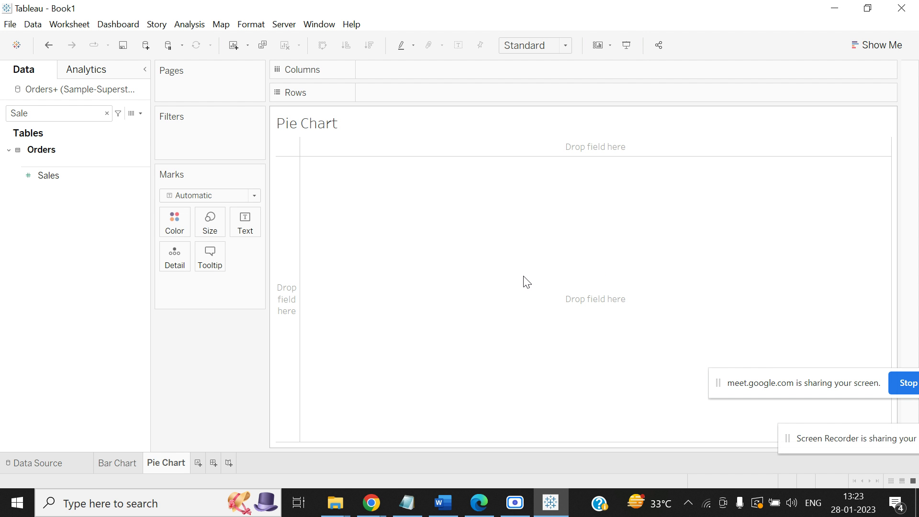
# Clear the field search, select Product Category and Sales together, and create a pie chart from them
pyautogui.click(107, 115)
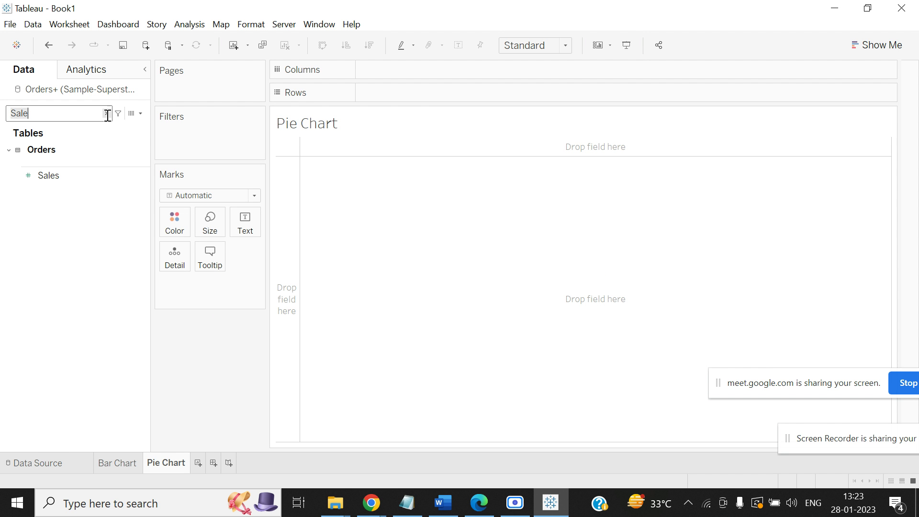
pyautogui.click(106, 114)
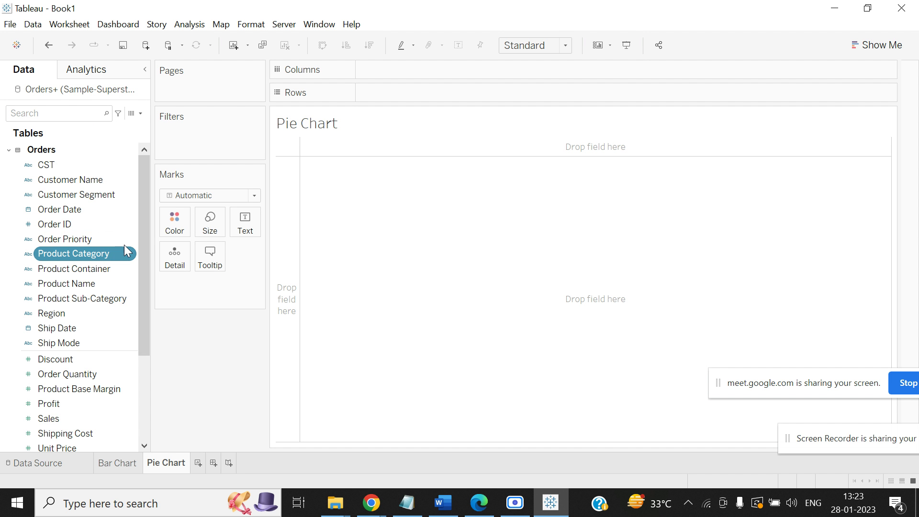
pyautogui.moveTo(145, 211); pyautogui.dragTo(154, 293)
pyautogui.click(85, 271)
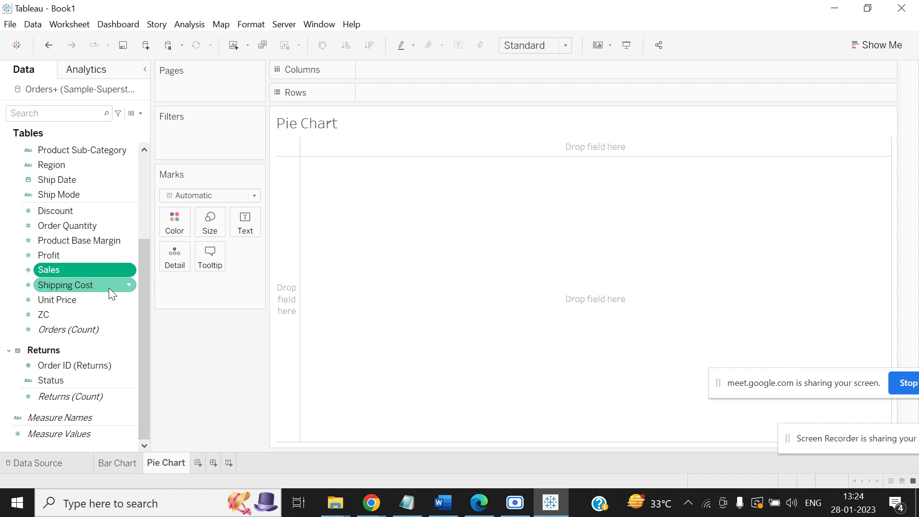
pyautogui.moveTo(146, 269); pyautogui.dragTo(138, 182)
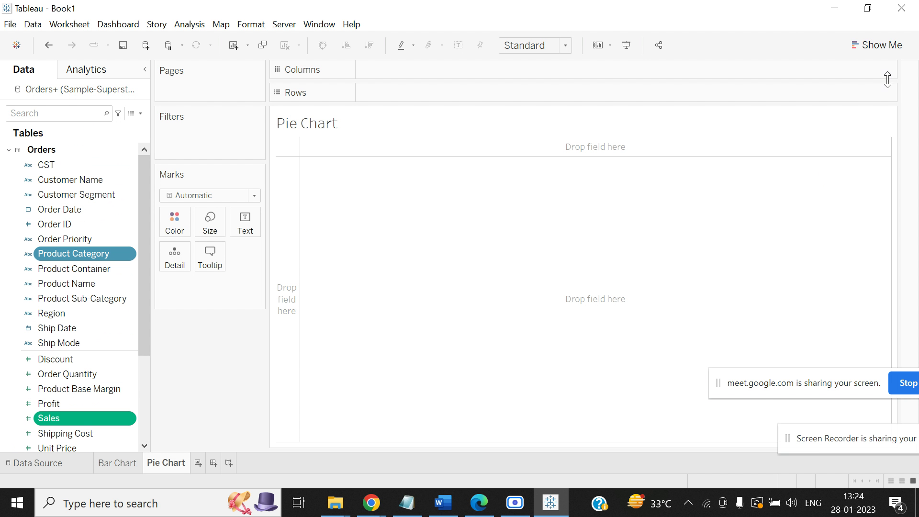
pyautogui.click(883, 46)
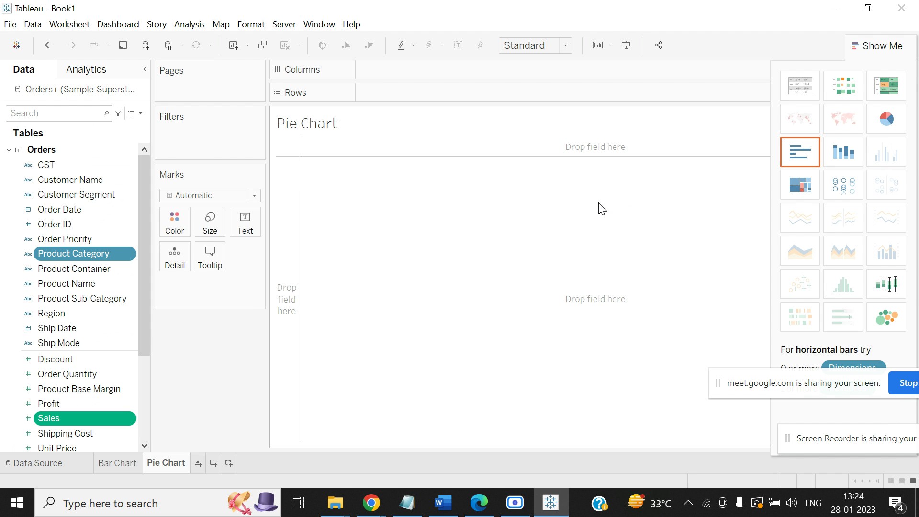
pyautogui.click(887, 119)
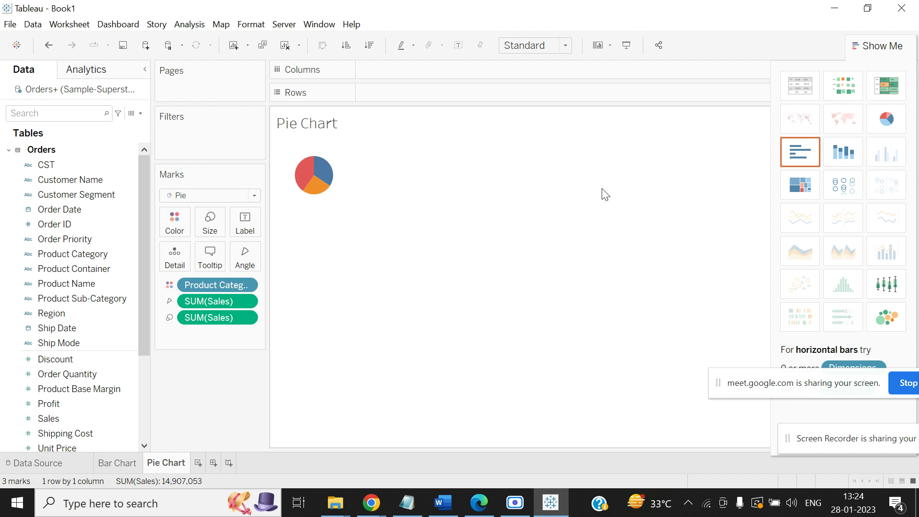
pyautogui.click(854, 45)
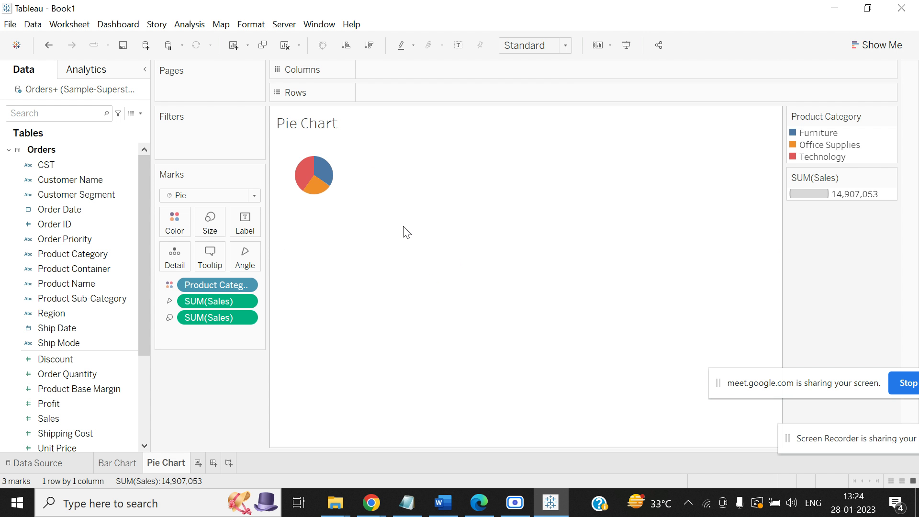
# Fit the pie chart to the entire view and show its mark labels
pyautogui.click(565, 45)
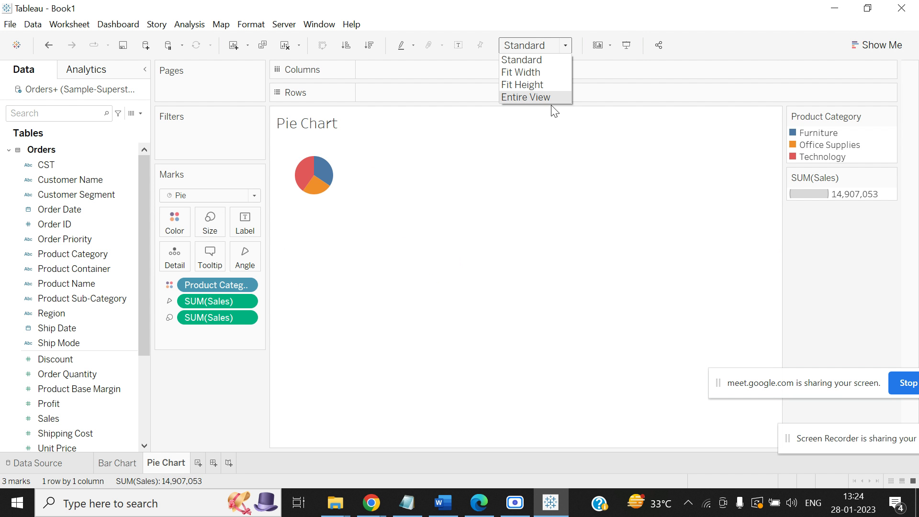
pyautogui.click(547, 96)
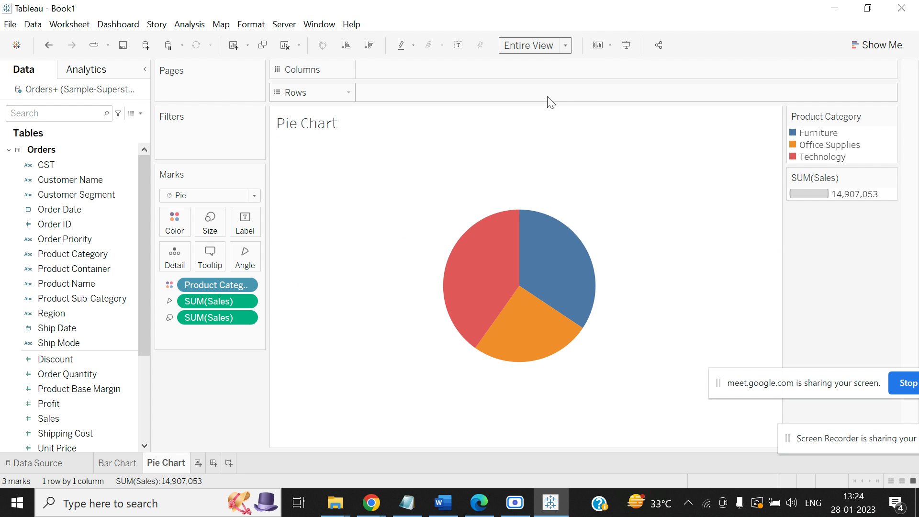
pyautogui.click(238, 225)
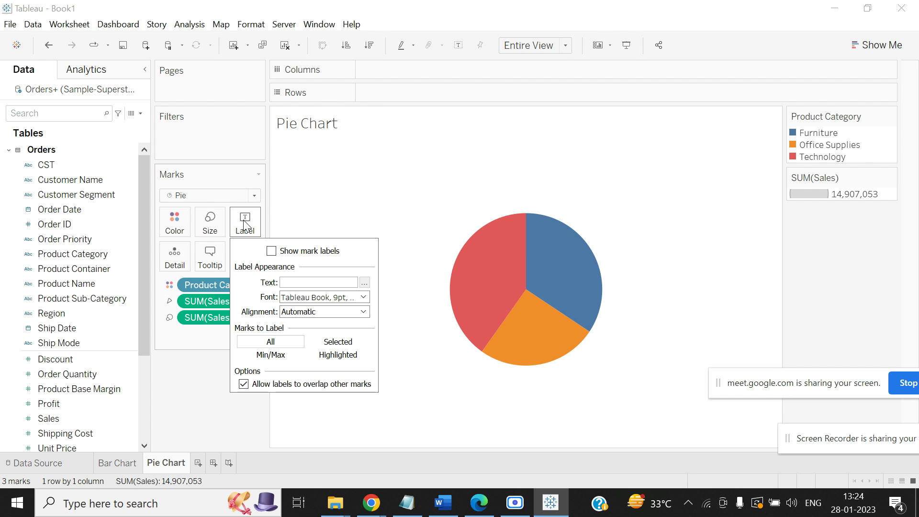
pyautogui.click(272, 251)
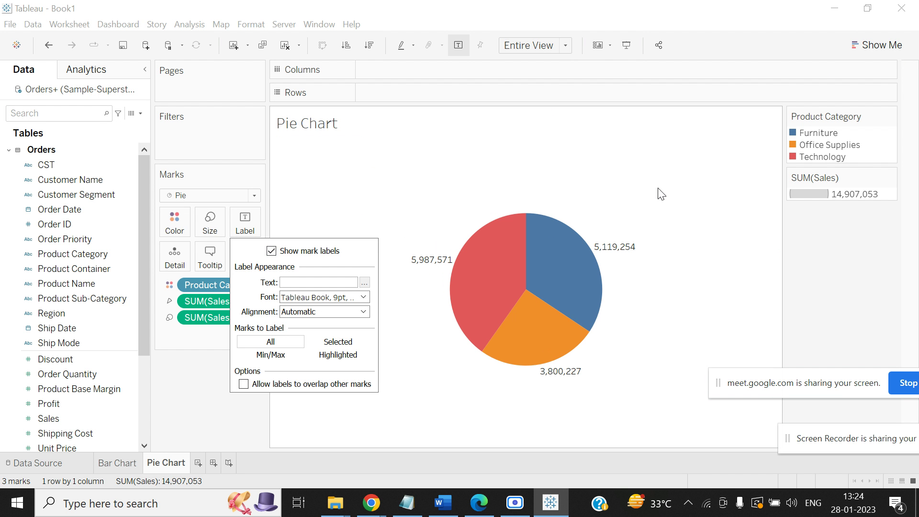
pyautogui.click(659, 293)
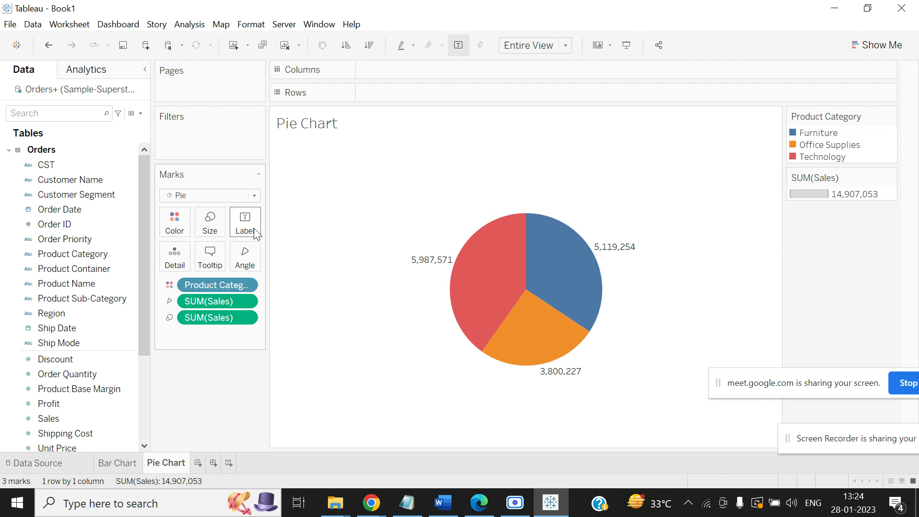
# Turn off the pie chart's automatic mark labels and label the slices with the Sales field instead
pyautogui.moveTo(581, 250)
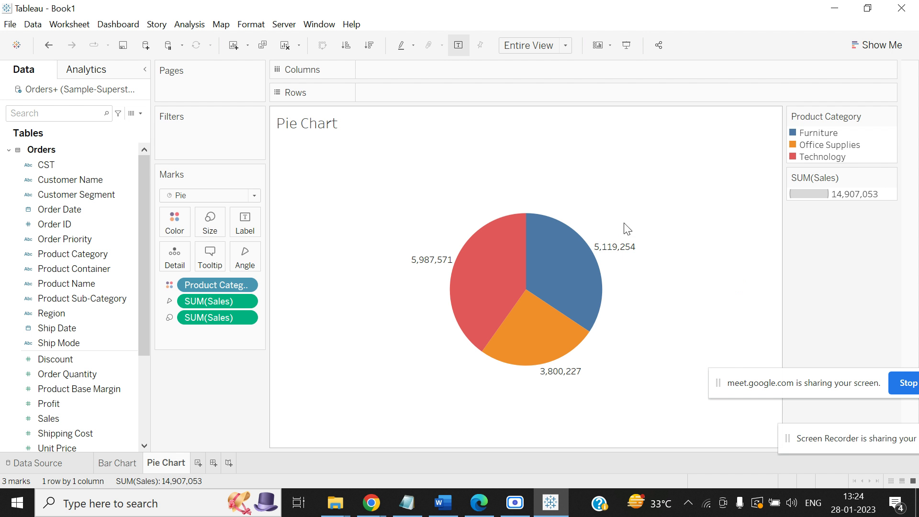
pyautogui.click(245, 224)
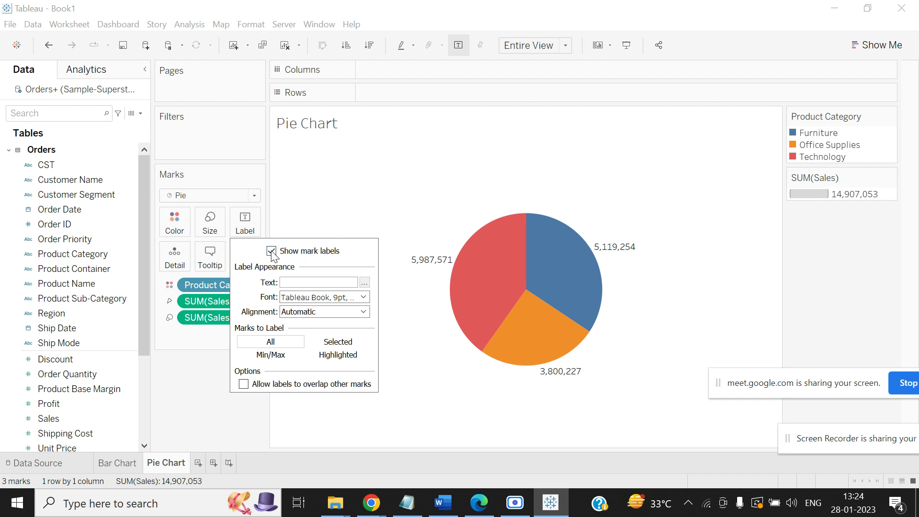
pyautogui.click(271, 251)
pyautogui.click(351, 172)
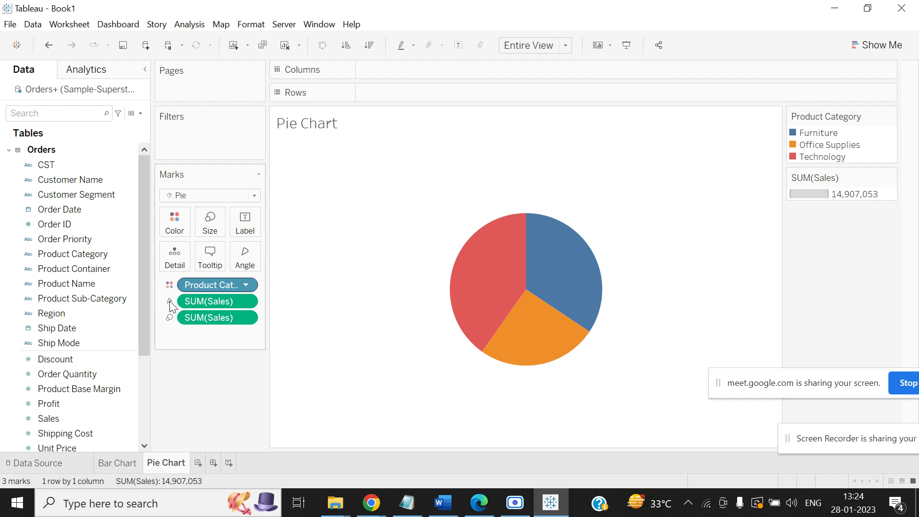
pyautogui.moveTo(101, 416); pyautogui.dragTo(249, 224)
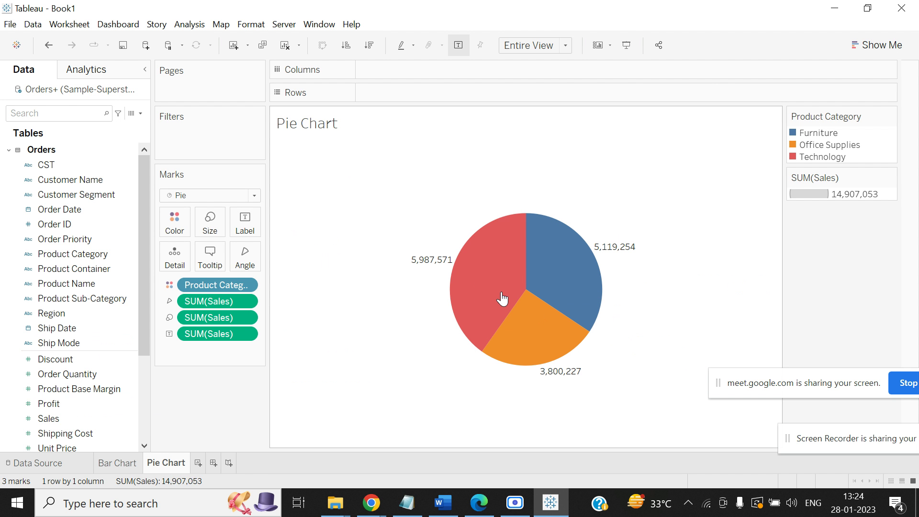
# Apply a Percent of Total quick table calculation to the Sales field used for the pie chart's labels
pyautogui.click(247, 333)
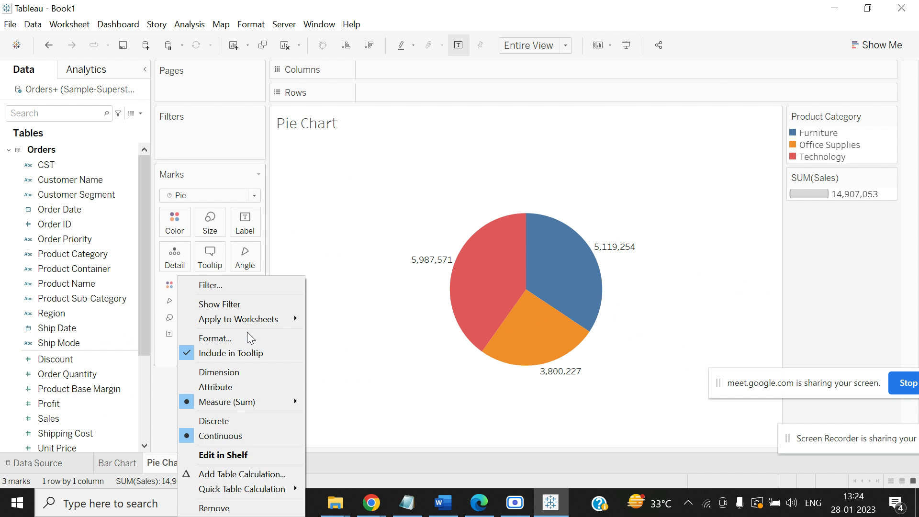
pyautogui.click(398, 217)
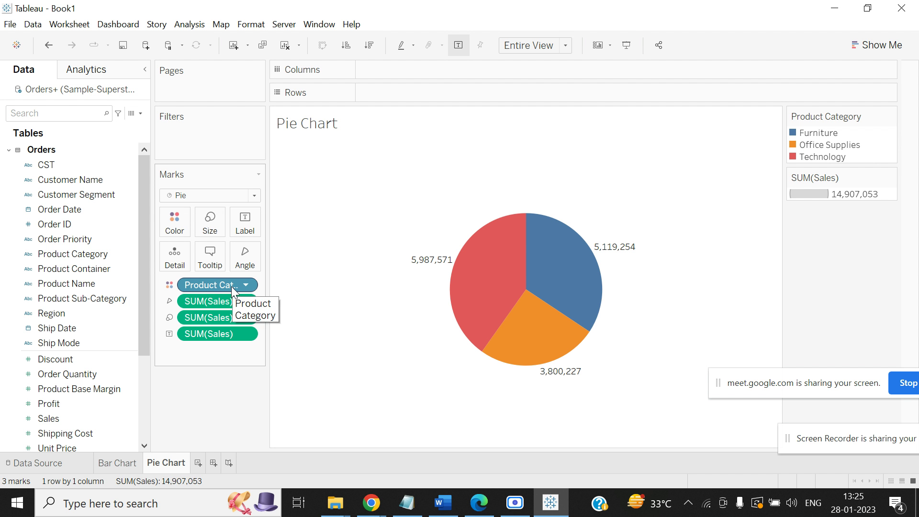
pyautogui.click(907, 48)
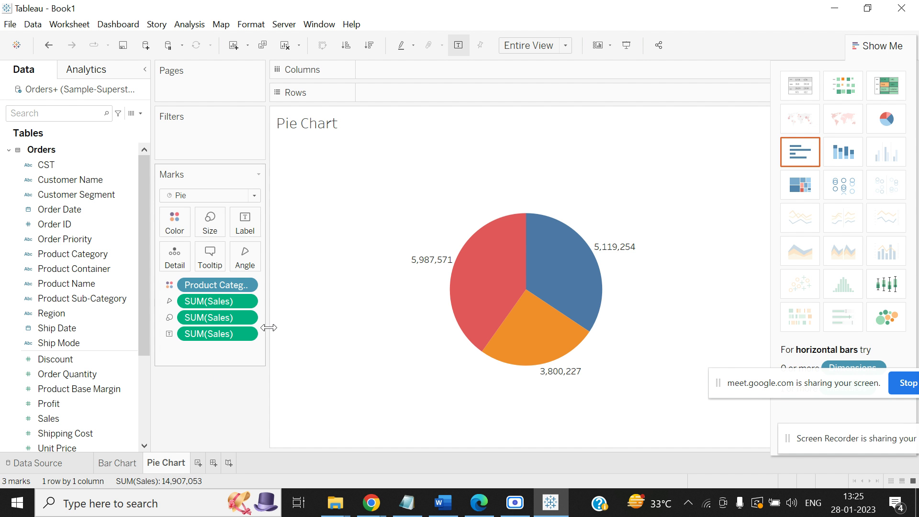
pyautogui.click(861, 45)
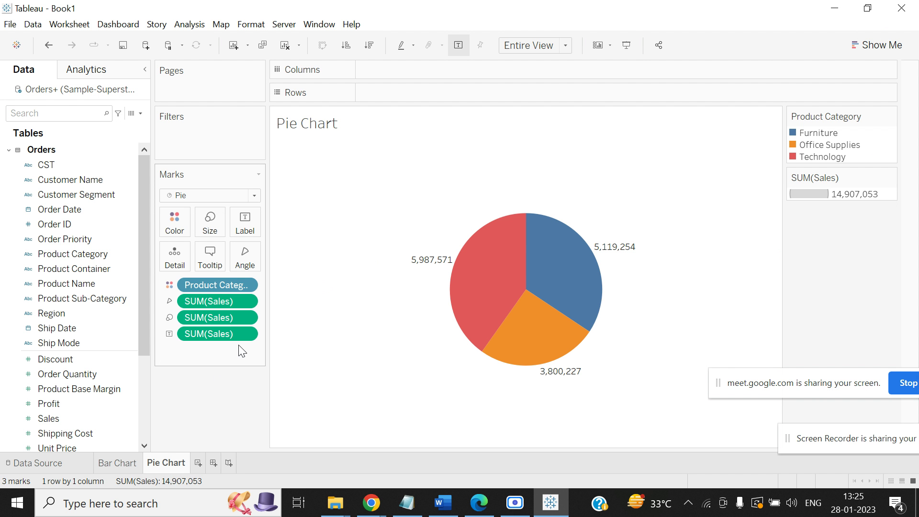
pyautogui.click(248, 334)
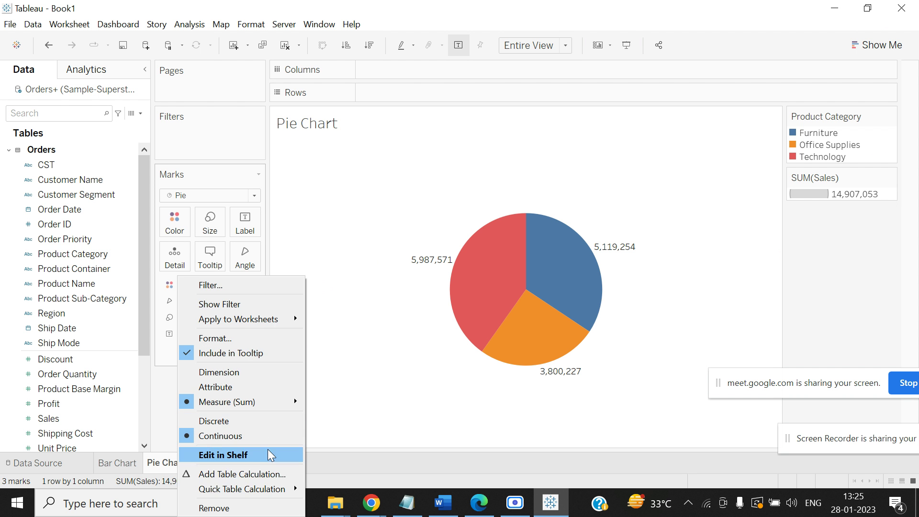
pyautogui.moveTo(277, 496)
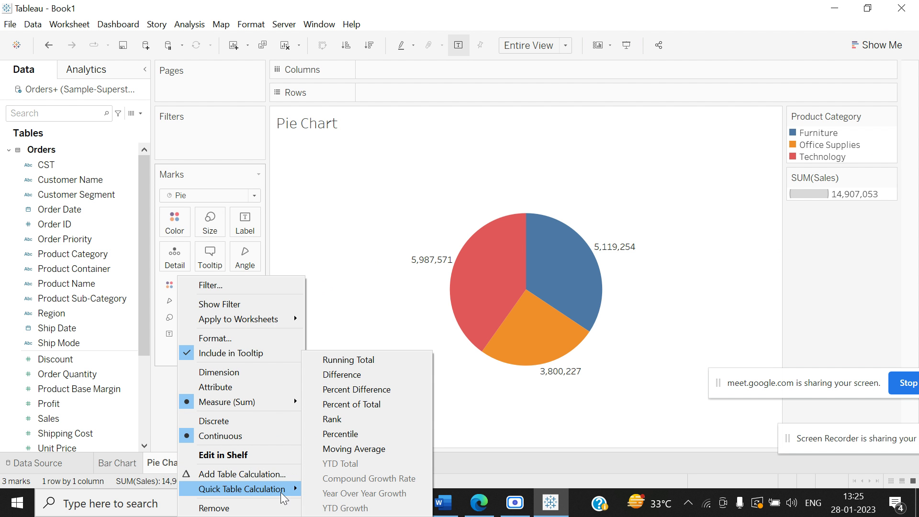
pyautogui.click(375, 405)
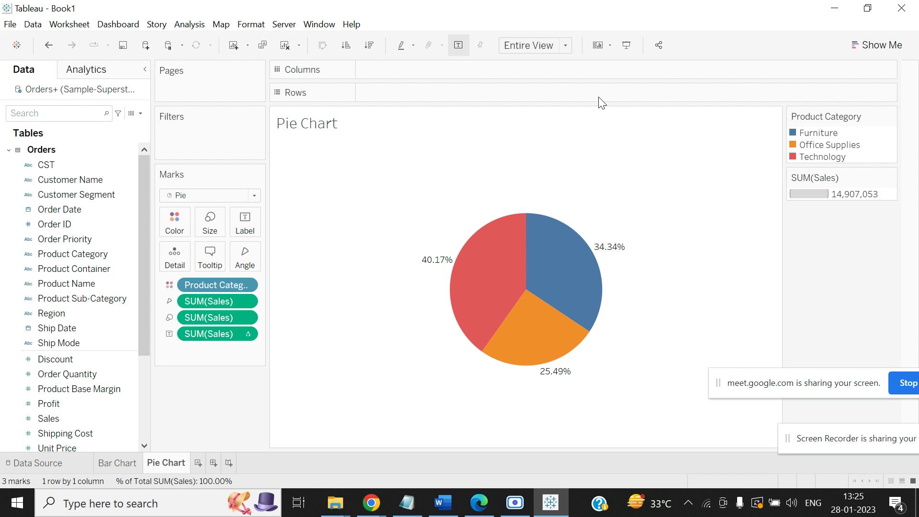
# Add a new worksheet and name it "Line Chart"
pyautogui.click(198, 463)
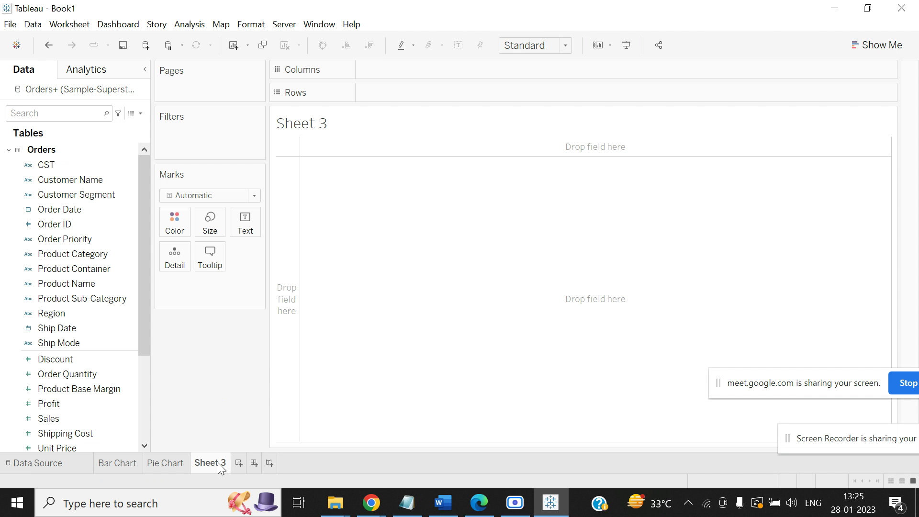
pyautogui.rightClick(214, 462)
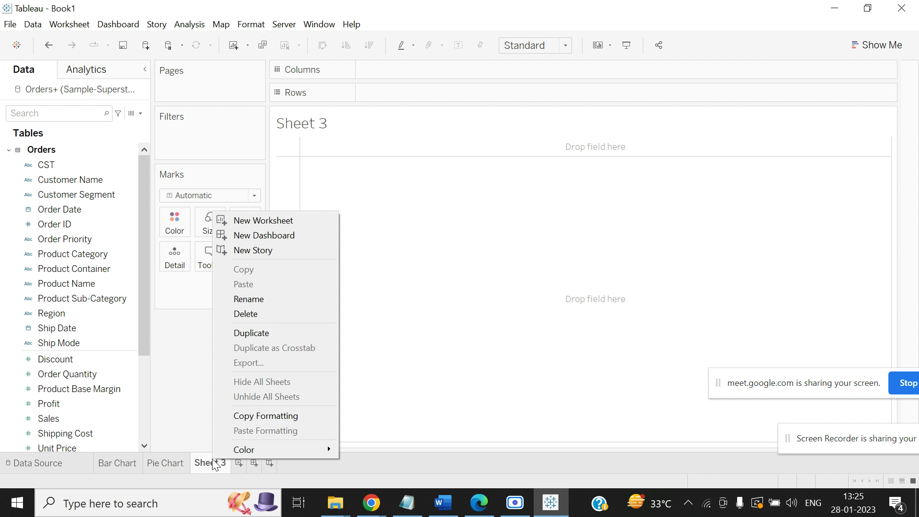
pyautogui.click(264, 301)
pyautogui.write('Line Chart')
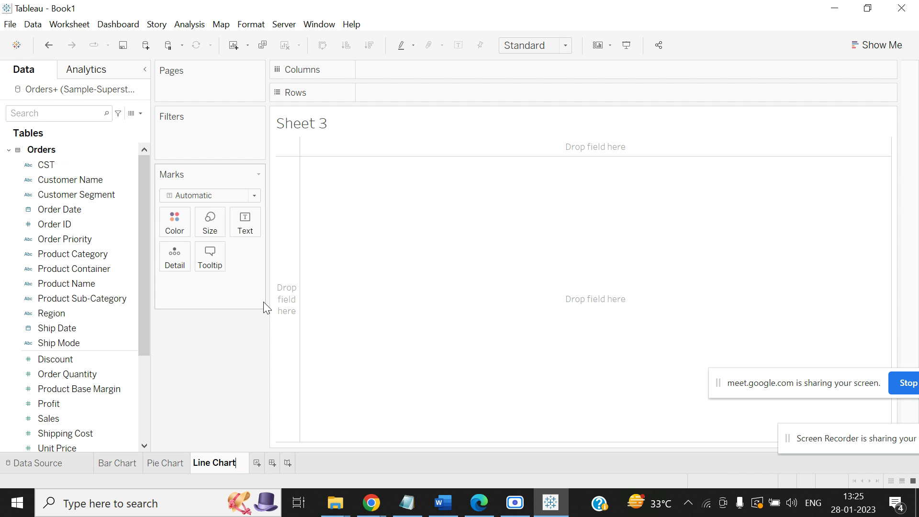
pyautogui.click(231, 394)
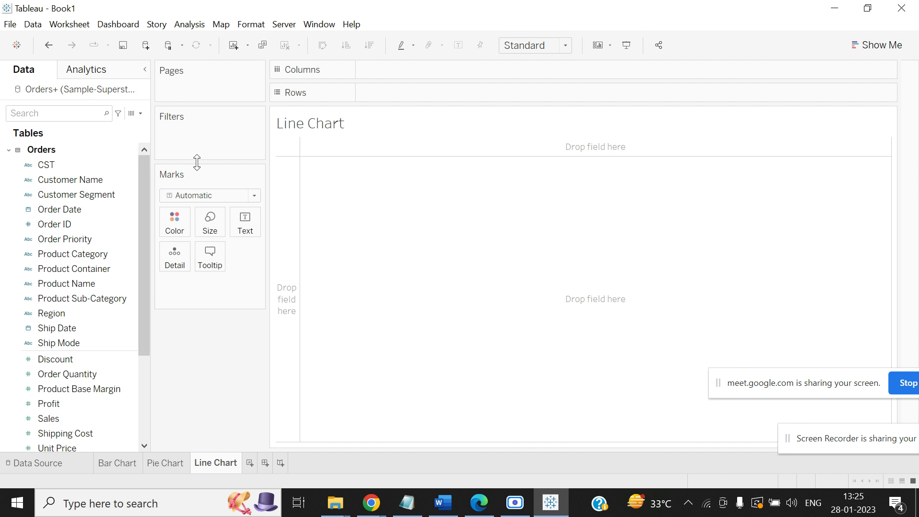
# Place the Order Date field on Columns in the Line Chart worksheet
pyautogui.moveTo(146, 179); pyautogui.dragTo(145, 117)
pyautogui.click(53, 209)
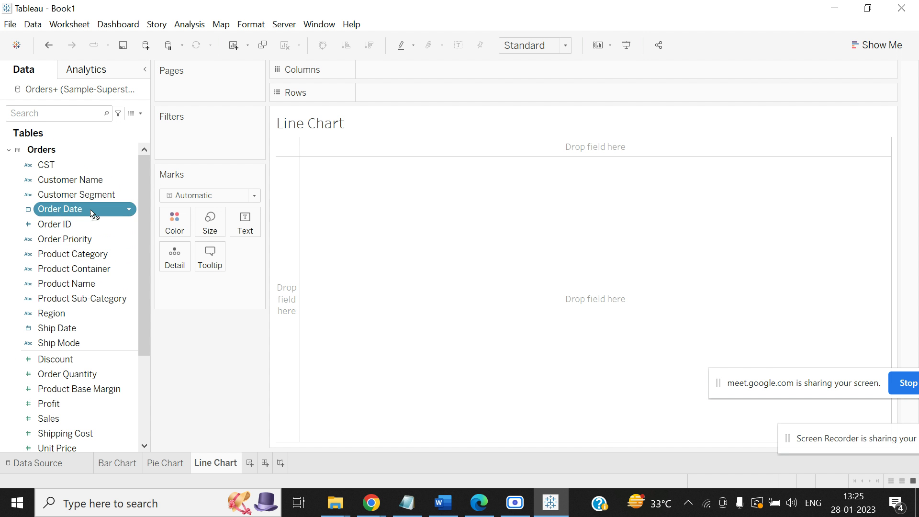
pyautogui.moveTo(90, 208); pyautogui.dragTo(414, 70)
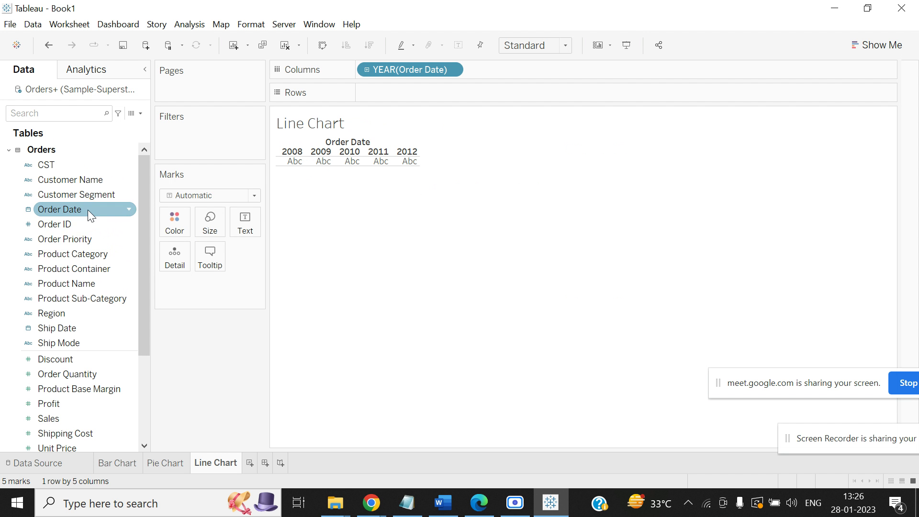
# Add an Order Date filter by Years with all years included and show its filter control beside the view
pyautogui.moveTo(87, 210); pyautogui.dragTo(197, 134)
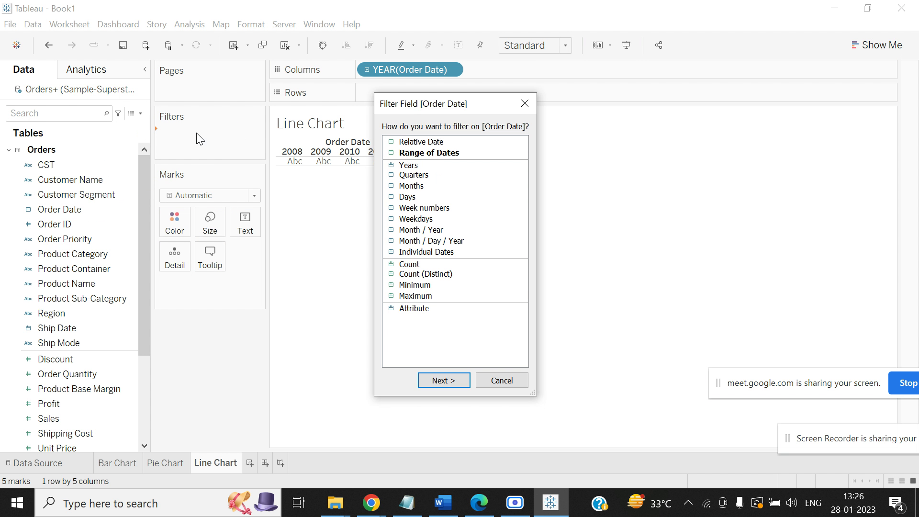
pyautogui.click(408, 166)
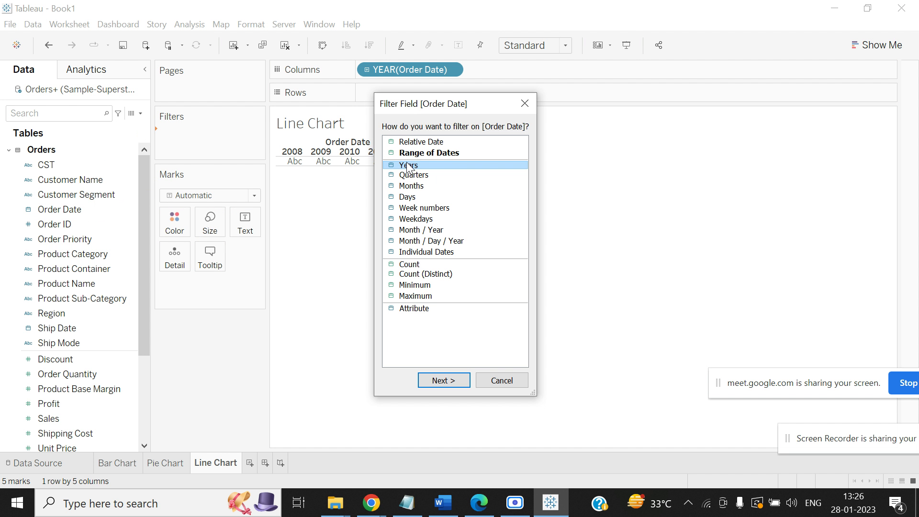
pyautogui.click(446, 381)
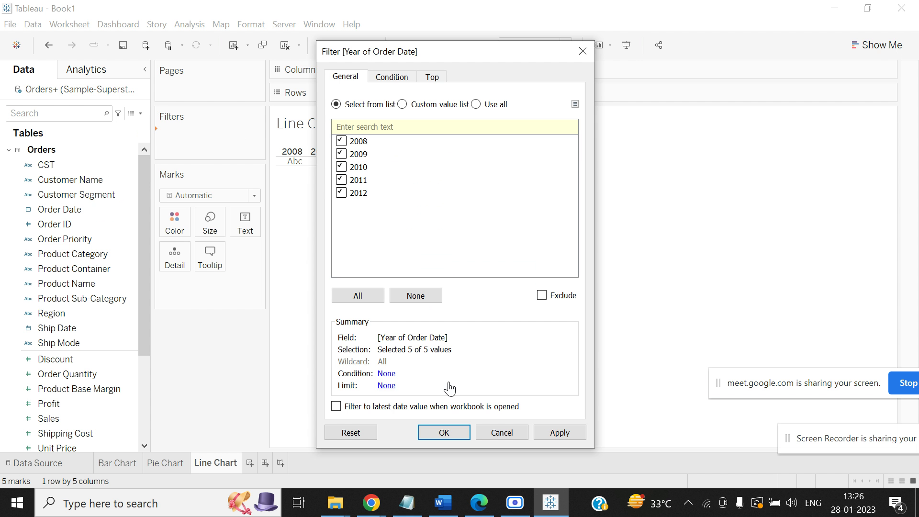
pyautogui.click(455, 435)
pyautogui.click(249, 138)
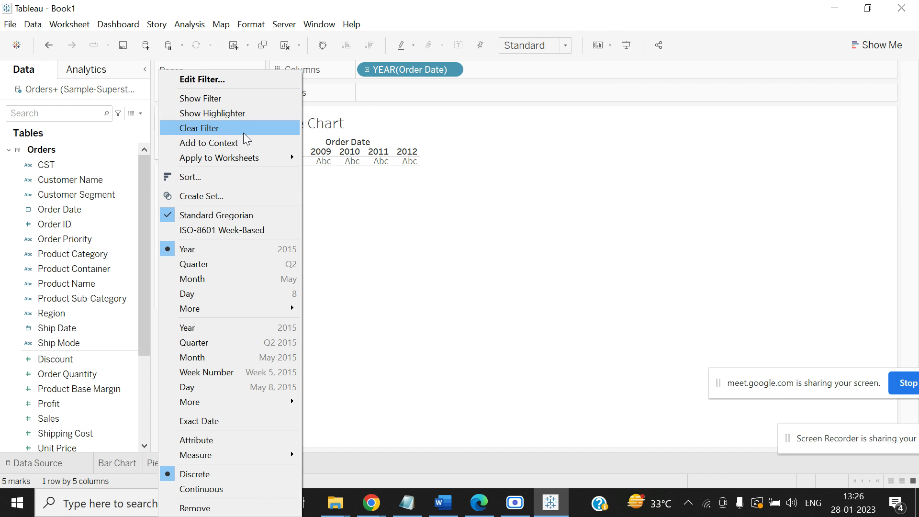
pyautogui.click(246, 98)
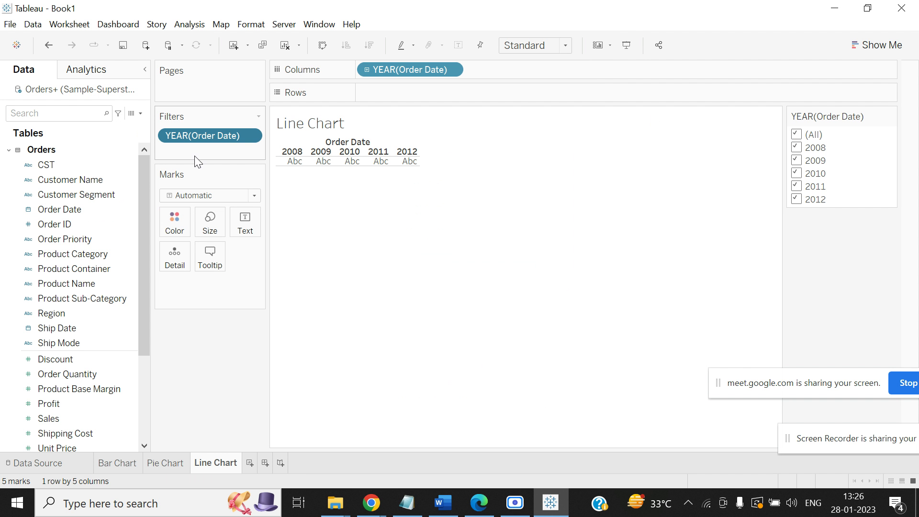
# Change the Order Date year filter control to Single Value (dropdown) and set it to (All)
pyautogui.click(891, 119)
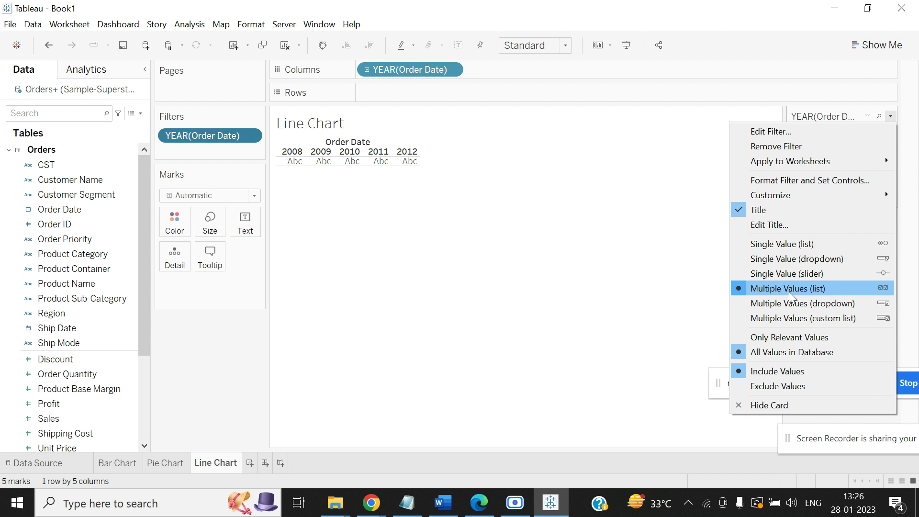
pyautogui.click(797, 259)
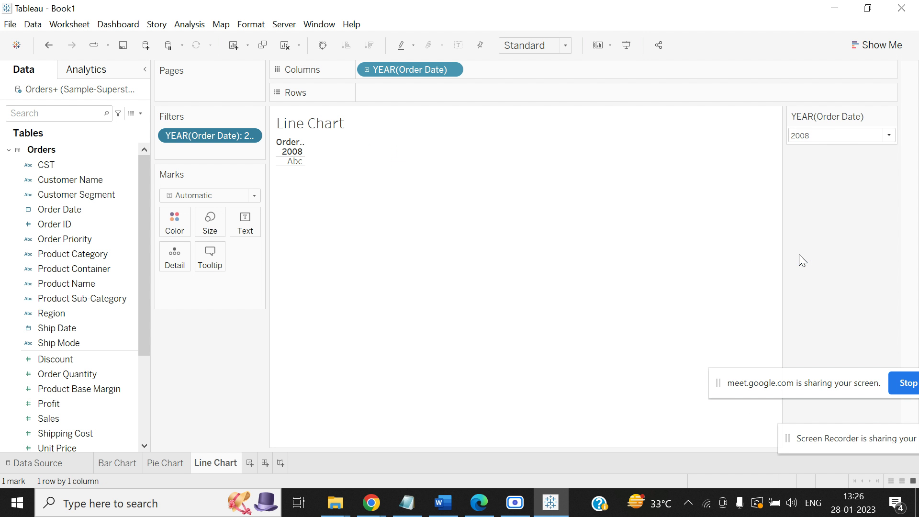
pyautogui.click(889, 136)
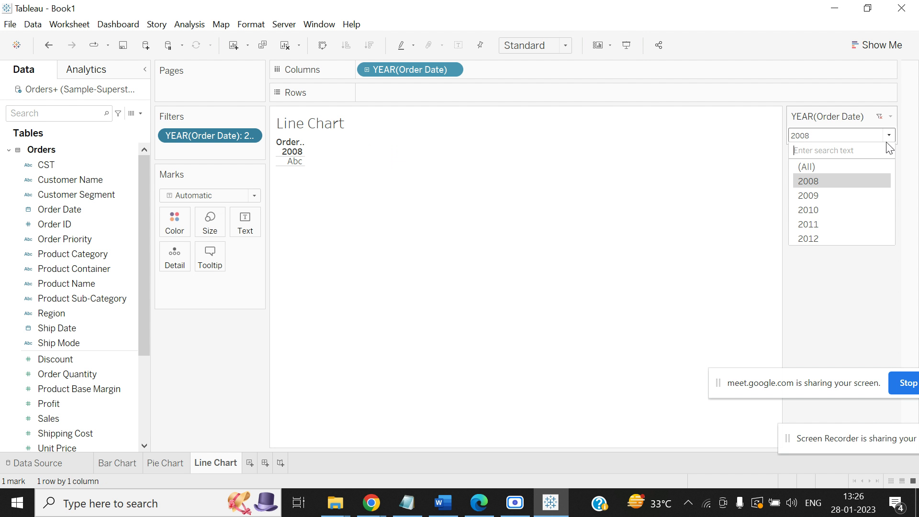
pyautogui.click(858, 165)
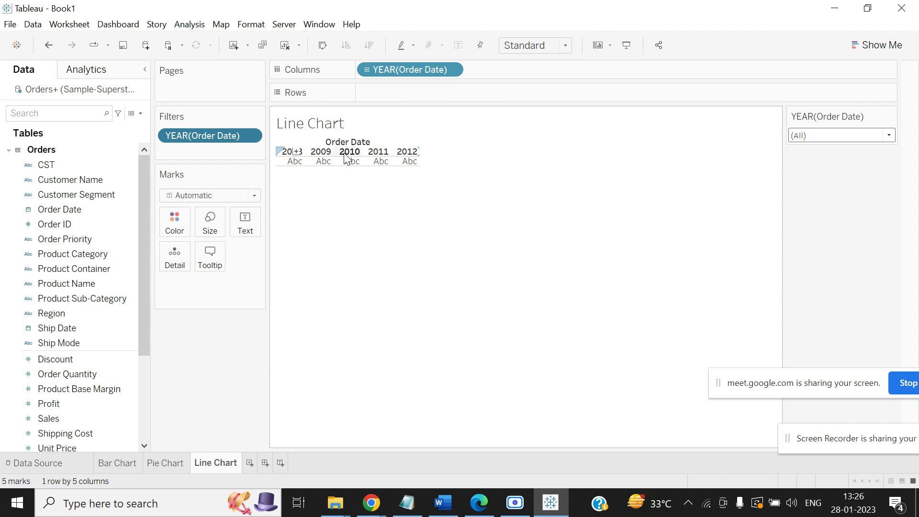
# Switch Order Date on Columns to the Month level and plot Sales on Rows as a line chart
pyautogui.click(451, 69)
pyautogui.click(417, 260)
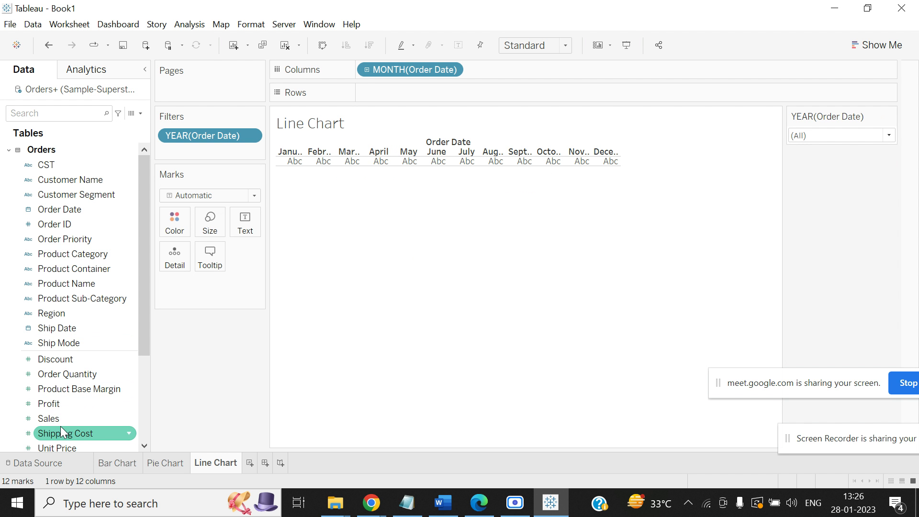
pyautogui.moveTo(60, 419); pyautogui.dragTo(392, 91)
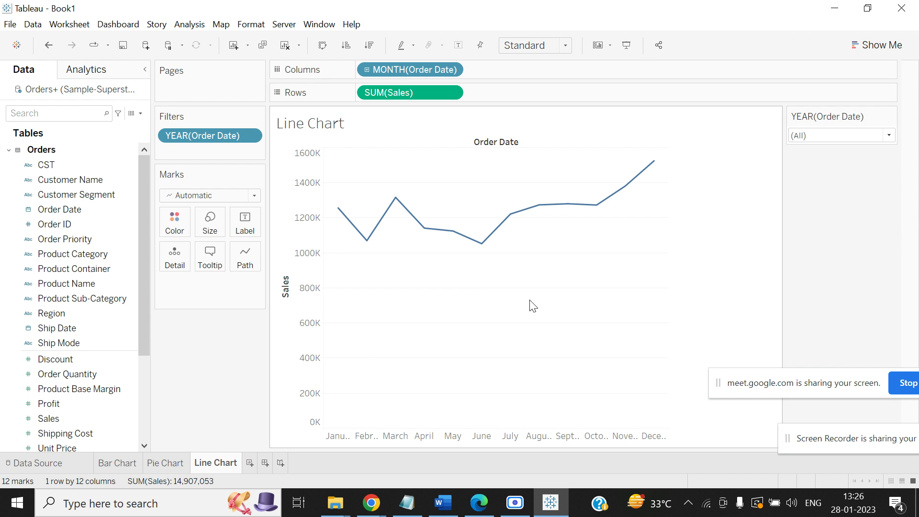
# Filter the line chart by order year, trying 2008 and 2011 before setting it to 2012
pyautogui.click(890, 135)
pyautogui.click(869, 181)
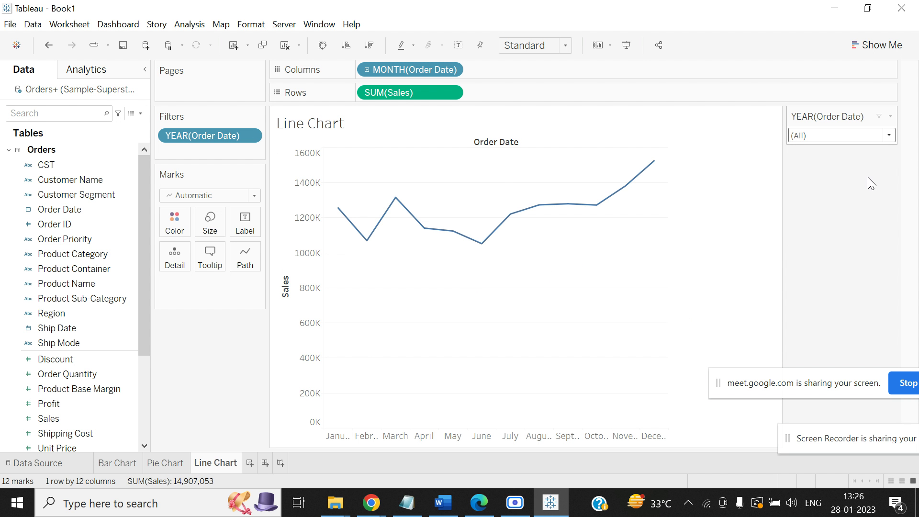
pyautogui.click(889, 136)
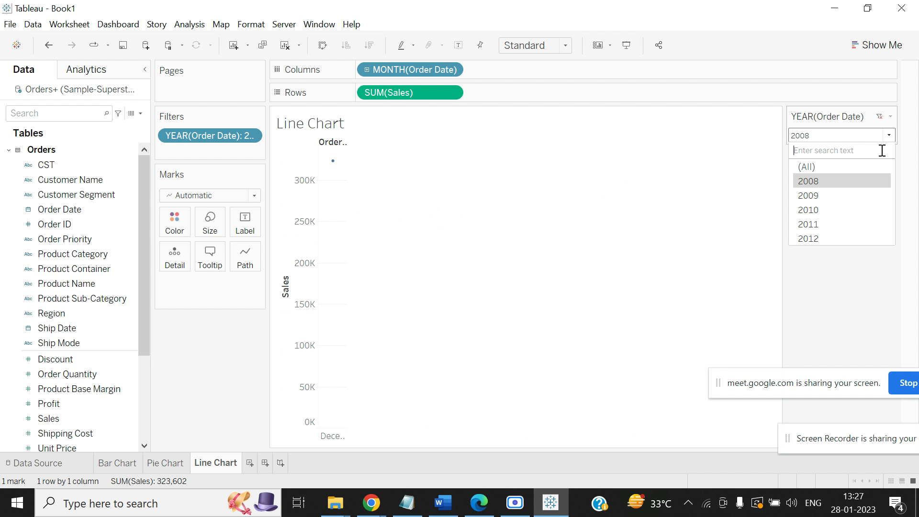
pyautogui.click(838, 226)
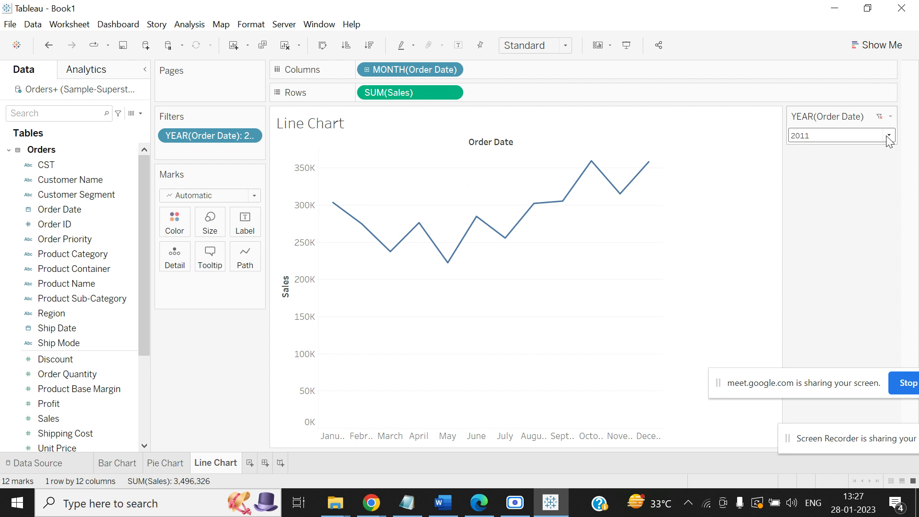
pyautogui.click(889, 135)
pyautogui.click(837, 241)
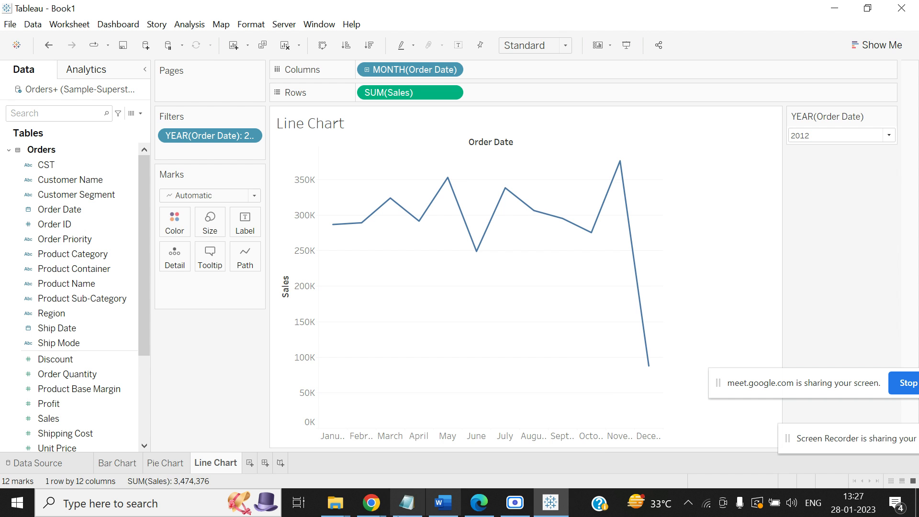
# Check the Google Meet call in Chrome, return to Tableau and dismiss the presenting notification
pyautogui.click(371, 502)
pyautogui.click(240, 421)
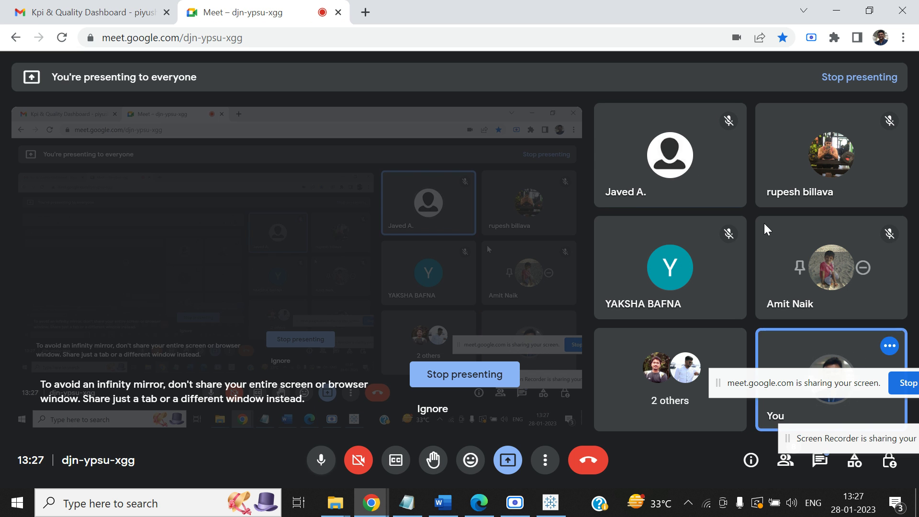
pyautogui.hotkey('alt', 'Tab')
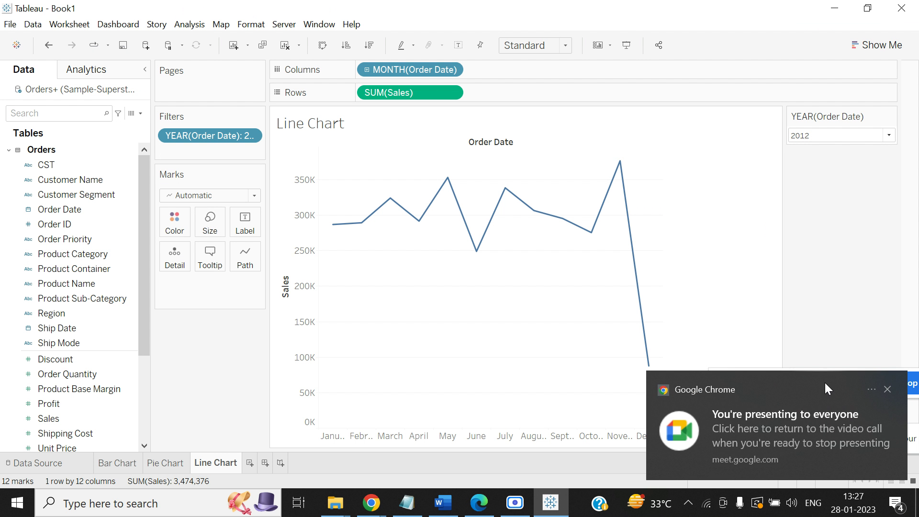
pyautogui.click(887, 390)
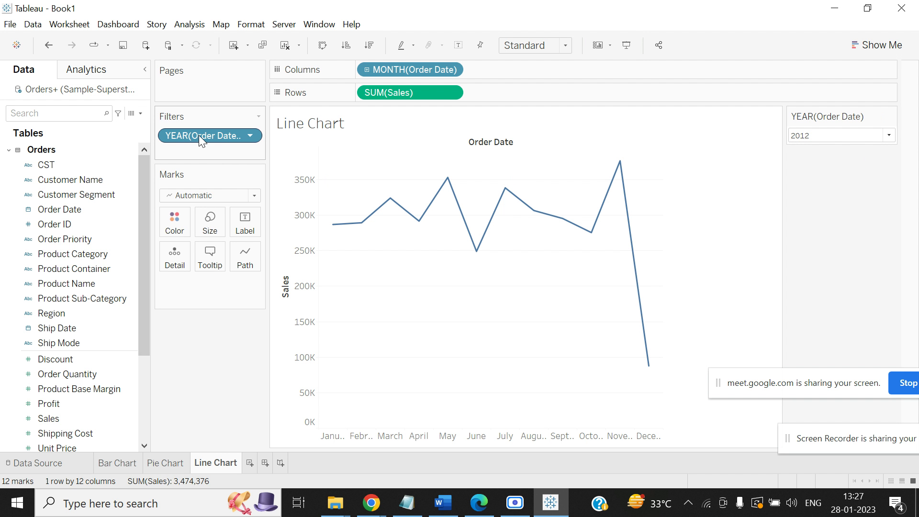
pyautogui.click(250, 136)
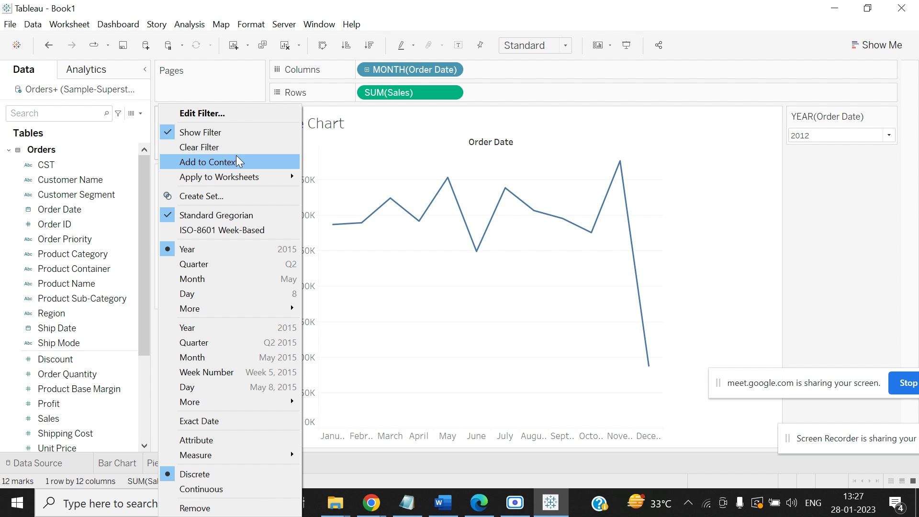
pyautogui.click(857, 188)
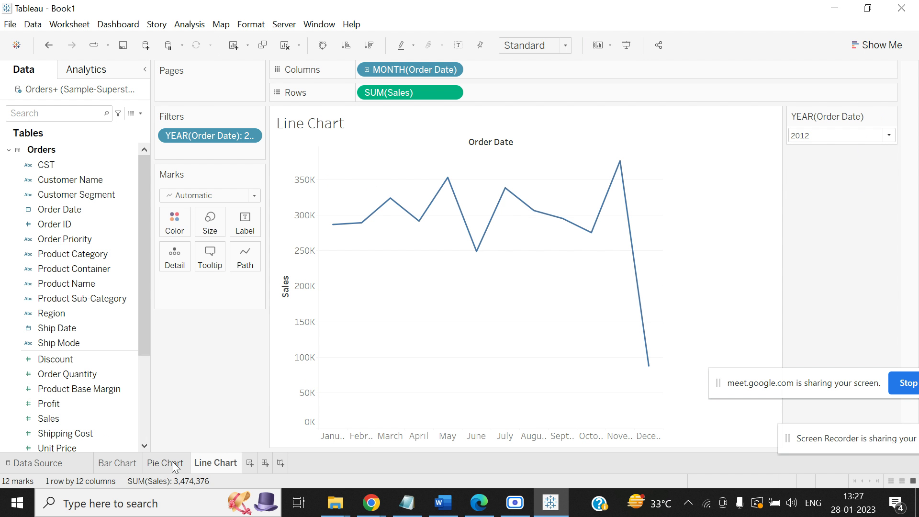
# Create a new dashboard with the Bar Chart and Pie Chart side by side and the Line Chart spanning the width below them
pyautogui.moveTo(174, 466)
pyautogui.click(265, 463)
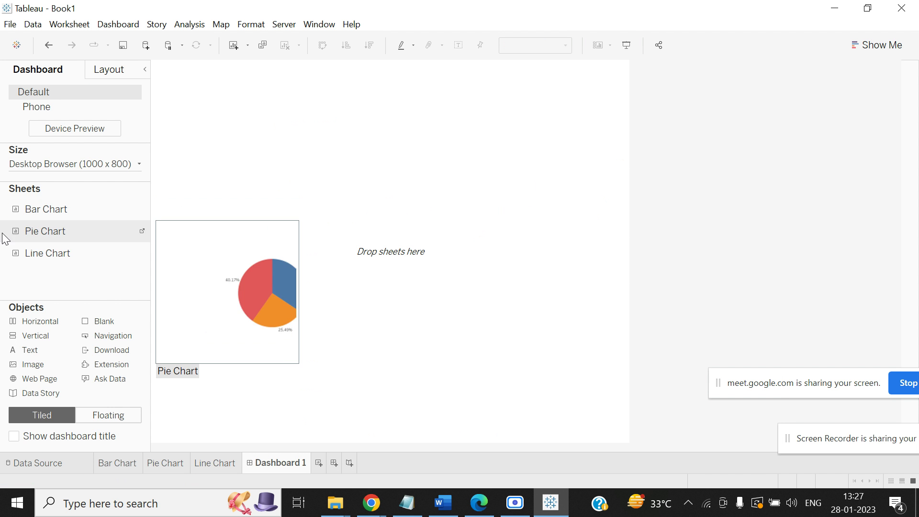
pyautogui.moveTo(36, 197)
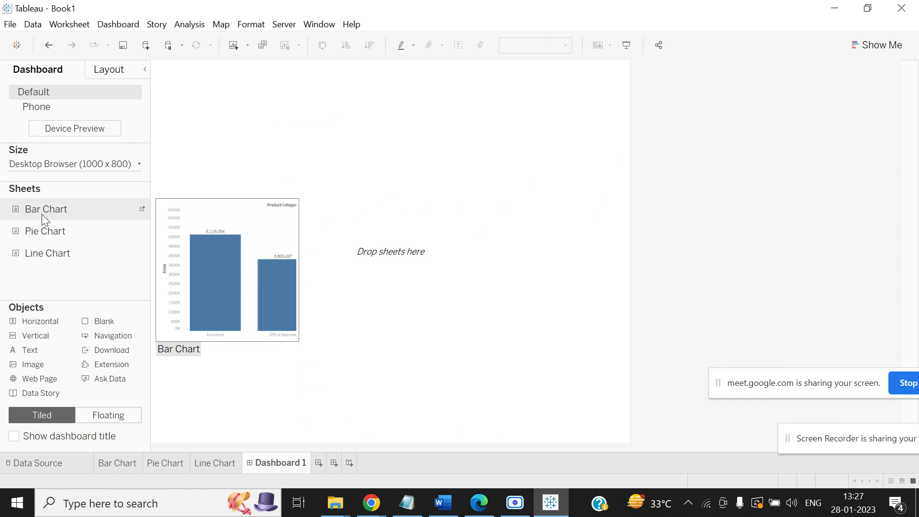
pyautogui.moveTo(57, 208); pyautogui.dragTo(201, 118)
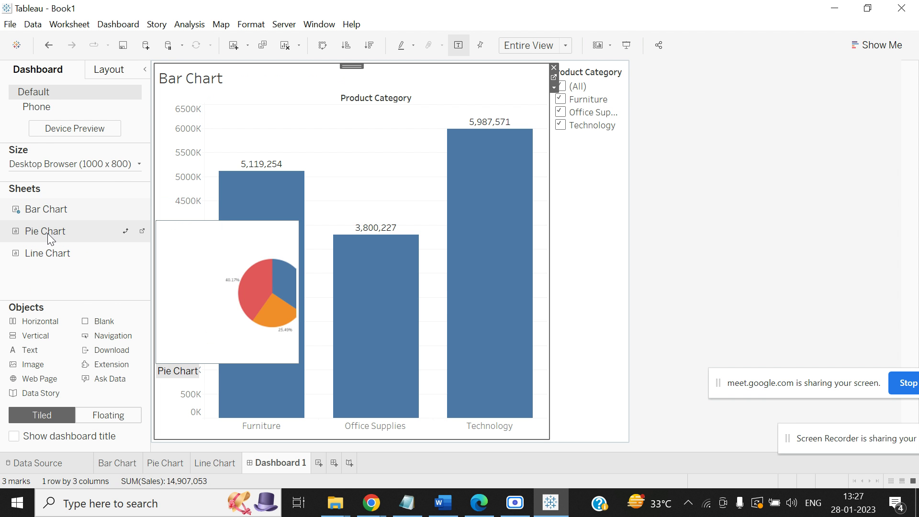
pyautogui.moveTo(47, 234); pyautogui.dragTo(474, 214)
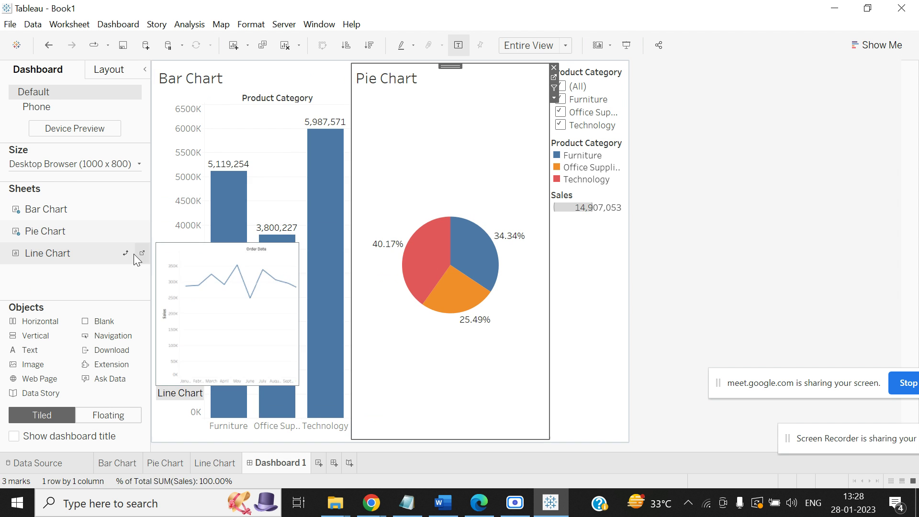
pyautogui.moveTo(58, 257); pyautogui.dragTo(317, 430)
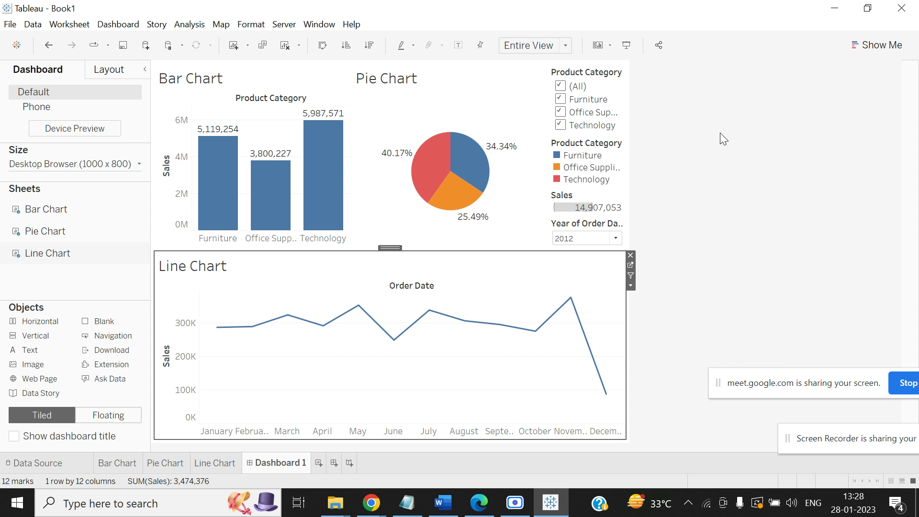
# Set the dashboard's fixed width to 1500 px
pyautogui.click(140, 164)
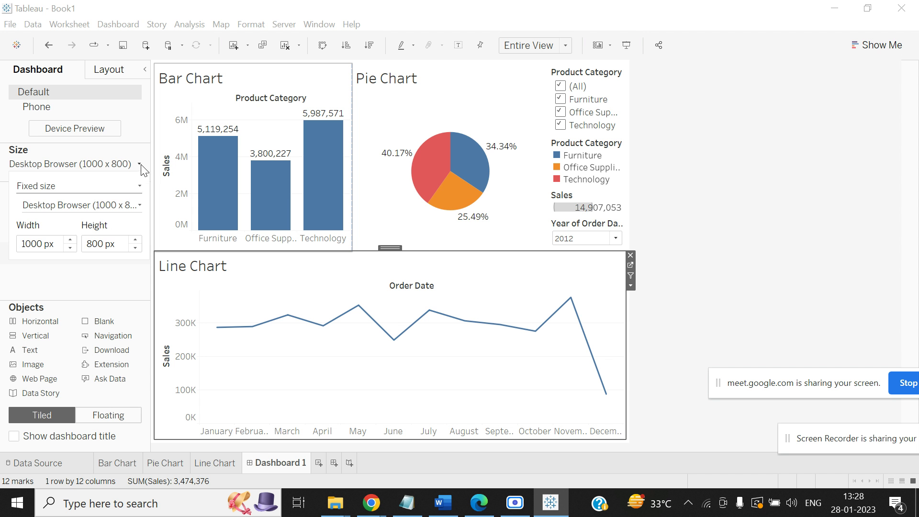
pyautogui.click(70, 241)
pyautogui.click(71, 241)
pyautogui.click(71, 240)
pyautogui.click(71, 240)
pyautogui.click(71, 240)
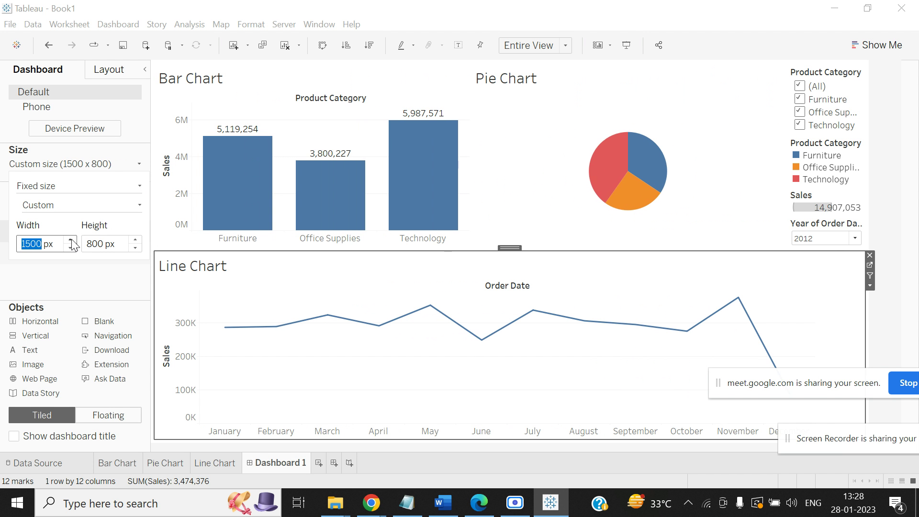
# Remove the Product Category checkbox filter from the dashboard
pyautogui.click(852, 98)
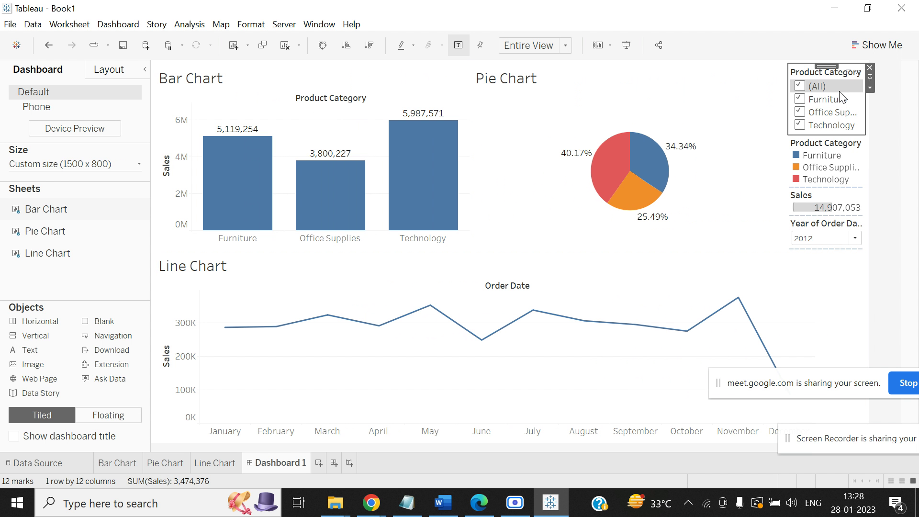
pyautogui.click(873, 62)
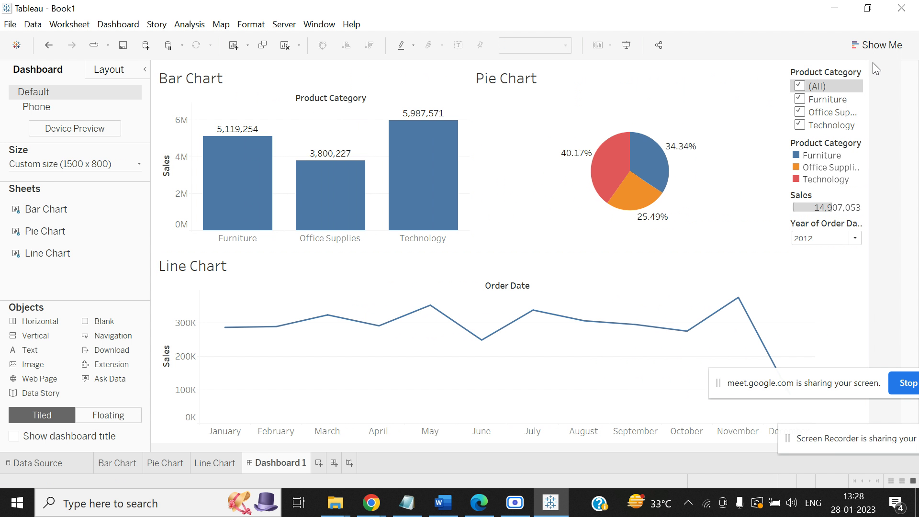
pyautogui.click(831, 76)
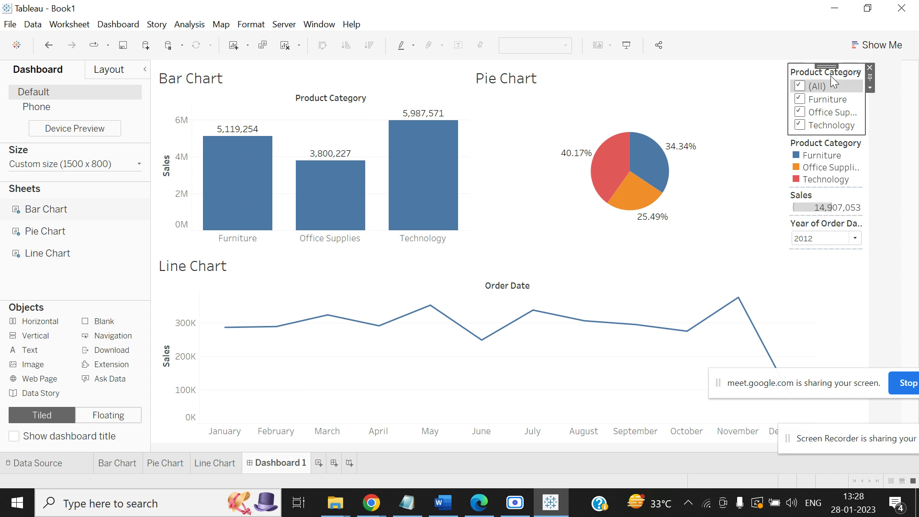
pyautogui.click(869, 68)
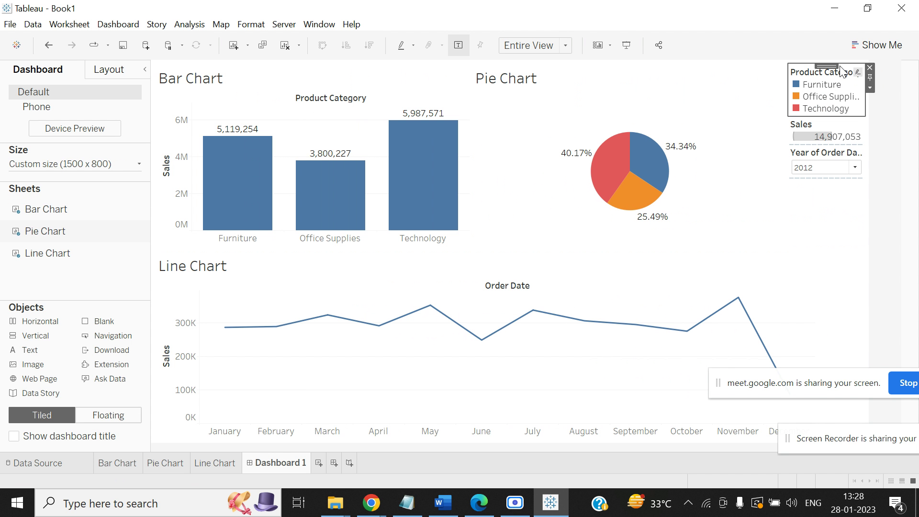
# Make the Product Category color legend floating and place it beside the pie in the Pie Chart
pyautogui.click(870, 89)
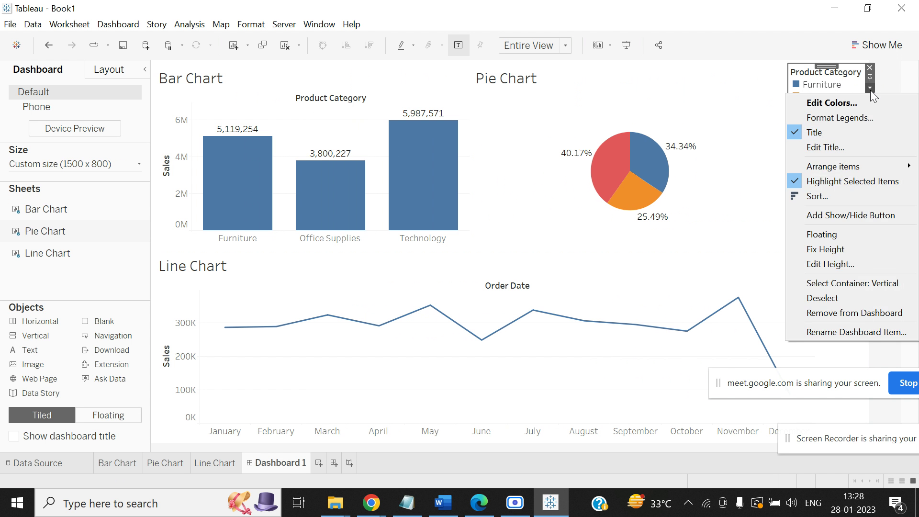
pyautogui.click(823, 235)
pyautogui.moveTo(827, 66); pyautogui.dragTo(532, 161)
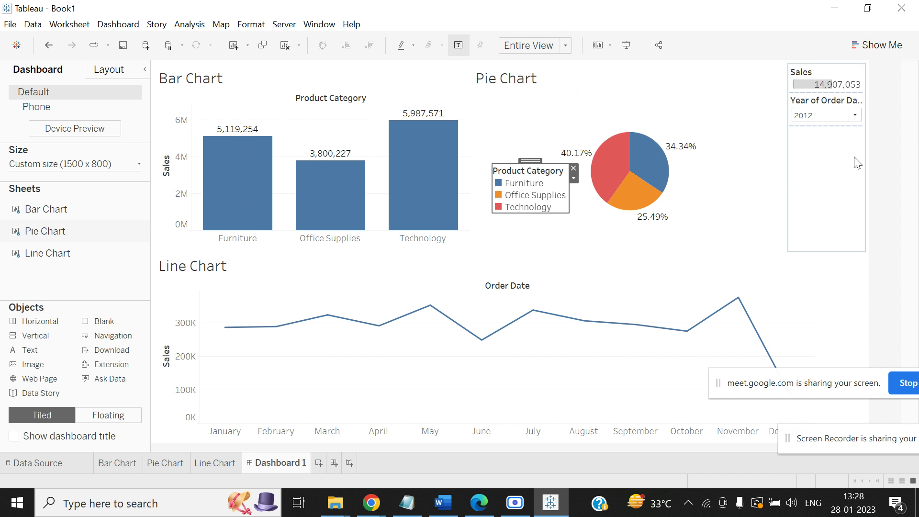
# Make the Year of Order Date filter floating and place it beside the Line Chart title
pyautogui.click(856, 113)
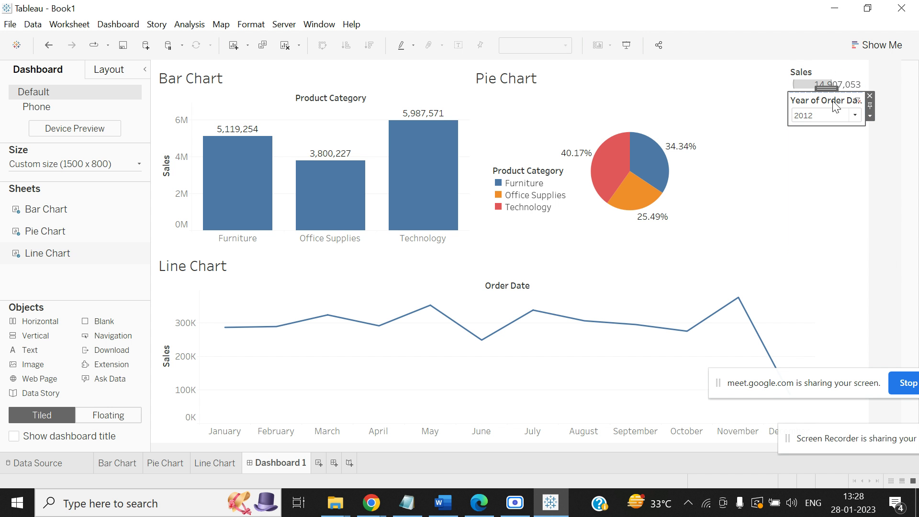
pyautogui.click(855, 116)
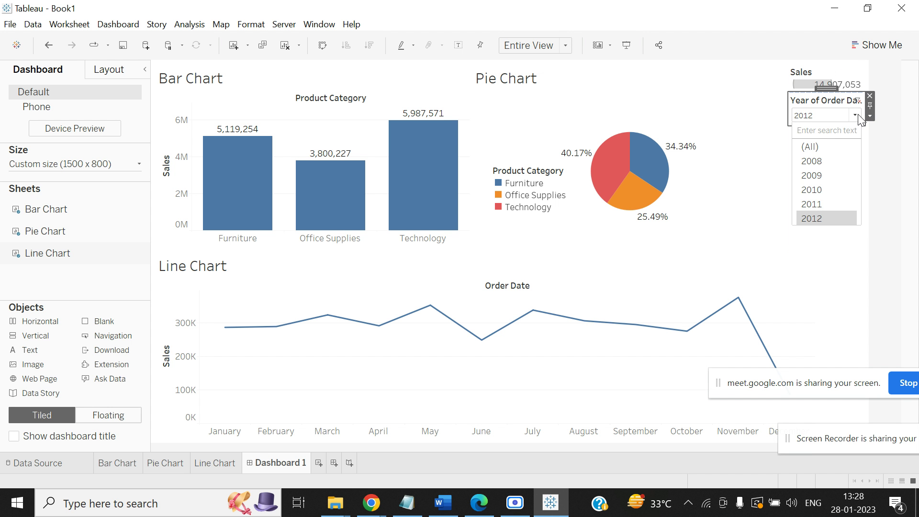
pyautogui.click(856, 116)
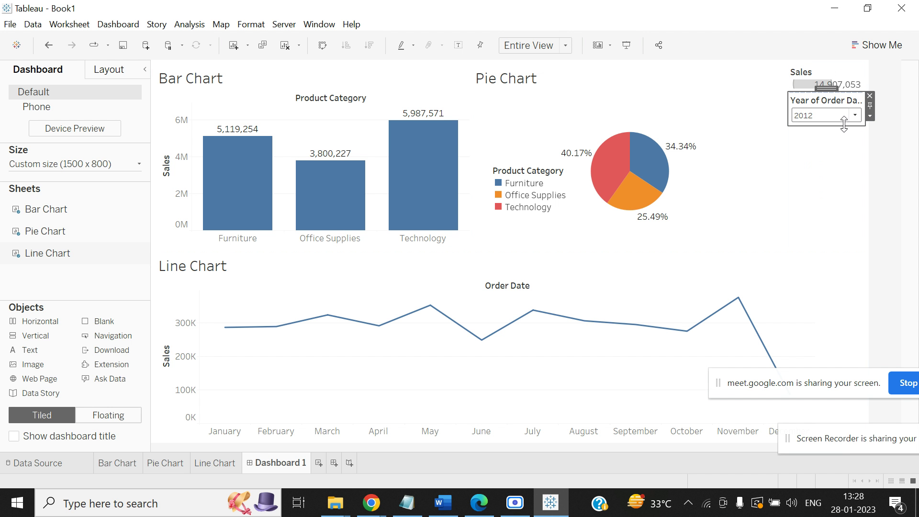
pyautogui.click(870, 116)
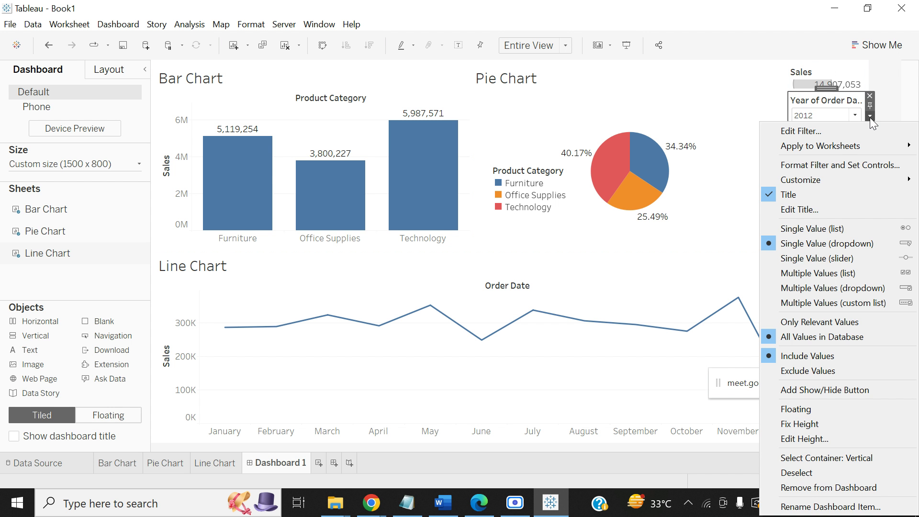
pyautogui.click(796, 409)
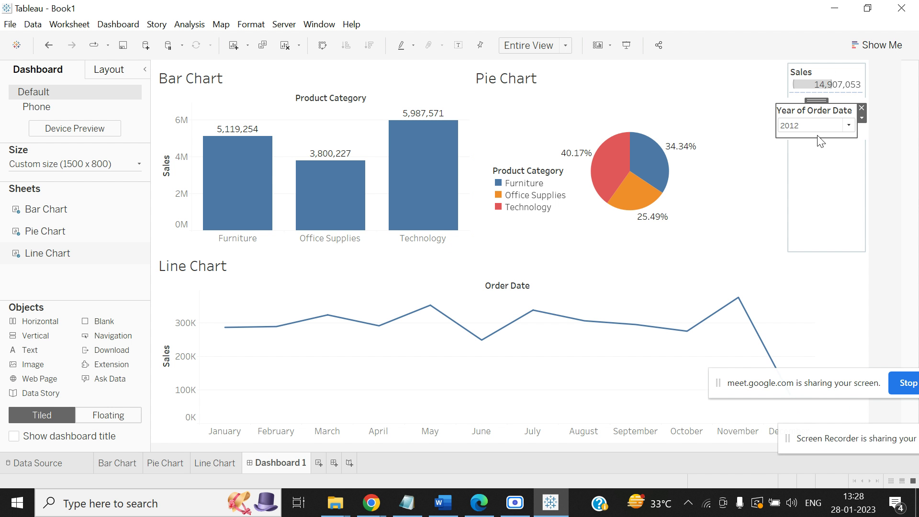
pyautogui.moveTo(816, 100); pyautogui.dragTo(278, 254)
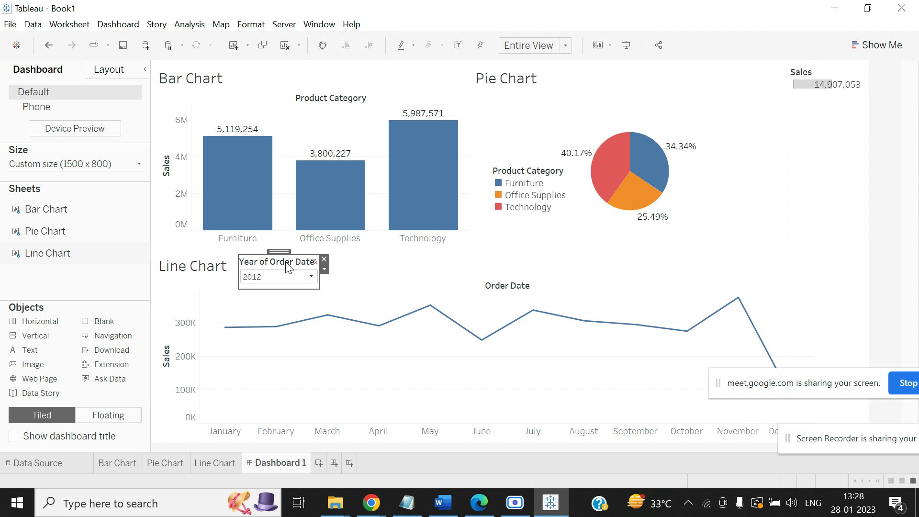
# Hide the floating year filter's title, reduce its height and align it with the Line Chart title
pyautogui.rightClick(288, 268)
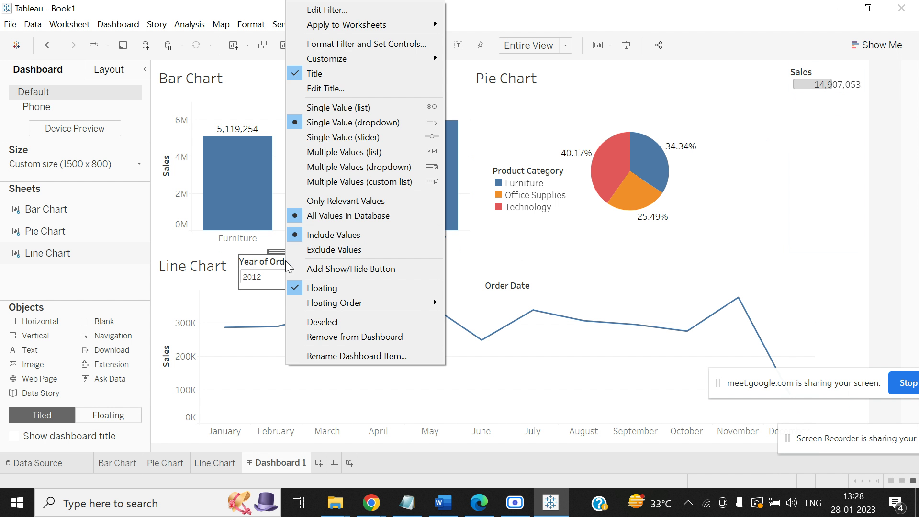
pyautogui.click(295, 73)
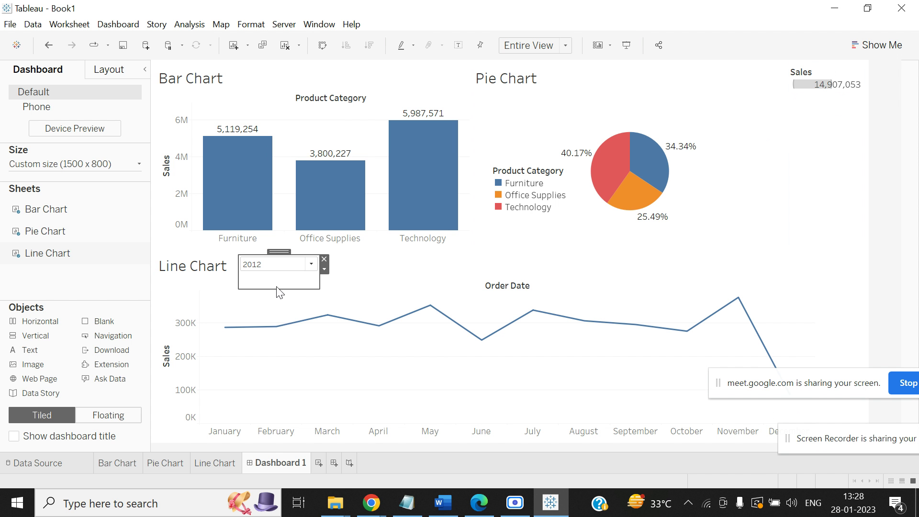
pyautogui.moveTo(282, 289); pyautogui.dragTo(282, 256)
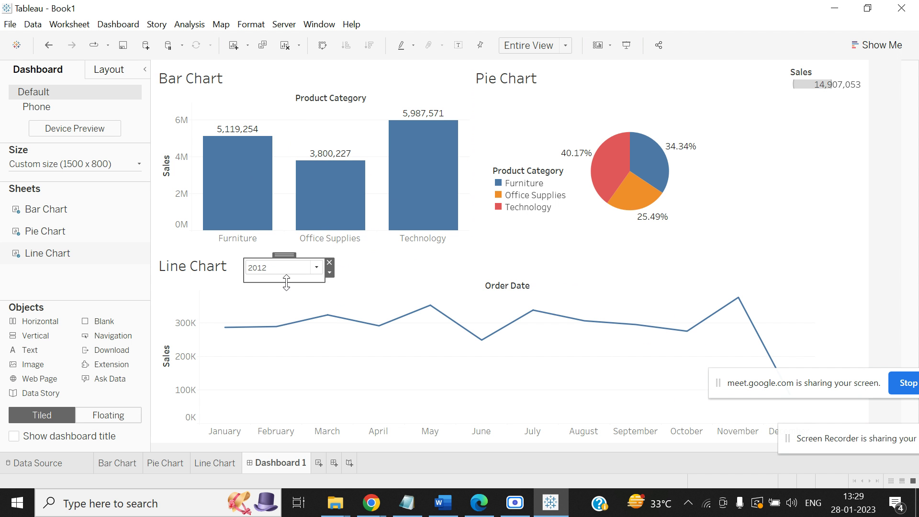
# Filter the dashboard's line chart to 2009 and then to 2011, and move the Google Meet sharing bar off the chart
pyautogui.click(316, 267)
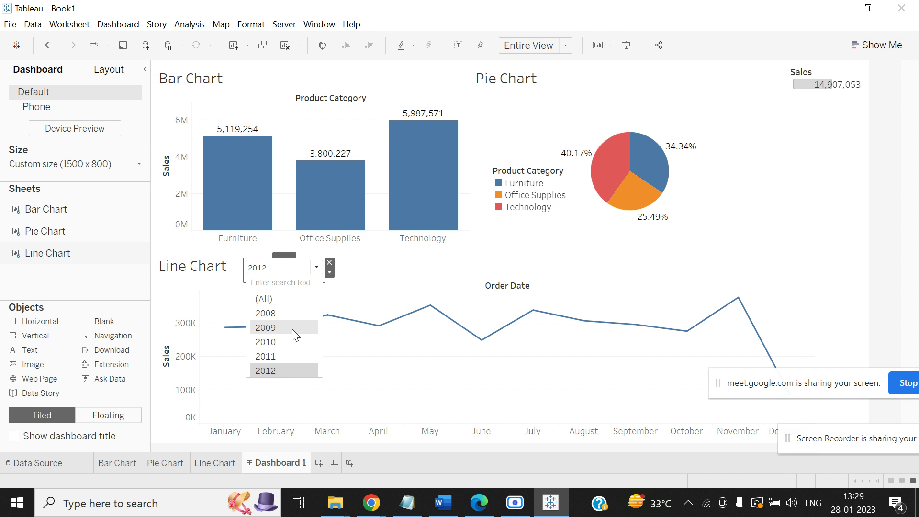
pyautogui.click(292, 329)
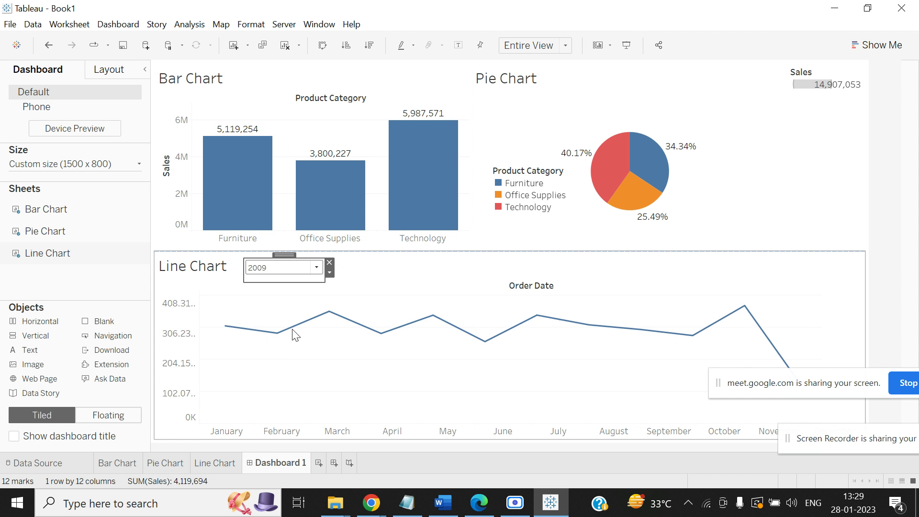
pyautogui.click(316, 267)
pyautogui.click(281, 354)
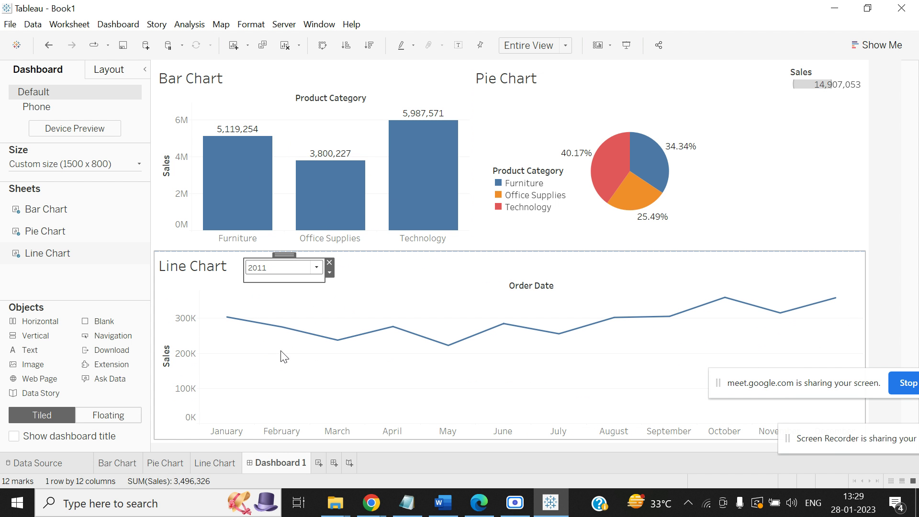
pyautogui.moveTo(826, 378); pyautogui.dragTo(837, 488)
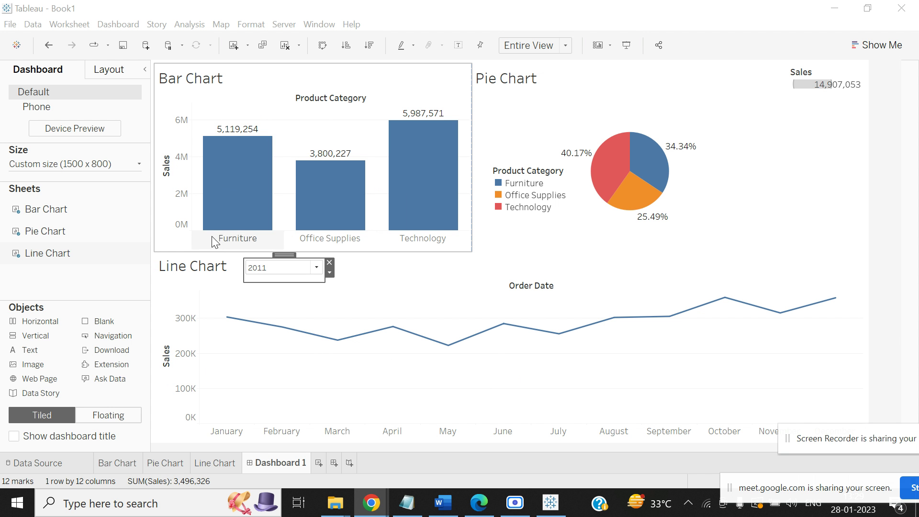
# Set the Bar Chart to be used as a filter for the other dashboard sheets
pyautogui.click(398, 76)
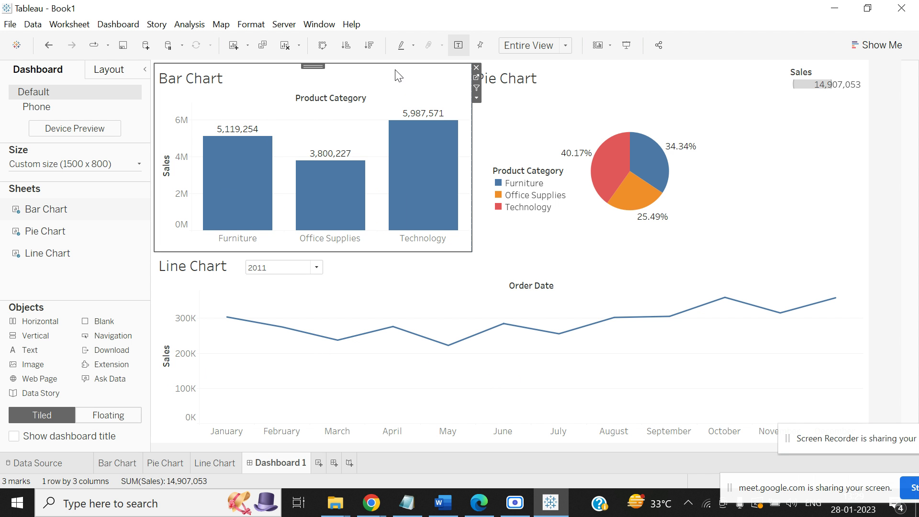
pyautogui.click(476, 98)
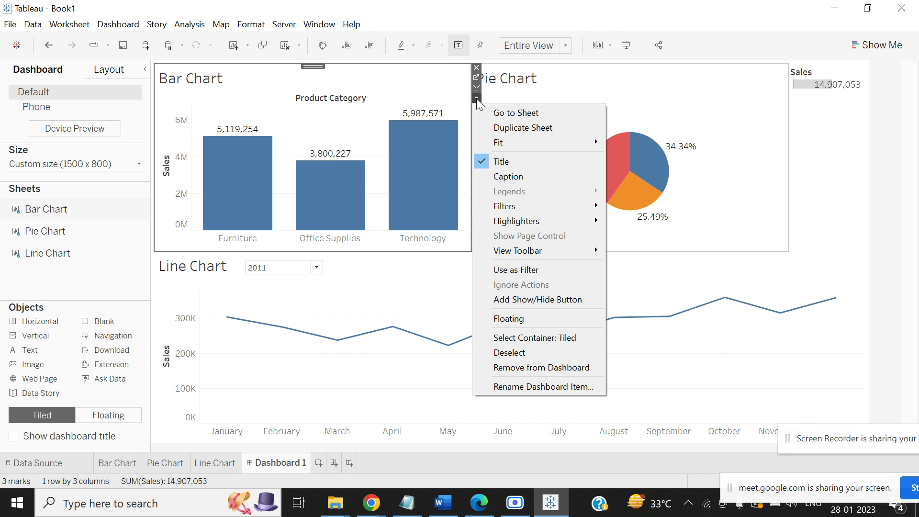
pyautogui.click(507, 270)
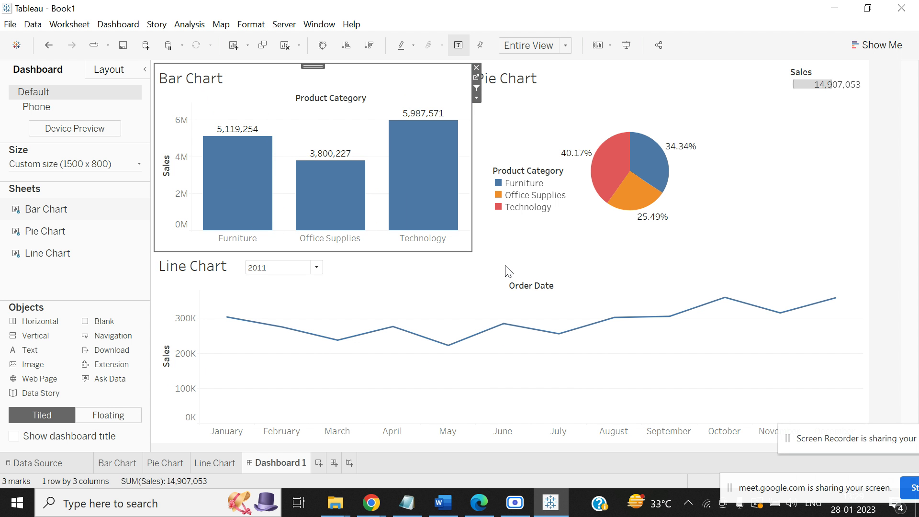
# Test the dashboard filtering by selecting the Furniture, Office Supplies and Technology bars, reselecting Furniture, and clearing the selection
pyautogui.click(225, 171)
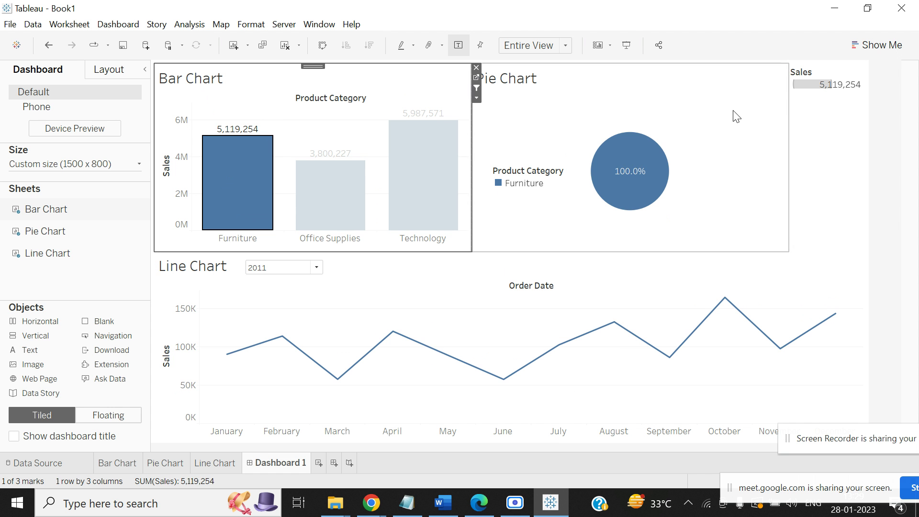
pyautogui.click(310, 190)
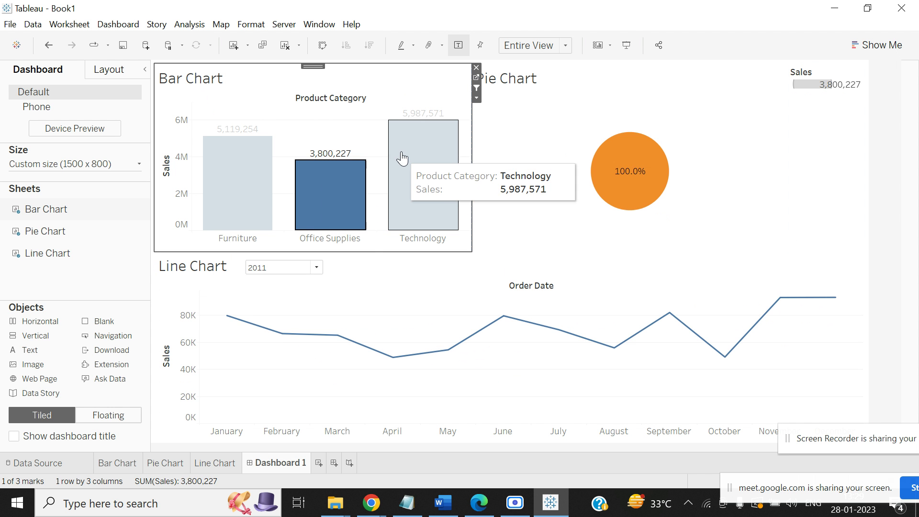
pyautogui.click(404, 154)
pyautogui.click(225, 187)
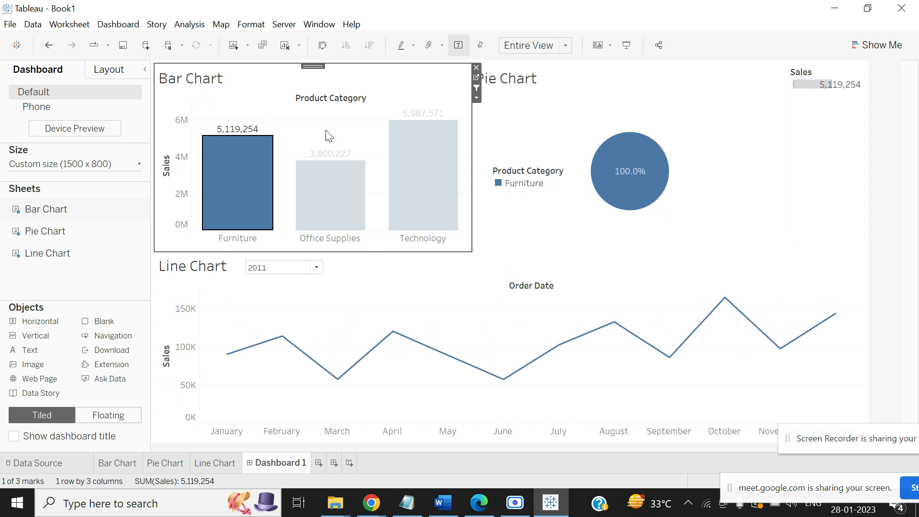
pyautogui.click(327, 131)
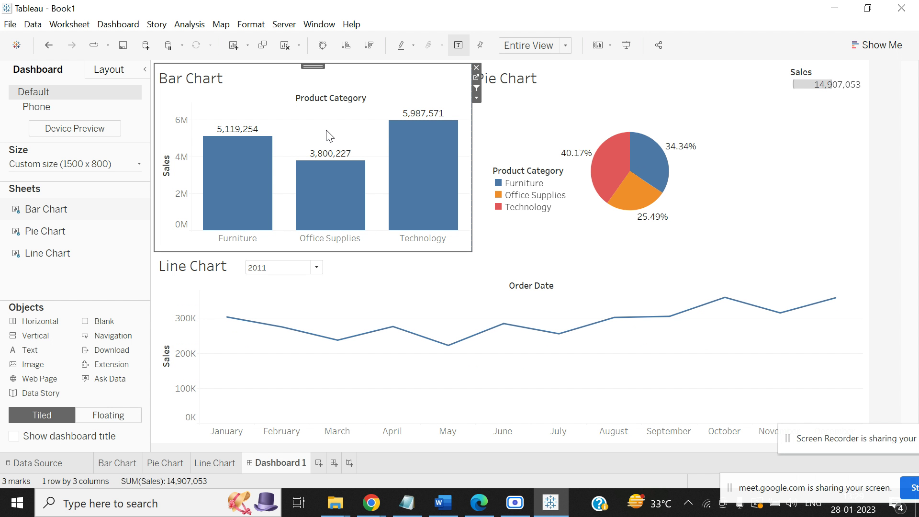
# Remove the Sales size legend from the dashboard and widen the Bar Chart by moving its border with the Pie Chart
pyautogui.click(831, 75)
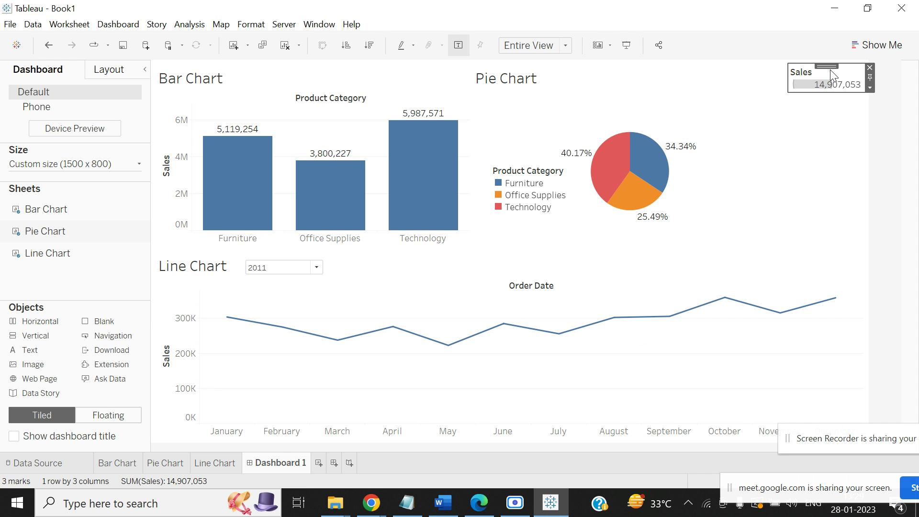
pyautogui.click(871, 68)
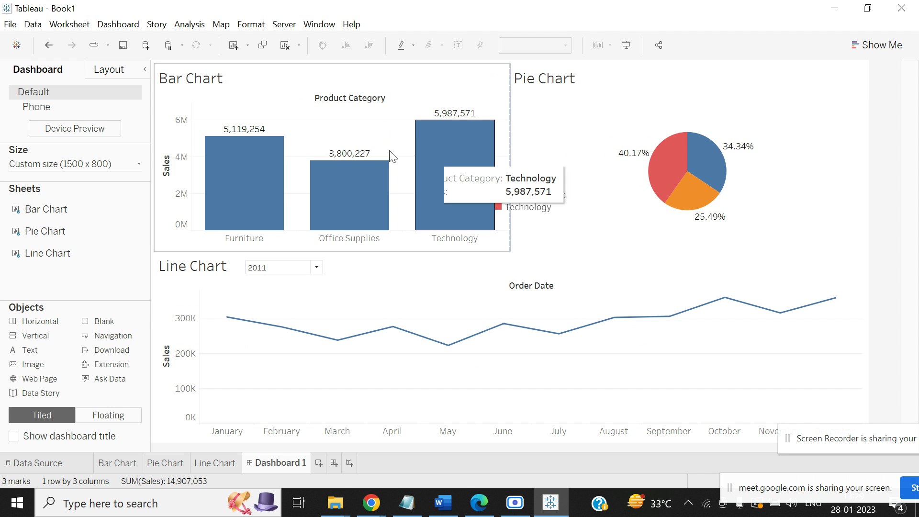
pyautogui.moveTo(509, 129); pyautogui.dragTo(559, 130)
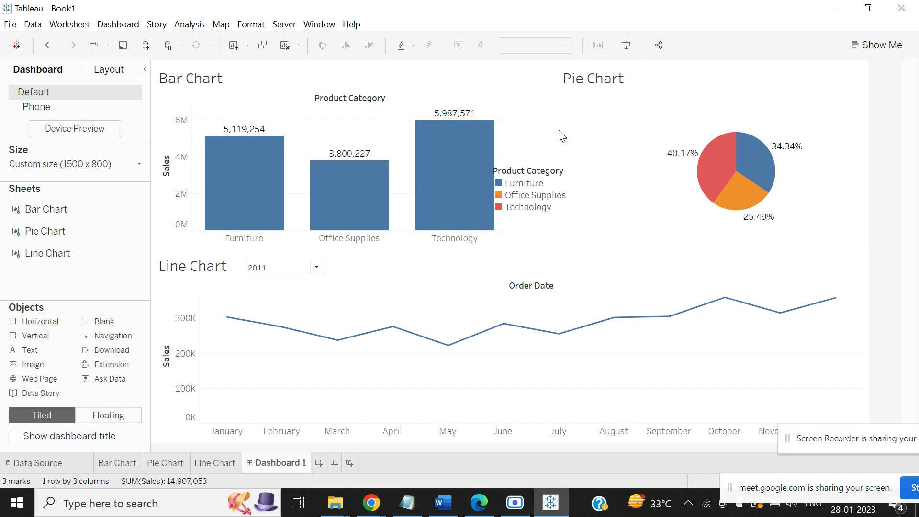
# Move the floating Product Category legend directly below the Pie Chart title
pyautogui.click(526, 183)
pyautogui.moveTo(530, 163); pyautogui.dragTo(614, 90)
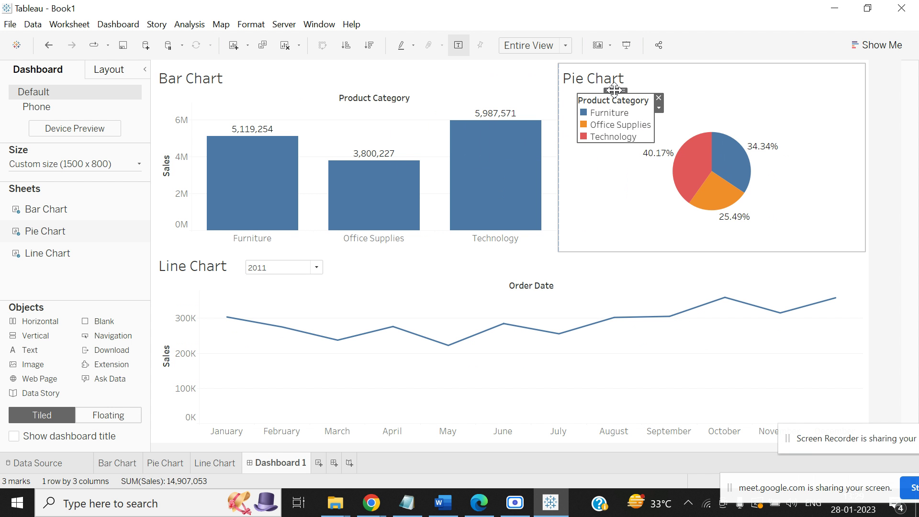
# Go to the Line Chart's sheet from the dashboard and add Sales as a label on the line
pyautogui.click(253, 330)
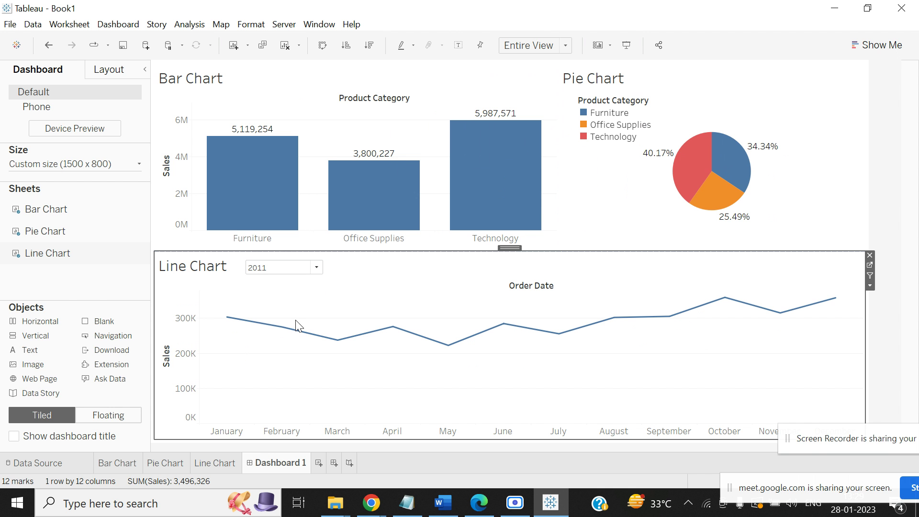
pyautogui.click(871, 286)
pyautogui.click(847, 235)
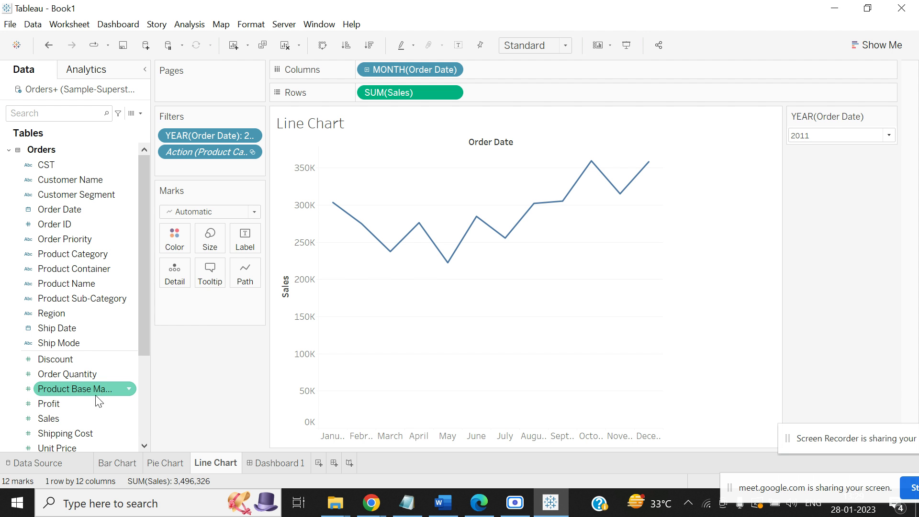
pyautogui.moveTo(87, 418); pyautogui.dragTo(152, 367)
pyautogui.moveTo(255, 246); pyautogui.dragTo(249, 239)
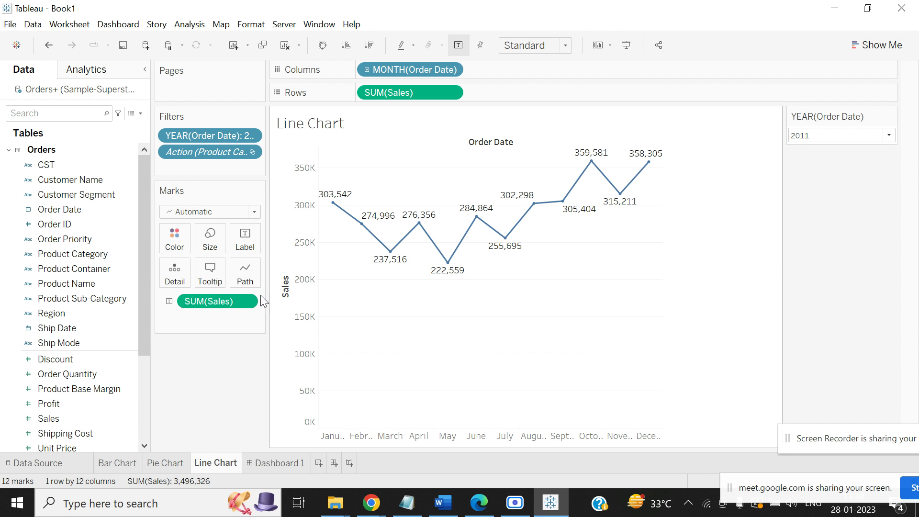
# Format the line chart's Sales labels as Currency (Custom) with display units in Millions (M)
pyautogui.click(247, 301)
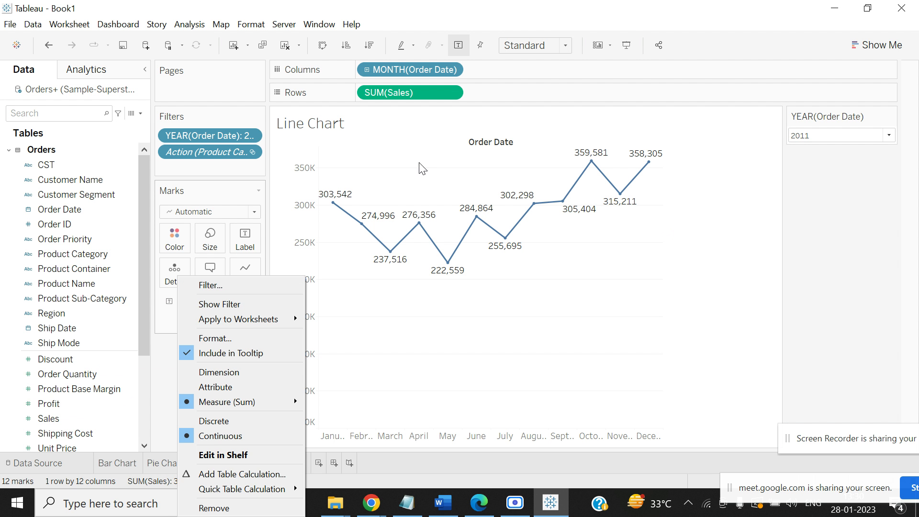
pyautogui.click(252, 340)
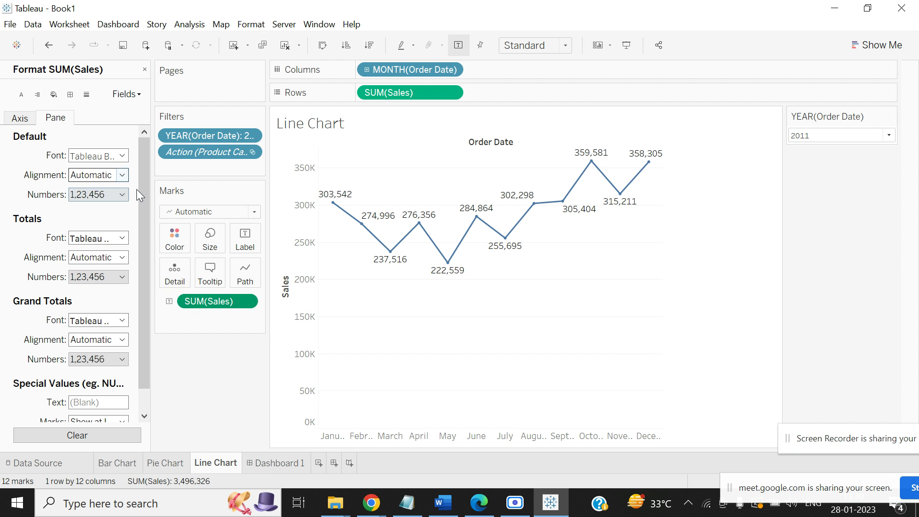
pyautogui.click(123, 194)
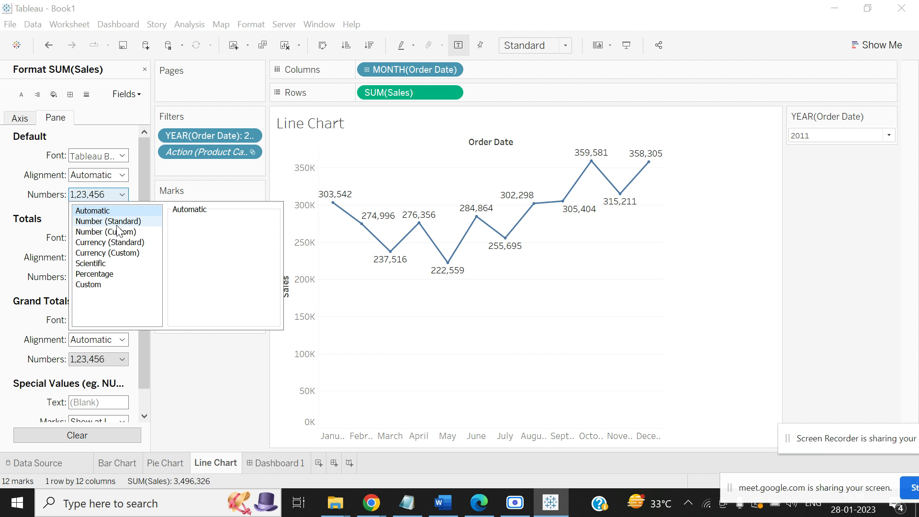
pyautogui.click(143, 243)
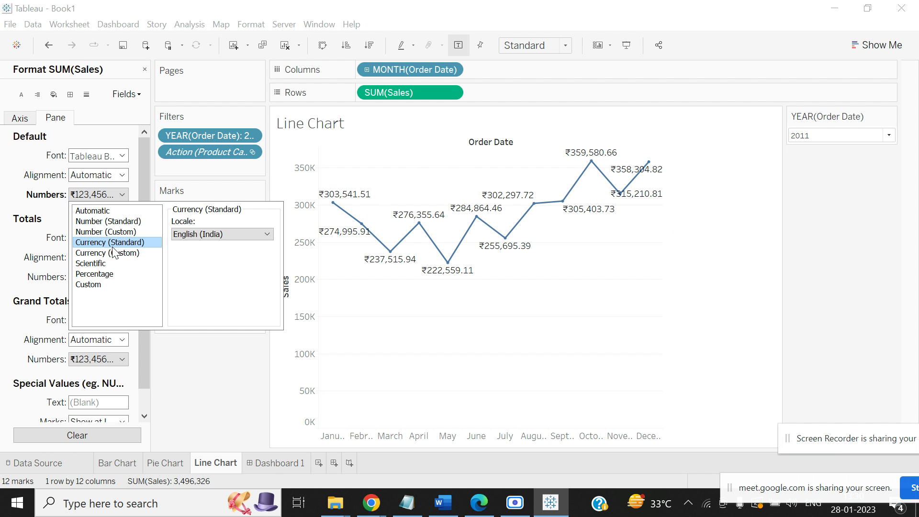
pyautogui.click(139, 253)
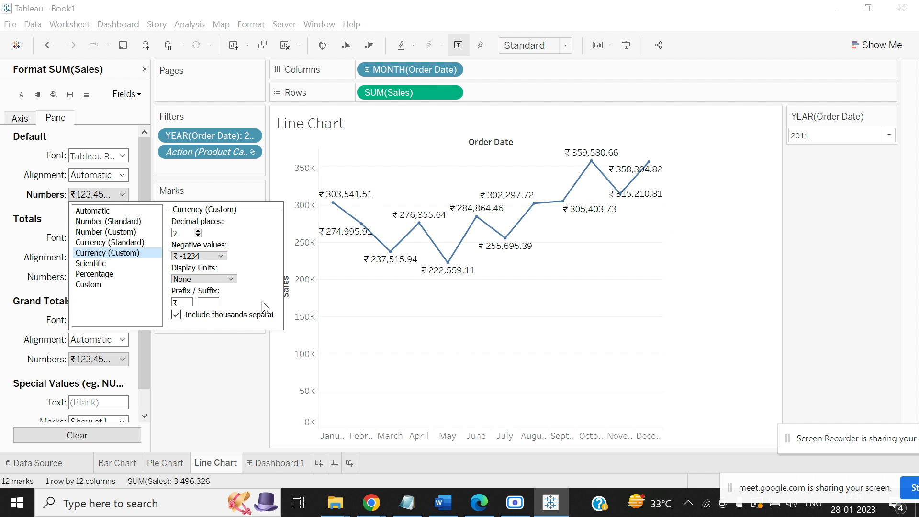
pyautogui.click(229, 279)
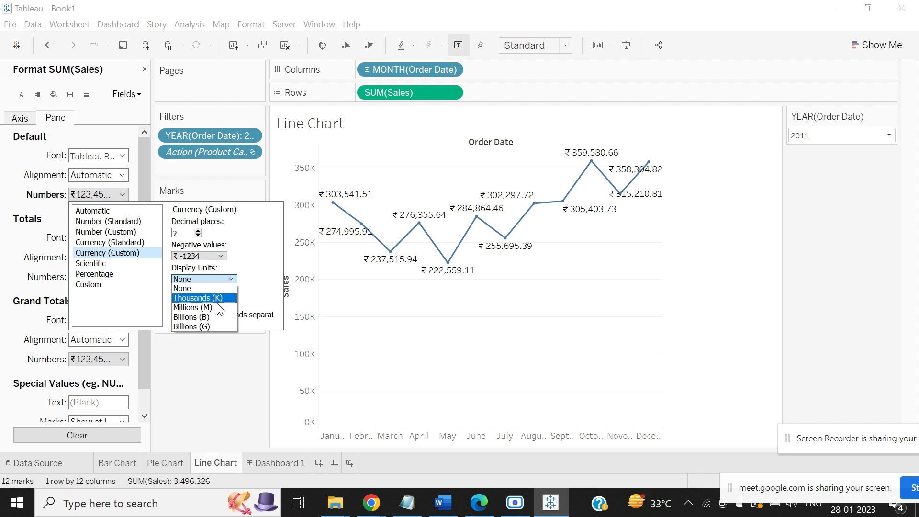
pyautogui.click(218, 304)
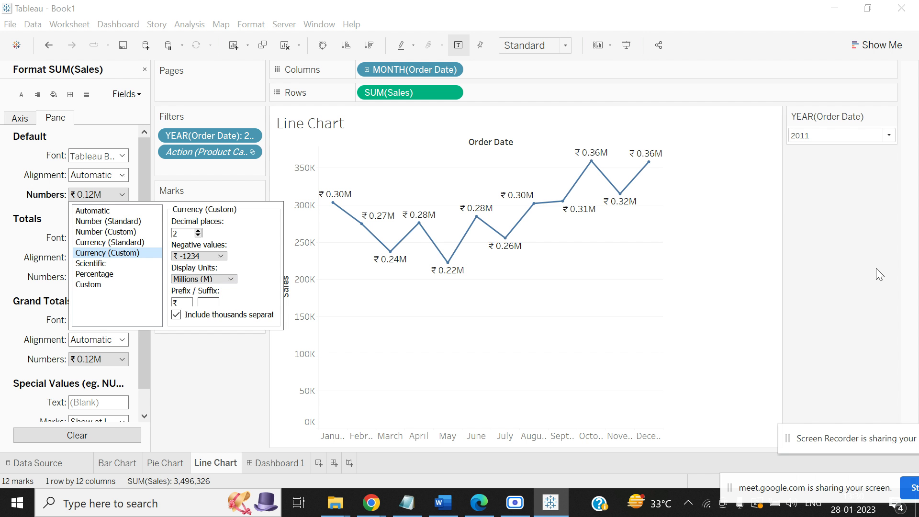
pyautogui.click(773, 242)
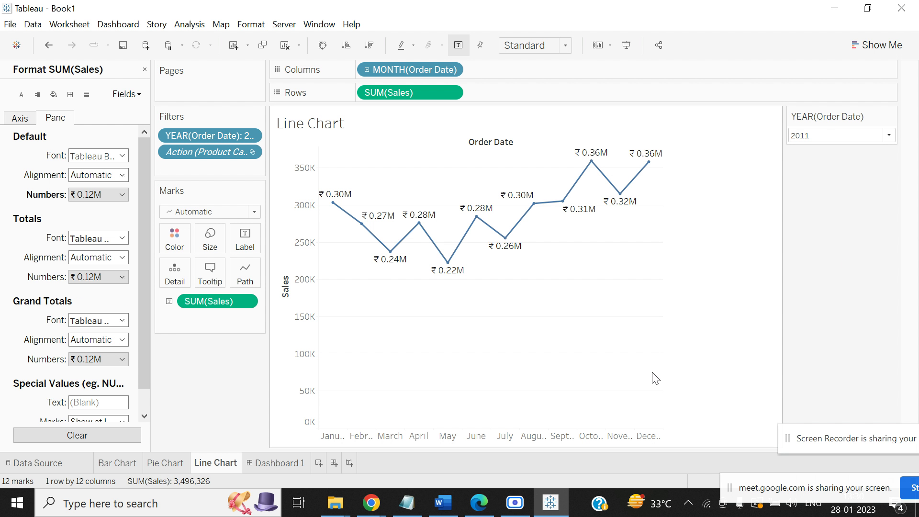
pyautogui.moveTo(424, 242)
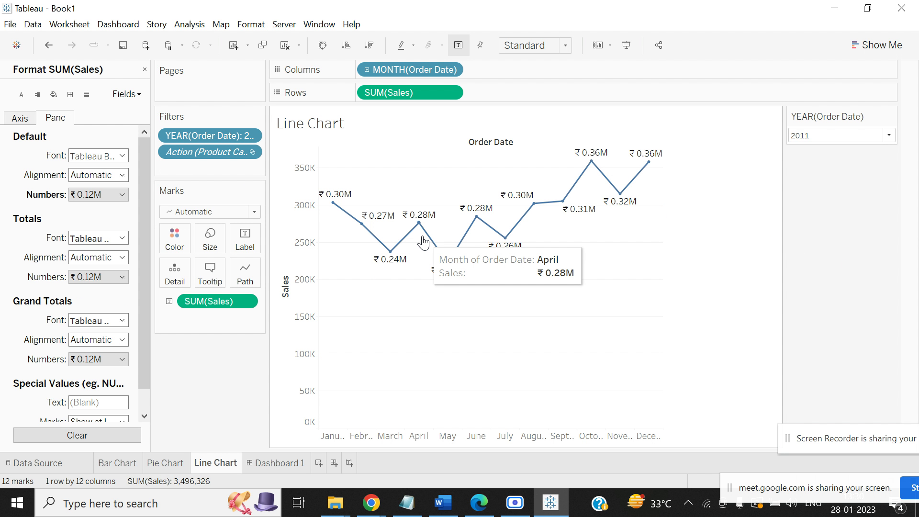
# Return to Dashboard 1 and widen the Bar Chart further towards the Pie Chart
pyautogui.click(297, 464)
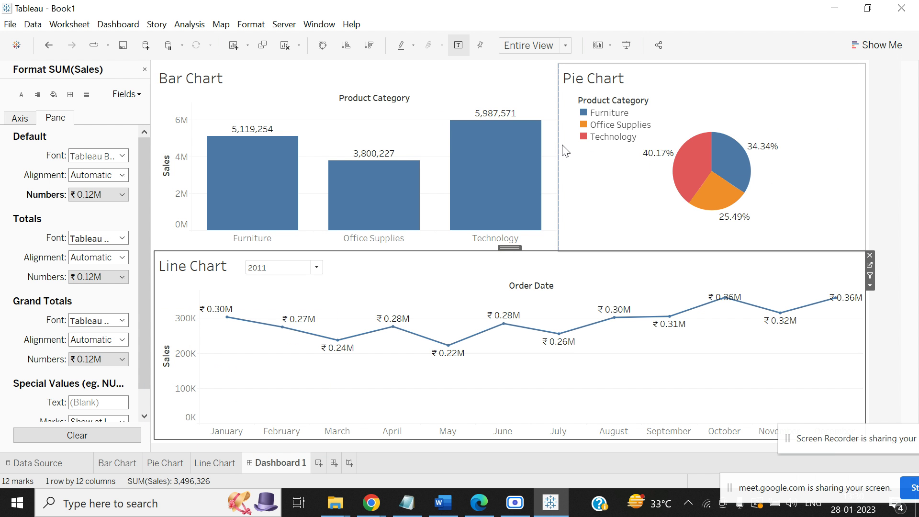
pyautogui.moveTo(559, 142); pyautogui.dragTo(590, 146)
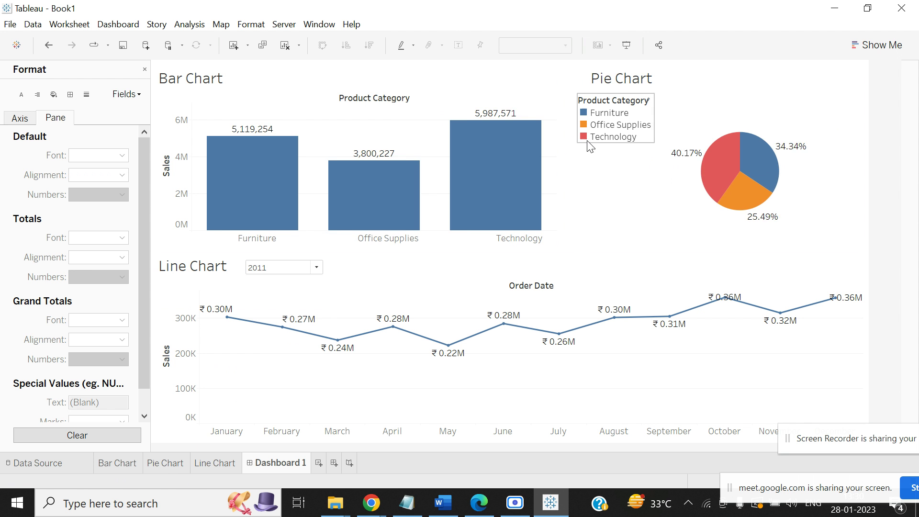
pyautogui.click(409, 81)
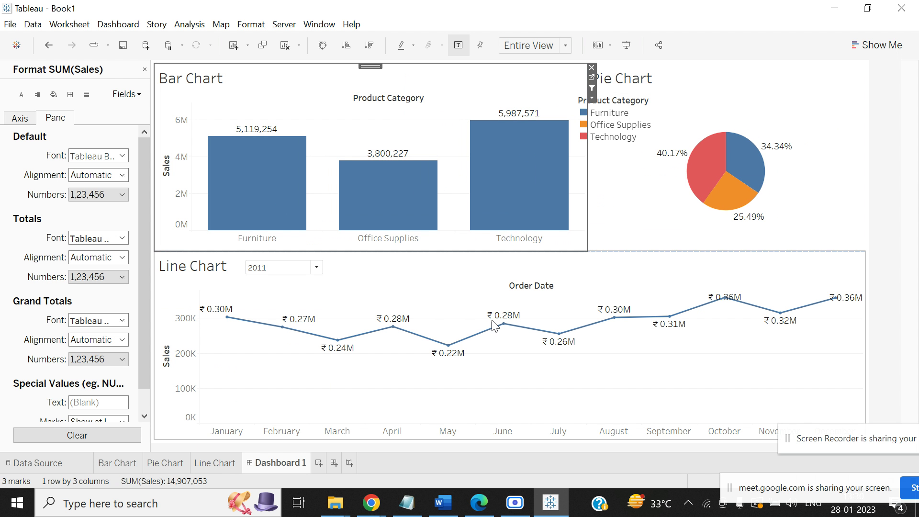
# Test the dashboard filtering by selecting the Office Supplies, Technology and Furniture bars in turn, and clear the selection
pyautogui.click(410, 203)
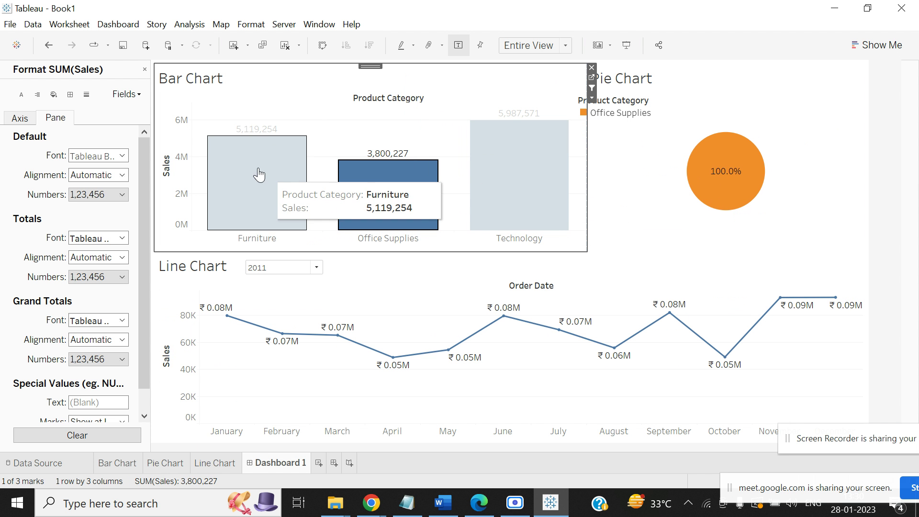
pyautogui.click(522, 182)
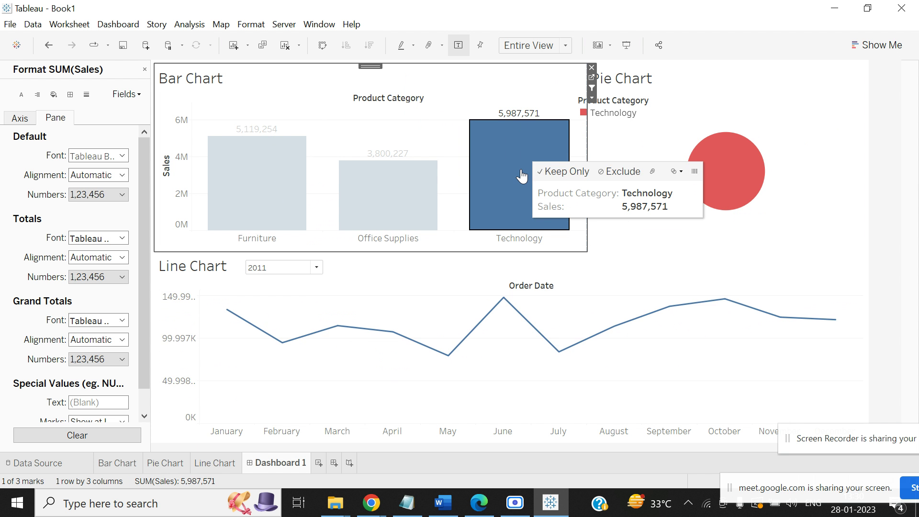
pyautogui.click(384, 209)
pyautogui.click(236, 205)
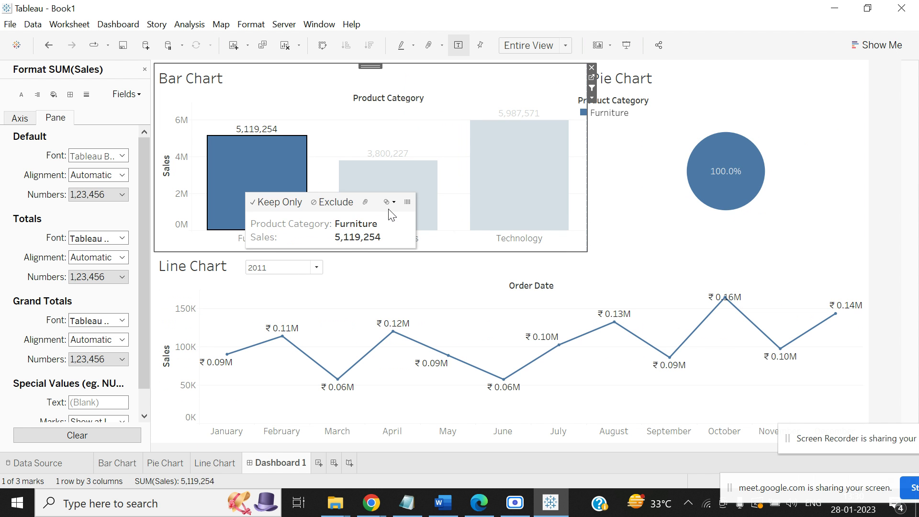
pyautogui.click(427, 192)
pyautogui.click(542, 164)
pyautogui.click(398, 137)
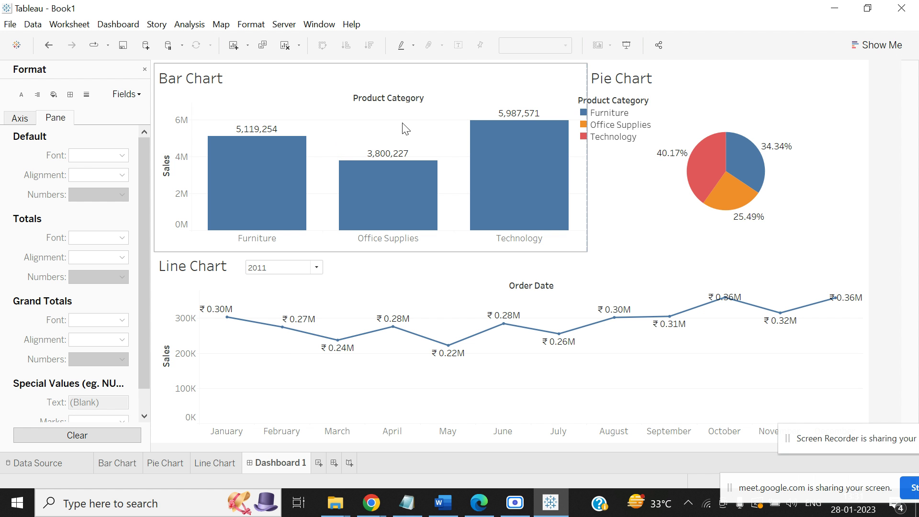
# Shift the Product Category legend away from the Bar Chart, closer to the pie
pyautogui.click(608, 113)
pyautogui.moveTo(613, 92); pyautogui.dragTo(650, 96)
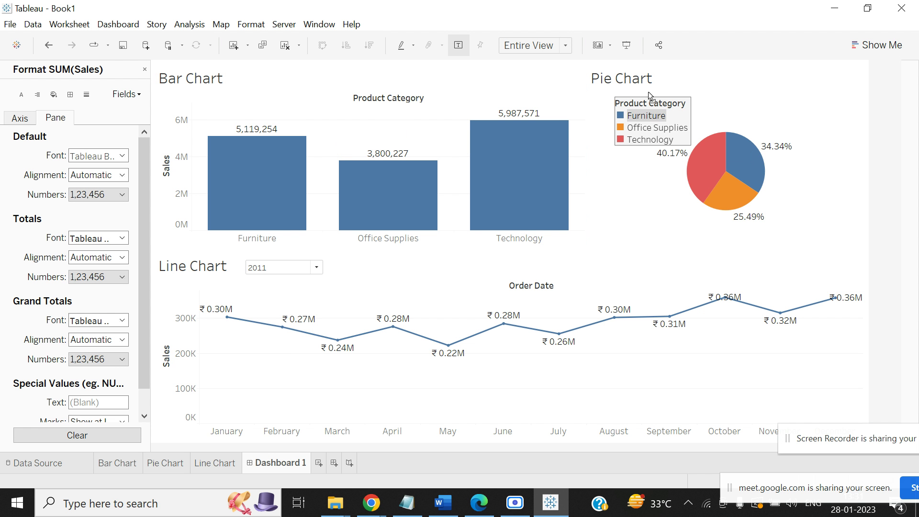
# Retest the filtering with the Technology, Office Supplies and Furniture bars after moving the legend, and clear the selection
pyautogui.click(508, 159)
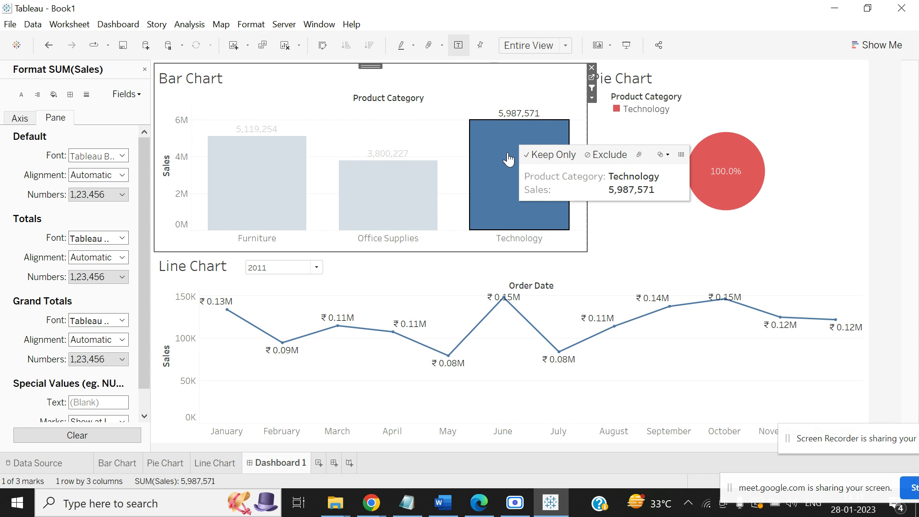
pyautogui.click(361, 198)
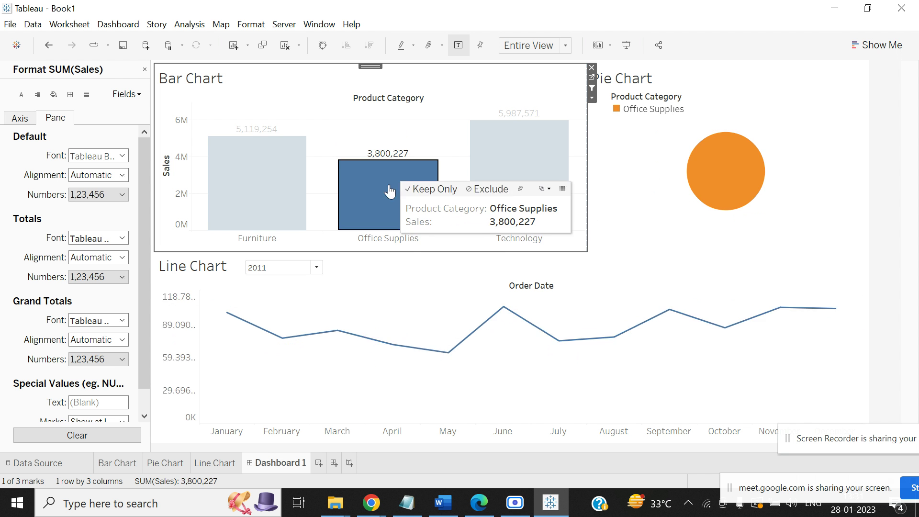
pyautogui.click(257, 187)
pyautogui.click(407, 123)
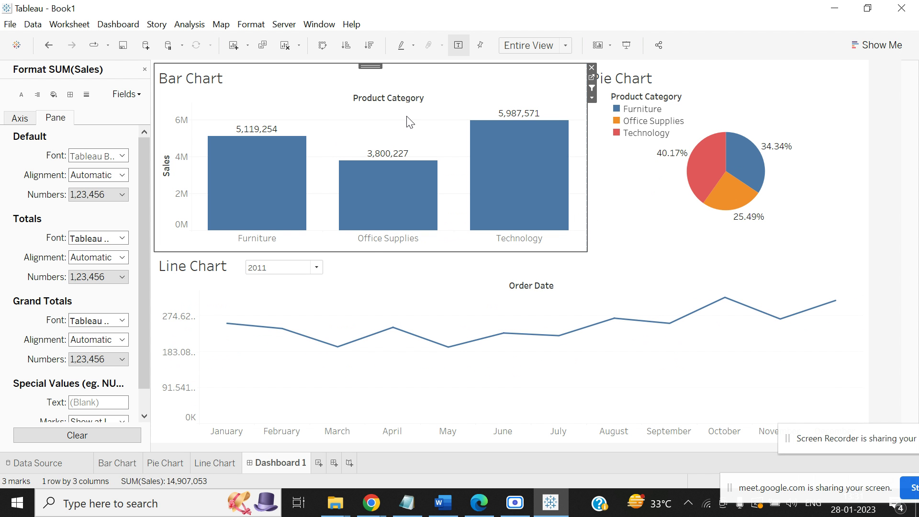
pyautogui.click(595, 206)
# Check the Use as Filter setting in the Bar Chart's options without changing it
pyautogui.click(545, 91)
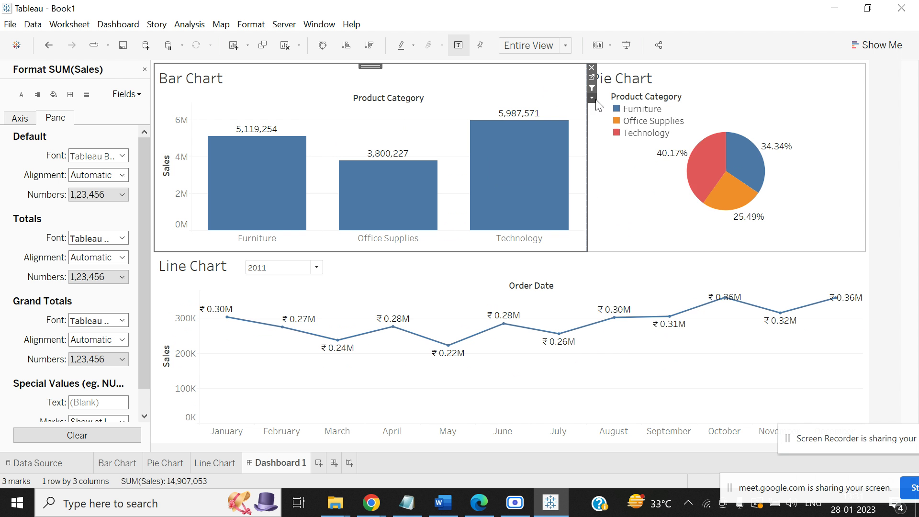
pyautogui.click(593, 98)
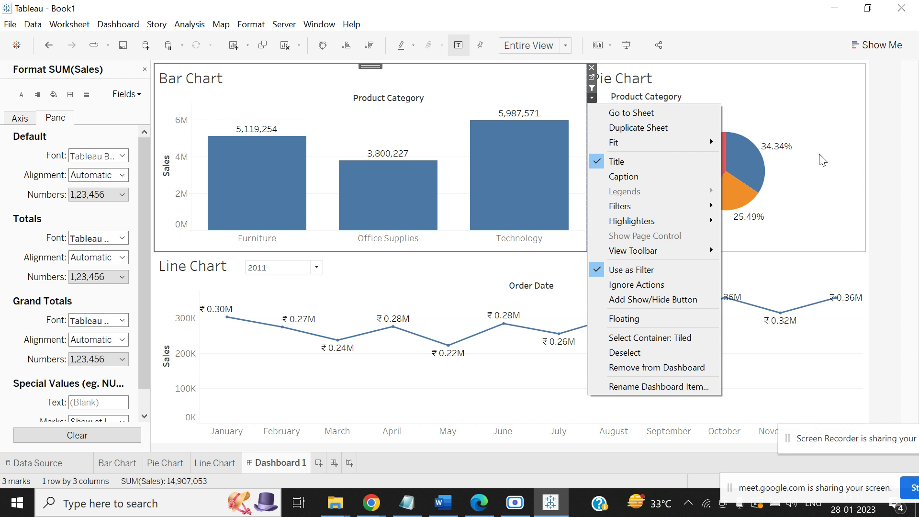
pyautogui.click(841, 186)
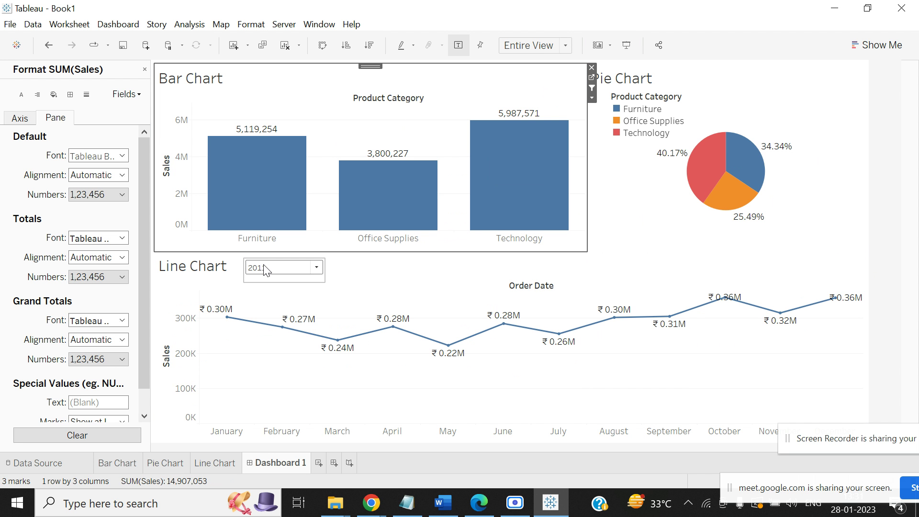
# Filter the dashboard's line chart to 2008, and reset the year filter to (All)
pyautogui.click(316, 268)
pyautogui.click(294, 313)
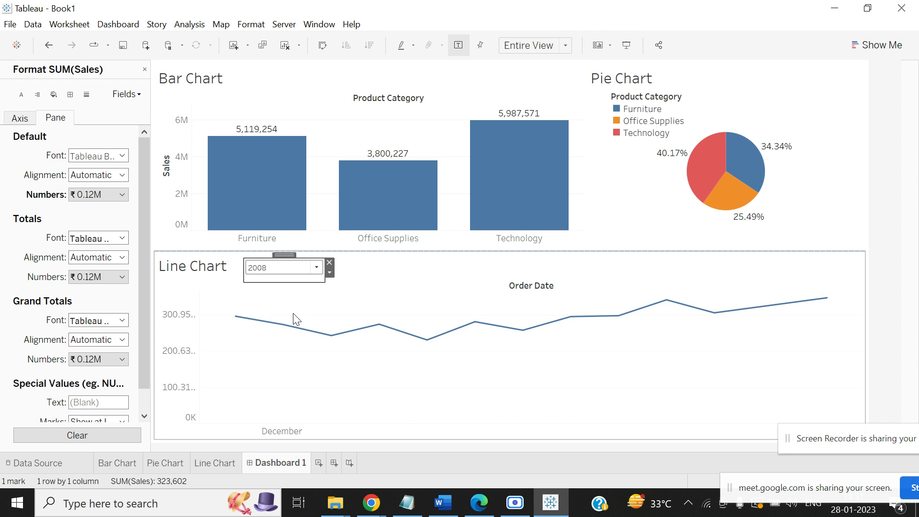
pyautogui.click(330, 272)
pyautogui.press('Escape')
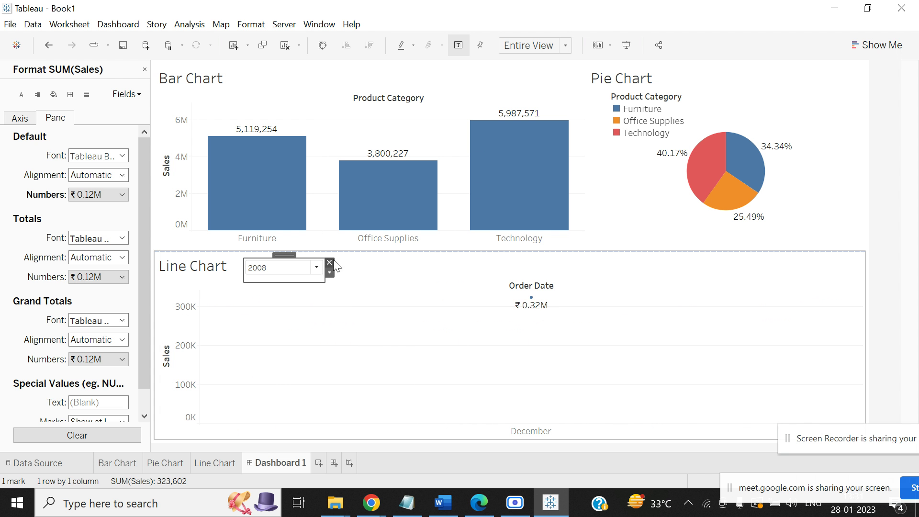
pyautogui.click(317, 267)
pyautogui.click(305, 309)
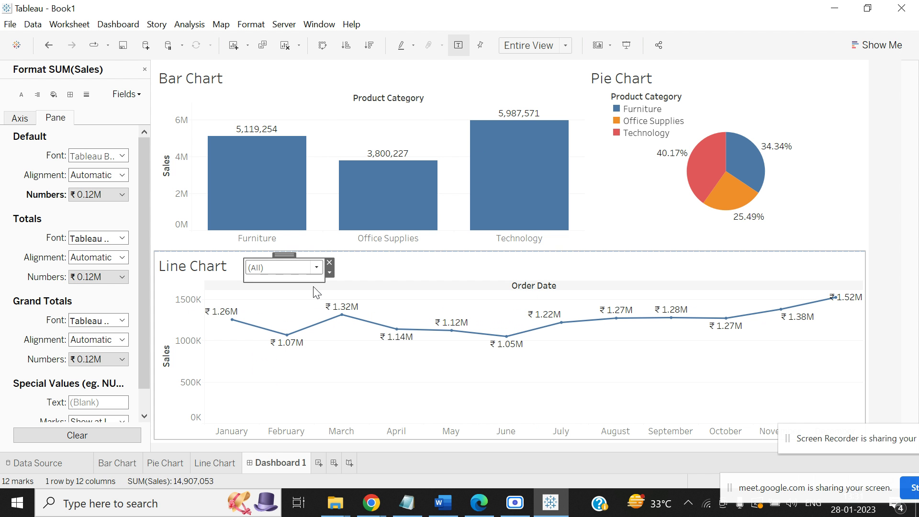
# Apply the dashboard's year filter to all worksheets using this data source
pyautogui.click(329, 273)
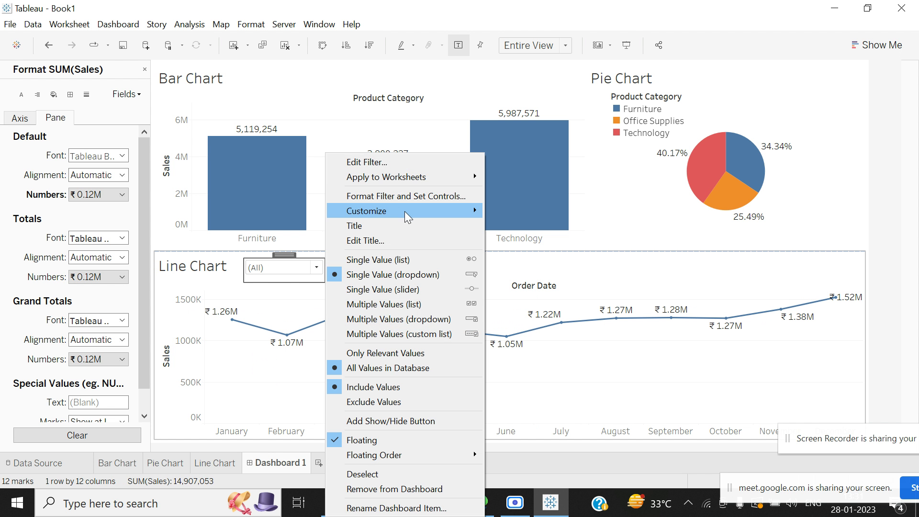
pyautogui.moveTo(440, 179)
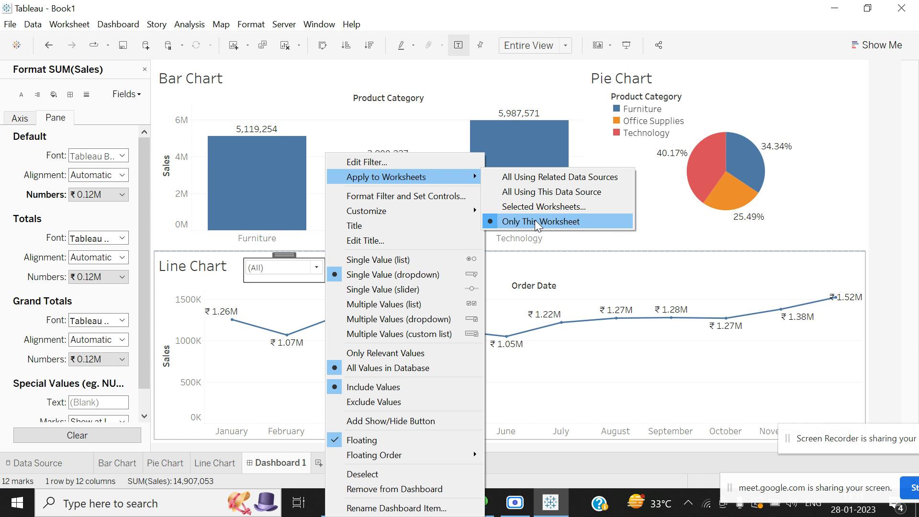
pyautogui.click(536, 194)
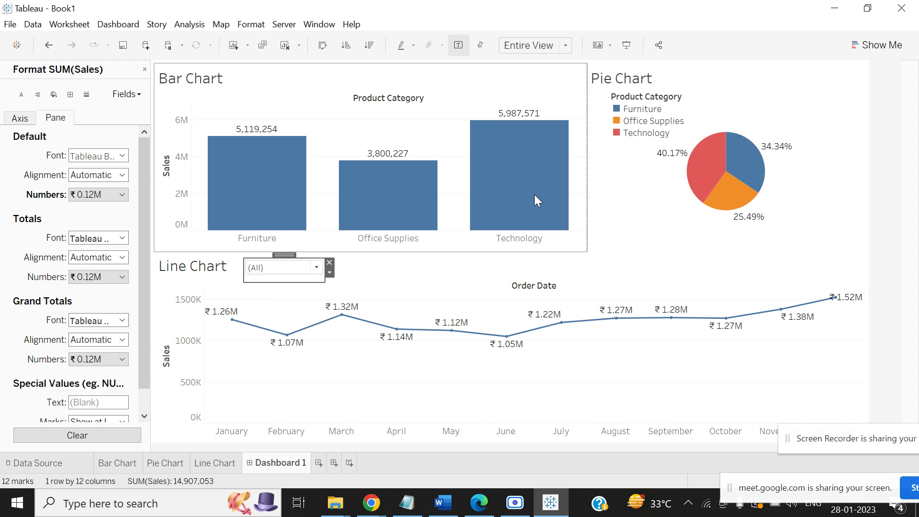
# Test the shared year filter on all three charts with 2010 and 2011, and reset it to (All)
pyautogui.click(315, 268)
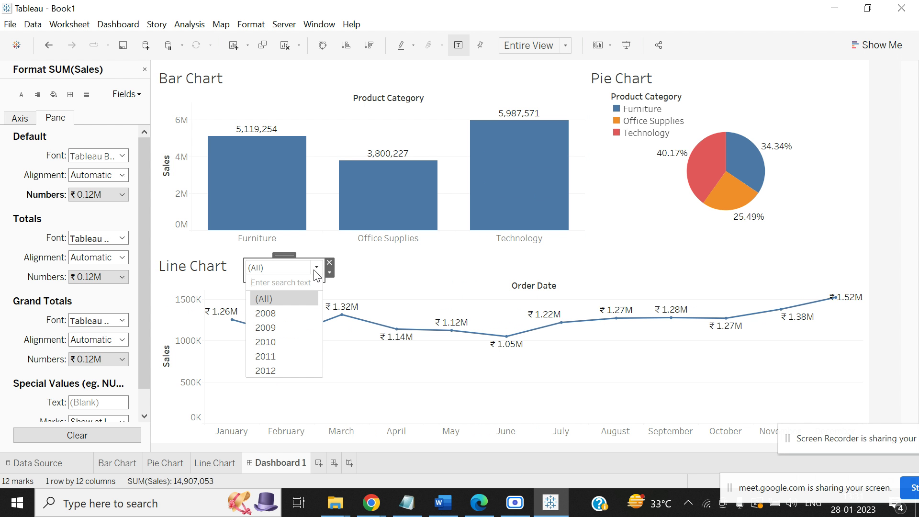
pyautogui.click(279, 342)
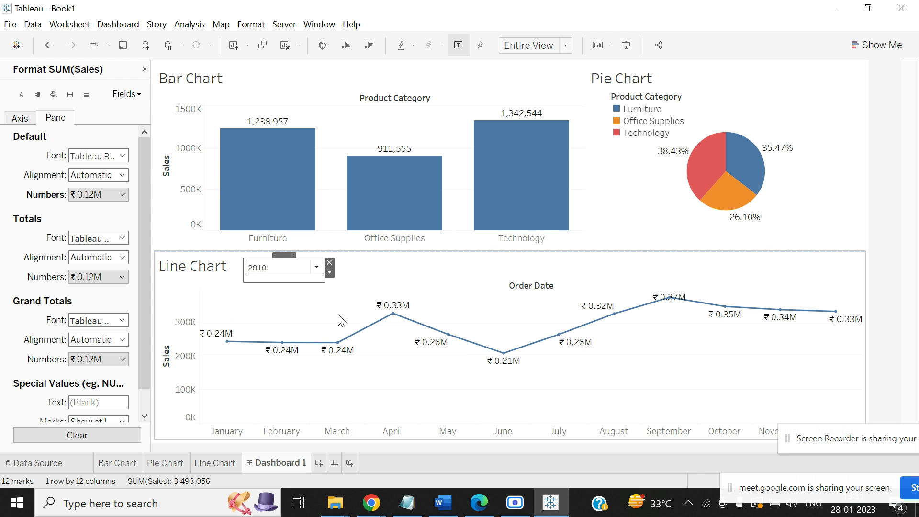
pyautogui.click(316, 267)
pyautogui.click(295, 360)
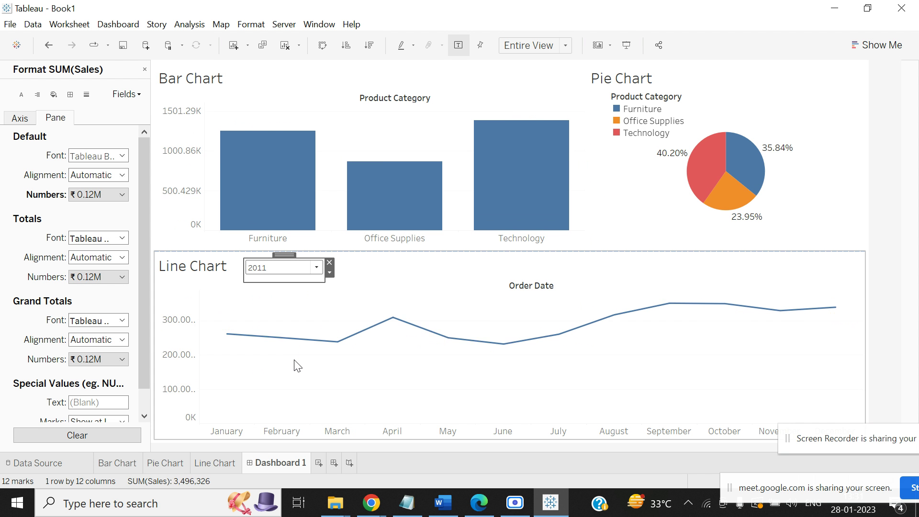
pyautogui.click(317, 268)
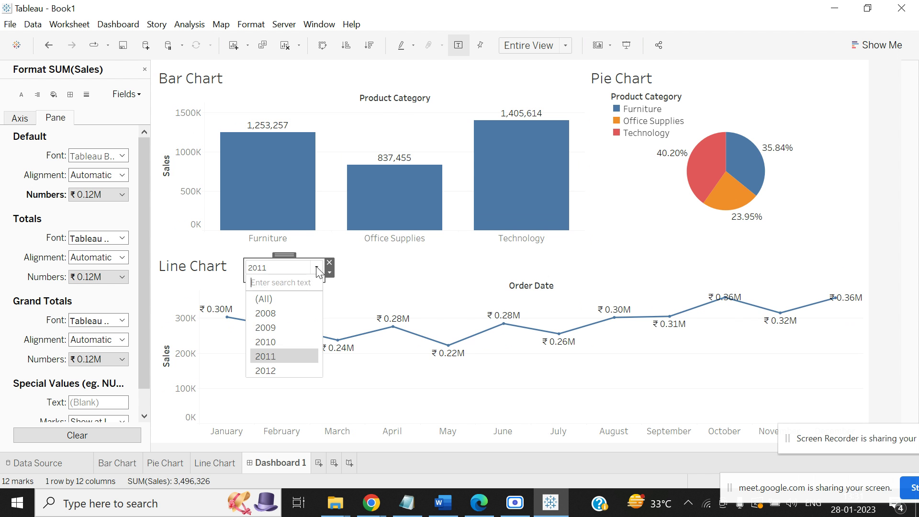
pyautogui.click(298, 296)
# Move the floating year filter to the dashboard's upper-right corner, close the formatting options and show the dashboard title
pyautogui.moveTo(287, 259); pyautogui.dragTo(841, 65)
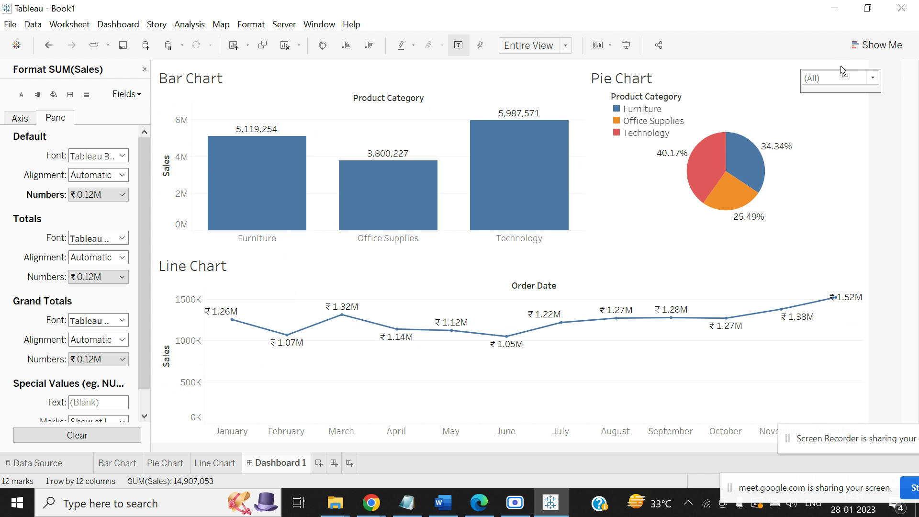
pyautogui.click(20, 118)
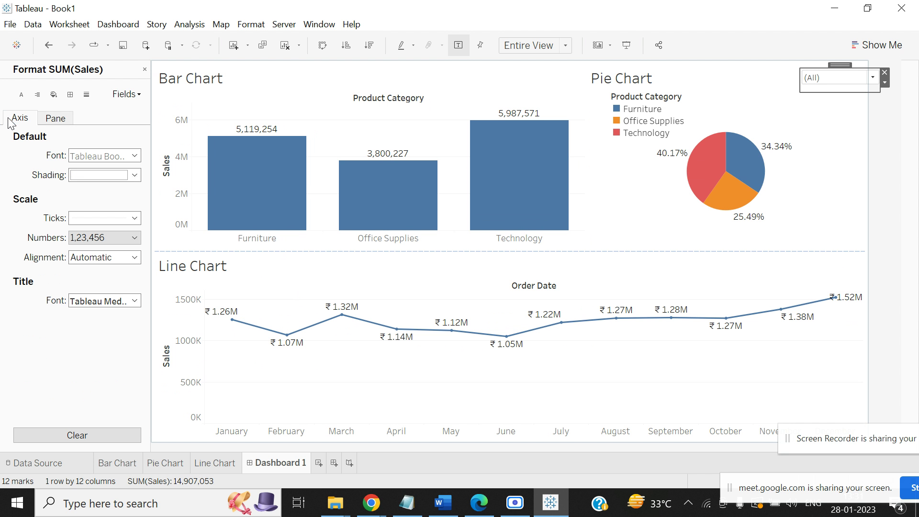
pyautogui.click(145, 70)
pyautogui.click(14, 435)
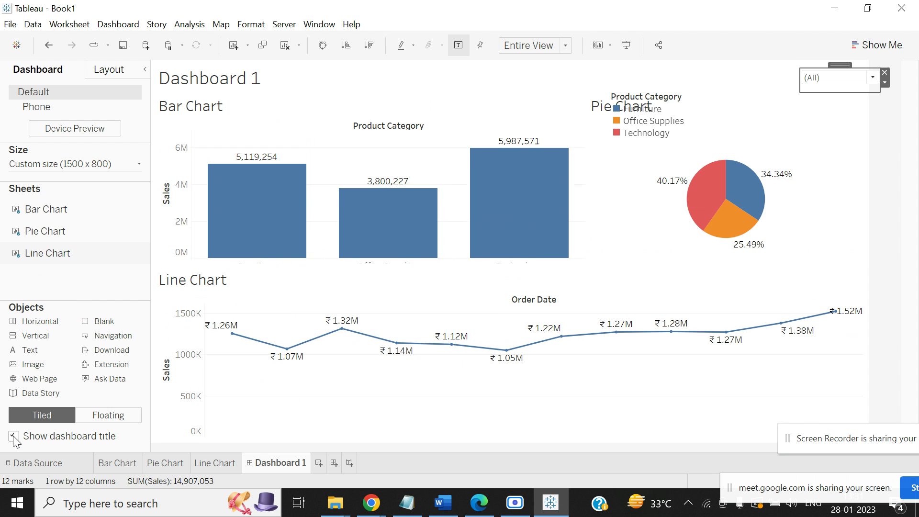
# Shift the floating year filter slightly inward so that it sits within the dashboard's title row, above the Pie Chart
pyautogui.click(576, 90)
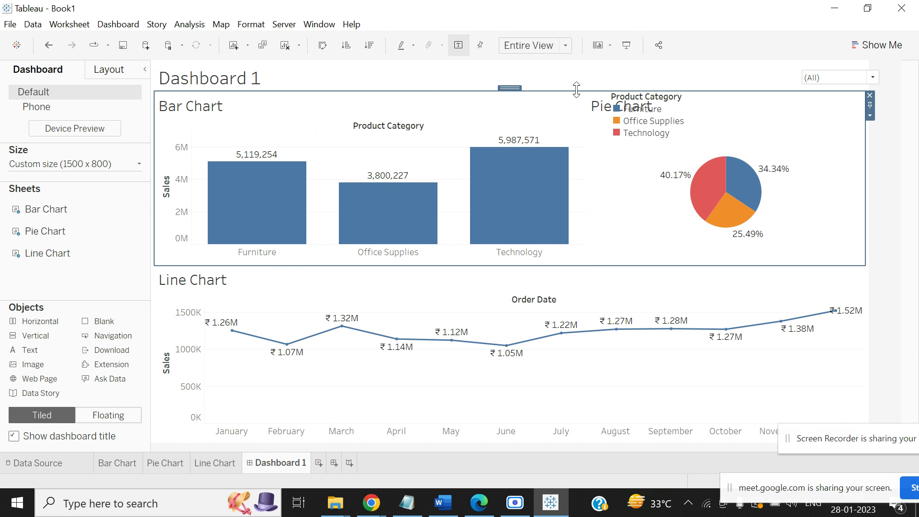
pyautogui.click(810, 84)
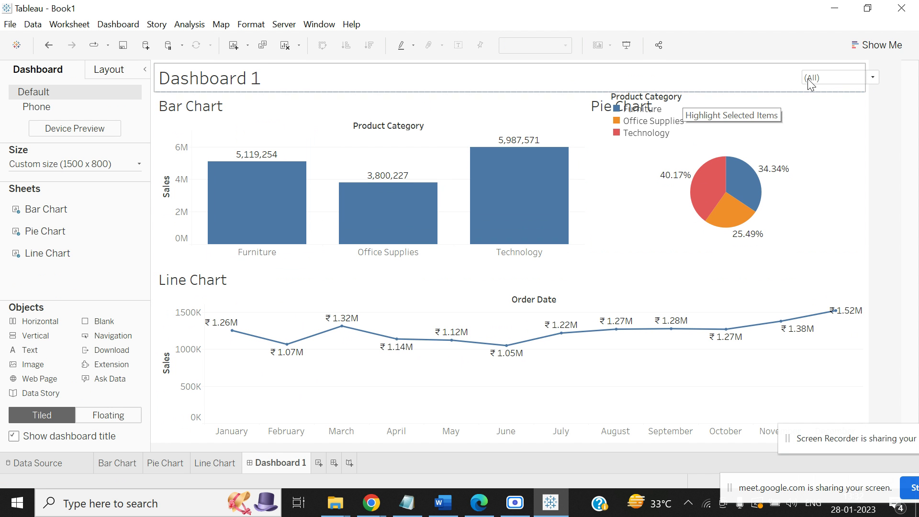
pyautogui.click(810, 84)
pyautogui.click(841, 76)
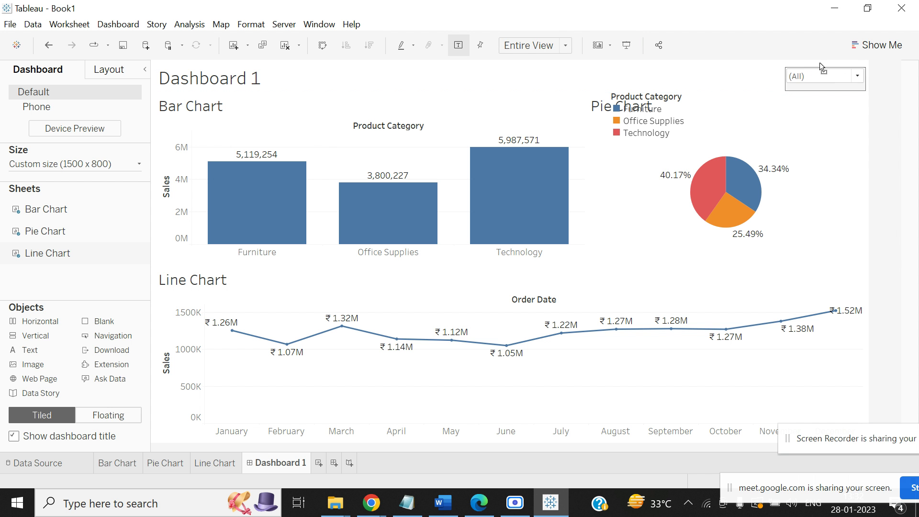
pyautogui.moveTo(819, 62)
pyautogui.mouseDown()
pyautogui.moveTo(799, 59)
pyautogui.moveTo(812, 62)
pyautogui.mouseUp()
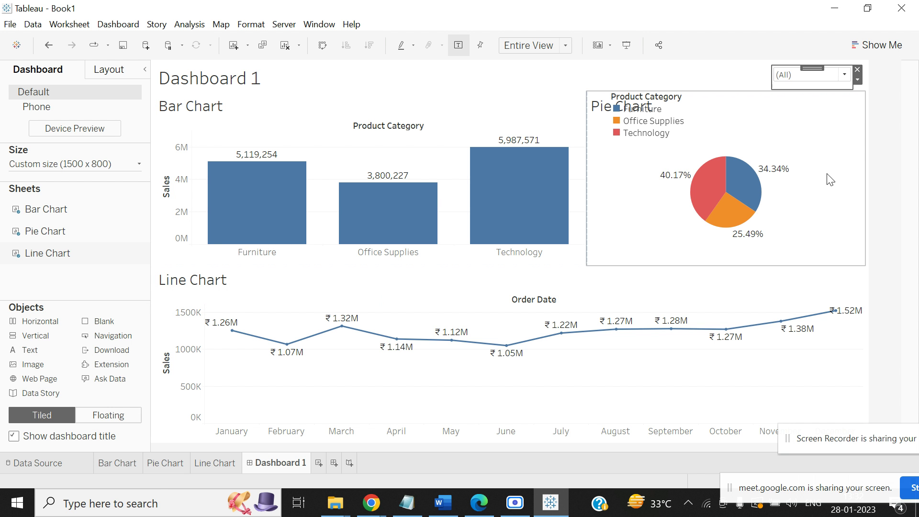
# Retest the repositioned year filter by filtering the dashboard to 2008 and to 2010
pyautogui.click(844, 74)
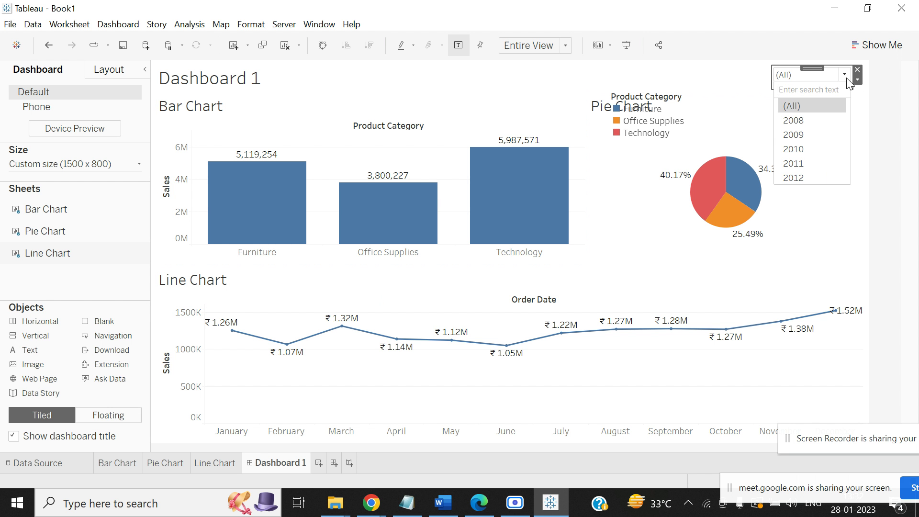
pyautogui.click(829, 120)
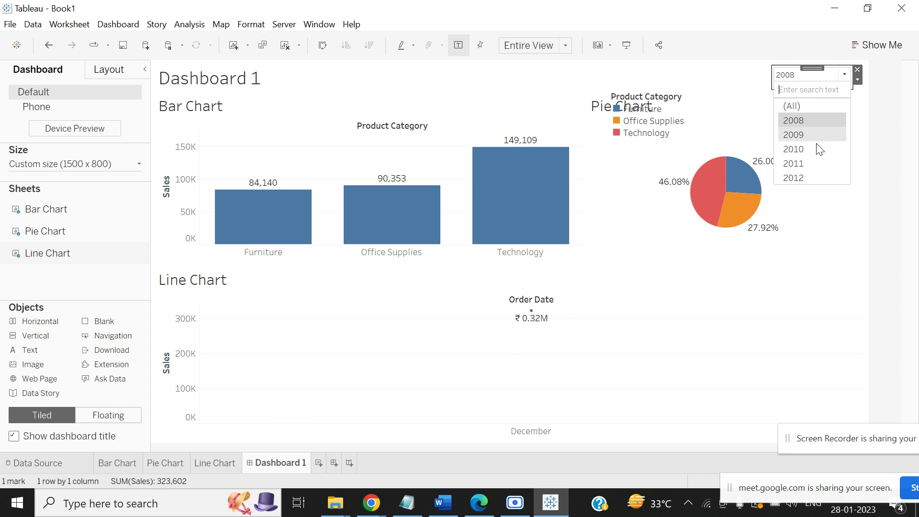
pyautogui.click(816, 147)
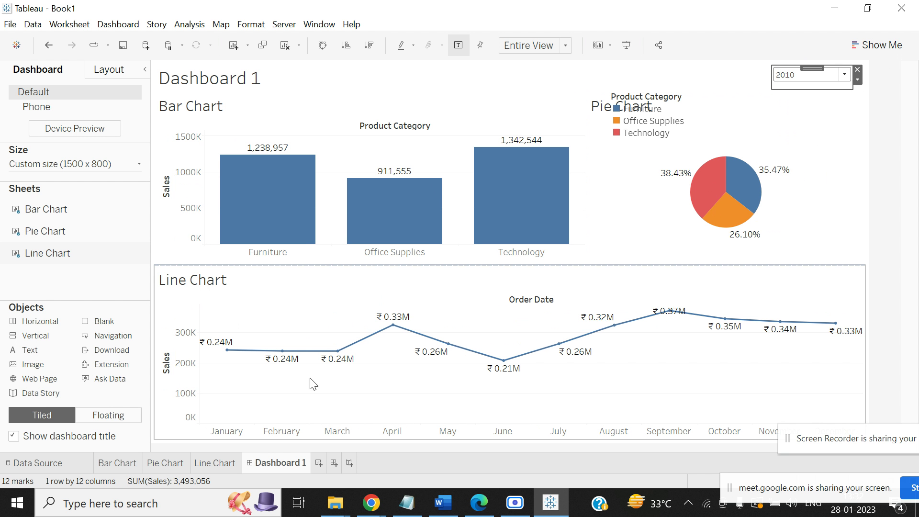
# Restrict the year filter to selected worksheets, excluding the Bar Chart and keeping the Pie Chart and Line Chart
pyautogui.click(857, 80)
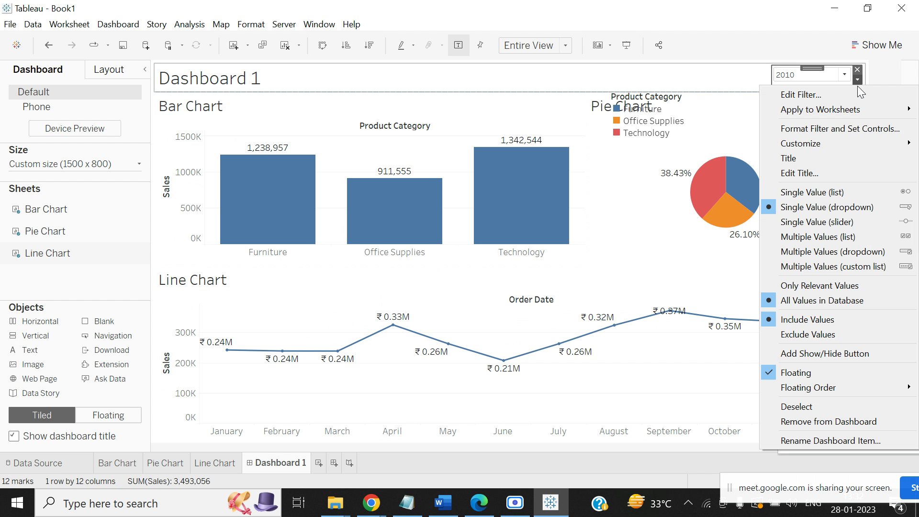
pyautogui.moveTo(852, 109)
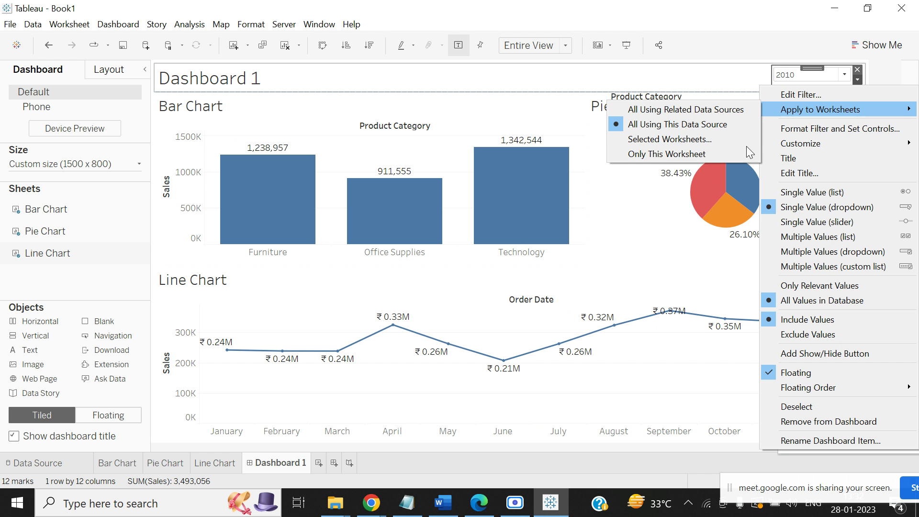
pyautogui.click(708, 140)
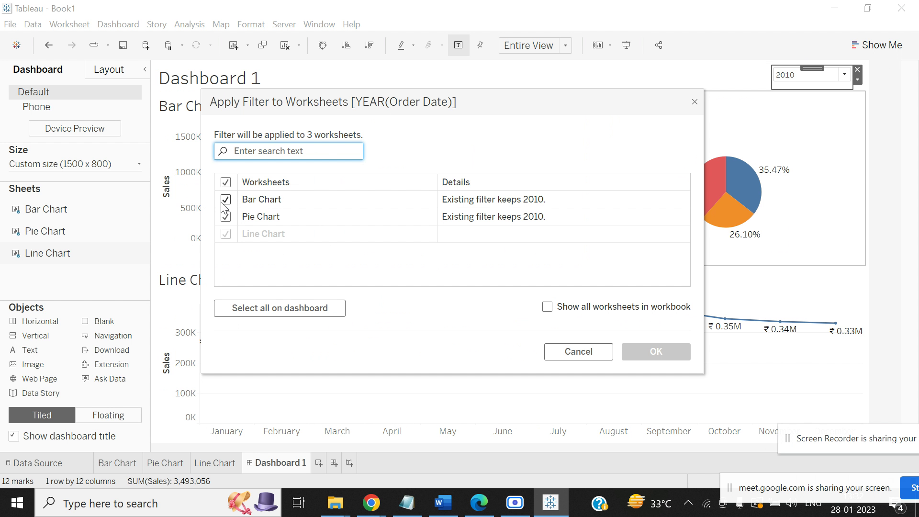
pyautogui.click(225, 199)
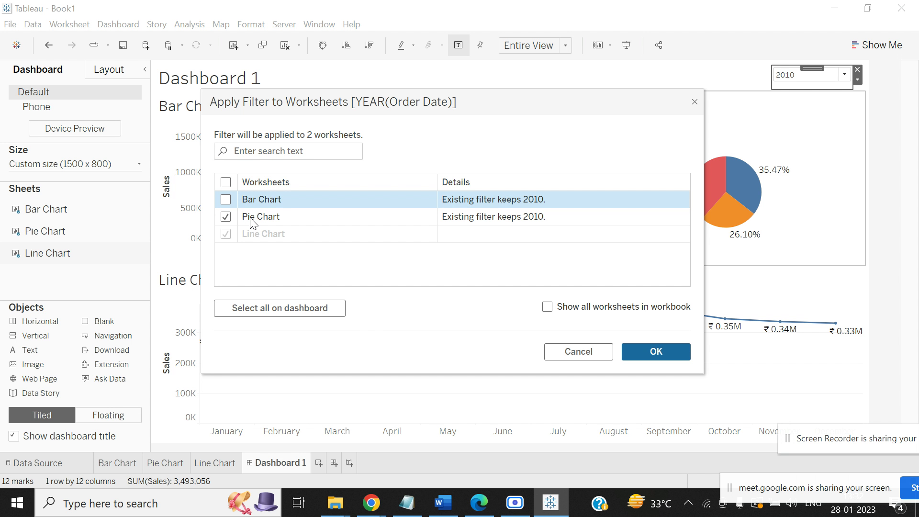
pyautogui.click(679, 352)
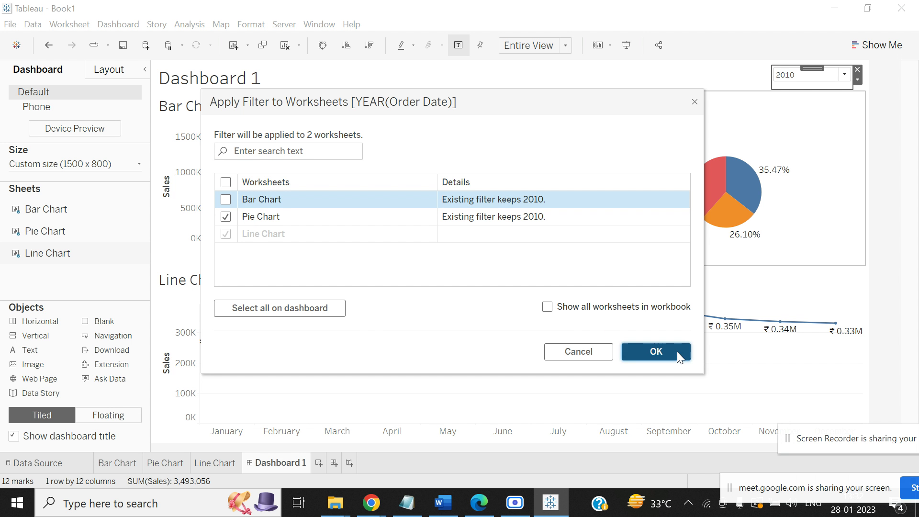
# Test the restricted year filter with 2011 and 2012
pyautogui.click(845, 75)
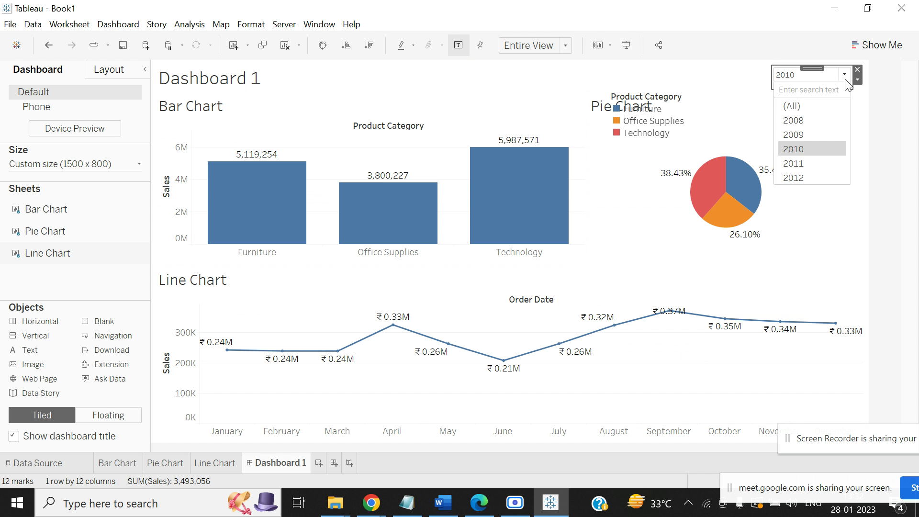
pyautogui.click(819, 168)
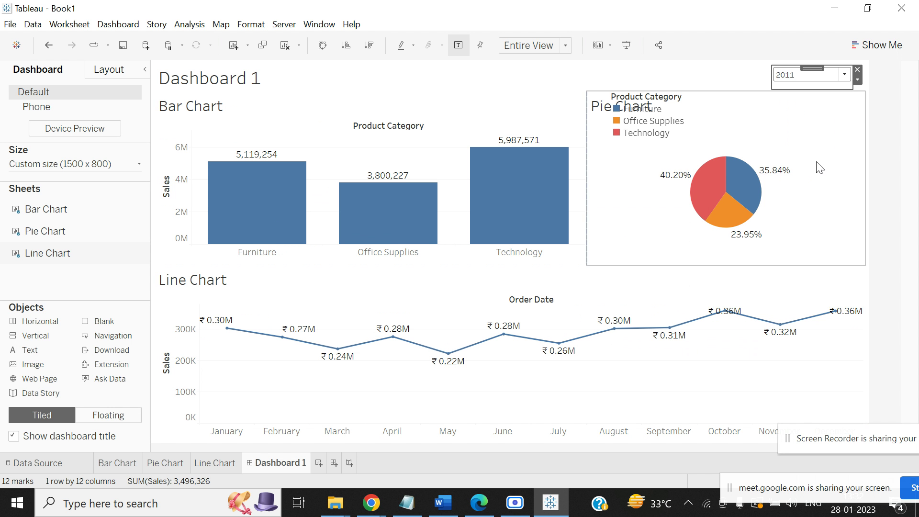
pyautogui.click(843, 76)
pyautogui.click(839, 177)
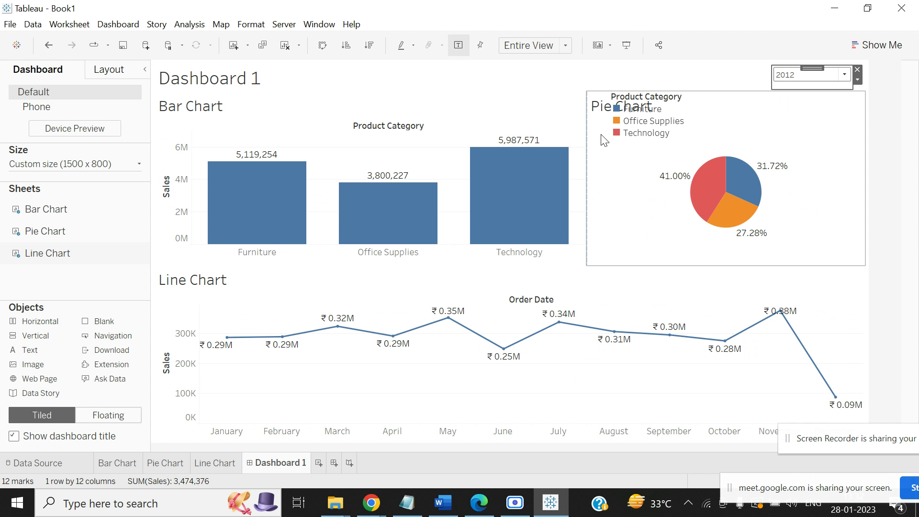
# Remove the floating Product Category legend that overlaps the Pie Chart's title
pyautogui.click(643, 133)
pyautogui.moveTo(652, 86); pyautogui.dragTo(646, 130)
pyautogui.click(689, 137)
# Filter the Pie Chart and Line Chart to 2008, and reset the year filter to (All)
pyautogui.click(809, 74)
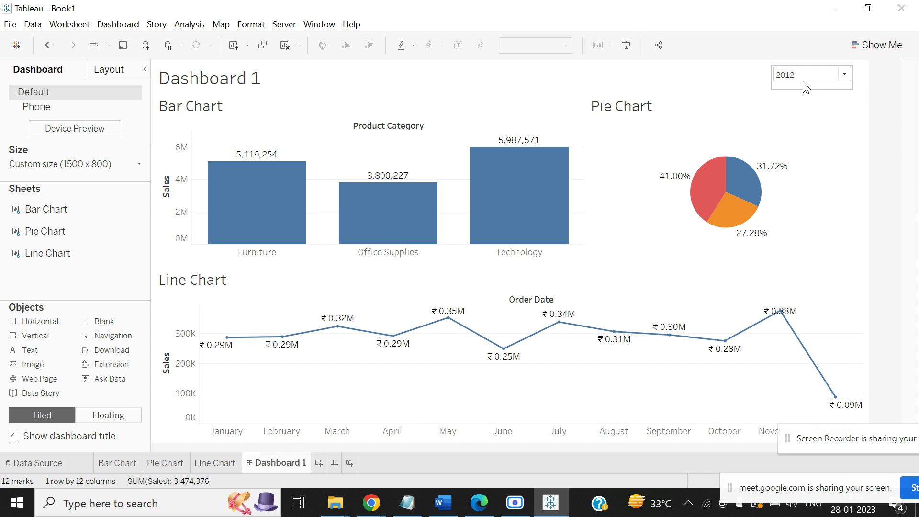
pyautogui.click(845, 75)
pyautogui.click(826, 119)
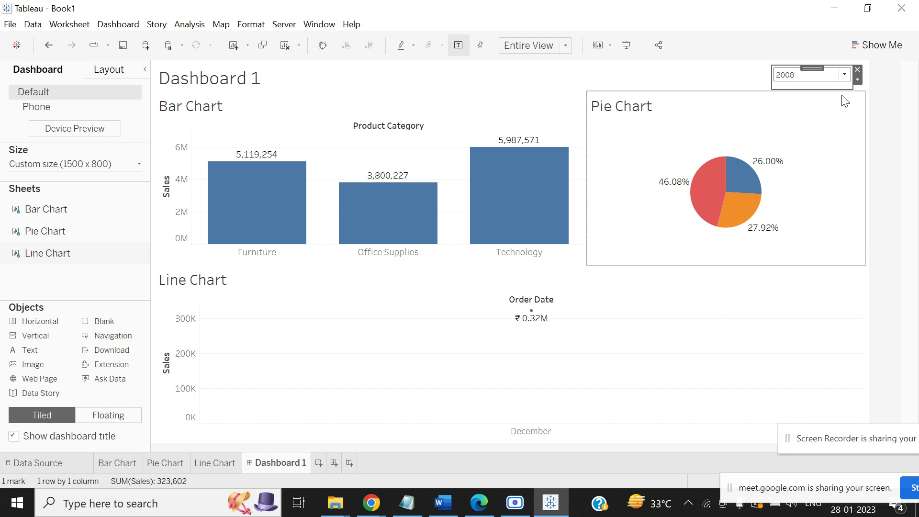
pyautogui.click(845, 75)
pyautogui.click(813, 108)
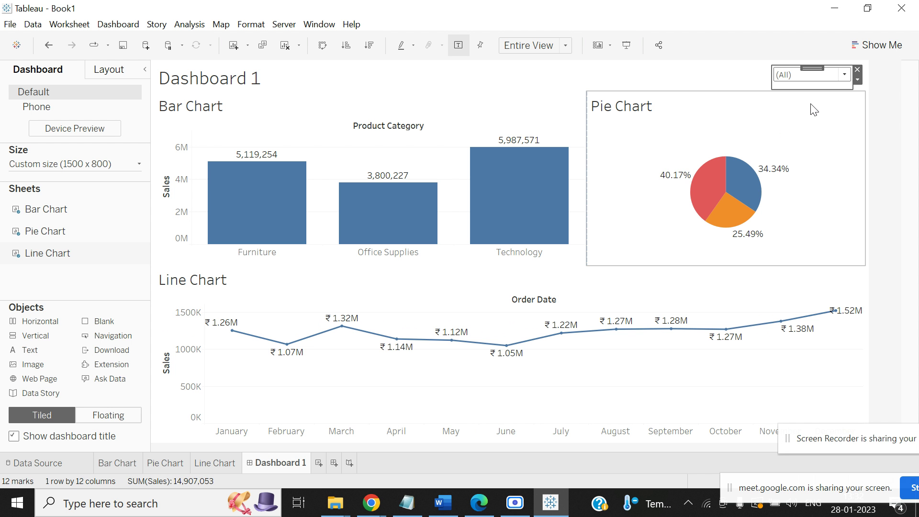
# Examine the server options for publishing the workbook without choosing any
pyautogui.click(283, 24)
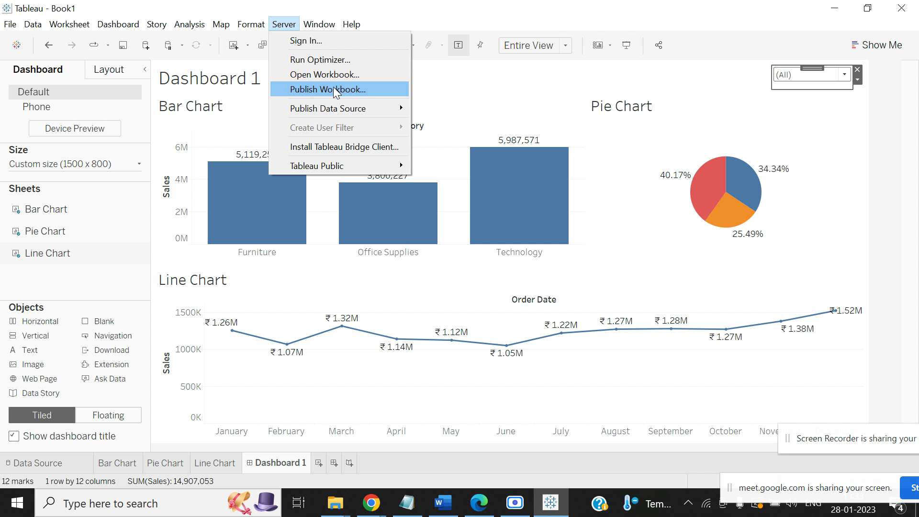
pyautogui.click(623, 171)
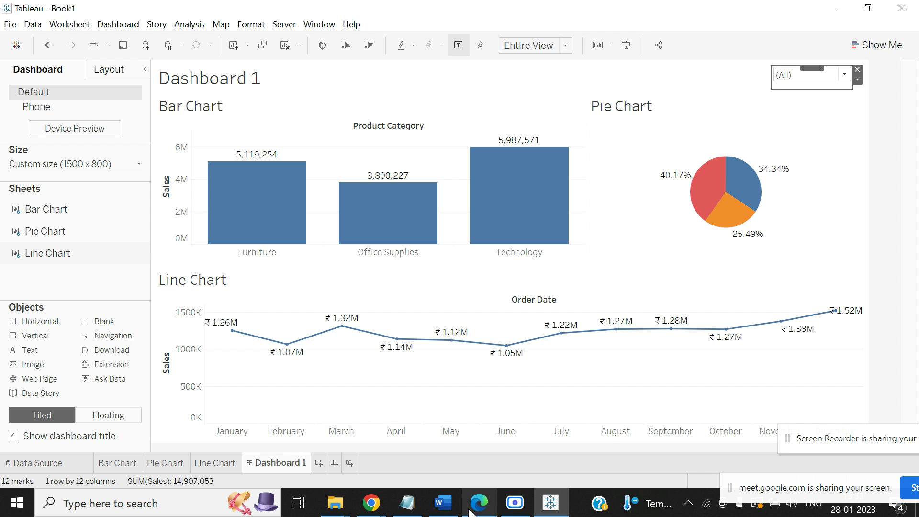
# Switch to the Google Meet call, mute and unmute the microphone, and return to the Tableau dashboard
pyautogui.moveTo(371, 502)
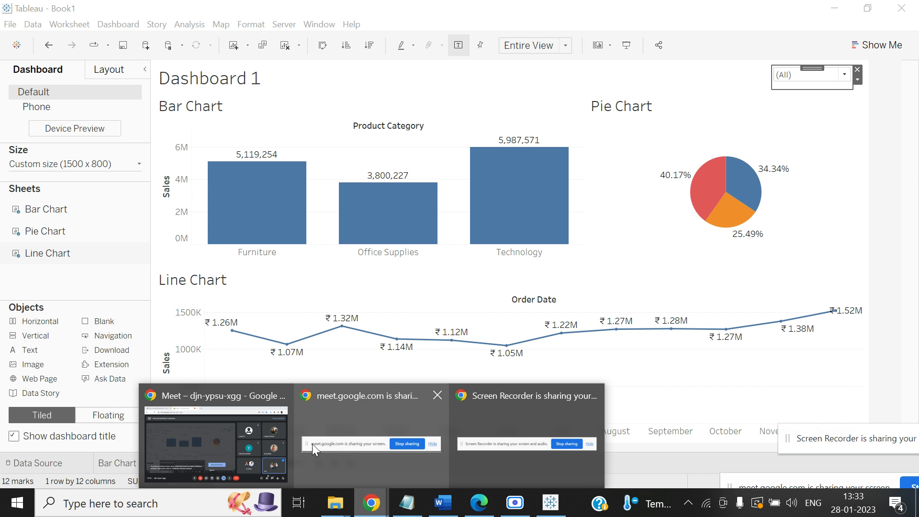
pyautogui.click(194, 457)
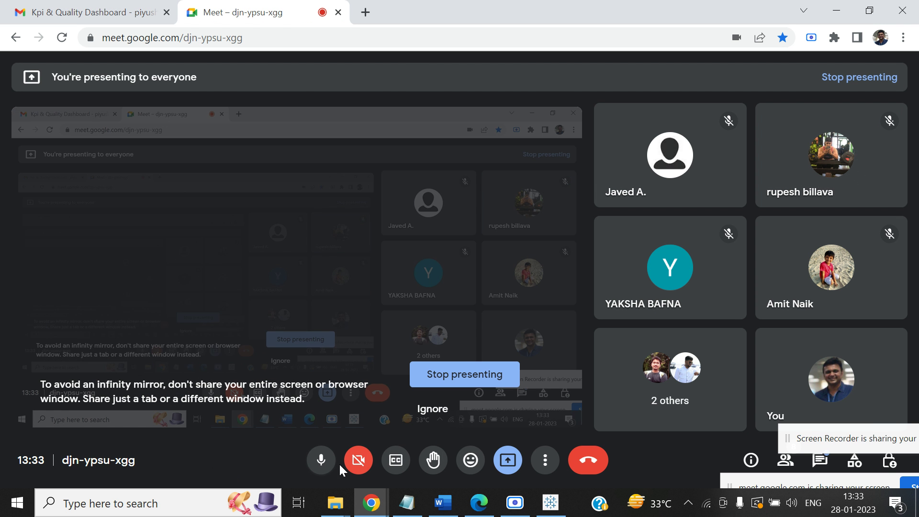
pyautogui.click(321, 460)
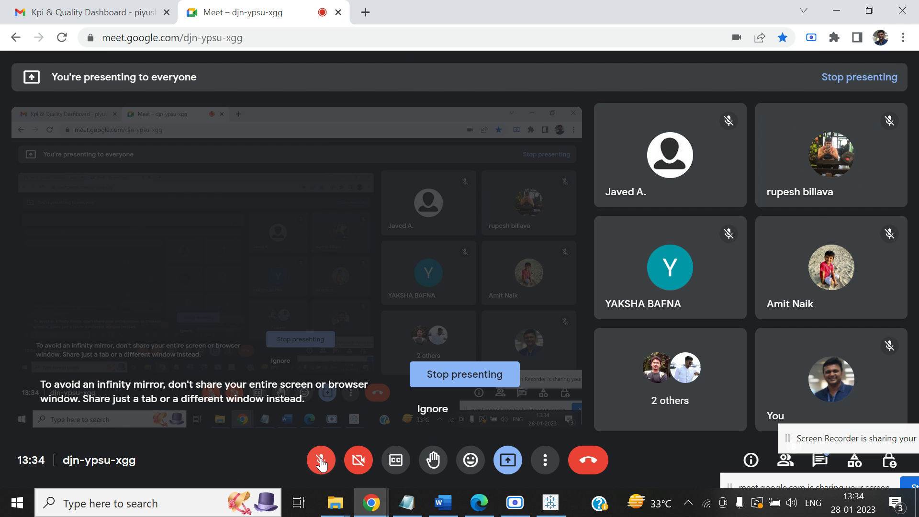
pyautogui.click(320, 460)
pyautogui.hotkey('alt', 'Tab')
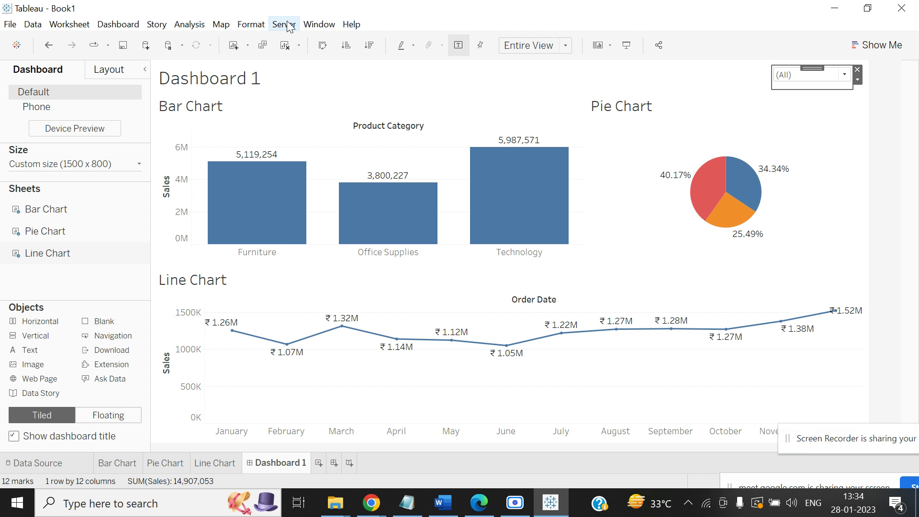
pyautogui.moveTo(369, 500)
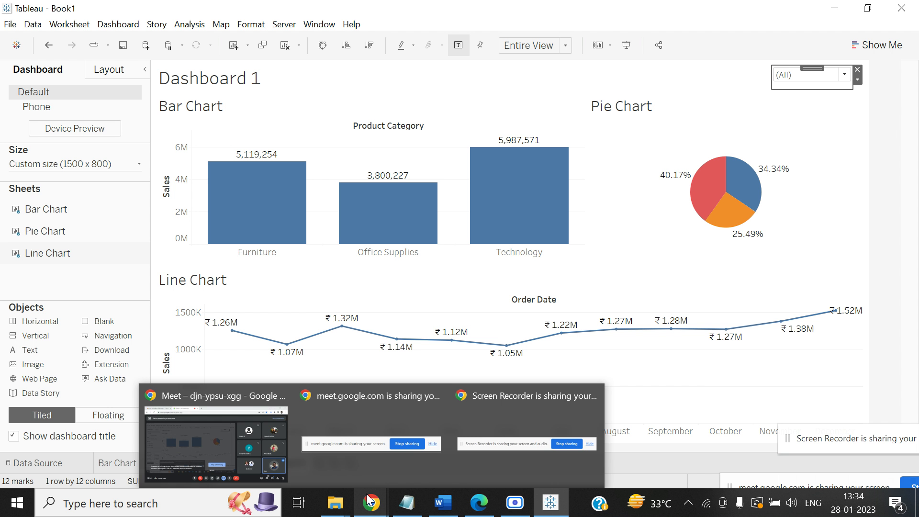
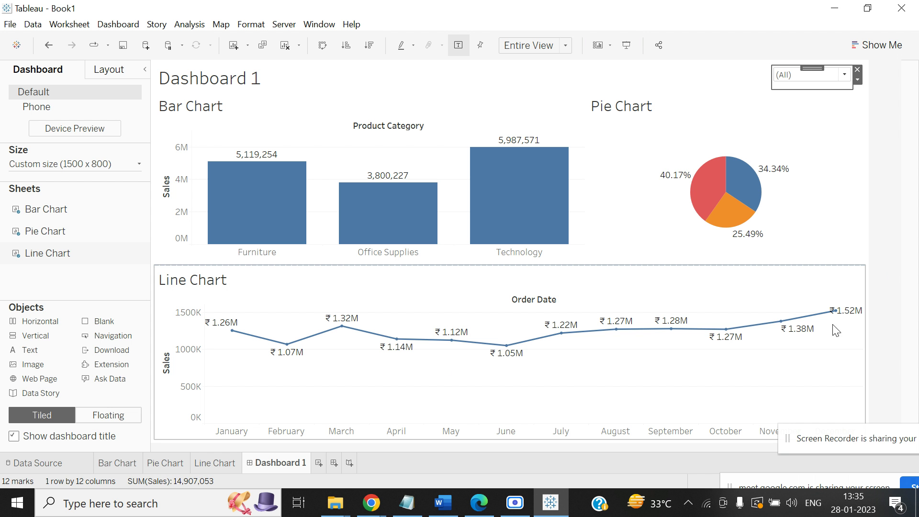
pyautogui.moveTo(441, 337)
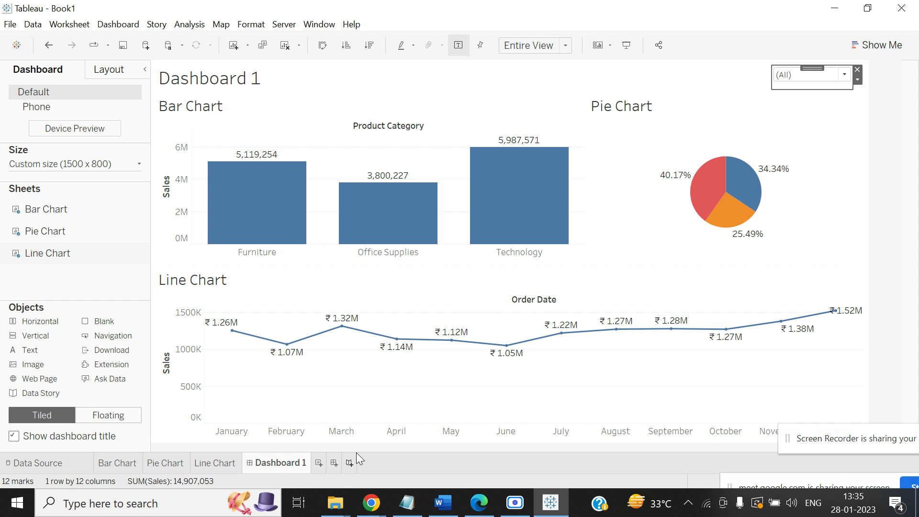
# Create a new worksheet and build a table of Sales with Product Category and Product Name as rows
pyautogui.click(123, 461)
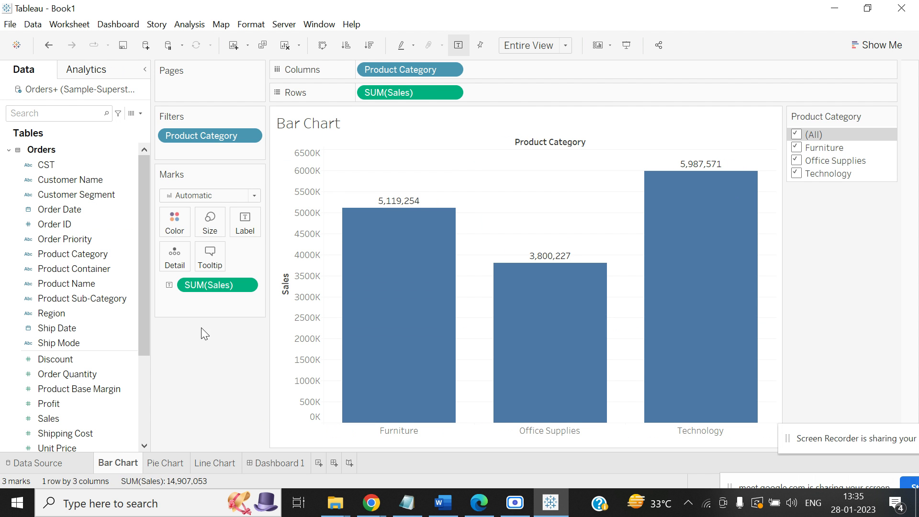
pyautogui.click(319, 463)
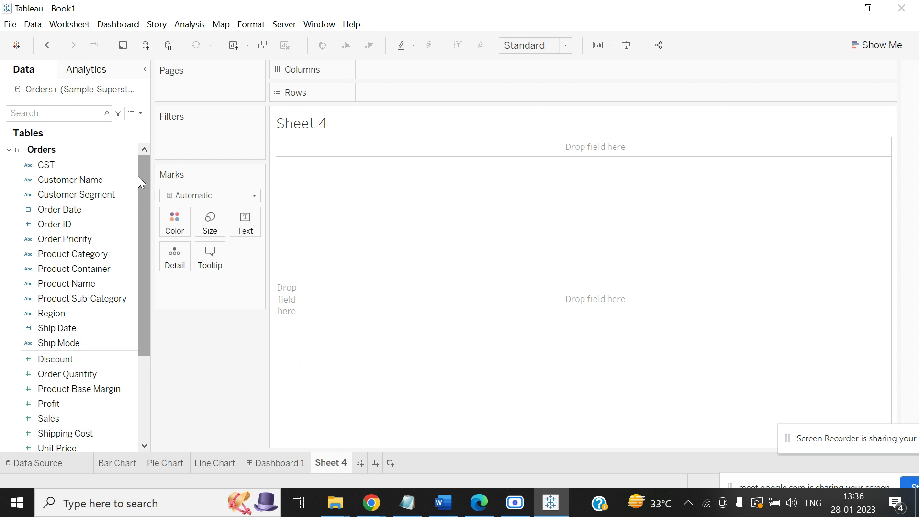
pyautogui.moveTo(144, 171); pyautogui.dragTo(136, 140)
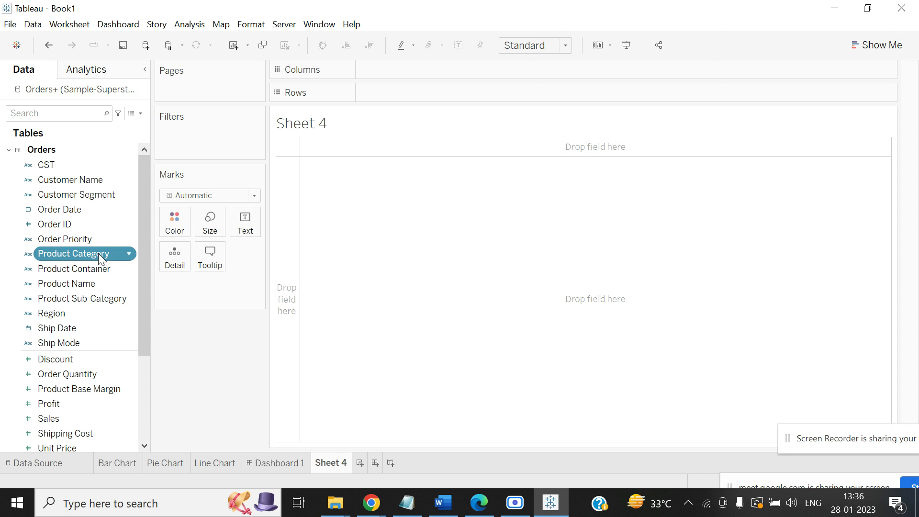
pyautogui.moveTo(98, 254); pyautogui.dragTo(440, 93)
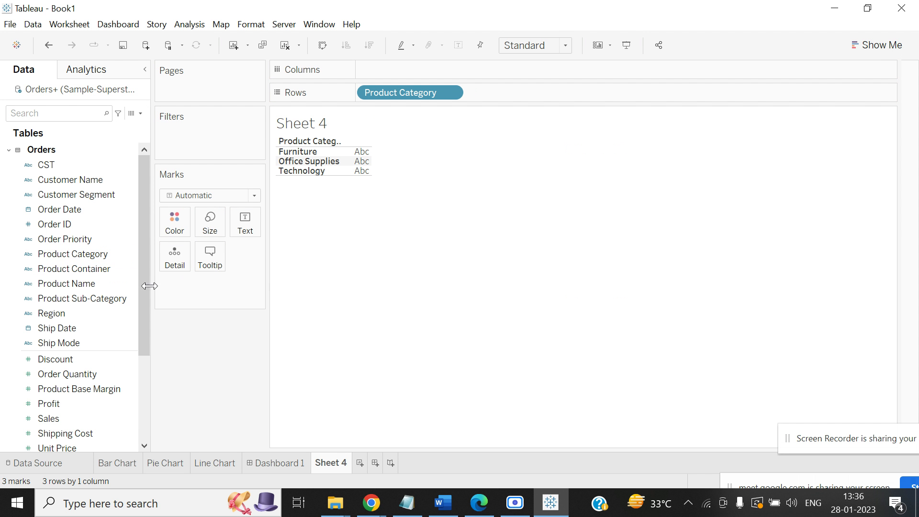
pyautogui.moveTo(108, 283); pyautogui.dragTo(550, 91)
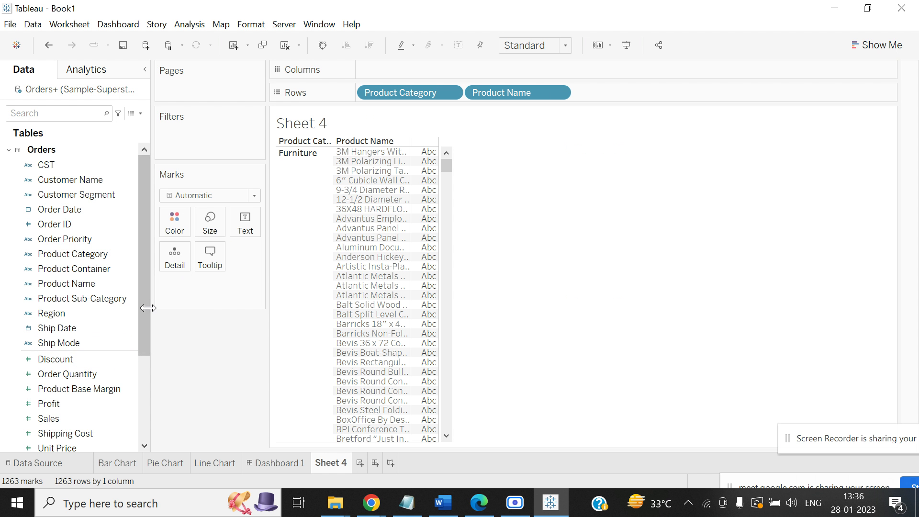
pyautogui.moveTo(143, 295); pyautogui.dragTo(142, 347)
pyautogui.moveTo(94, 328); pyautogui.dragTo(430, 191)
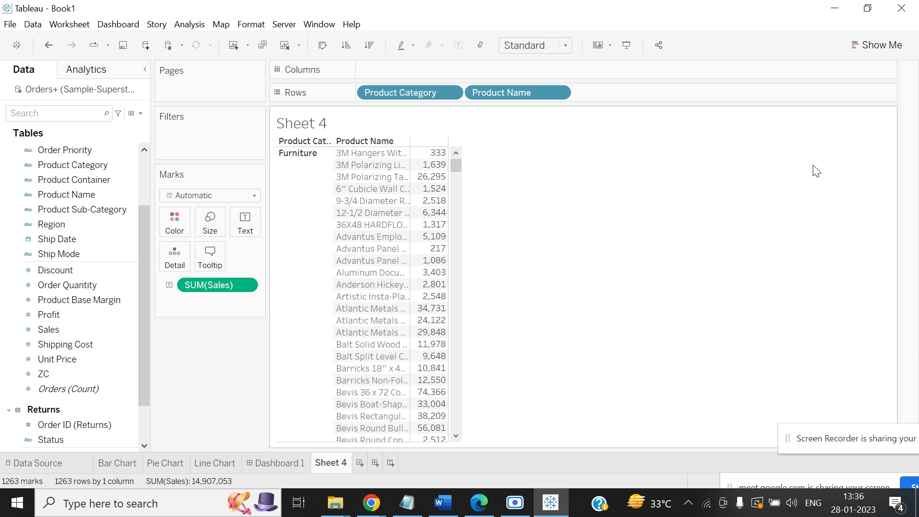
# Convert the product table to horizontal bars and sort the products in descending order of Sales
pyautogui.click(879, 45)
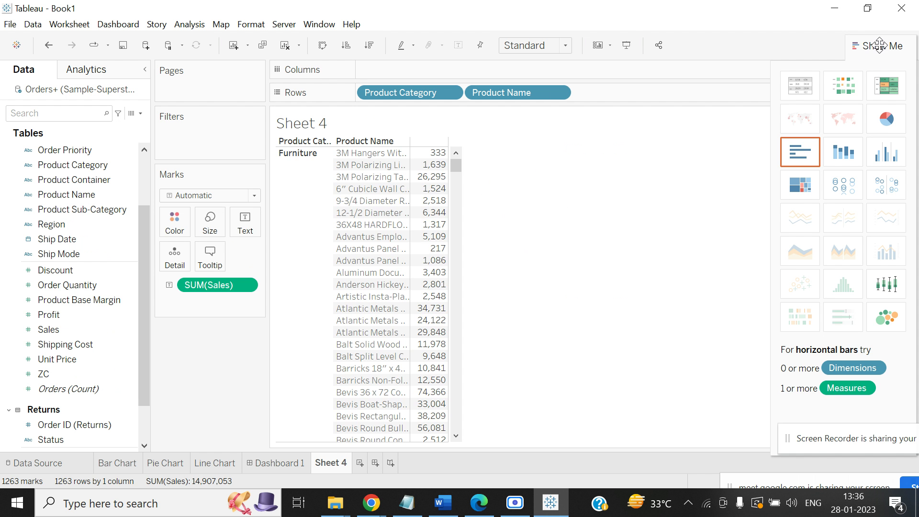
pyautogui.click(797, 156)
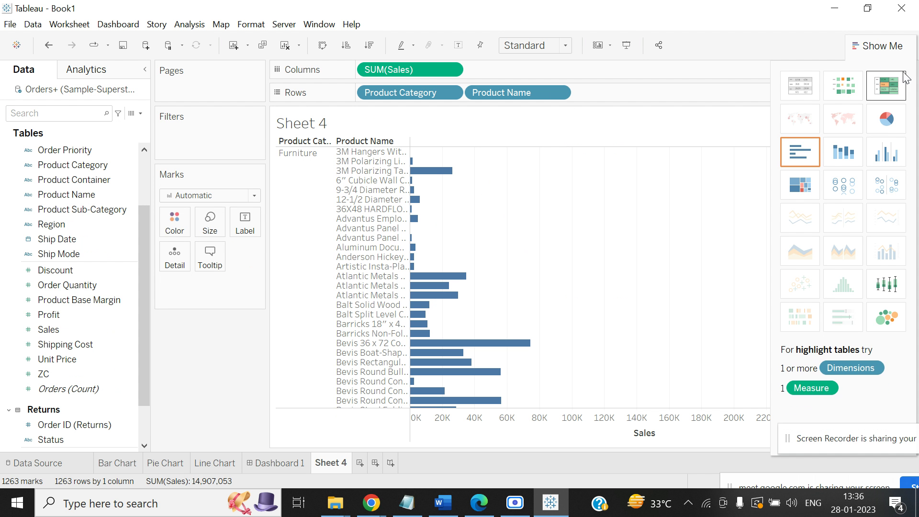
pyautogui.click(888, 48)
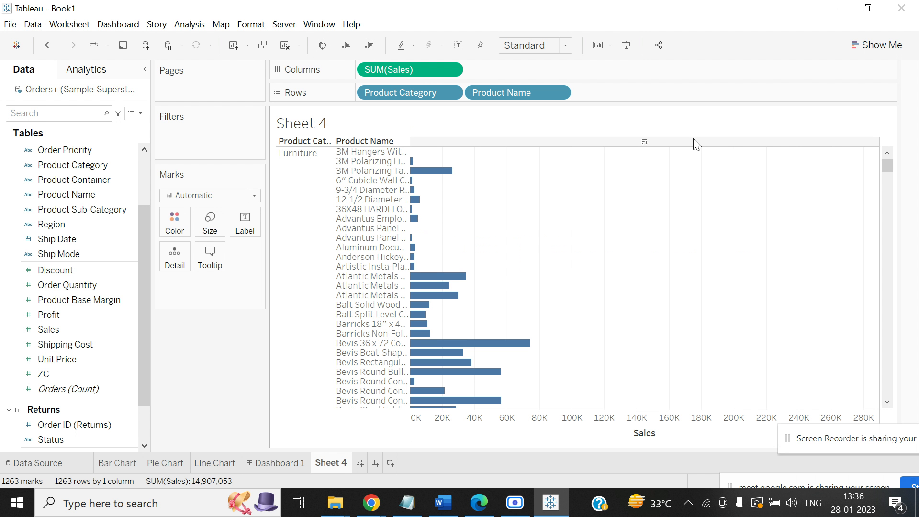
pyautogui.click(376, 38)
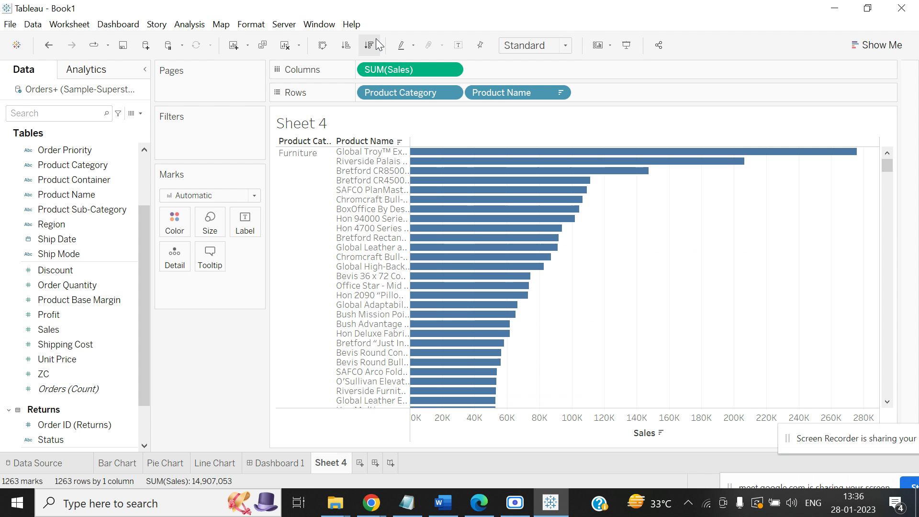
pyautogui.moveTo(886, 169); pyautogui.dragTo(879, 145)
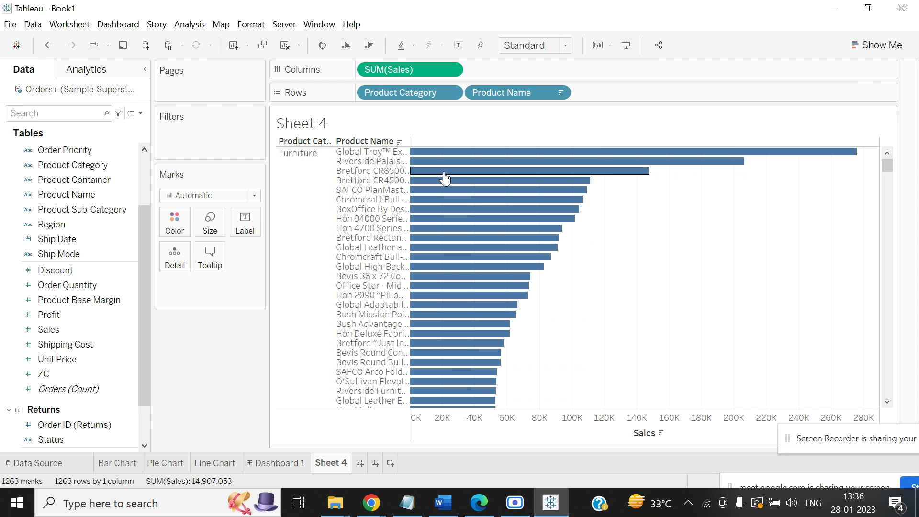
pyautogui.moveTo(884, 164); pyautogui.dragTo(881, 127)
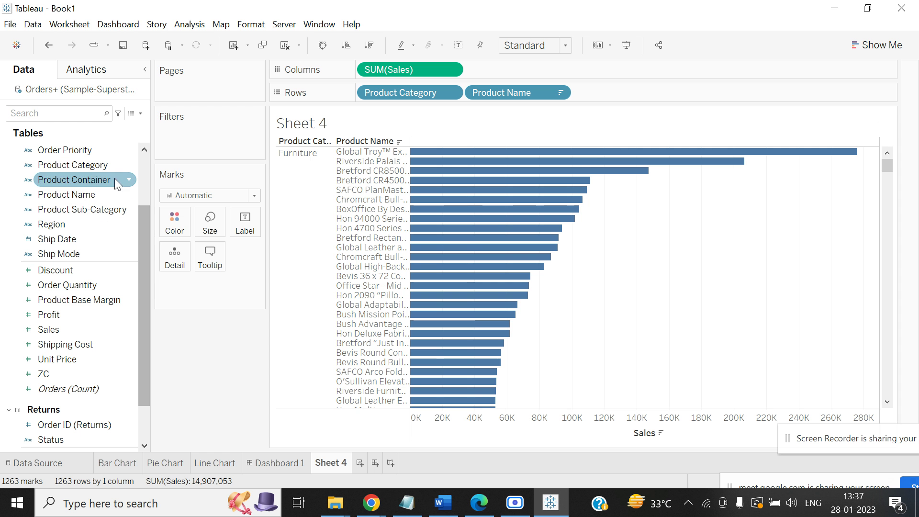
# Add a Product Category filter with all values included and show it as a Single Value (dropdown) control
pyautogui.moveTo(104, 164); pyautogui.dragTo(212, 140)
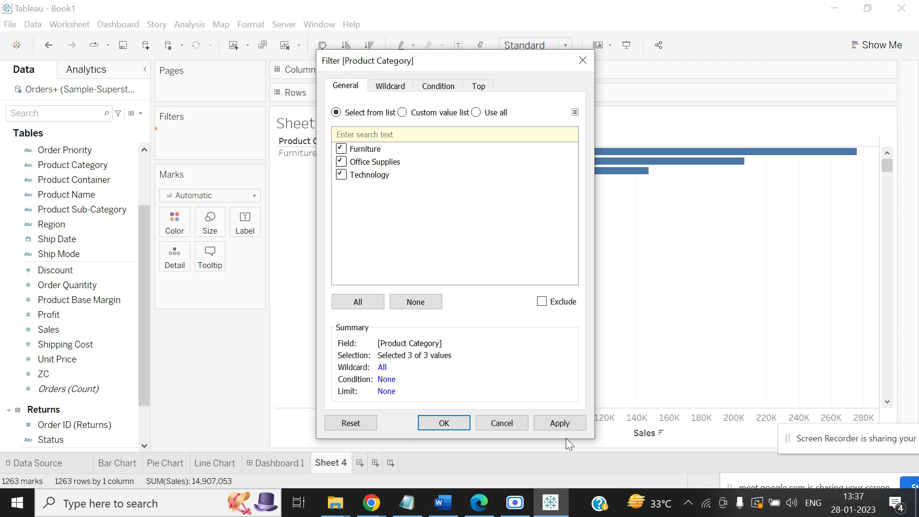
pyautogui.click(559, 422)
pyautogui.click(445, 424)
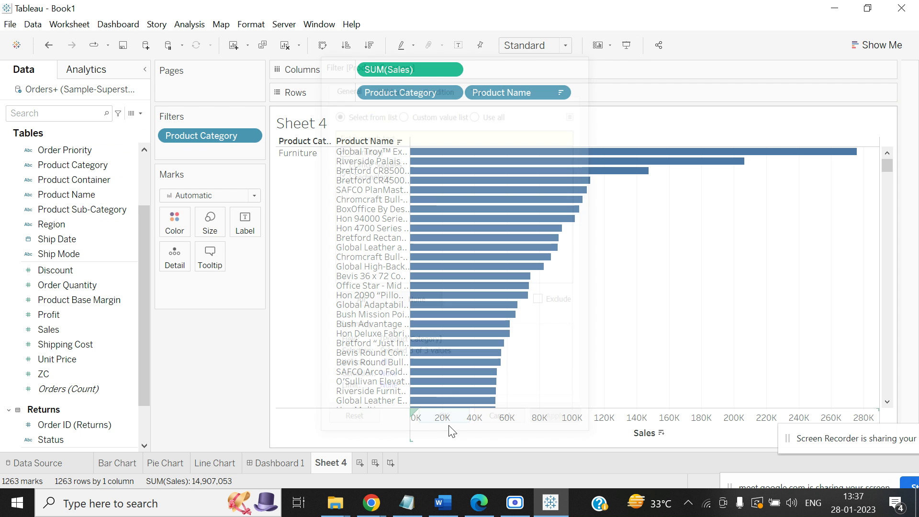
pyautogui.click(250, 136)
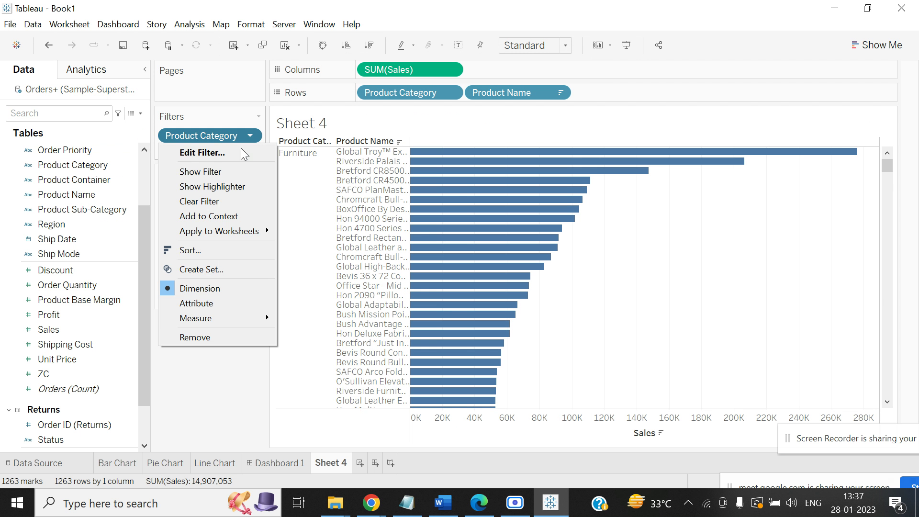
pyautogui.click(232, 171)
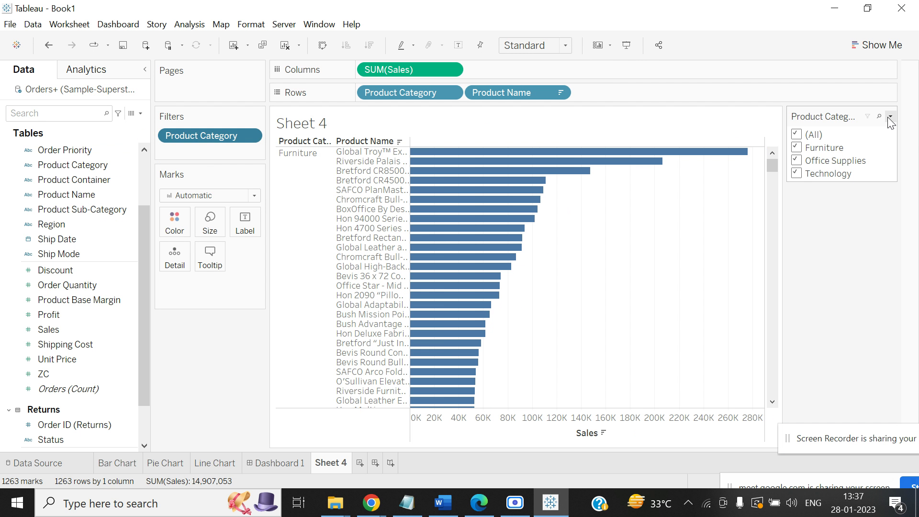
pyautogui.click(890, 118)
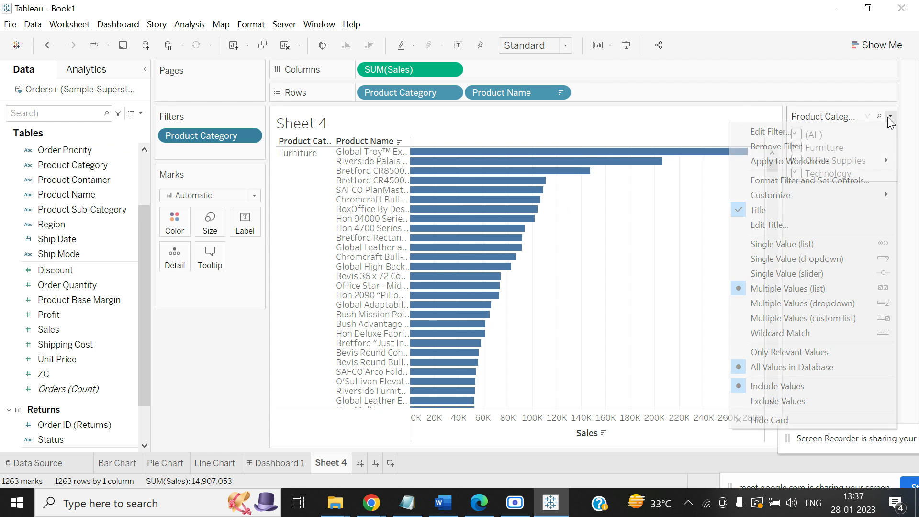
pyautogui.click(838, 259)
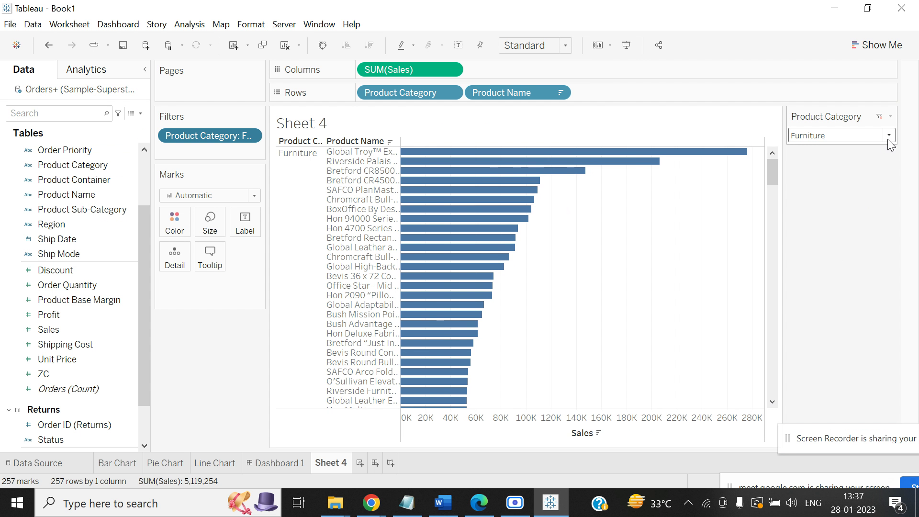
# Filter the product bars to Office Supplies, and switch the Product Category filter to Technology
pyautogui.click(888, 138)
pyautogui.click(859, 176)
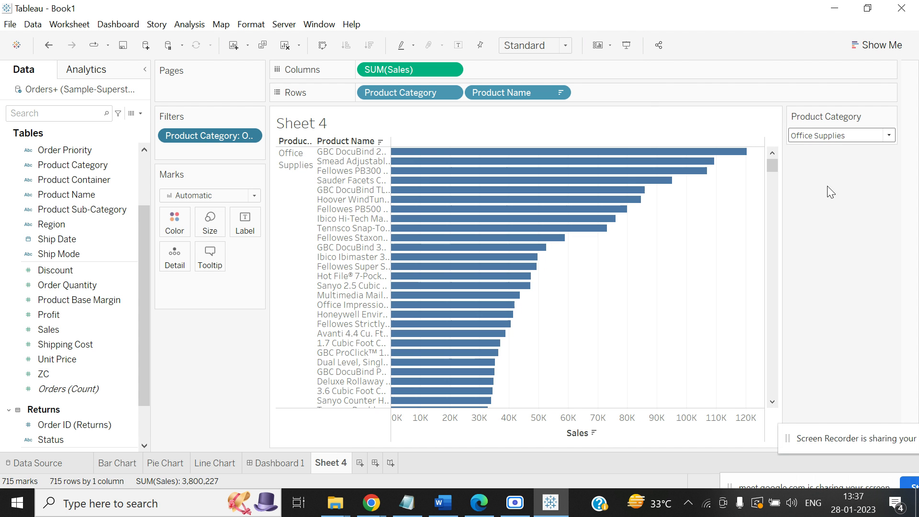
pyautogui.click(889, 136)
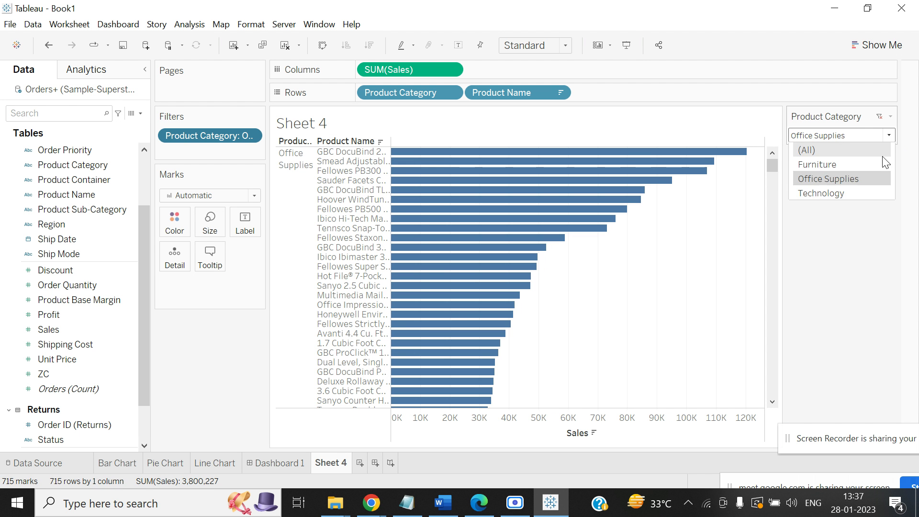
pyautogui.click(858, 193)
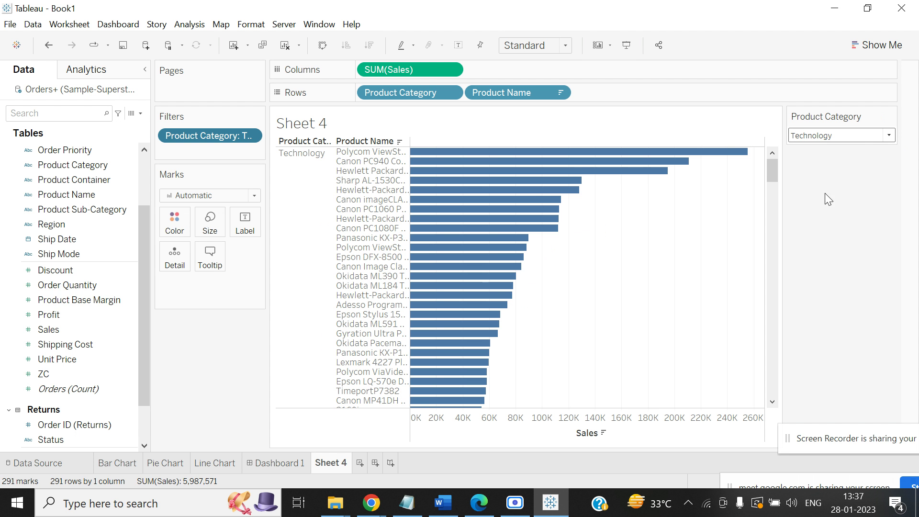
# Limit Product Name to the top 10 by the sum of Sales
pyautogui.click(562, 94)
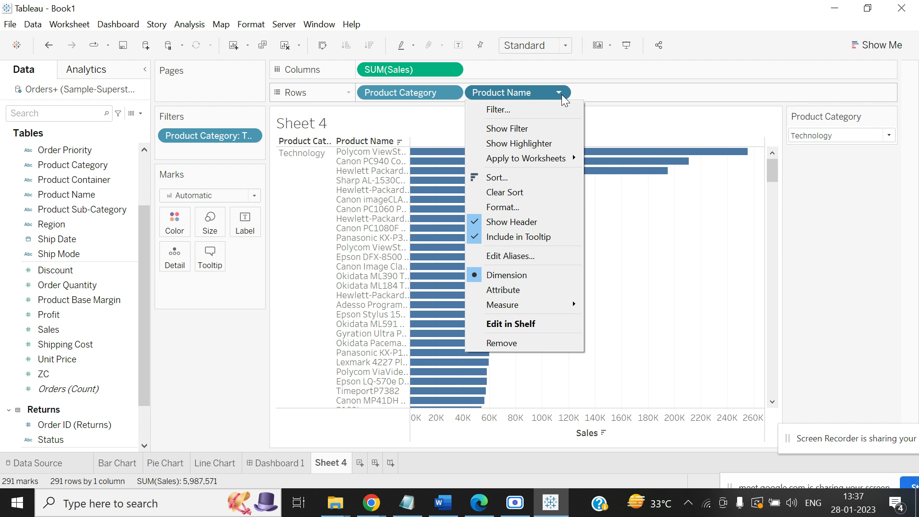
pyautogui.click(529, 109)
pyautogui.click(474, 87)
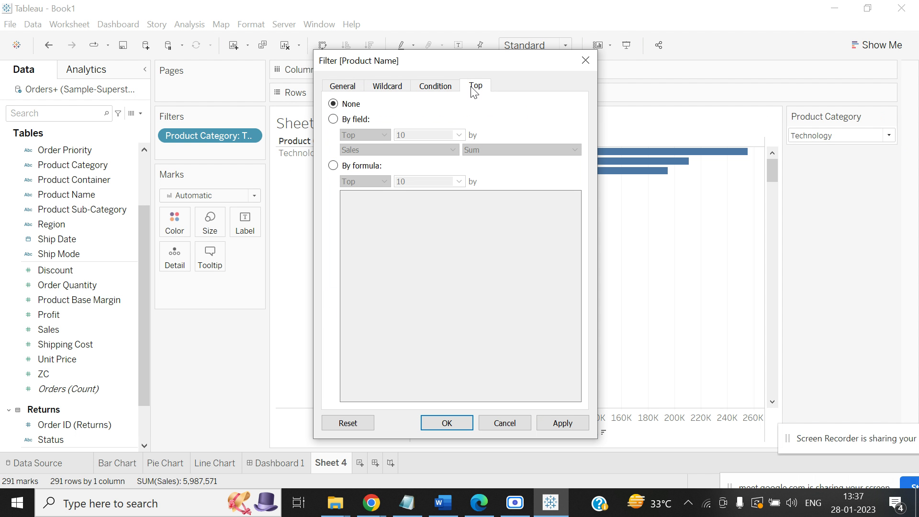
pyautogui.click(333, 120)
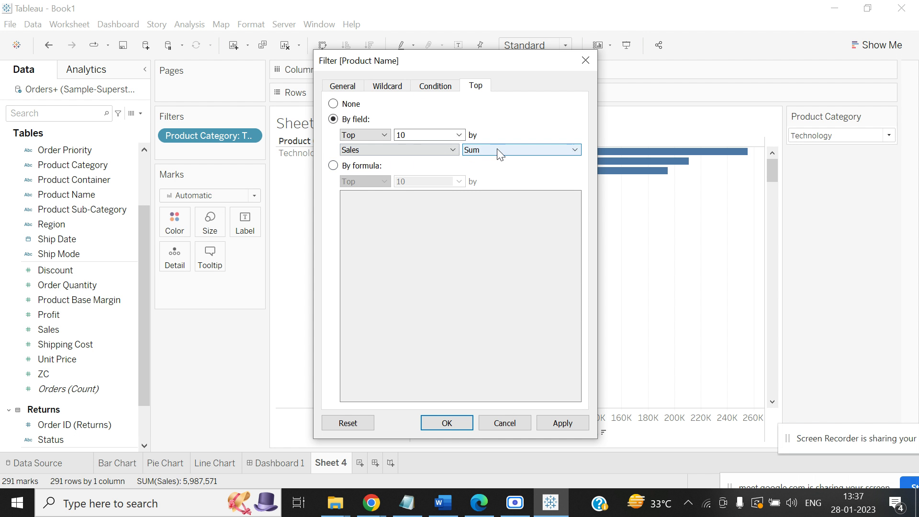
pyautogui.click(446, 427)
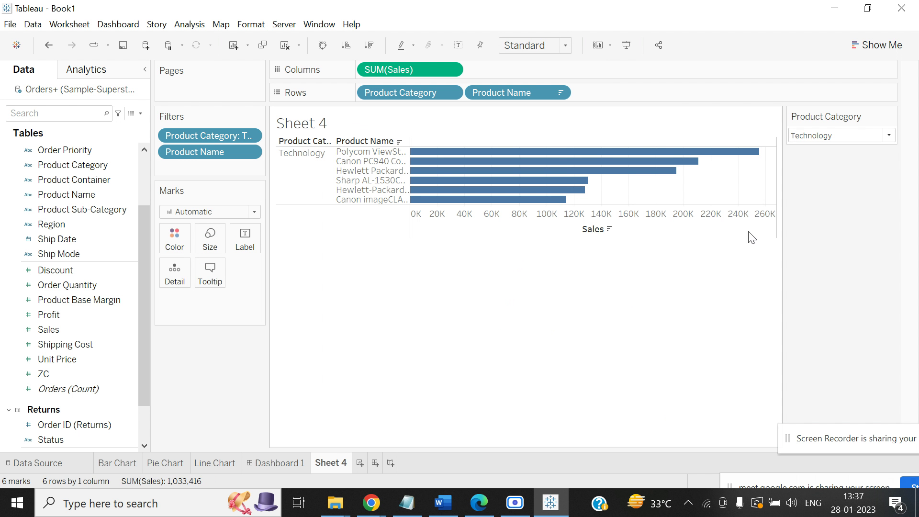
# Set the Product Category filter to (All), and switch it to Furniture
pyautogui.click(889, 135)
pyautogui.click(864, 155)
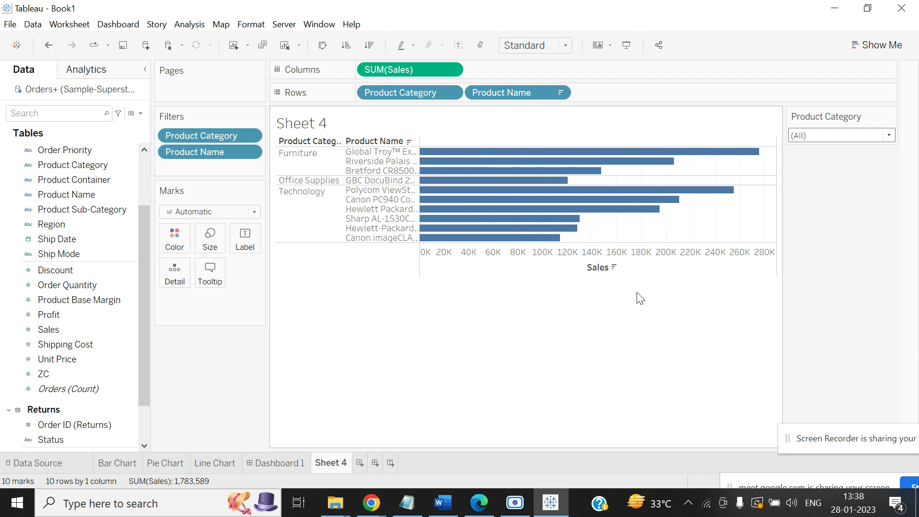
pyautogui.click(890, 137)
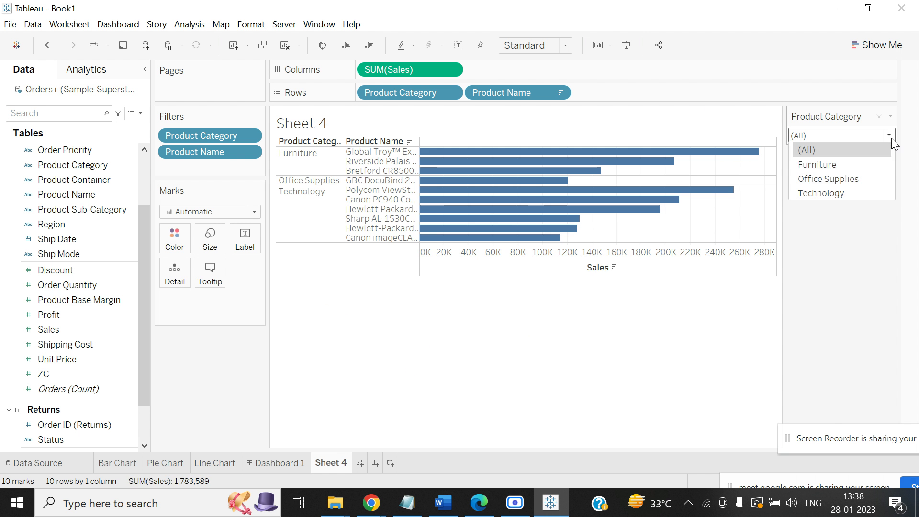
pyautogui.click(868, 167)
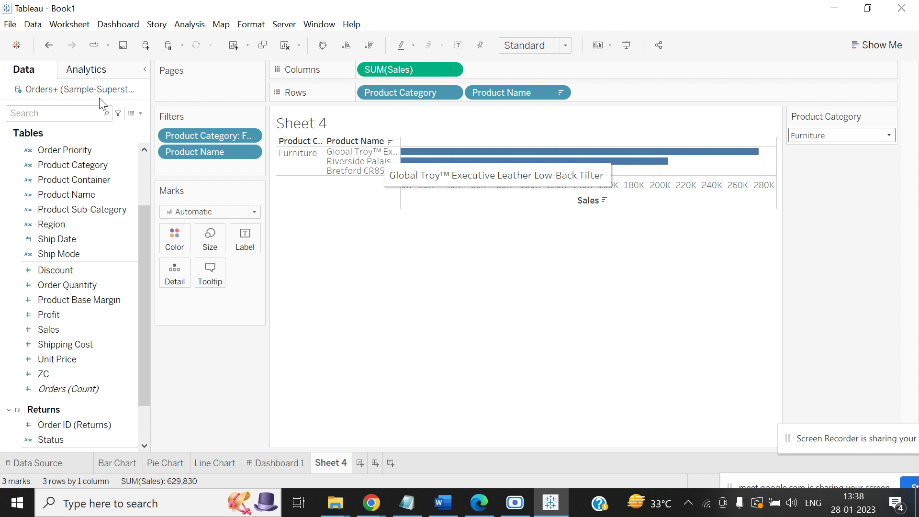
# Add the Product Category filter to context, and remove it from context again
pyautogui.click(250, 136)
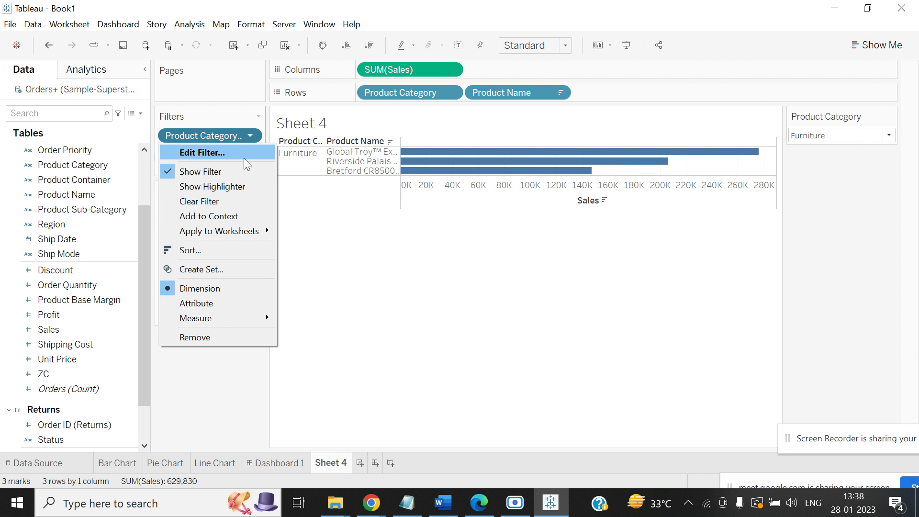
pyautogui.click(234, 212)
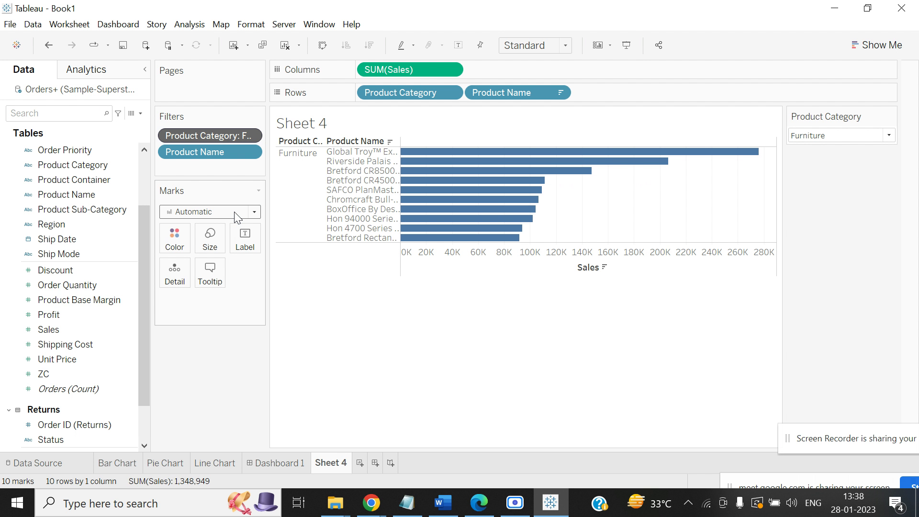
pyautogui.click(249, 136)
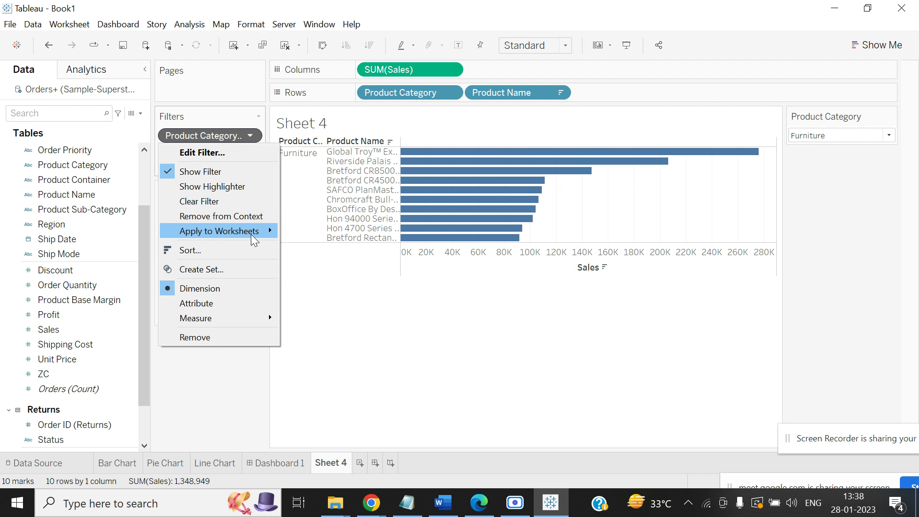
pyautogui.click(414, 300)
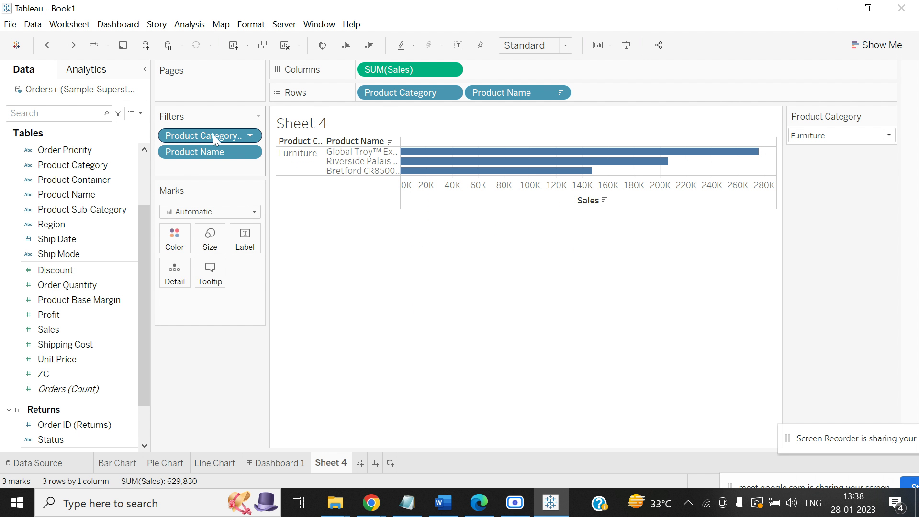
# Add the Product Category filter to context, and switch it to Office Supplies and to Technology
pyautogui.click(249, 136)
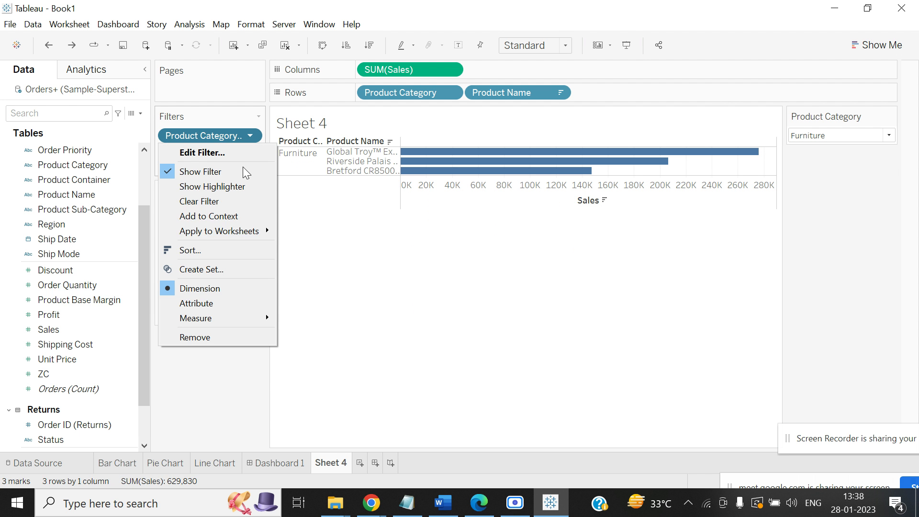
pyautogui.click(240, 216)
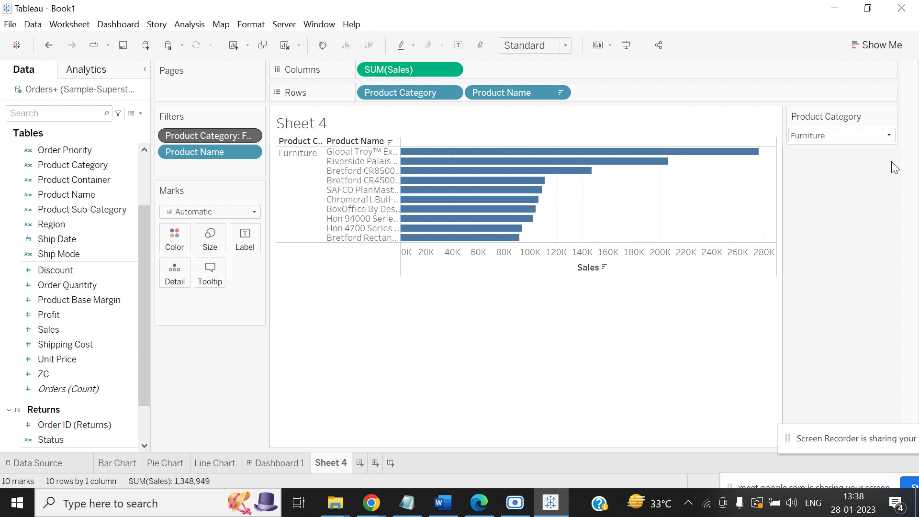
pyautogui.click(889, 136)
pyautogui.click(860, 177)
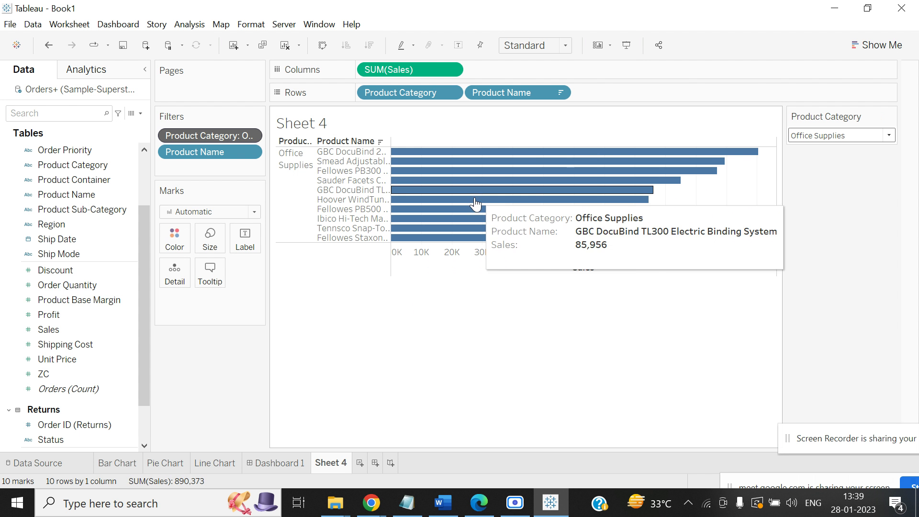
pyautogui.click(889, 136)
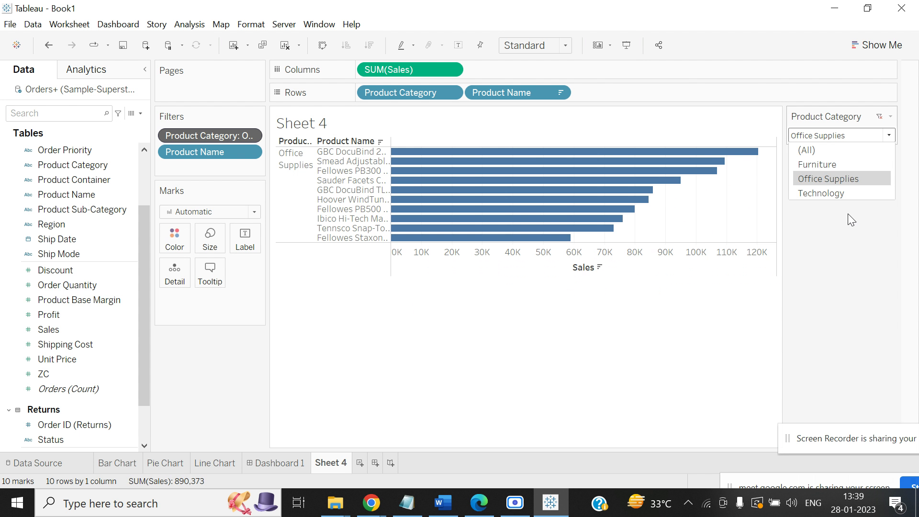
pyautogui.click(843, 194)
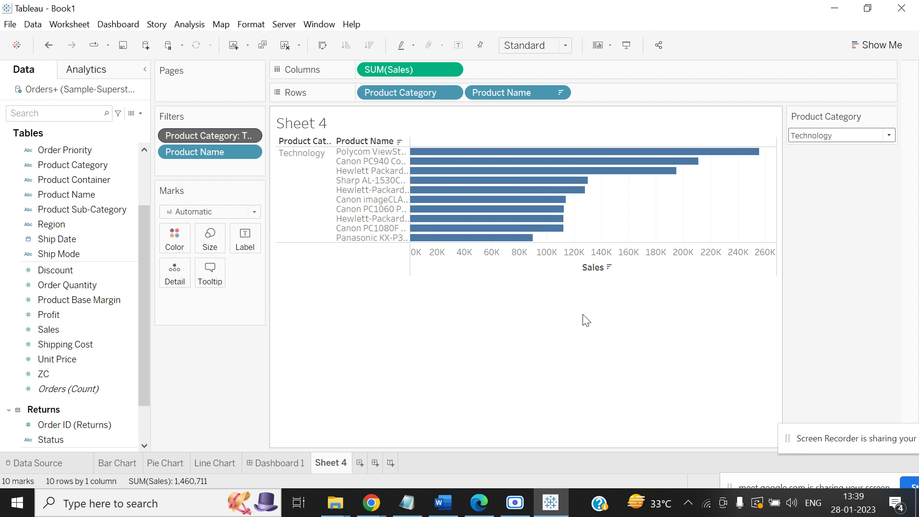
# Remove the Product Category filter from context, and switch it to (All) and to Furniture
pyautogui.click(249, 136)
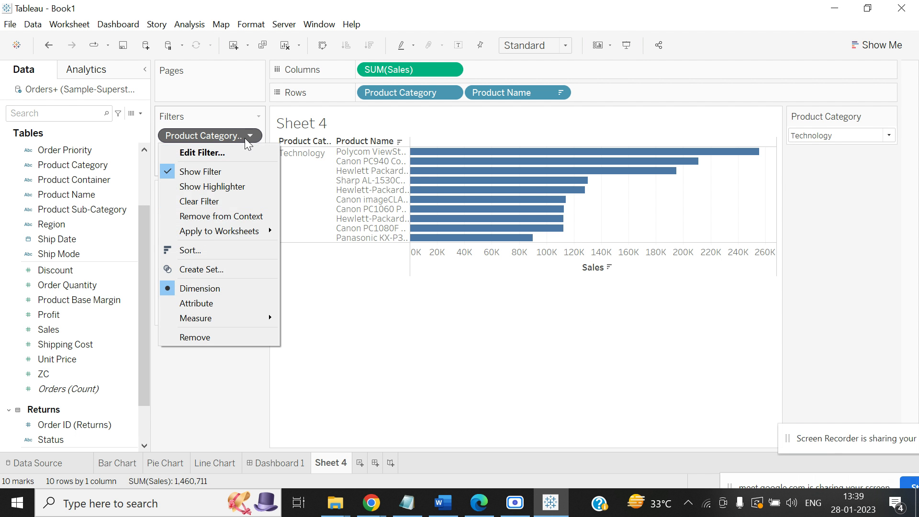
pyautogui.click(225, 216)
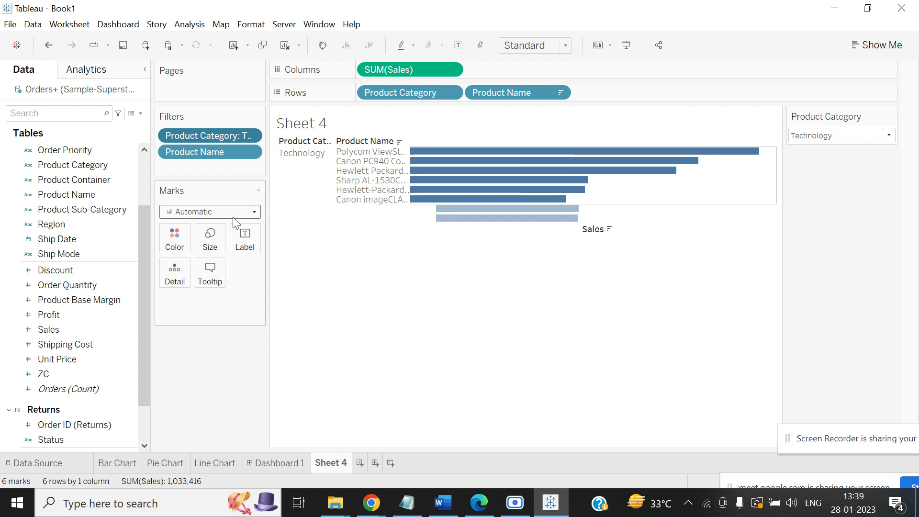
pyautogui.click(889, 135)
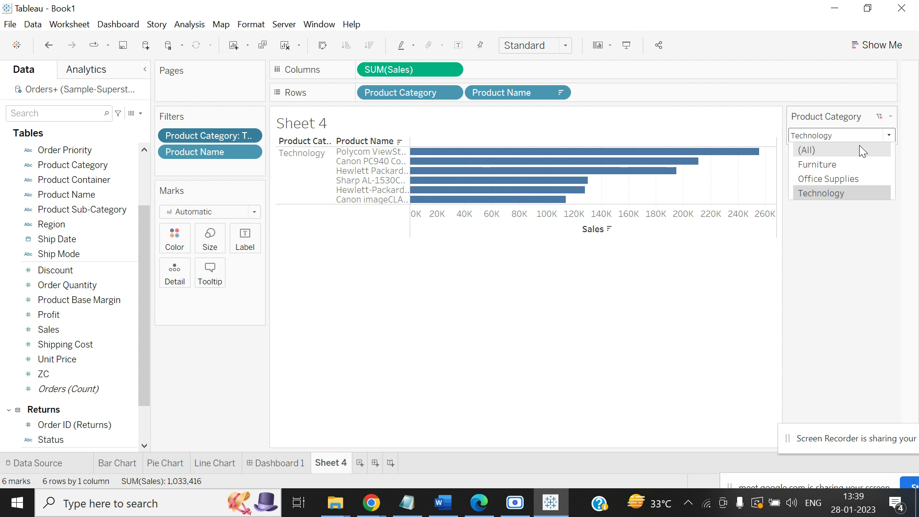
pyautogui.click(860, 146)
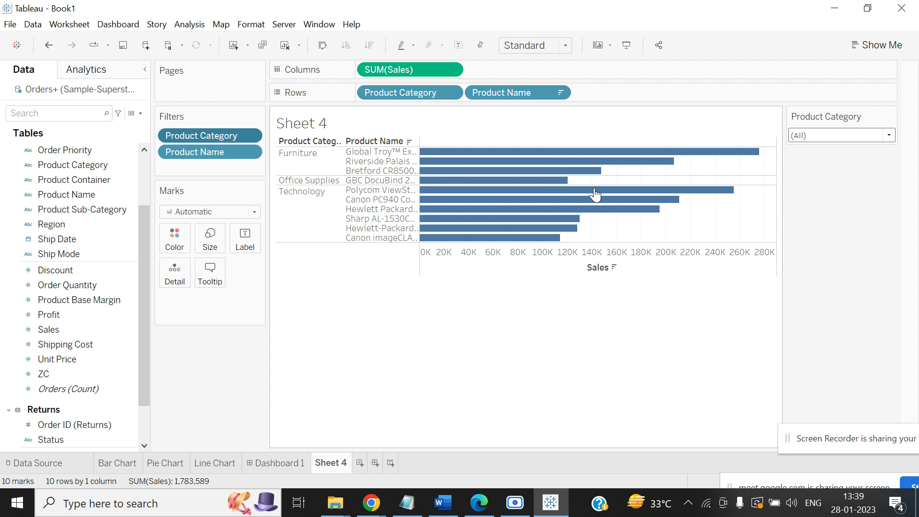
pyautogui.click(892, 139)
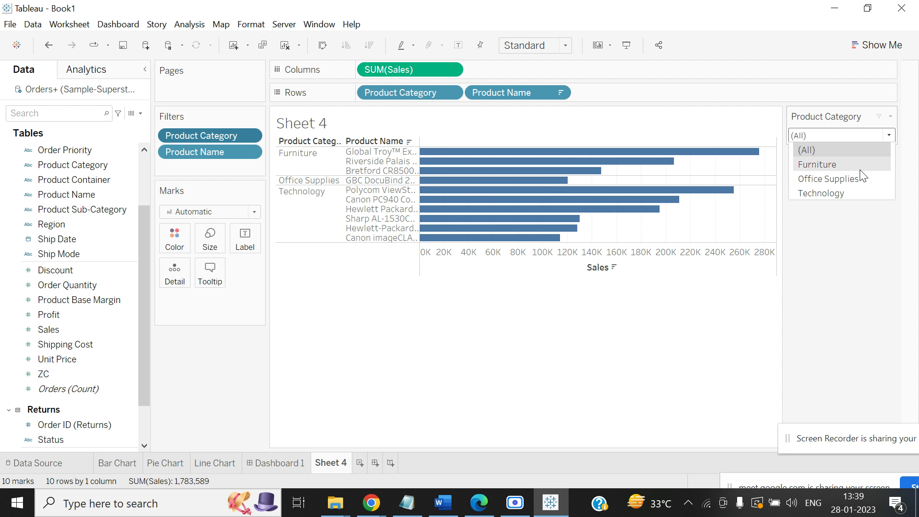
pyautogui.click(862, 165)
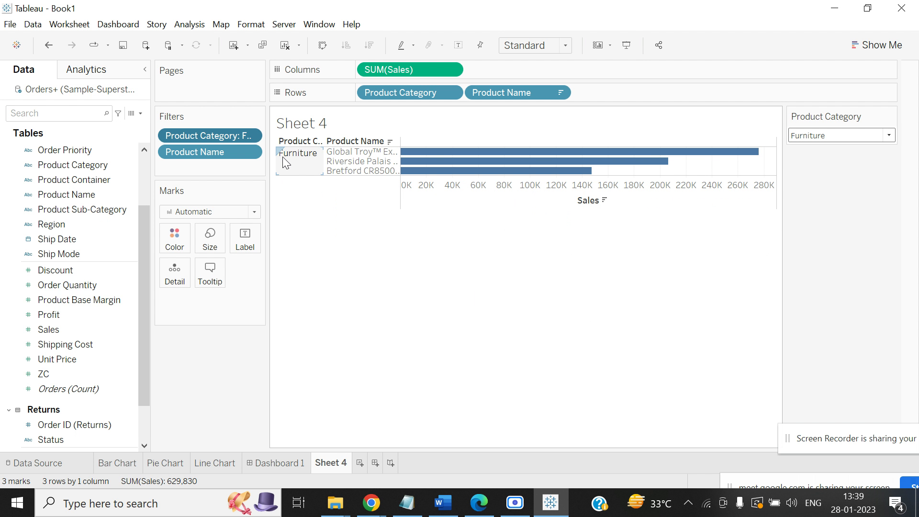
# Add the Product Category filter to context again, and switch it through Office Supplies and Technology to (All)
pyautogui.click(250, 136)
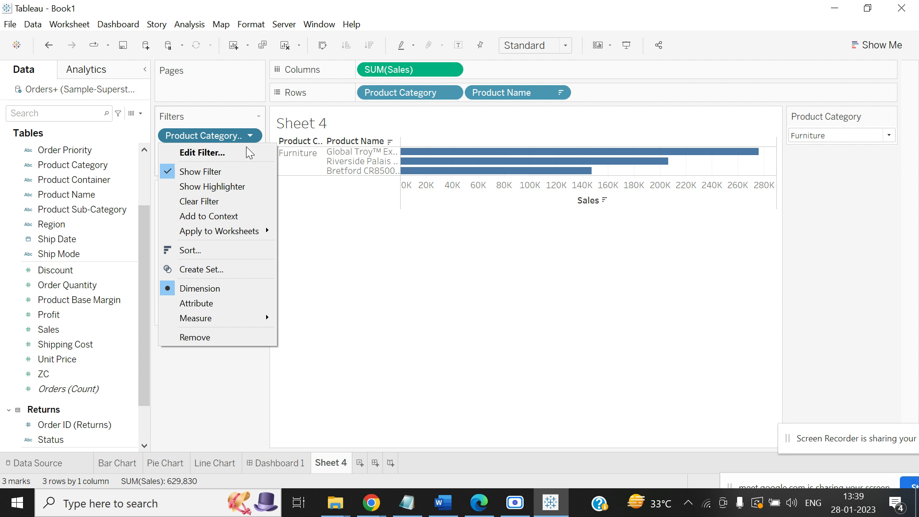
pyautogui.click(237, 219)
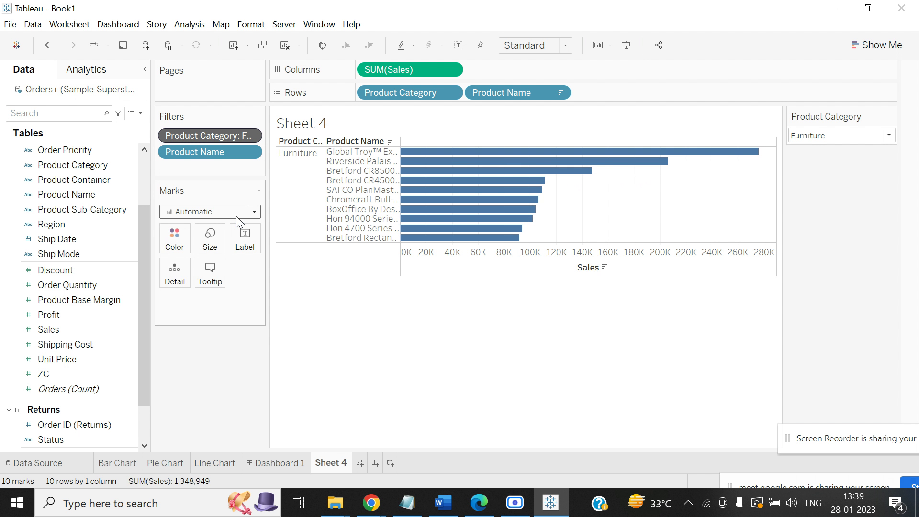
pyautogui.click(889, 135)
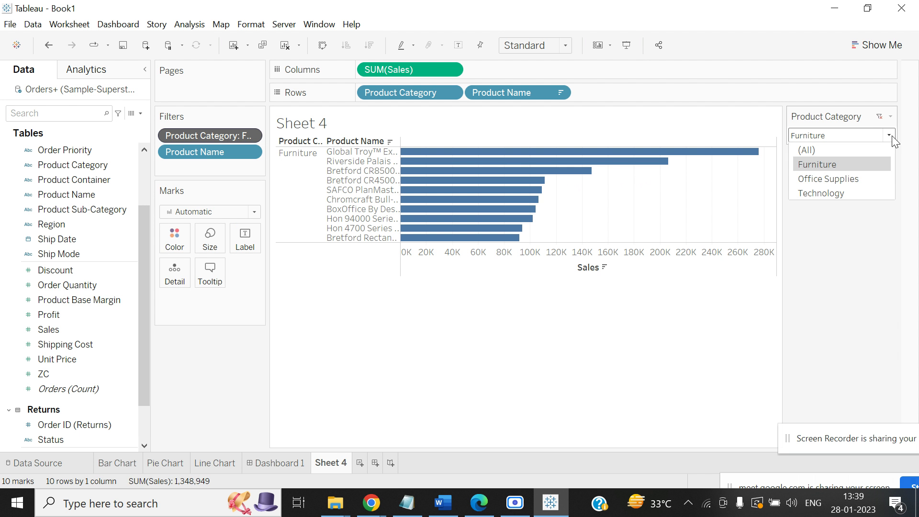
pyautogui.click(862, 178)
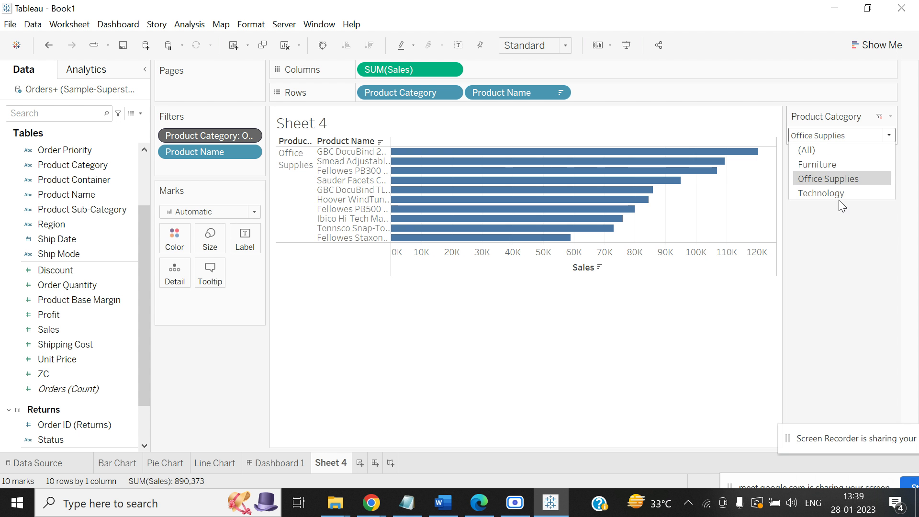
pyautogui.click(840, 191)
pyautogui.click(888, 136)
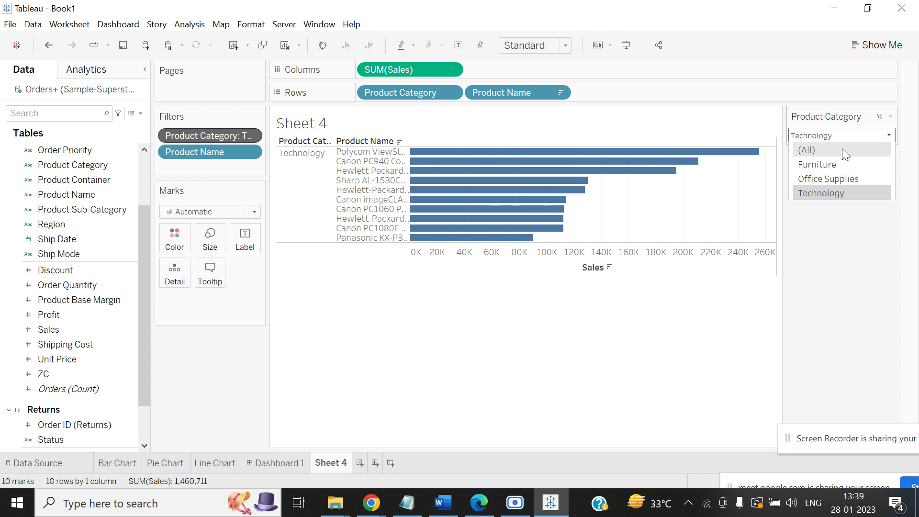
pyautogui.click(843, 151)
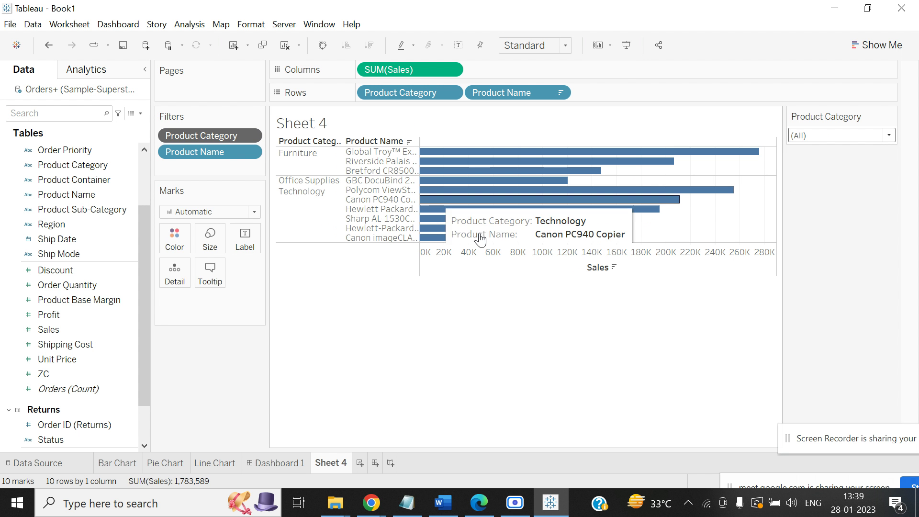
pyautogui.click(251, 136)
pyautogui.click(470, 322)
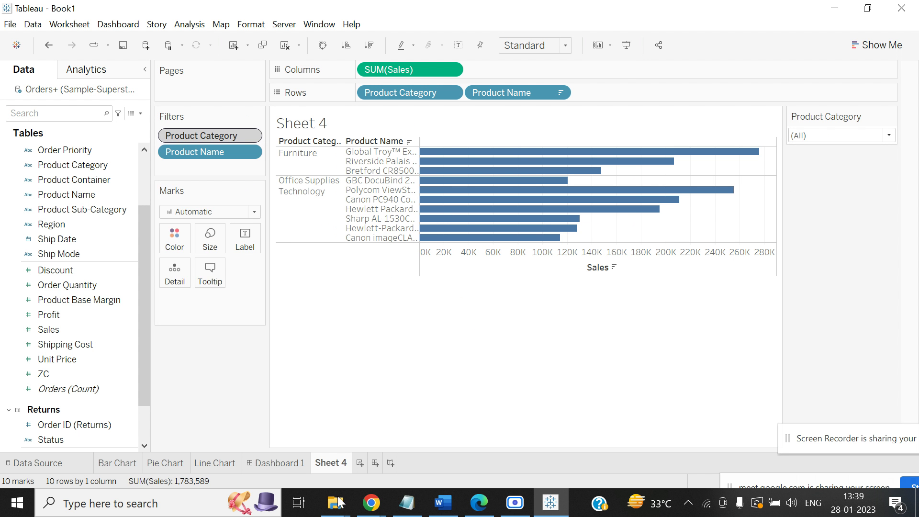
# Rename the Sheet 4 worksheet as Context Filter
pyautogui.rightClick(329, 467)
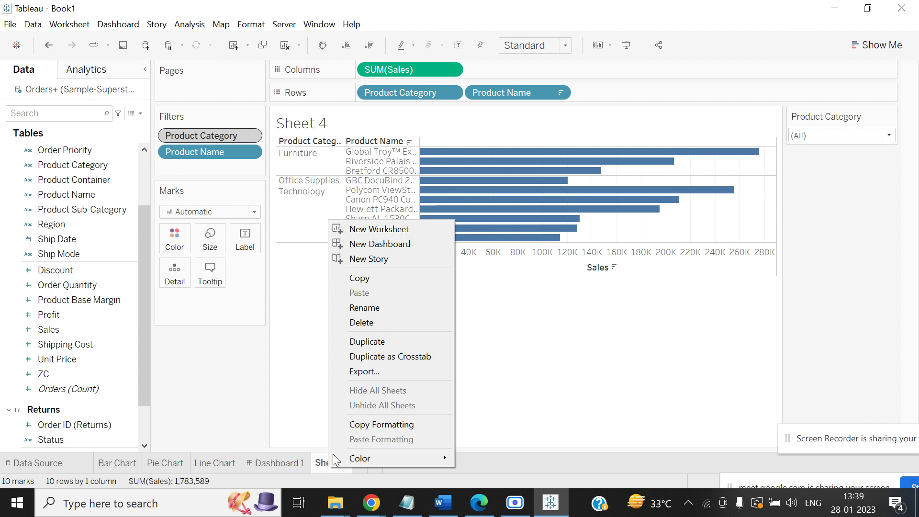
pyautogui.click(380, 309)
pyautogui.write('C')
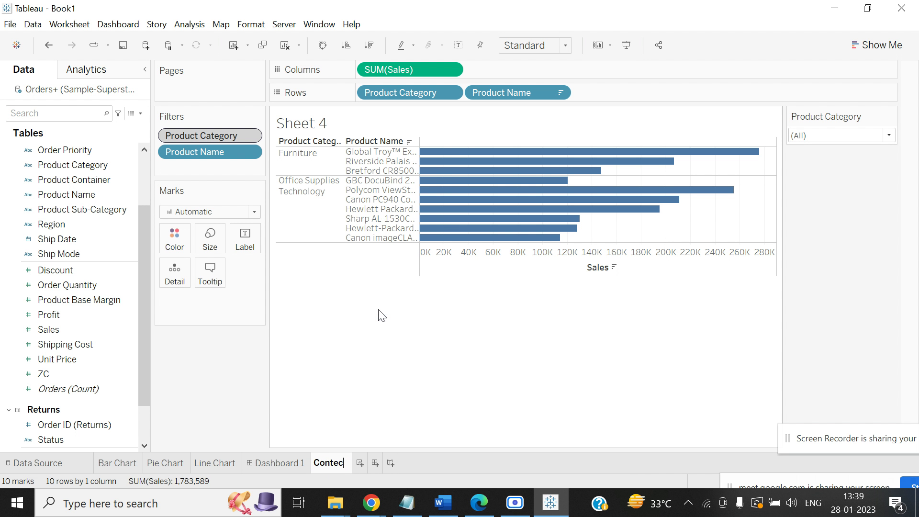
pyautogui.write('ontext Filter')
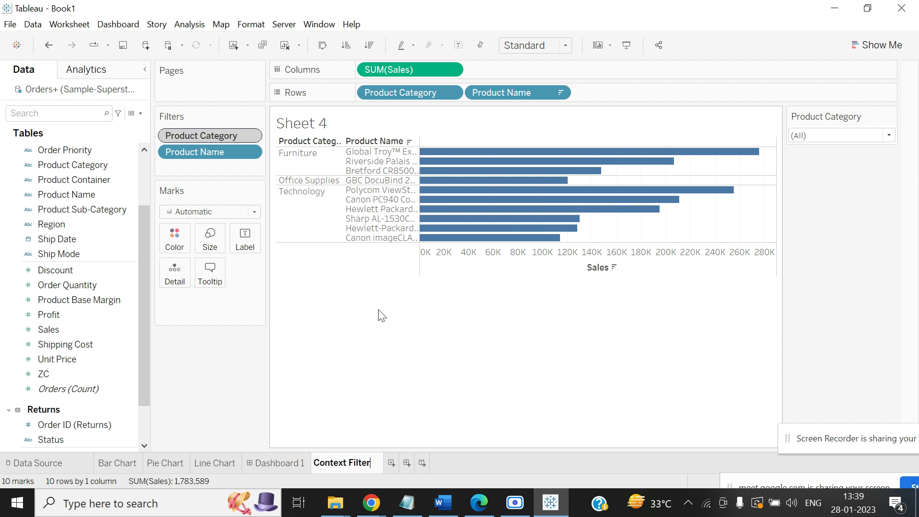
pyautogui.press('Return')
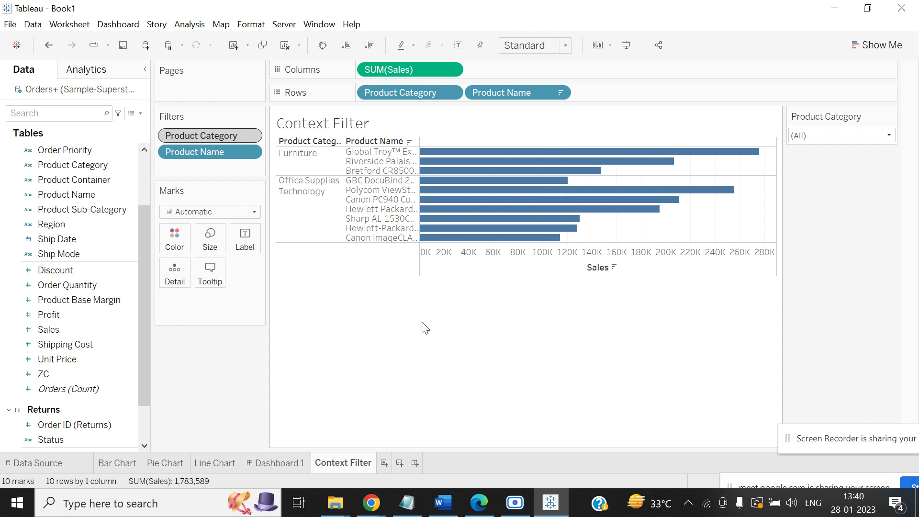
# On a new worksheet, chart Sales on Rows by Product Category and Product Sub-Category on Columns, and take Product Category off Columns
pyautogui.click(384, 463)
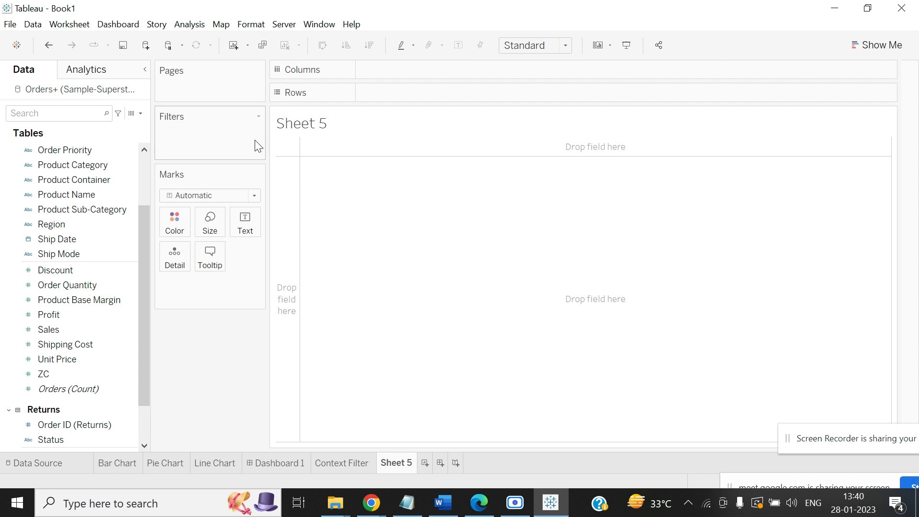
pyautogui.moveTo(142, 226); pyautogui.dragTo(142, 159)
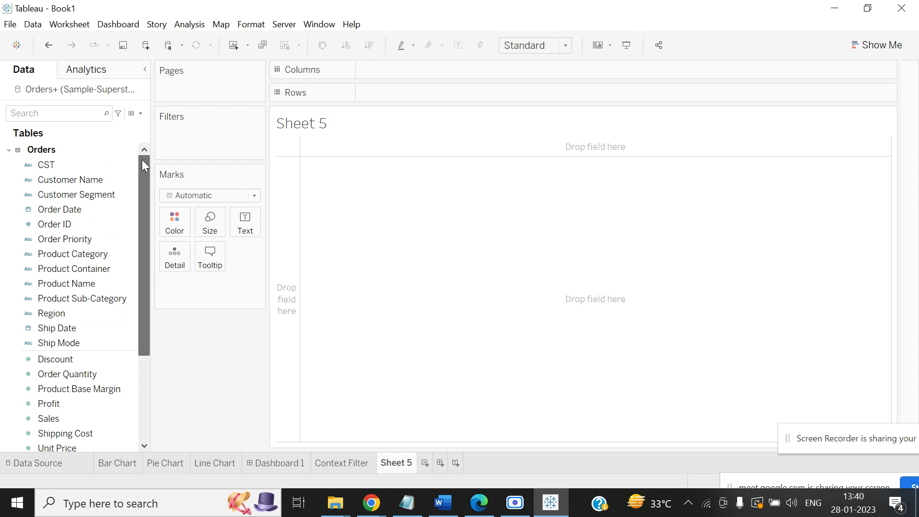
pyautogui.moveTo(78, 251); pyautogui.dragTo(407, 67)
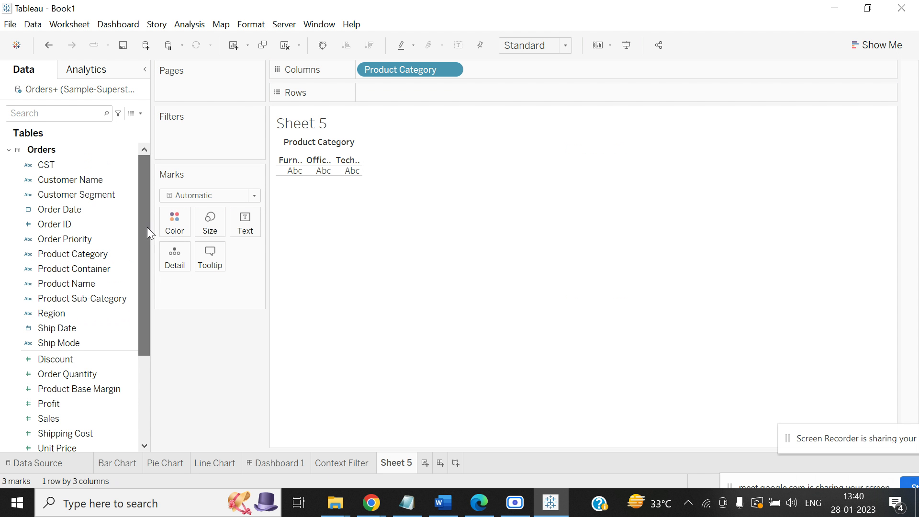
pyautogui.moveTo(147, 227); pyautogui.dragTo(136, 248)
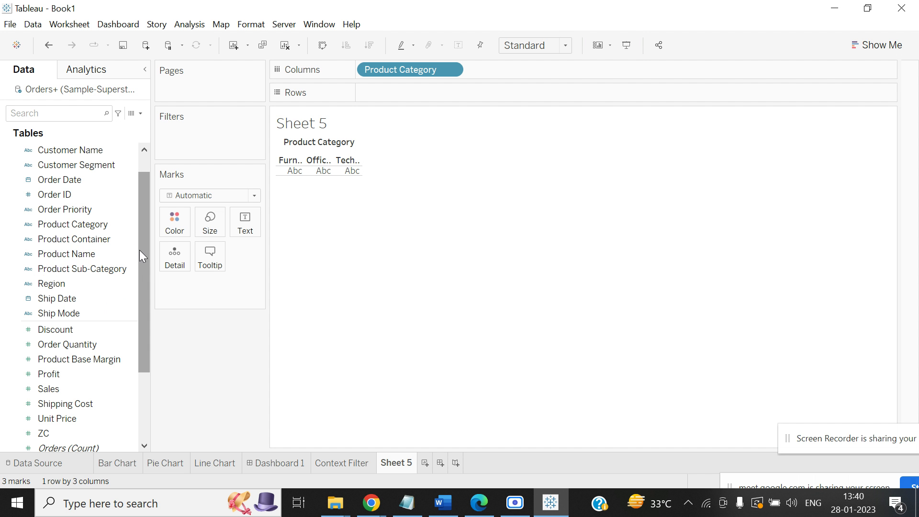
pyautogui.moveTo(140, 249); pyautogui.dragTo(142, 232)
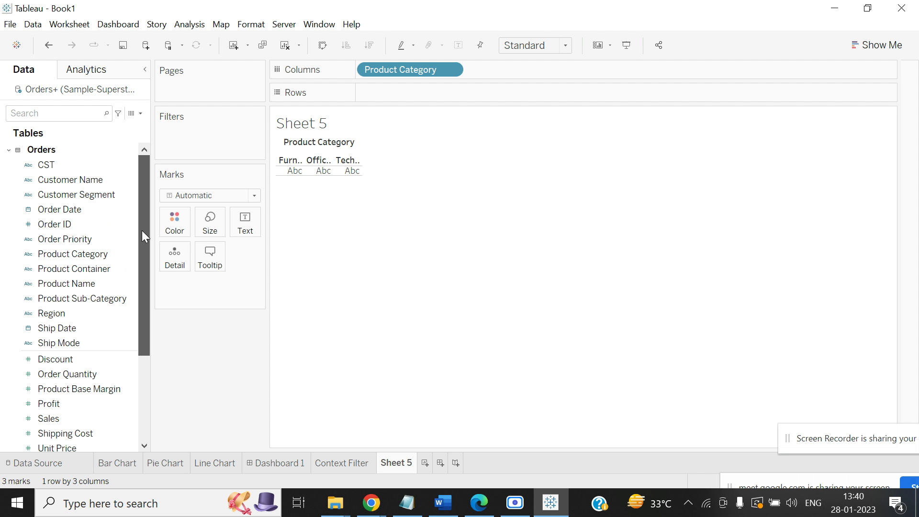
pyautogui.moveTo(93, 299); pyautogui.dragTo(544, 73)
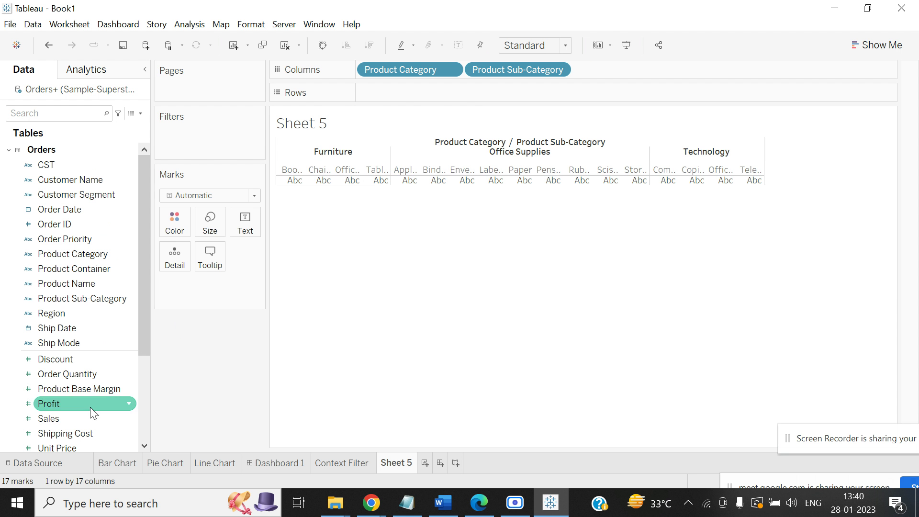
pyautogui.moveTo(87, 417); pyautogui.dragTo(421, 94)
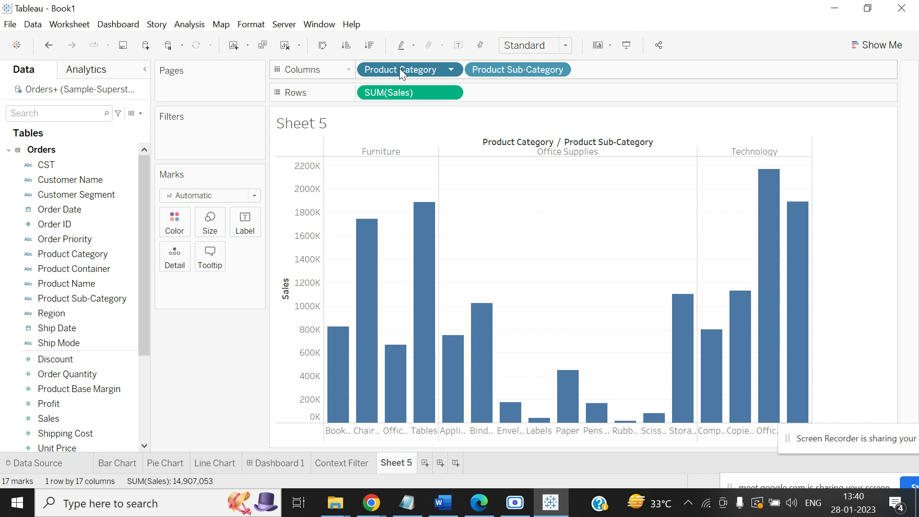
pyautogui.moveTo(399, 68); pyautogui.dragTo(47, 226)
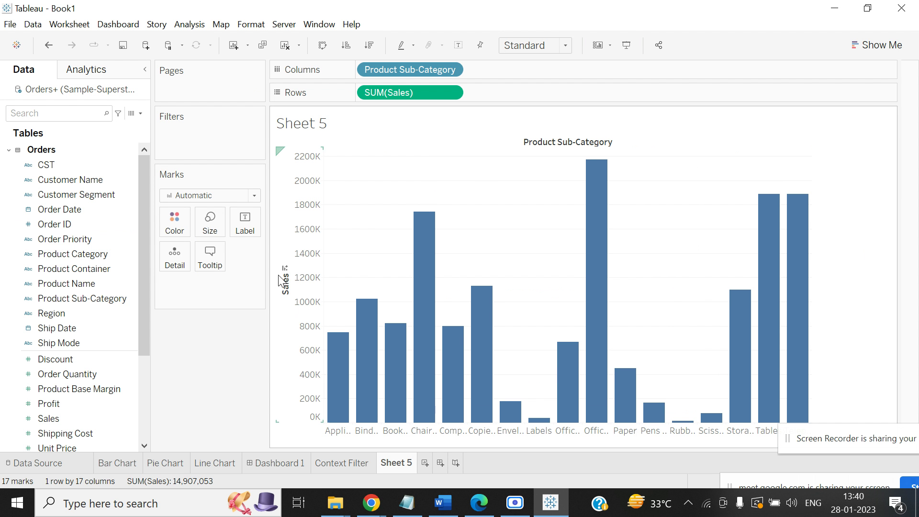
# Add a per-pane reference line at the average of SUM(Sales) to the Sales axis, and view its tooltip
pyautogui.rightClick(282, 235)
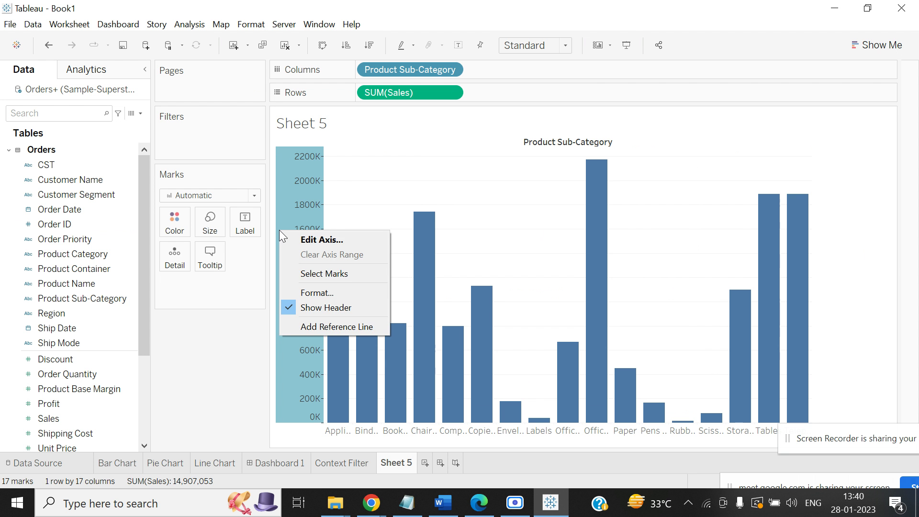
pyautogui.click(326, 327)
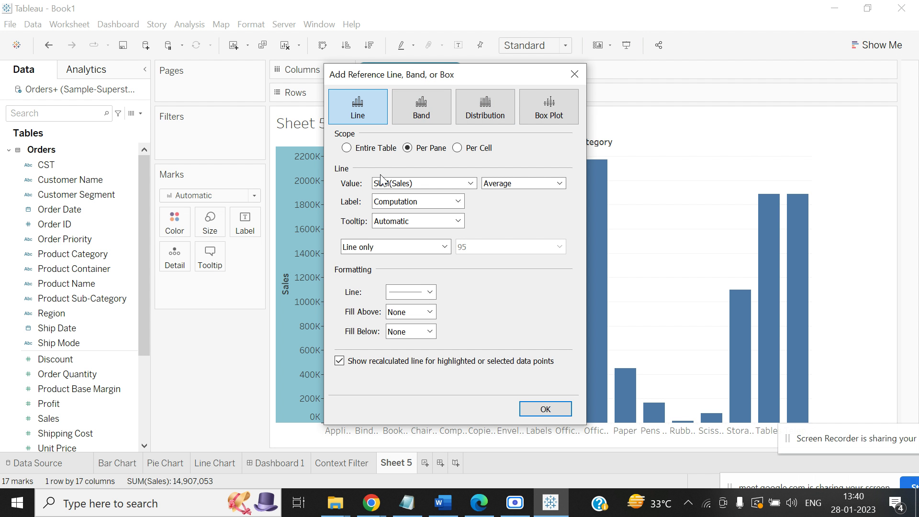
pyautogui.click(546, 411)
pyautogui.moveTo(343, 318)
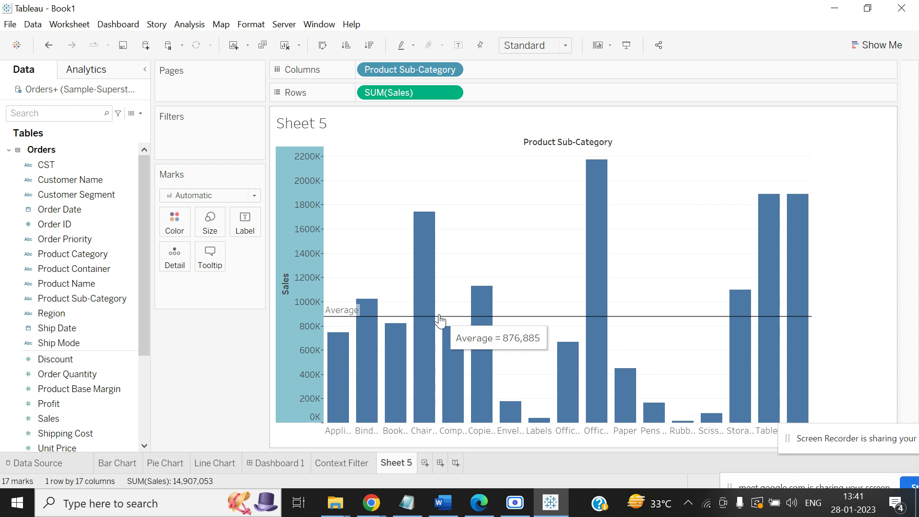
# Edit the average reference line on the Sales axis to show a Value label, a dashed line and a light cream fill above
pyautogui.rightClick(285, 333)
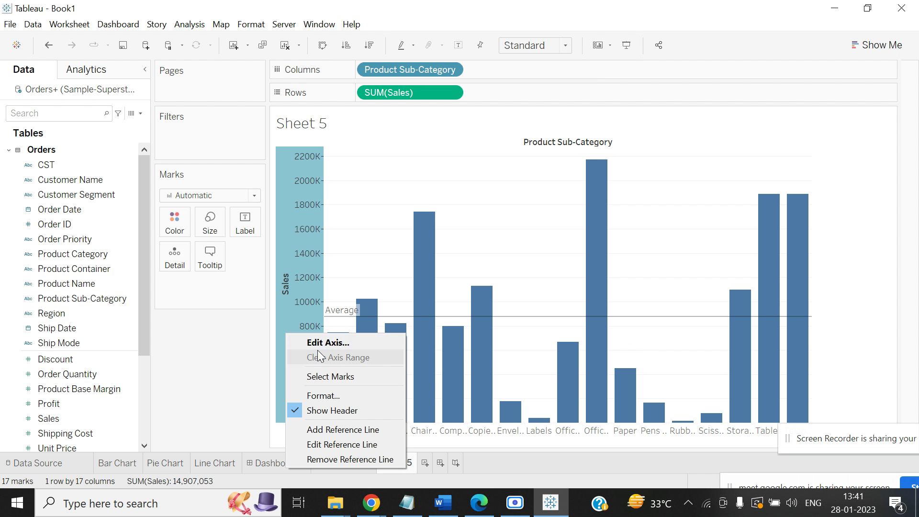
pyautogui.click(335, 449)
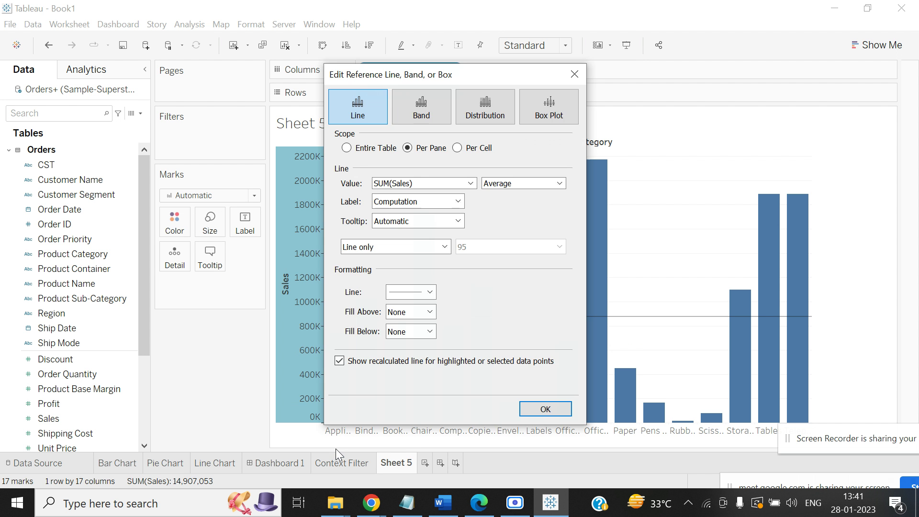
pyautogui.click(459, 202)
pyautogui.click(433, 223)
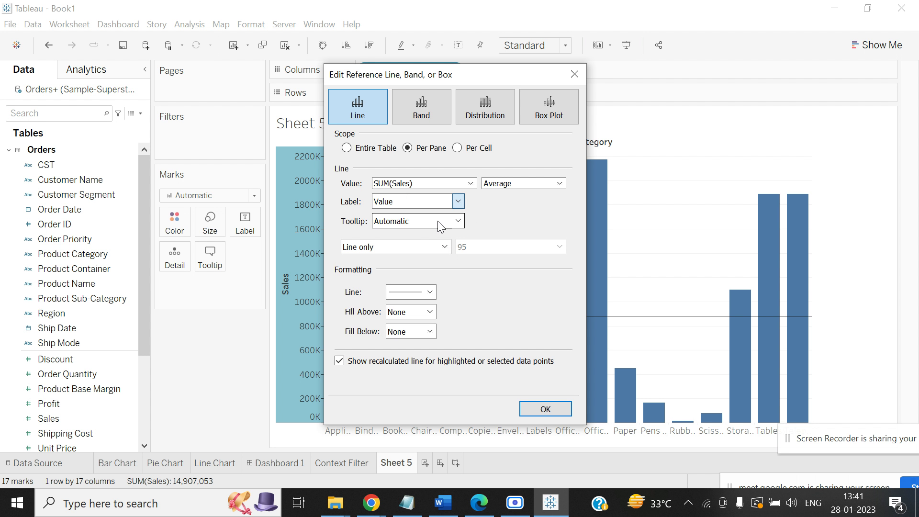
pyautogui.click(429, 292)
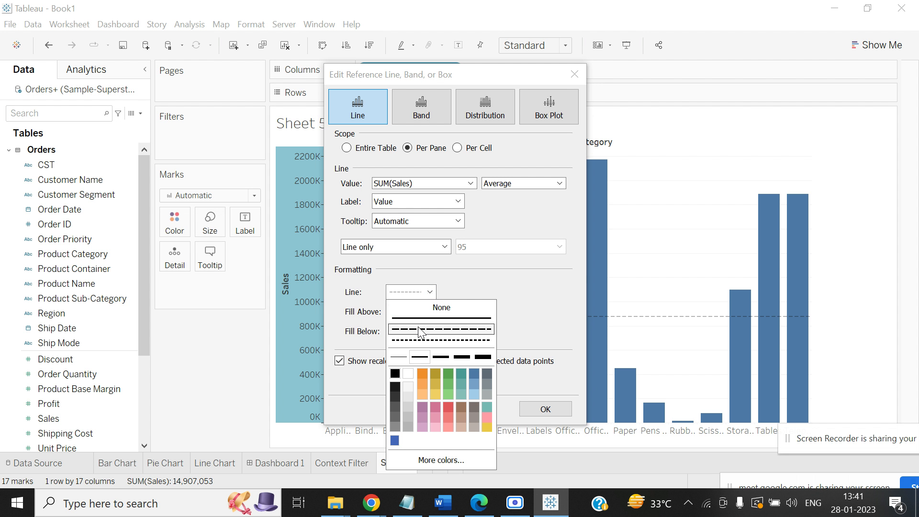
pyautogui.click(568, 291)
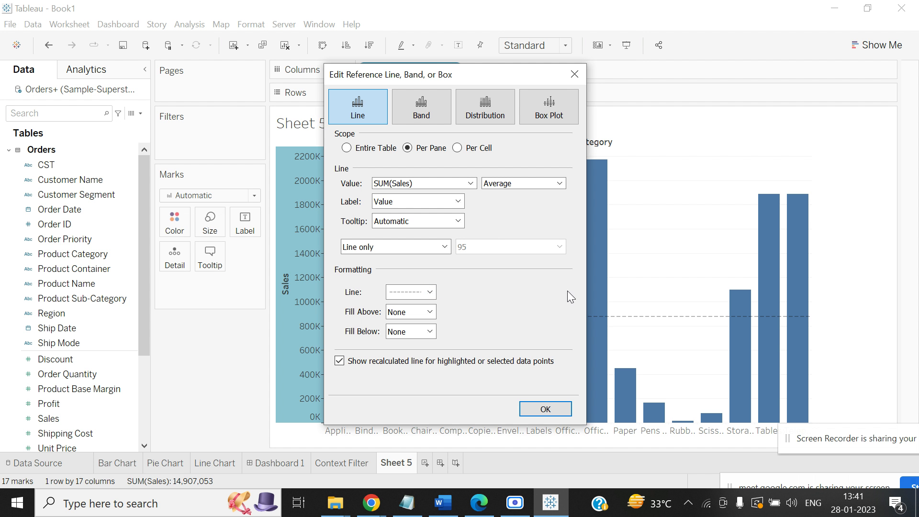
pyautogui.click(429, 312)
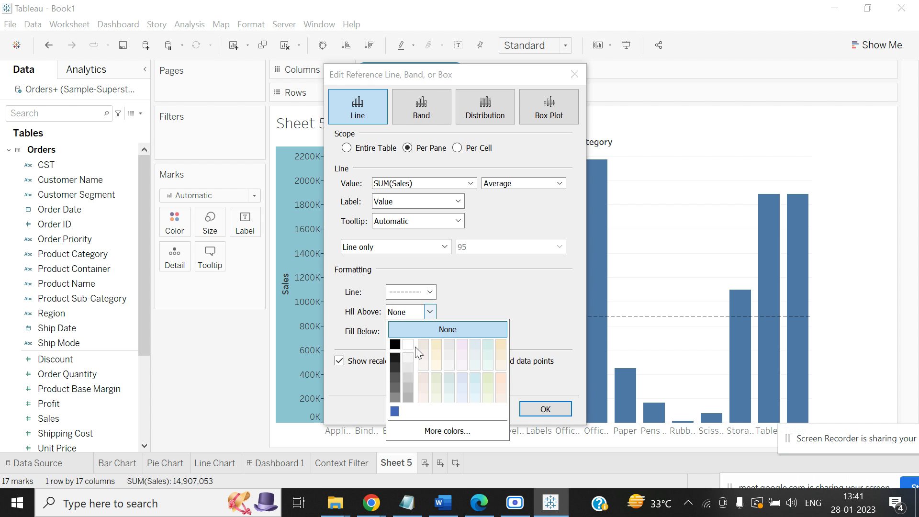
pyautogui.click(436, 359)
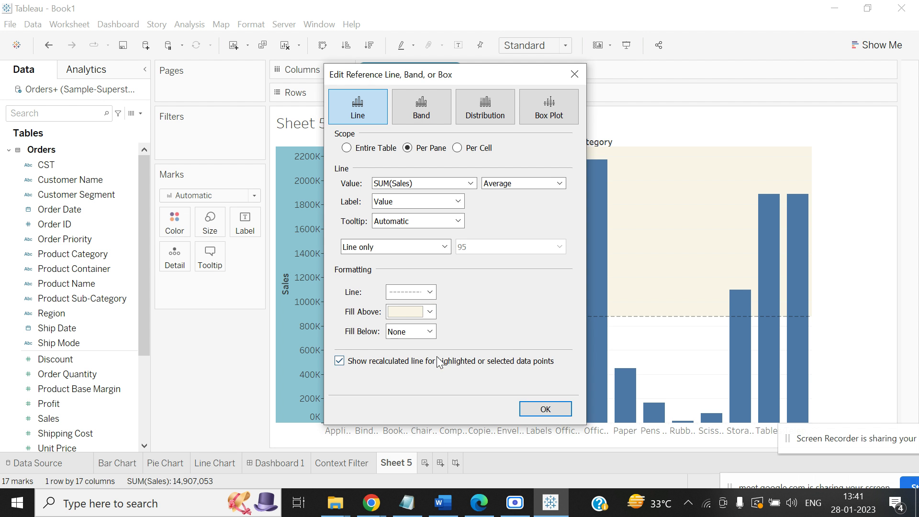
pyautogui.click(539, 408)
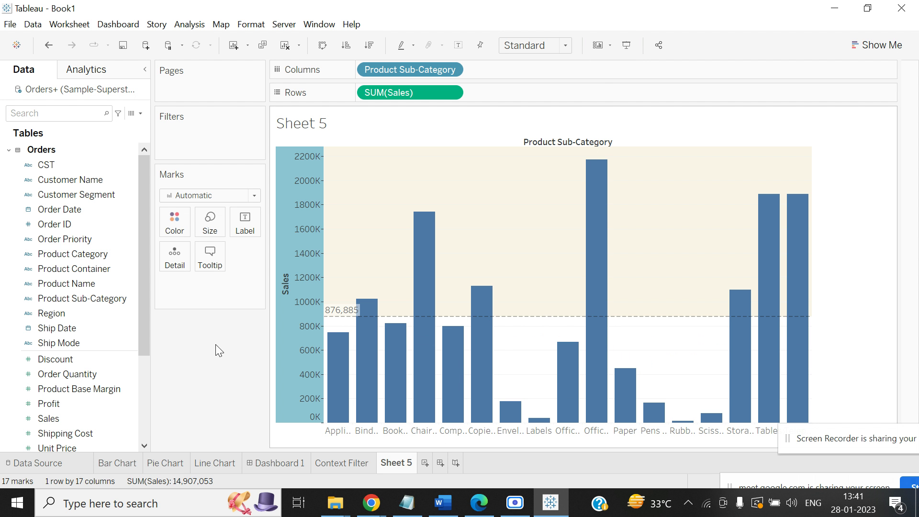
# Add Product Category to Columns ahead of Product Sub-Category
pyautogui.moveTo(140, 200); pyautogui.dragTo(140, 230)
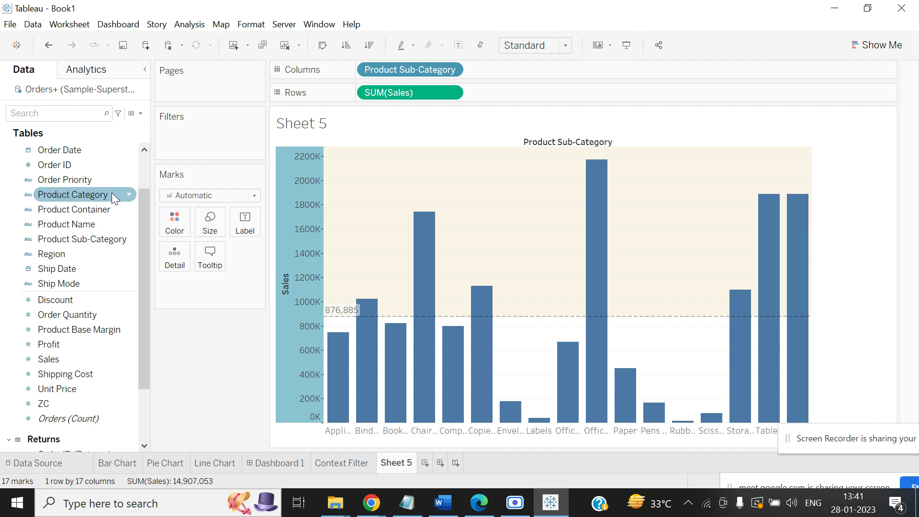
pyautogui.moveTo(108, 191); pyautogui.dragTo(377, 78)
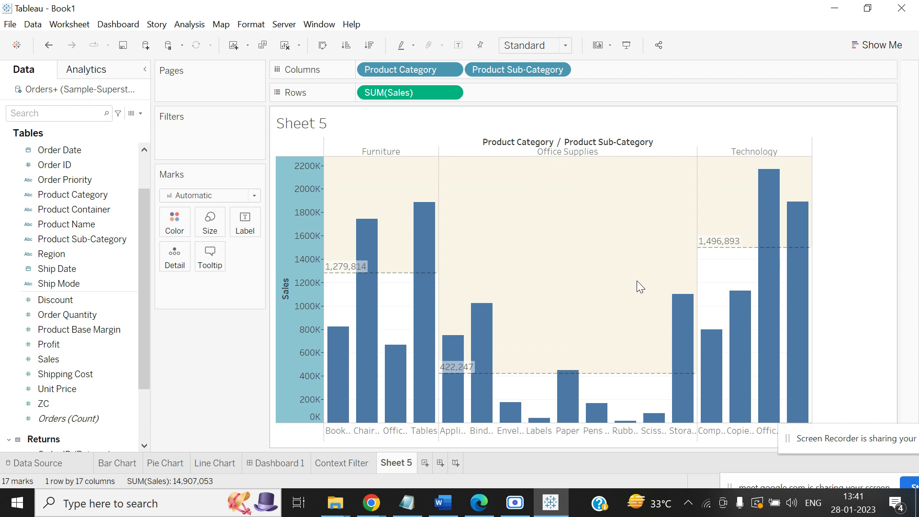
# Change the Sales reference line to a per-pane band from minimum to maximum, with Value labels at both ends and a light cream fill
pyautogui.rightClick(292, 223)
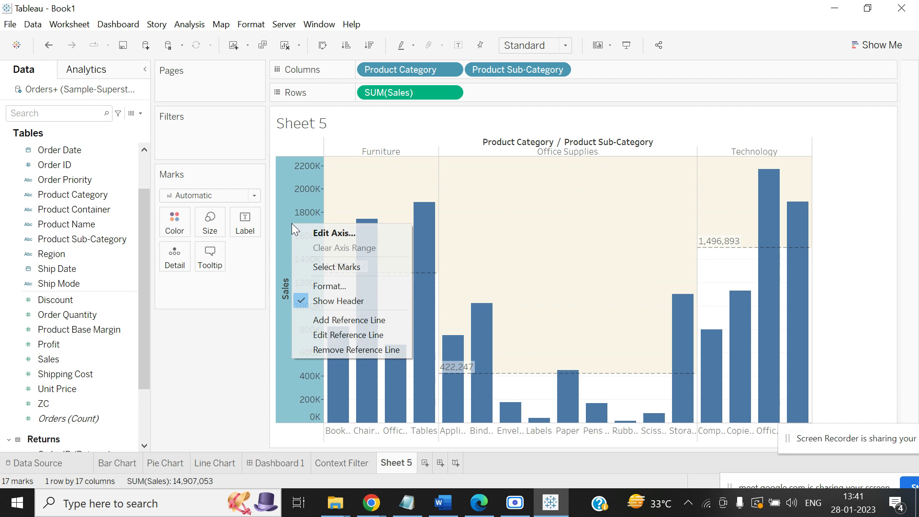
pyautogui.click(332, 334)
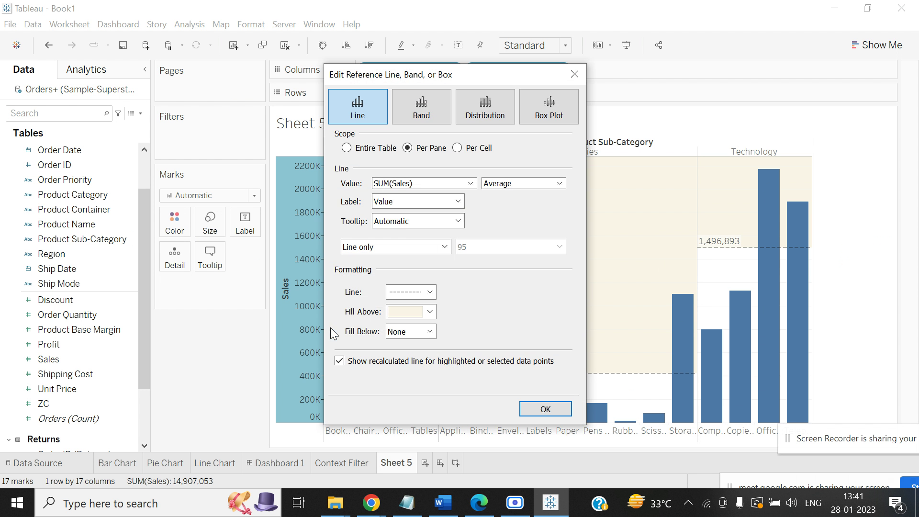
pyautogui.click(419, 114)
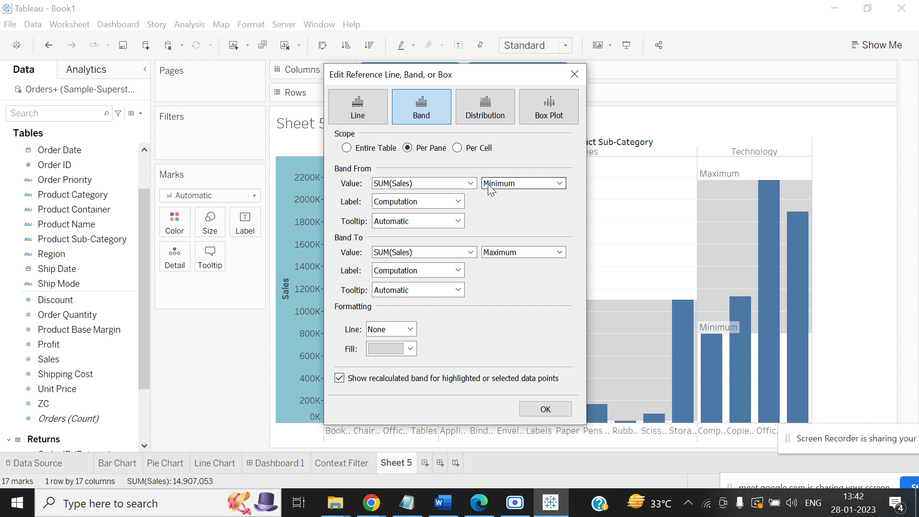
pyautogui.click(461, 202)
pyautogui.click(442, 222)
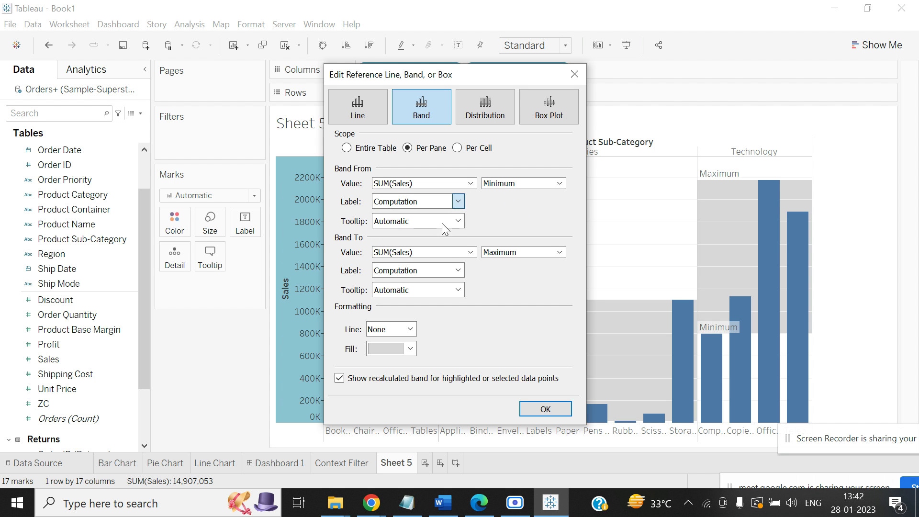
pyautogui.click(458, 270)
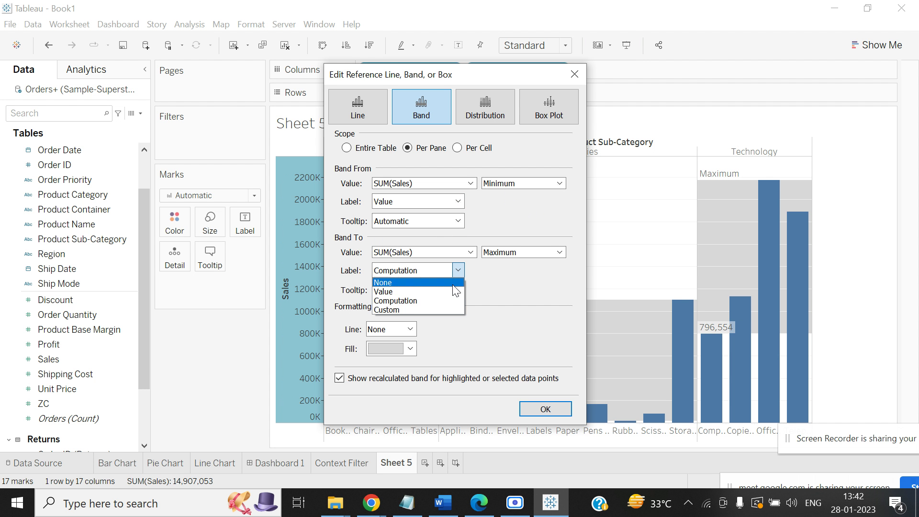
pyautogui.click(446, 291)
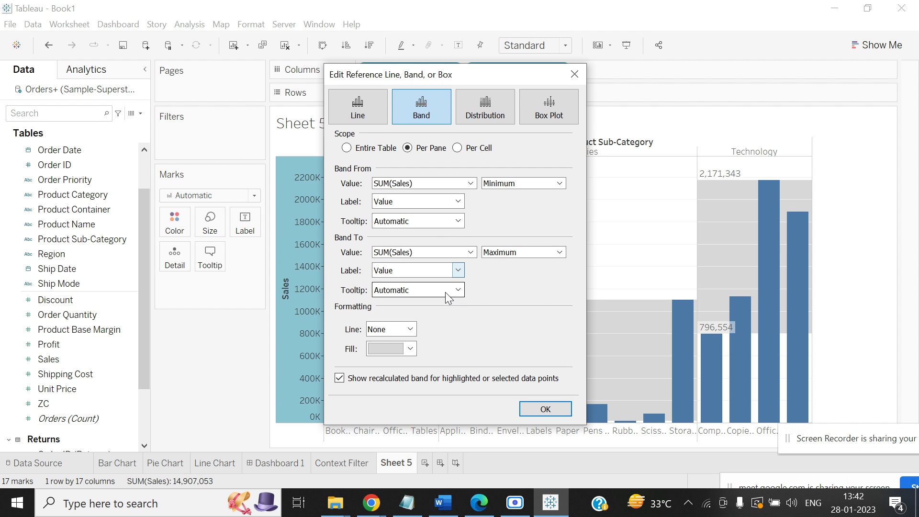
pyautogui.click(415, 332)
pyautogui.click(418, 335)
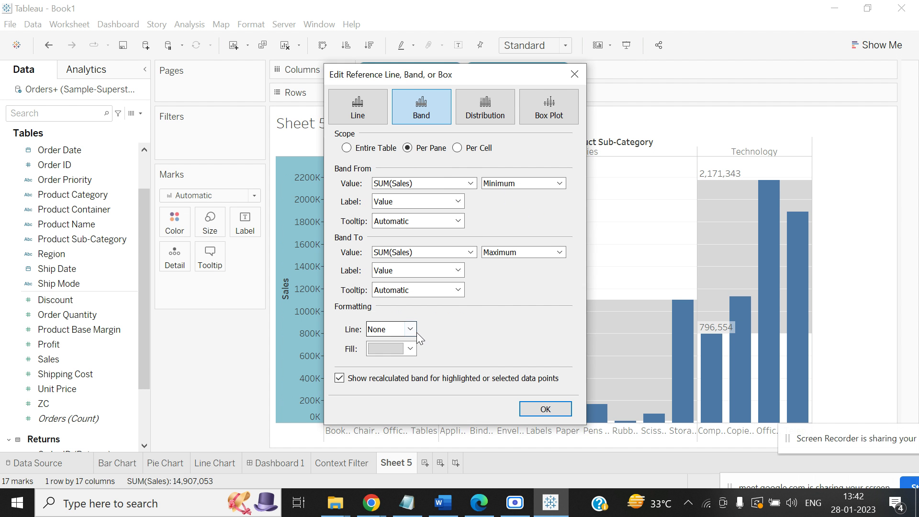
pyautogui.click(409, 350)
pyautogui.click(416, 389)
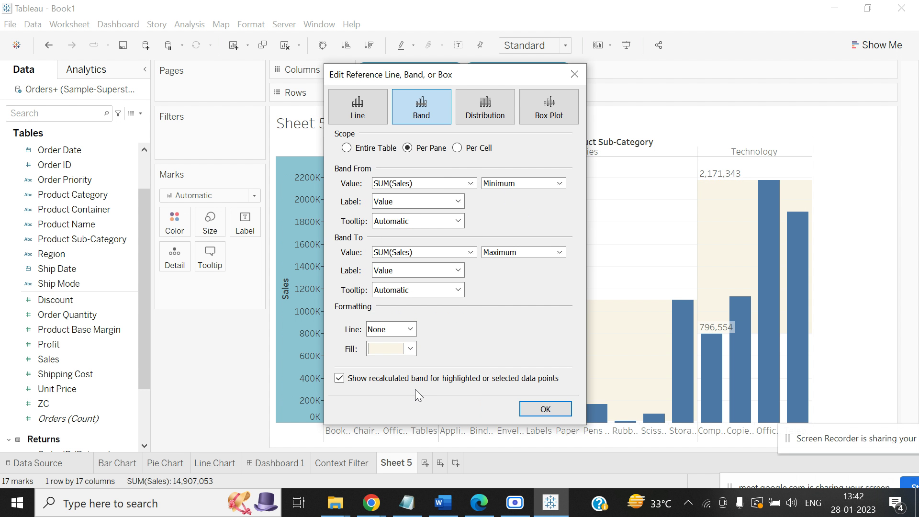
pyautogui.click(549, 408)
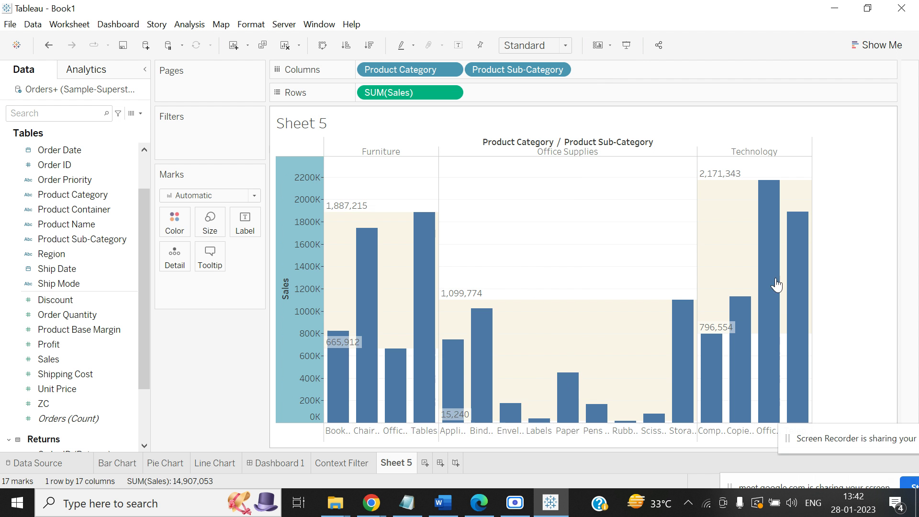
# Examine the aggregation options for the start value of the Sales reference band, keeping Minimum
pyautogui.moveTo(335, 357)
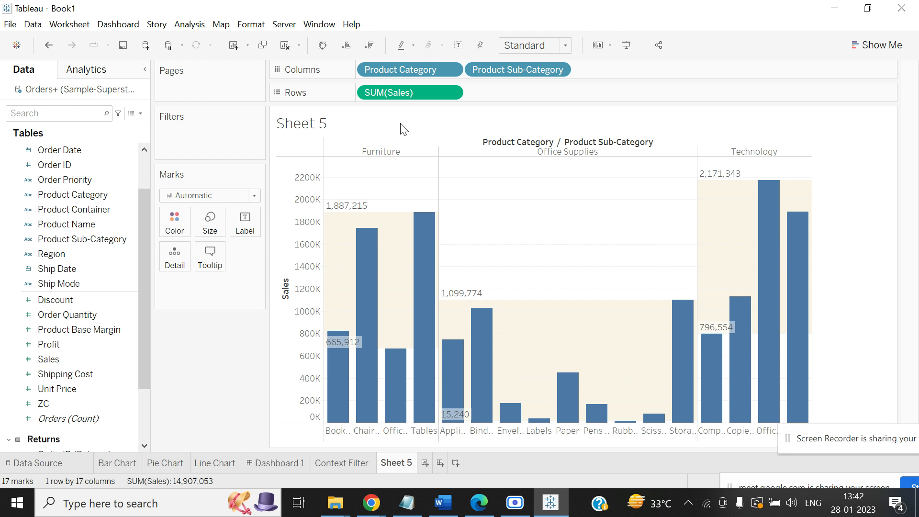
pyautogui.rightClick(294, 230)
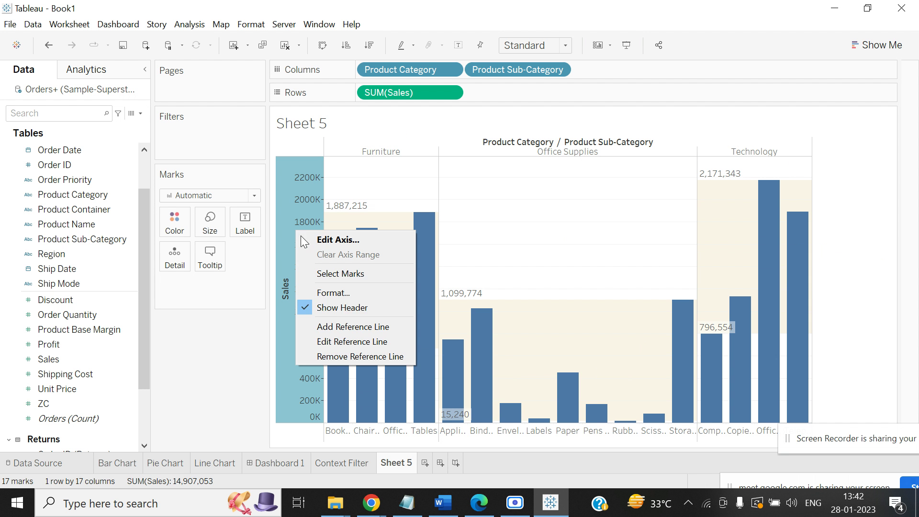
pyautogui.click(342, 342)
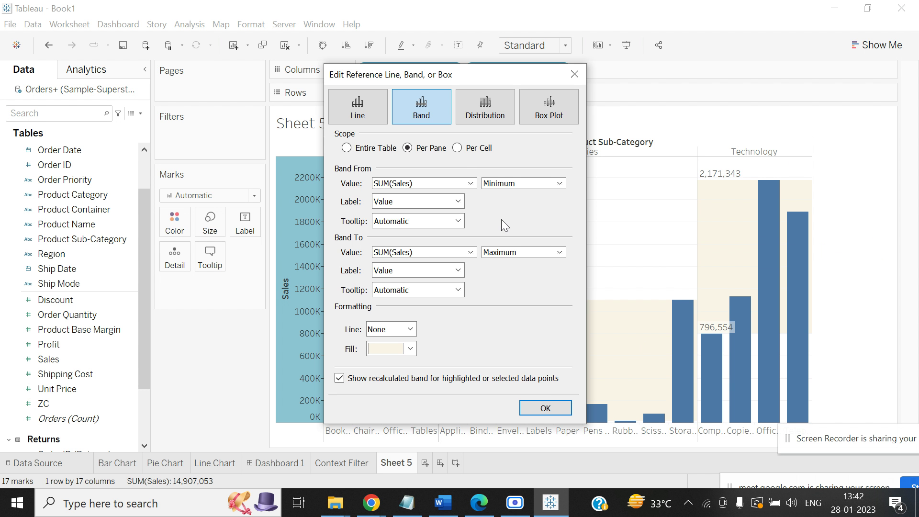
pyautogui.click(560, 184)
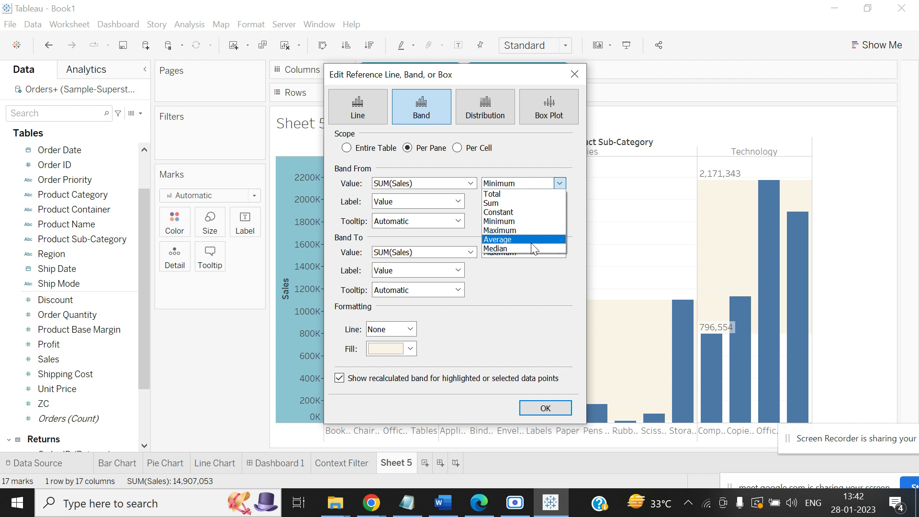
pyautogui.click(571, 298)
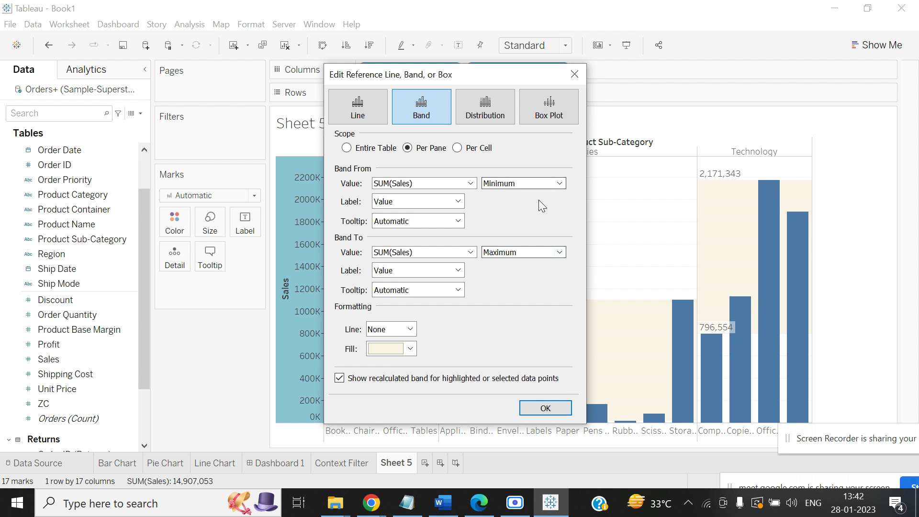
pyautogui.click(563, 408)
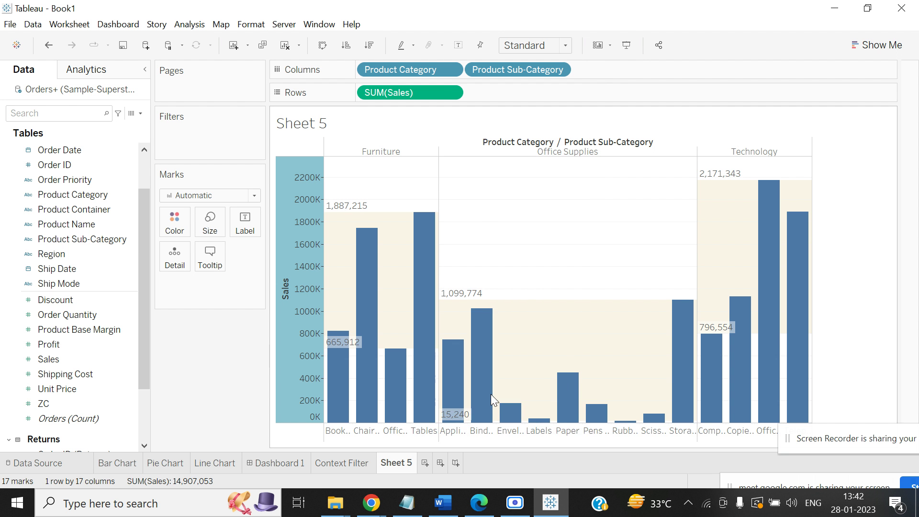
# Rename the Sheet 5 worksheet as Refernace Band
pyautogui.rightClick(398, 464)
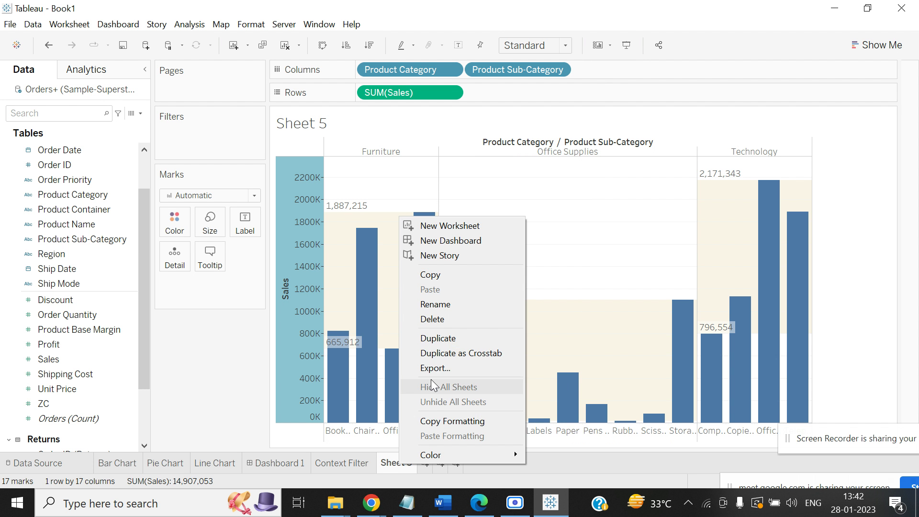
pyautogui.click(434, 303)
pyautogui.write('Referna')
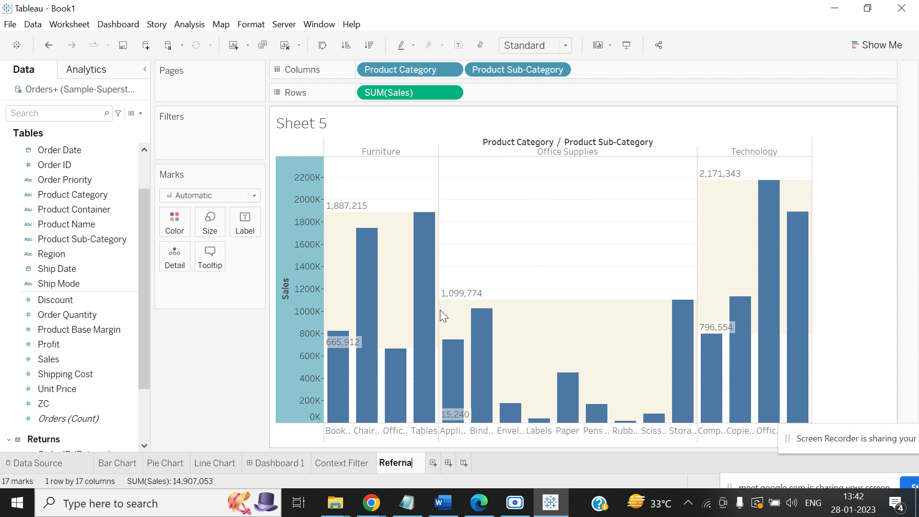
pyautogui.write('ce Ban')
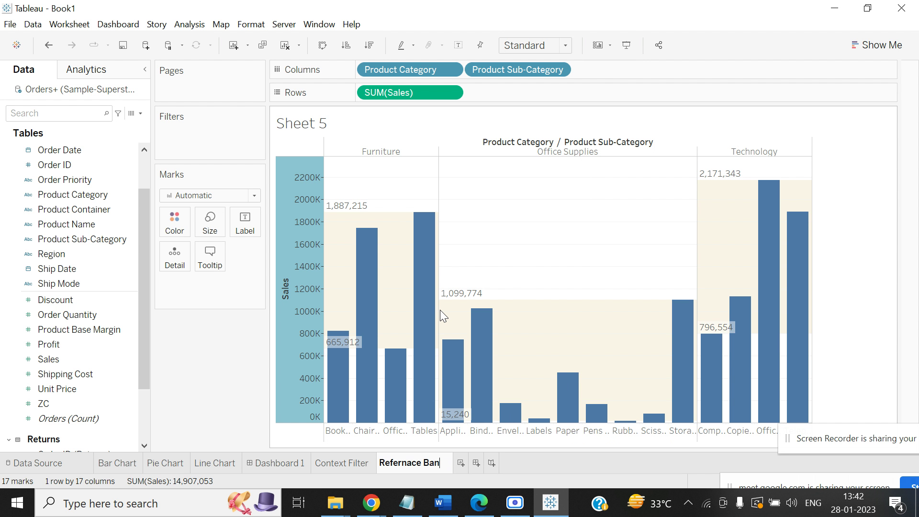
pyautogui.write('d')
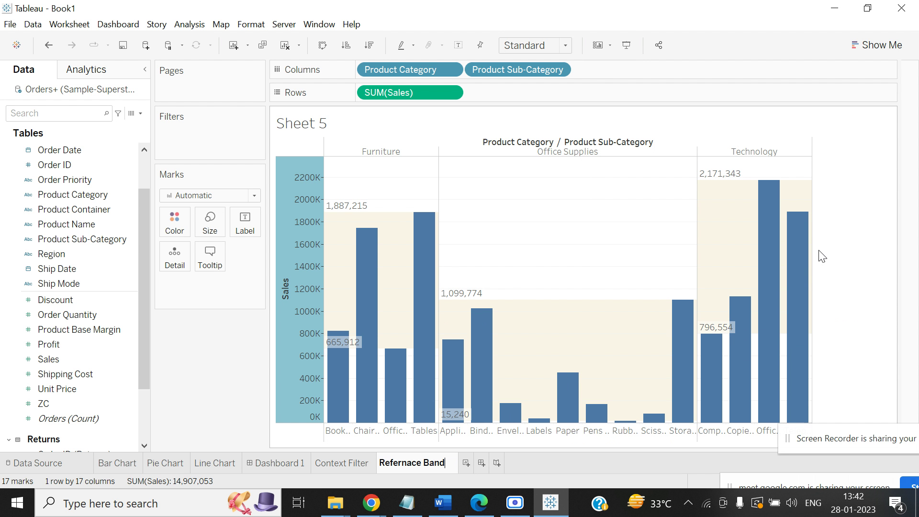
pyautogui.press('Return')
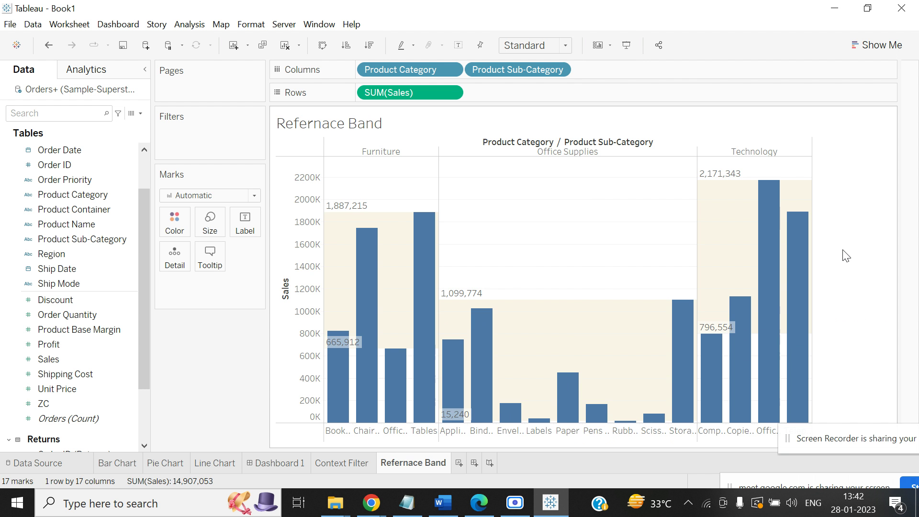
# Add a new worksheet after the Refernace Band sheet and open its name for editing
pyautogui.click(461, 462)
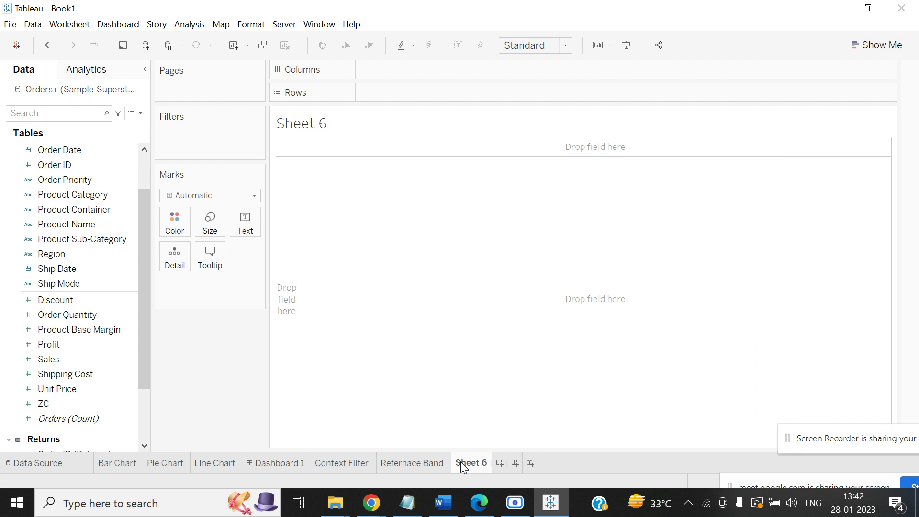
pyautogui.rightClick(462, 463)
pyautogui.click(523, 309)
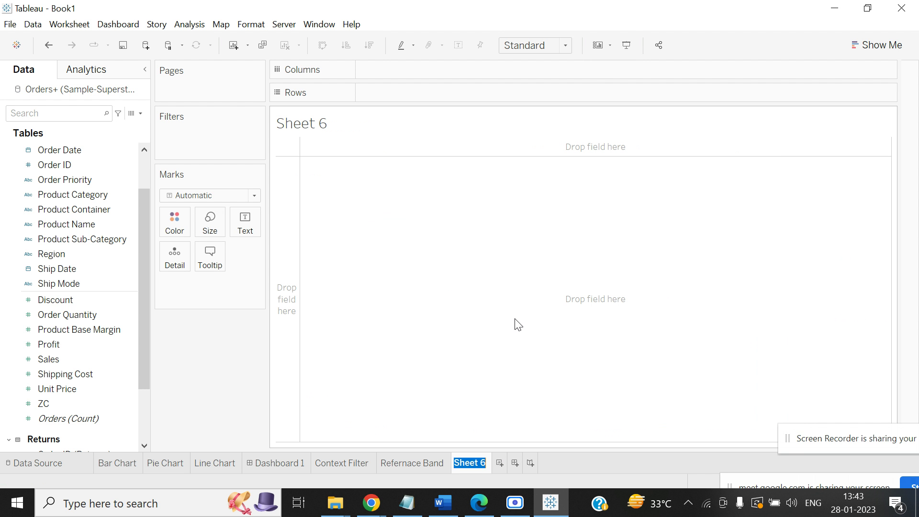
# Rename the new sheet as "Scater Plot"
pyautogui.write('Scater Plot')
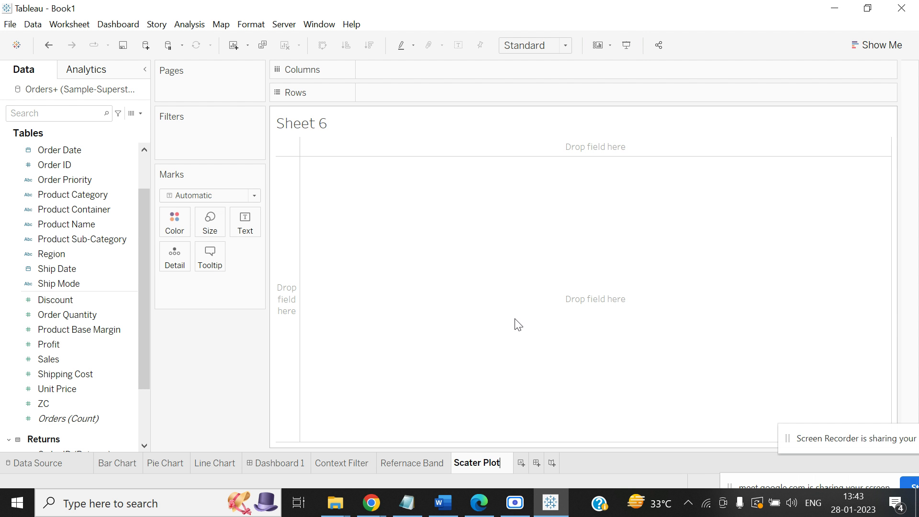
pyautogui.press('Return')
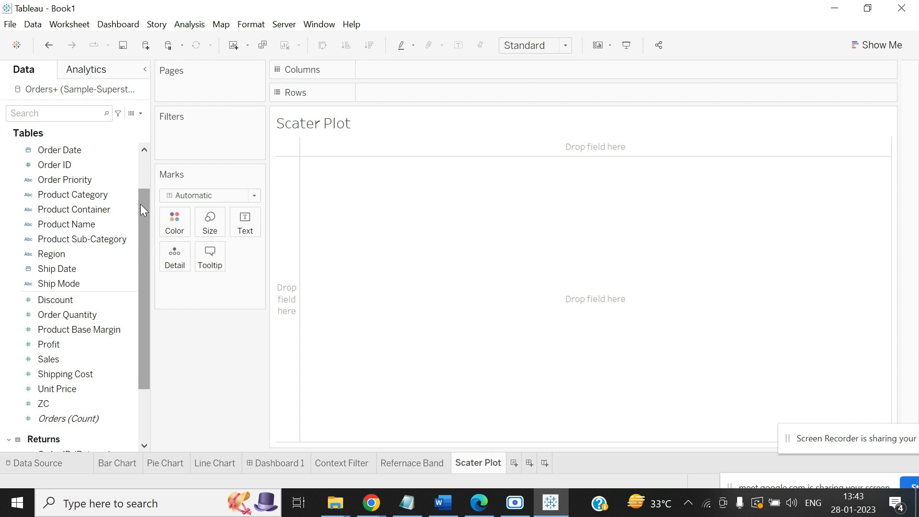
# Build a scatter plot from Product Name, Sales and Profit using the Show Me chart suggestions
pyautogui.moveTo(140, 203); pyautogui.dragTo(139, 187)
pyautogui.click(101, 240)
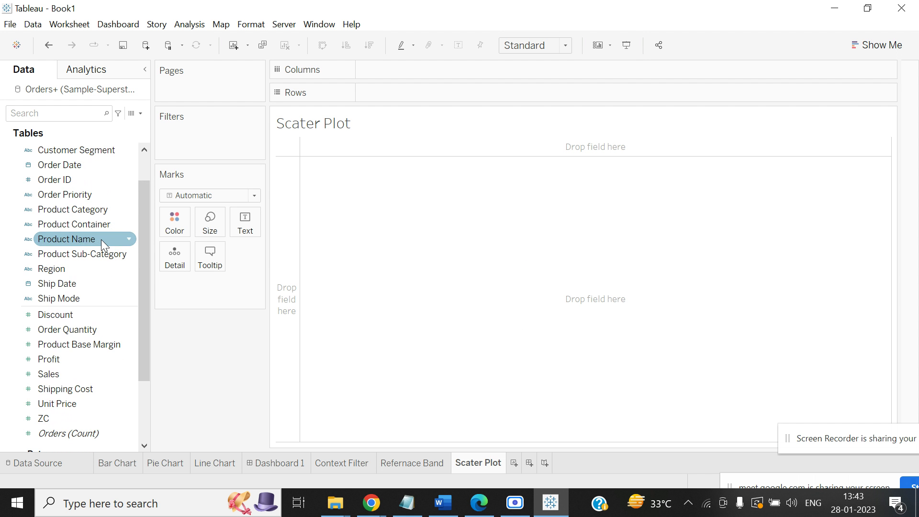
pyautogui.moveTo(145, 246); pyautogui.dragTo(146, 291)
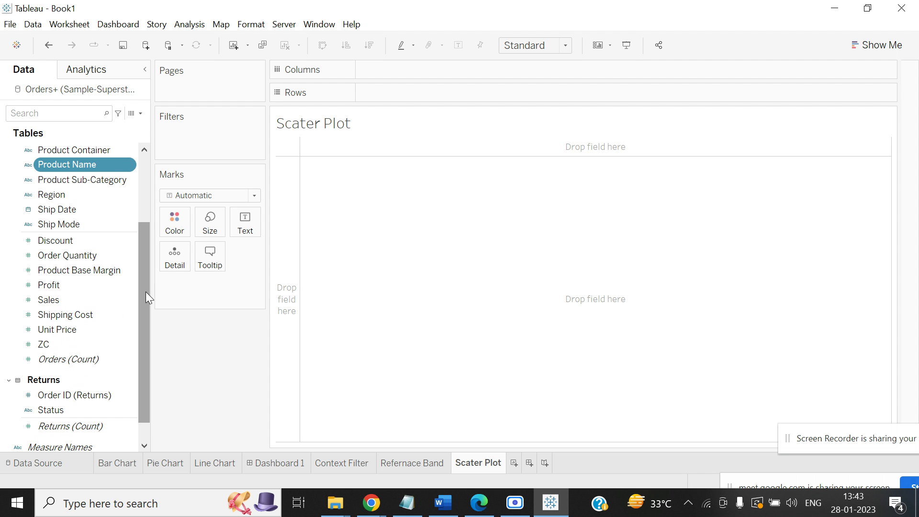
pyautogui.click(92, 298)
pyautogui.keyDown('ctrl'); pyautogui.click(90, 288); pyautogui.keyUp('ctrl')
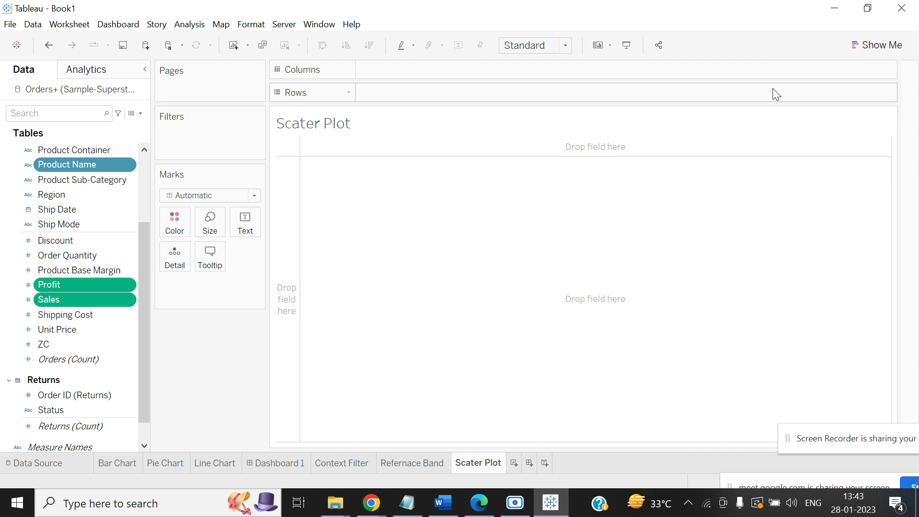
pyautogui.click(886, 44)
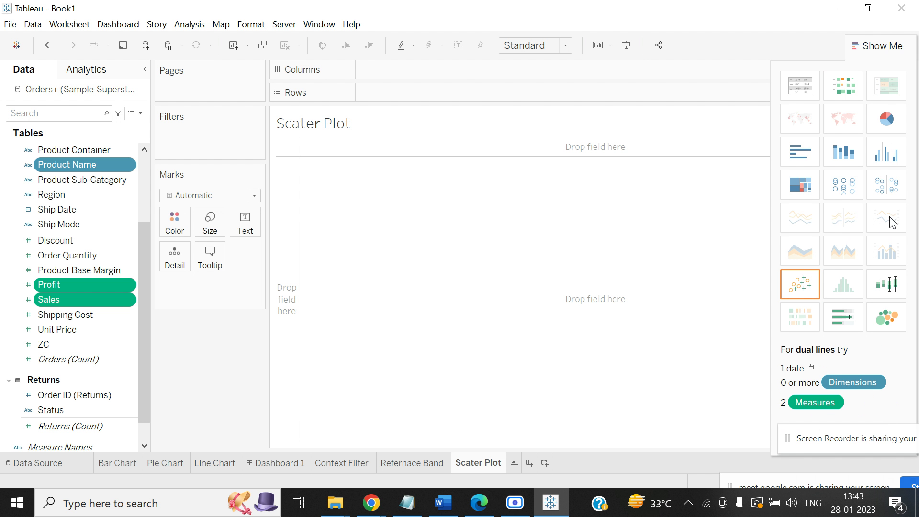
pyautogui.click(799, 286)
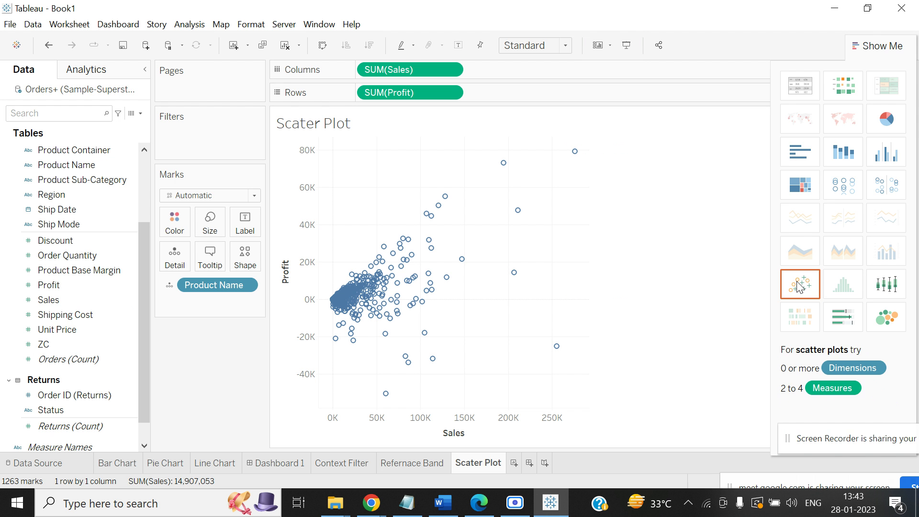
pyautogui.click(880, 45)
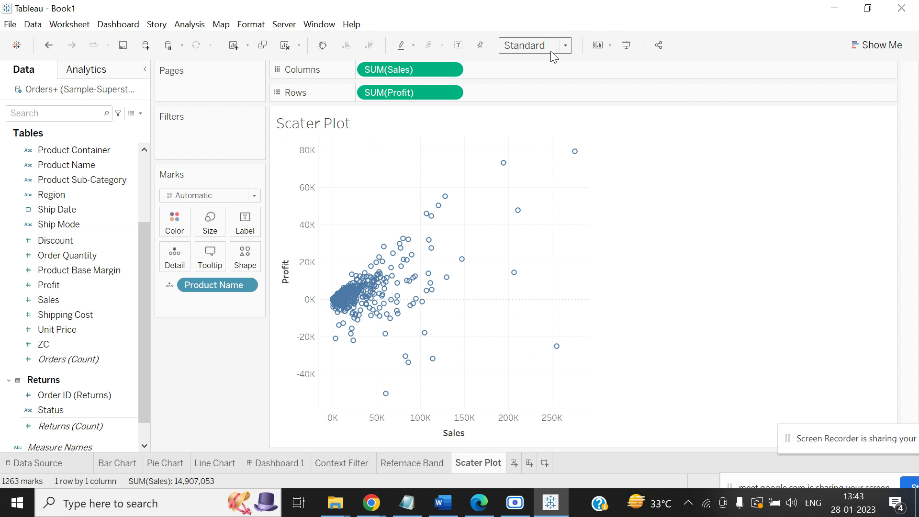
# Fit the scatter plot to Entire View and colour its marks by Product Category
pyautogui.click(564, 46)
pyautogui.click(556, 99)
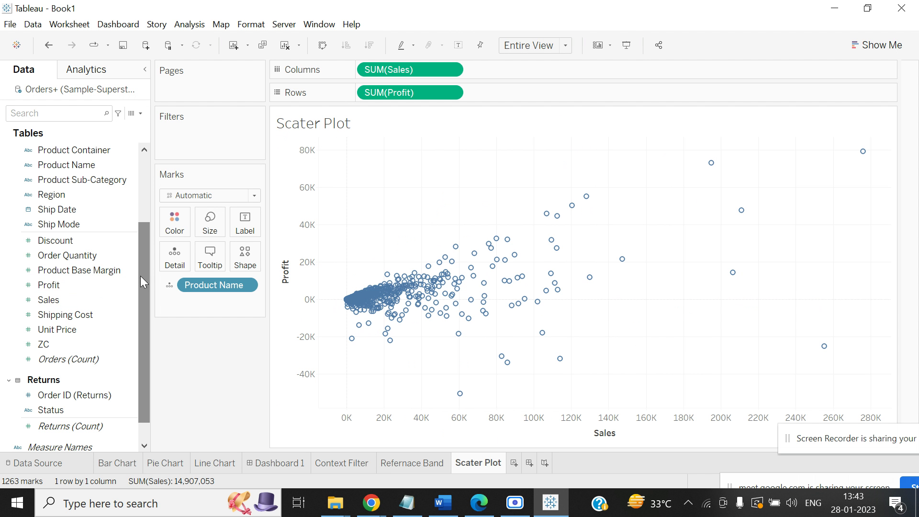
pyautogui.moveTo(140, 275); pyautogui.dragTo(140, 180)
pyautogui.moveTo(108, 253); pyautogui.dragTo(175, 221)
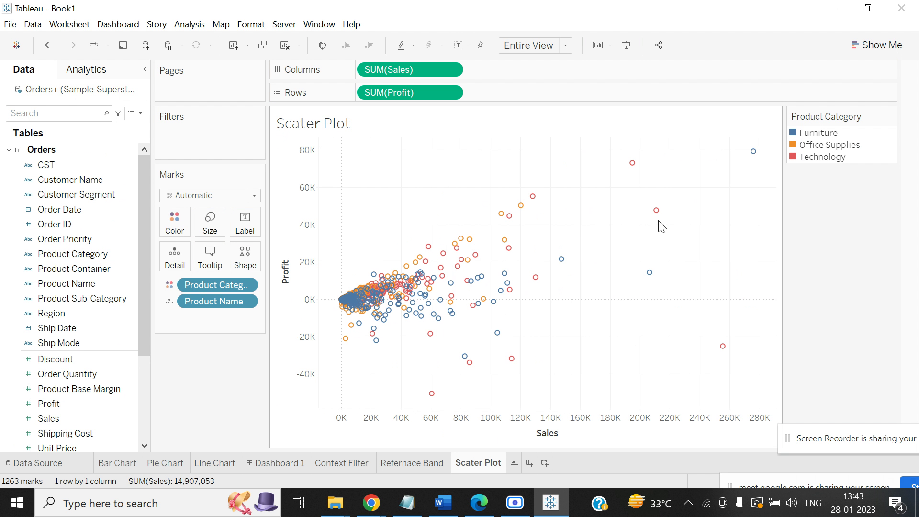
pyautogui.moveTo(563, 262)
# Start a per-pane average reference line for SUM(Profit) on the Profit axis with a Custom label
pyautogui.rightClick(291, 195)
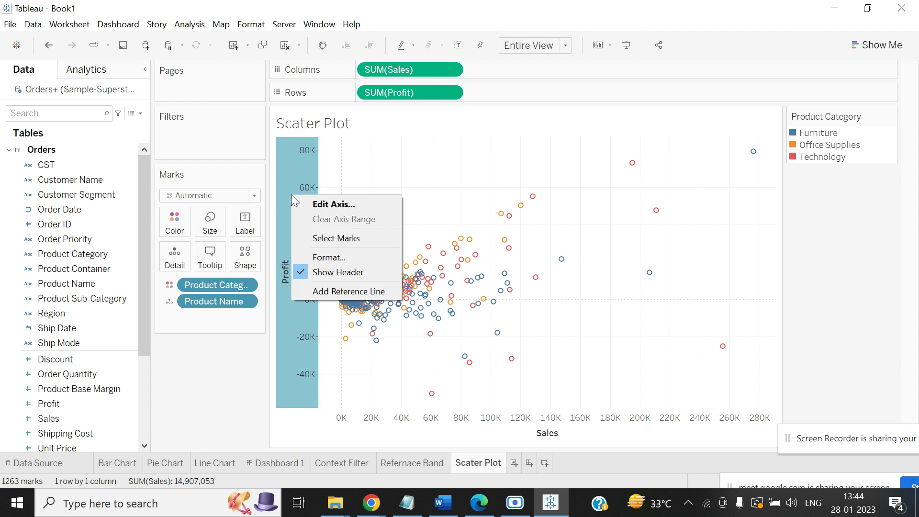
pyautogui.click(337, 291)
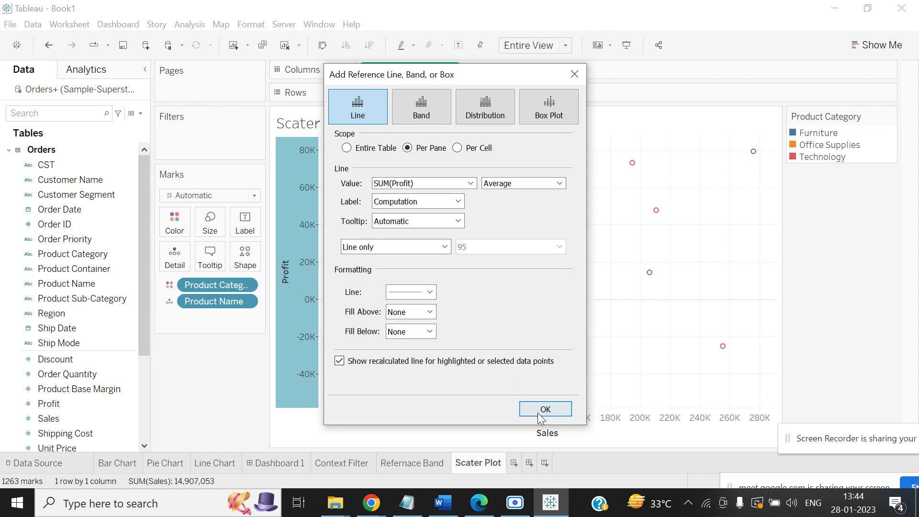
pyautogui.click(458, 201)
pyautogui.click(495, 212)
pyautogui.click(459, 201)
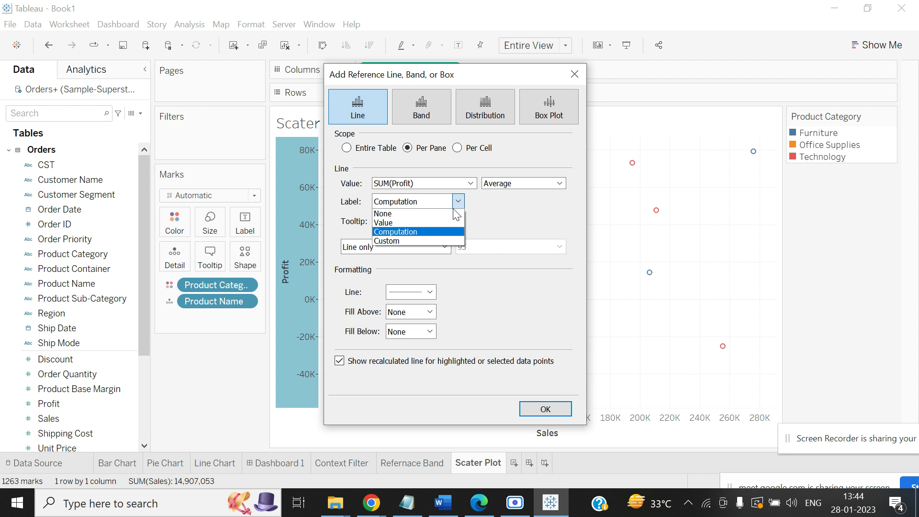
pyautogui.click(445, 240)
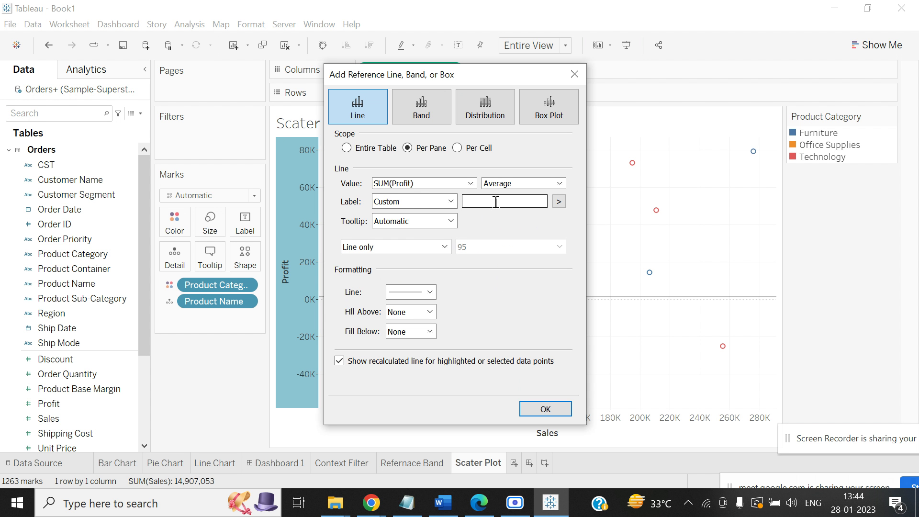
# Set the reference line's custom label to <Field Label>+<Value> and apply the line
pyautogui.click(559, 201)
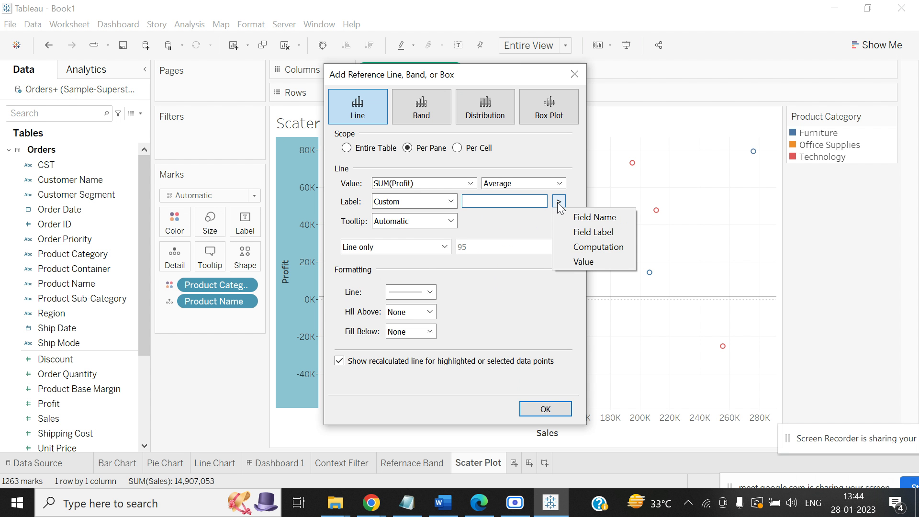
pyautogui.click(572, 232)
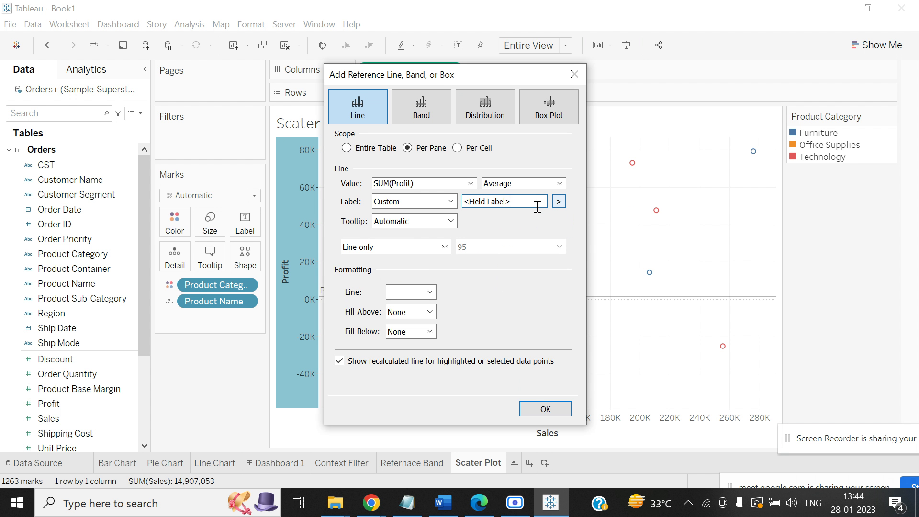
pyautogui.write('++')
pyautogui.click(559, 202)
pyautogui.click(568, 262)
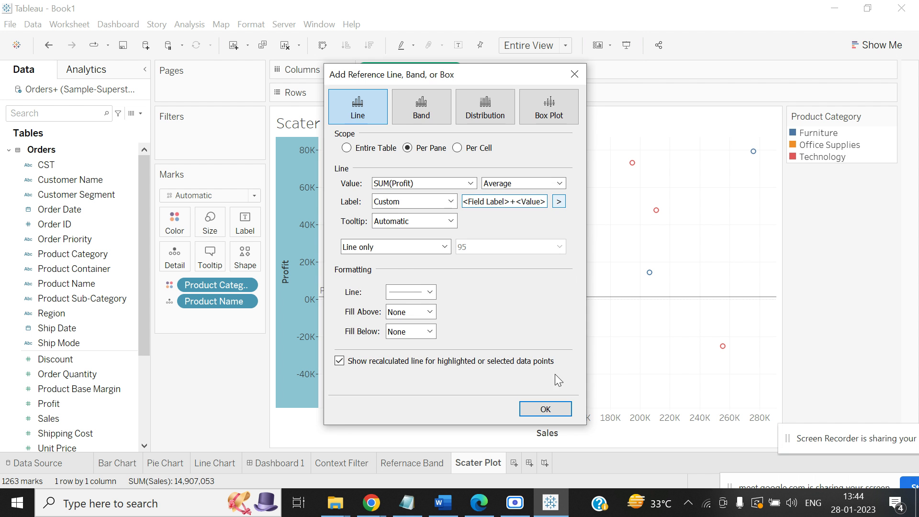
pyautogui.click(546, 410)
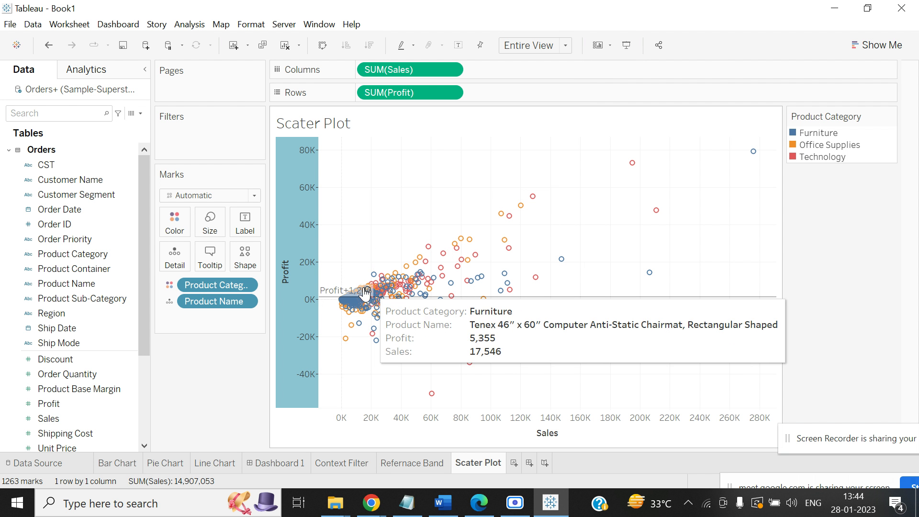
pyautogui.rightClick(292, 289)
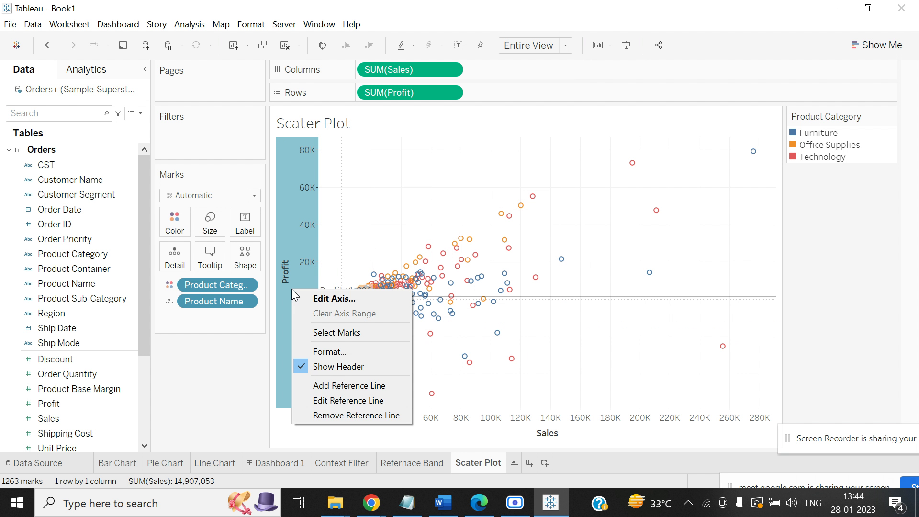
pyautogui.click(301, 297)
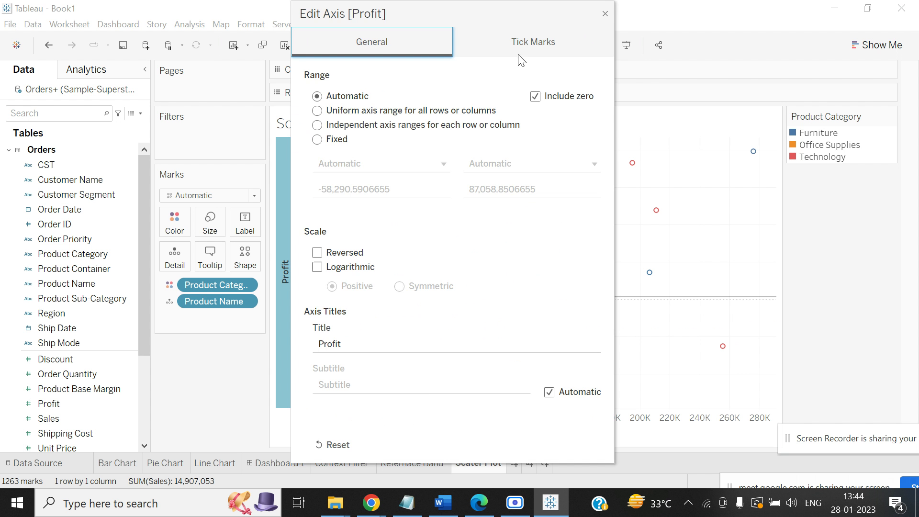
pyautogui.click(606, 10)
# Edit the Profit reference line so that its custom label reads <Computation> <Value>
pyautogui.rightClick(289, 292)
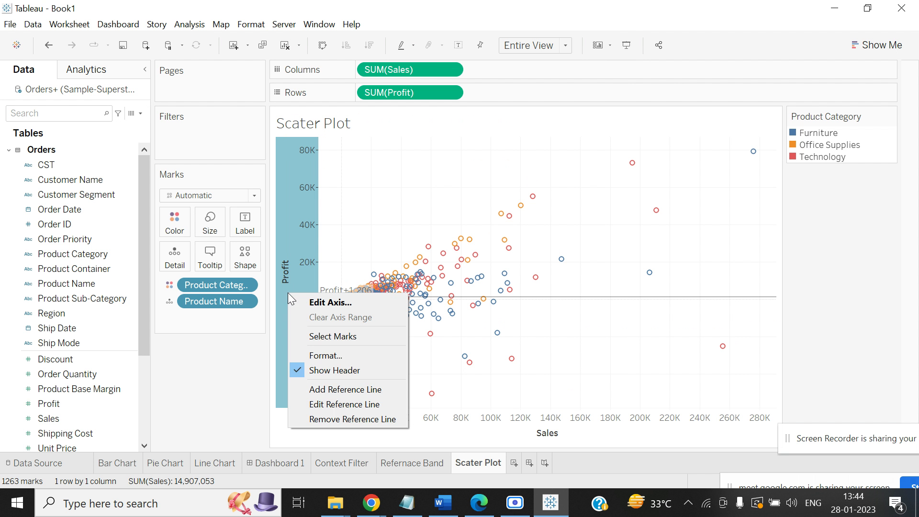
pyautogui.click(325, 398)
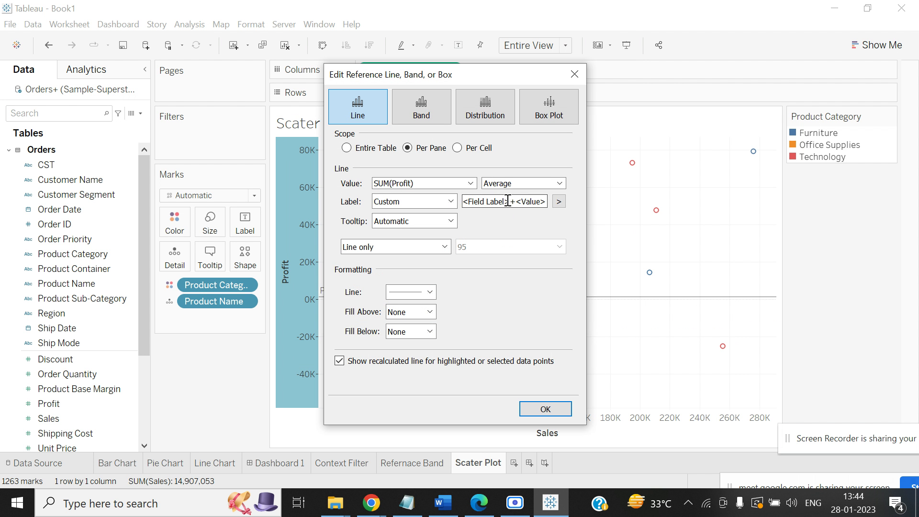
pyautogui.moveTo(510, 201); pyautogui.dragTo(450, 209)
pyautogui.press('Delete')
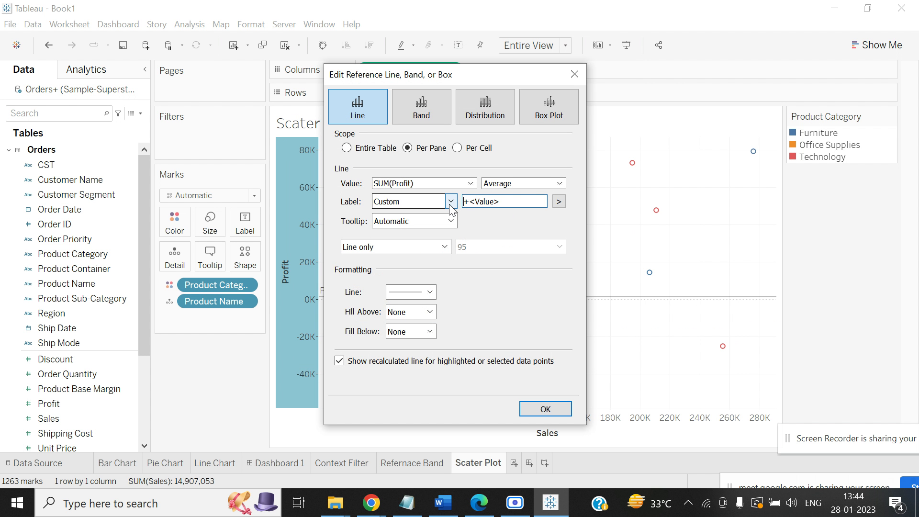
pyautogui.press('Delete')
pyautogui.click(561, 202)
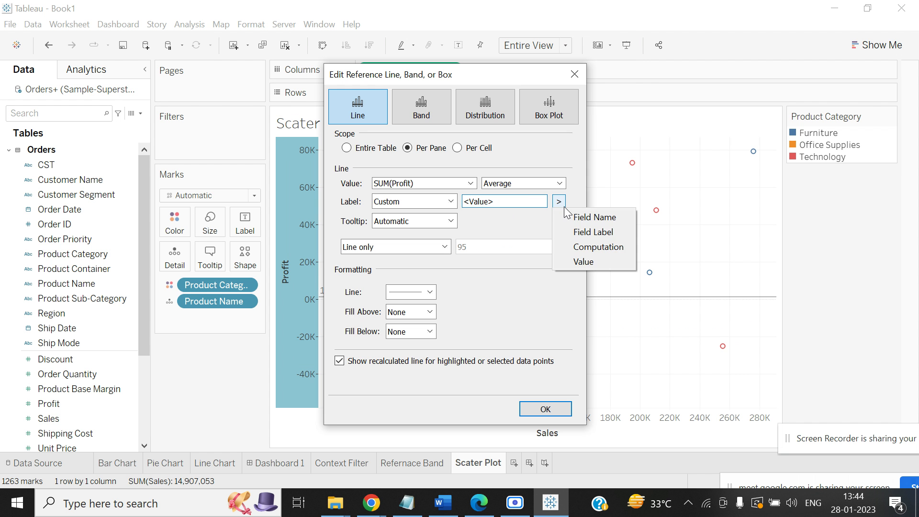
pyautogui.click(568, 245)
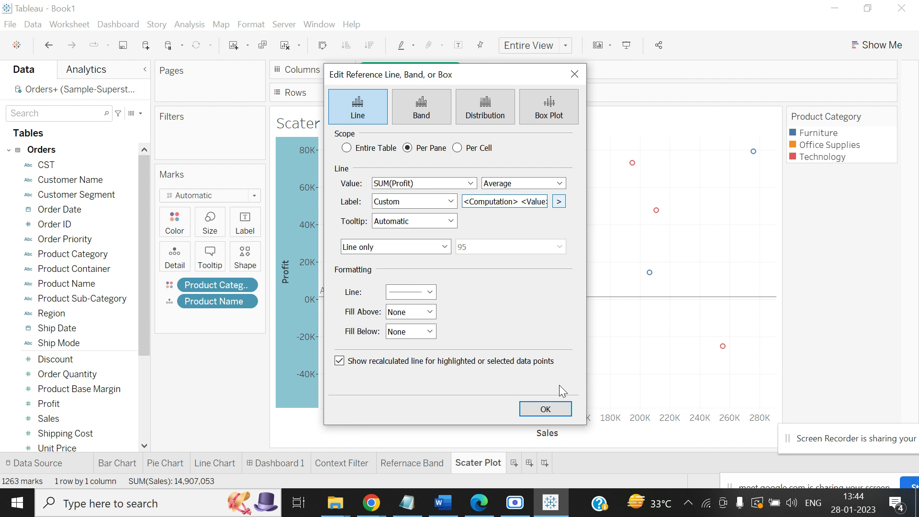
pyautogui.click(549, 415)
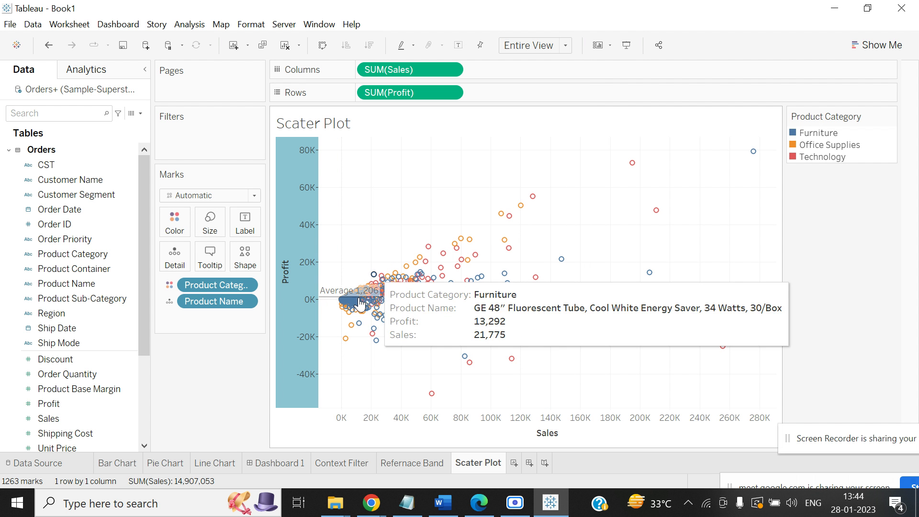
pyautogui.moveTo(343, 302)
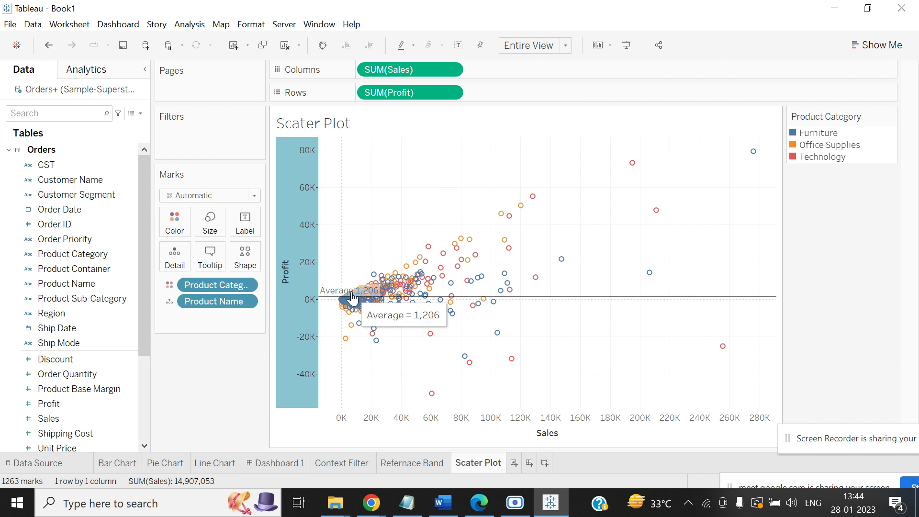
# Try the None and Value label options on the Profit reference line and return the label to Custom
pyautogui.rightClick(293, 283)
pyautogui.click(333, 394)
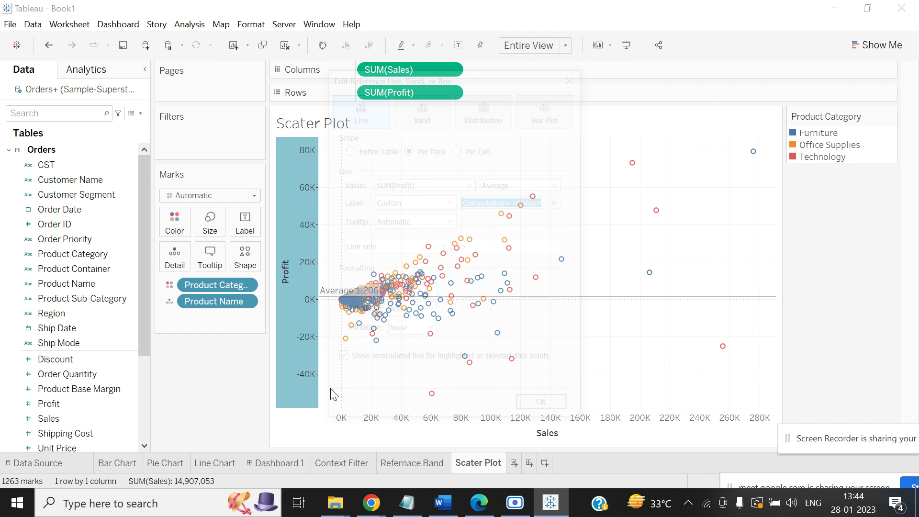
pyautogui.click(451, 202)
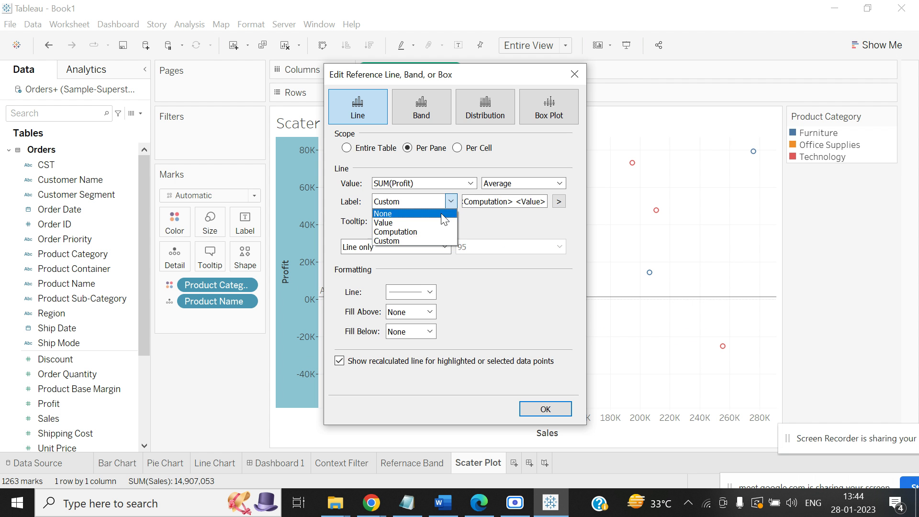
pyautogui.click(442, 215)
pyautogui.click(457, 201)
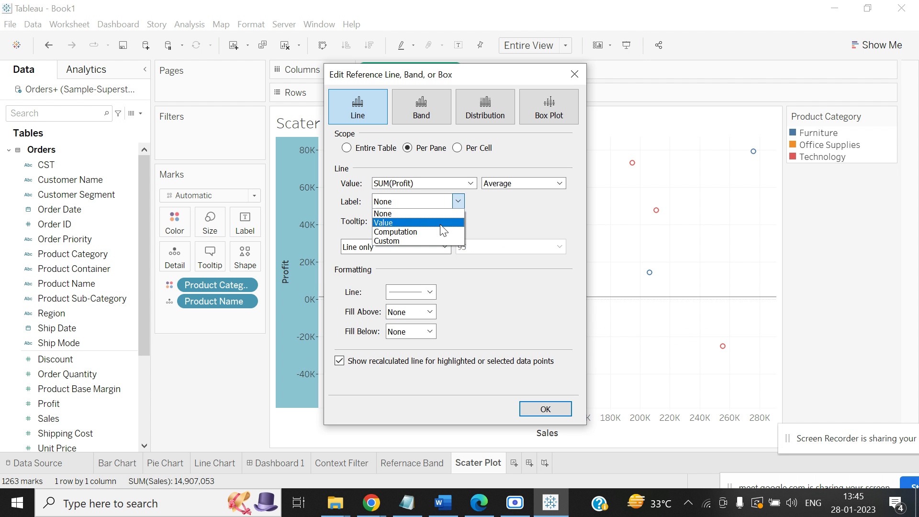
pyautogui.click(440, 223)
pyautogui.click(460, 203)
pyautogui.click(436, 240)
pyautogui.click(503, 207)
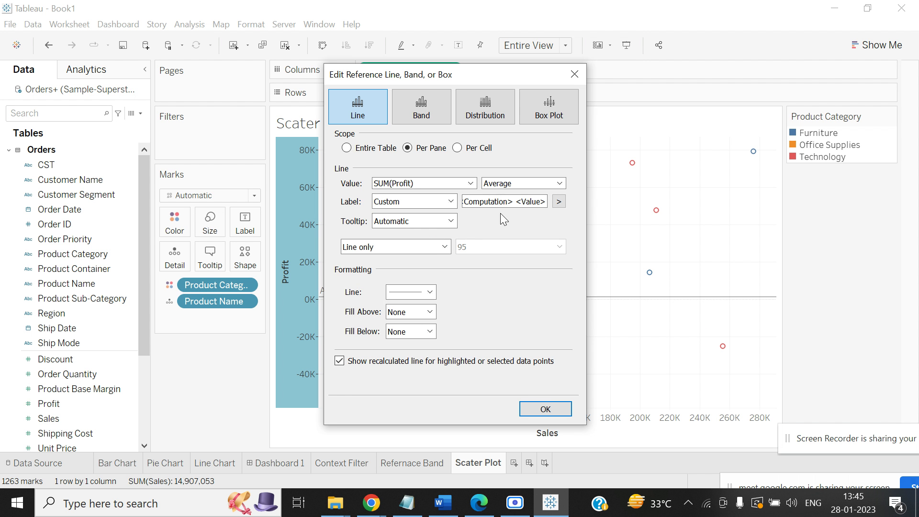
pyautogui.click(516, 202)
pyautogui.click(542, 410)
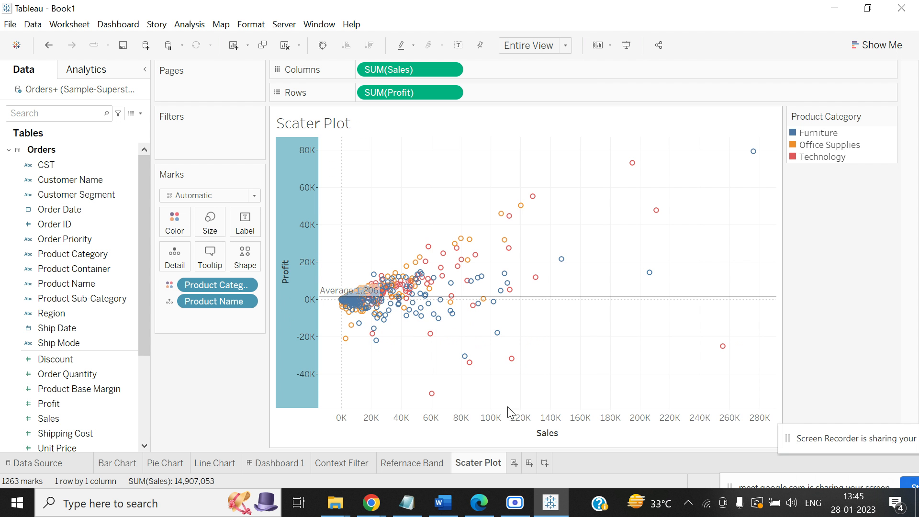
# Add a per-pane average reference line for SUM(Sales) on the Sales axis with the custom label <Computation><Value>
pyautogui.rightClick(521, 437)
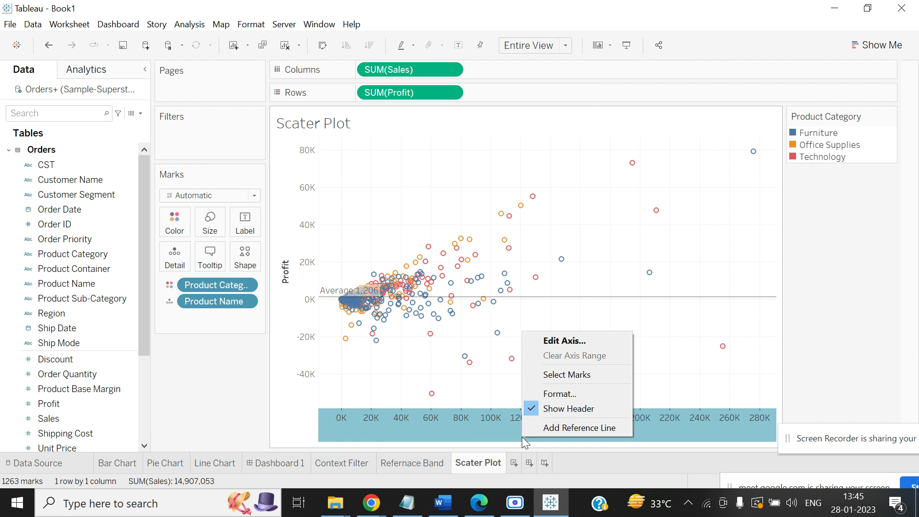
pyautogui.click(550, 427)
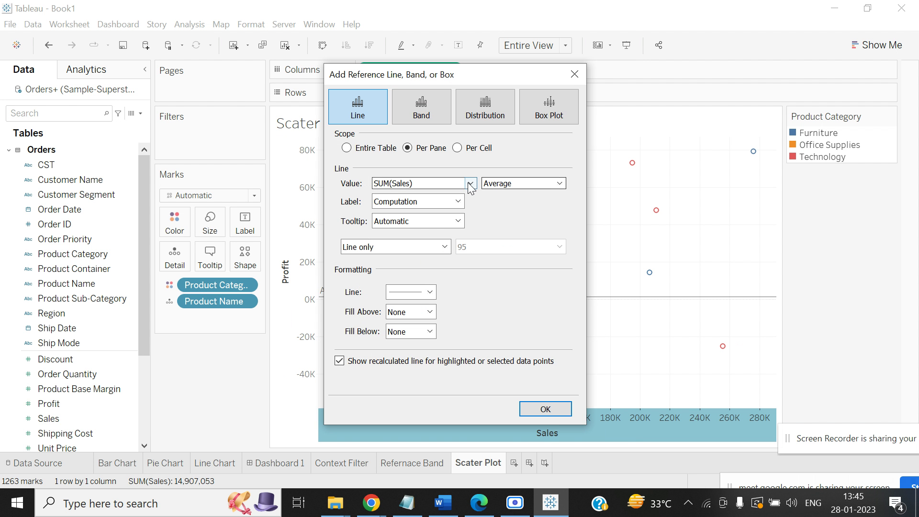
pyautogui.click(459, 201)
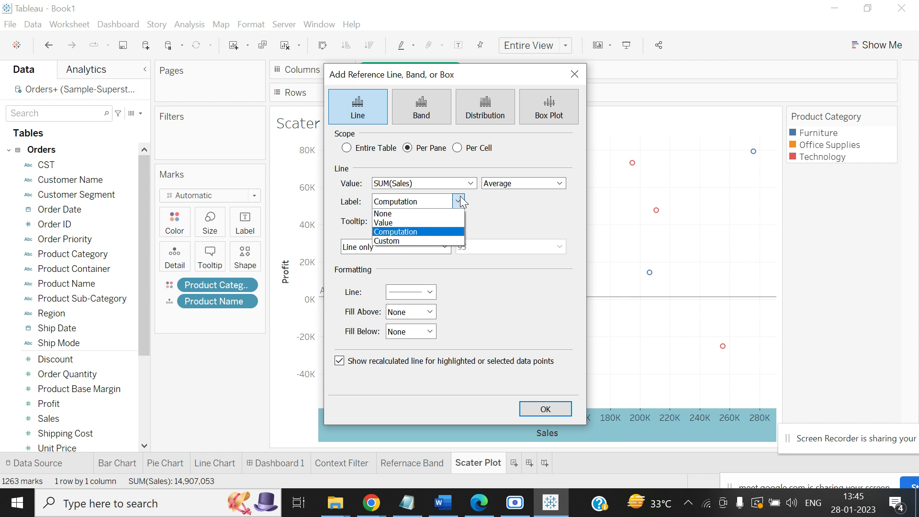
pyautogui.click(444, 241)
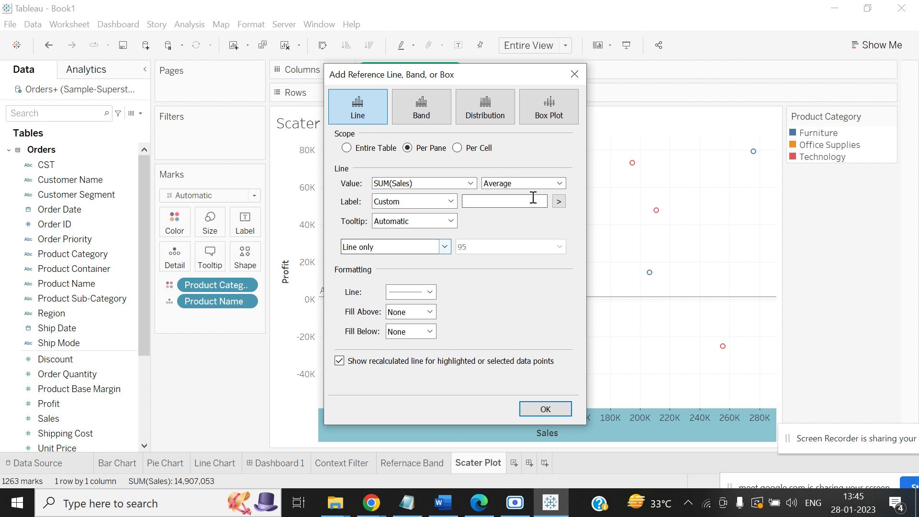
pyautogui.click(558, 201)
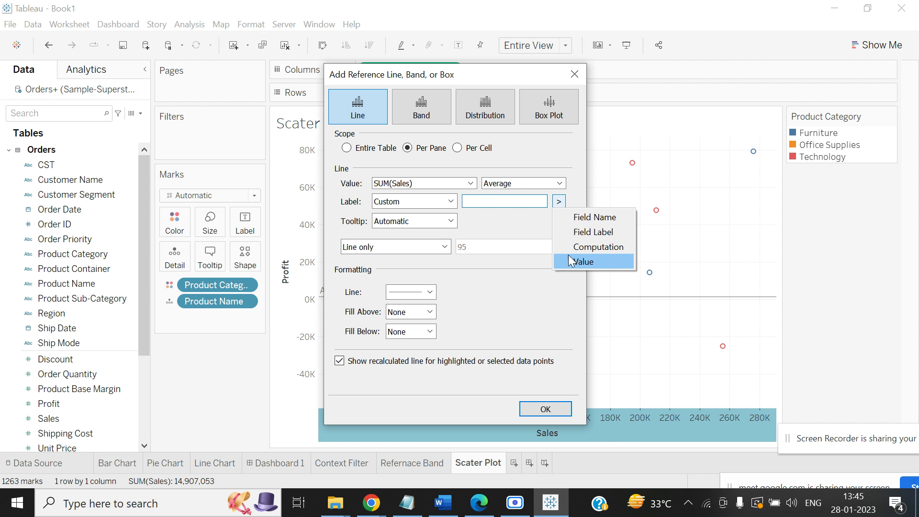
pyautogui.click(559, 245)
pyautogui.click(558, 202)
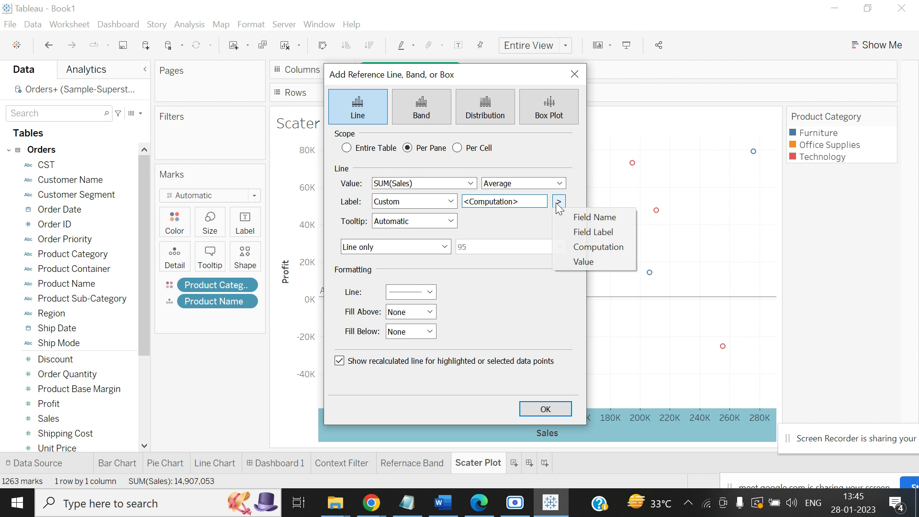
pyautogui.click(569, 259)
pyautogui.click(529, 410)
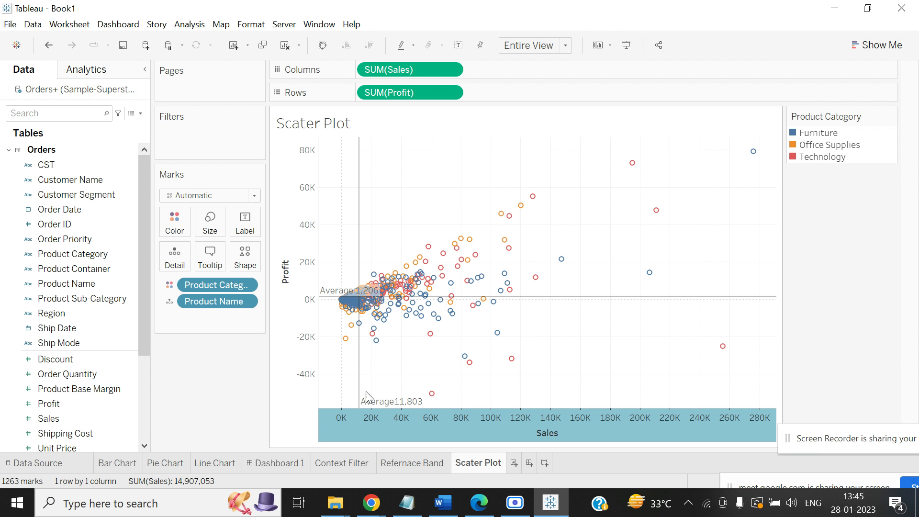
# Examine the outlying points of the scatter plot in relation to the average Sales and Profit lines
pyautogui.moveTo(379, 411)
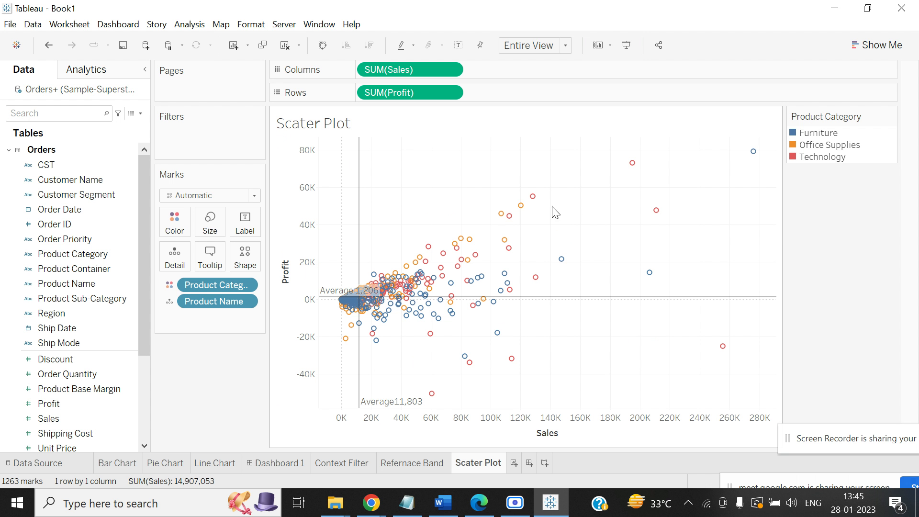
pyautogui.moveTo(633, 164)
pyautogui.moveTo(724, 352)
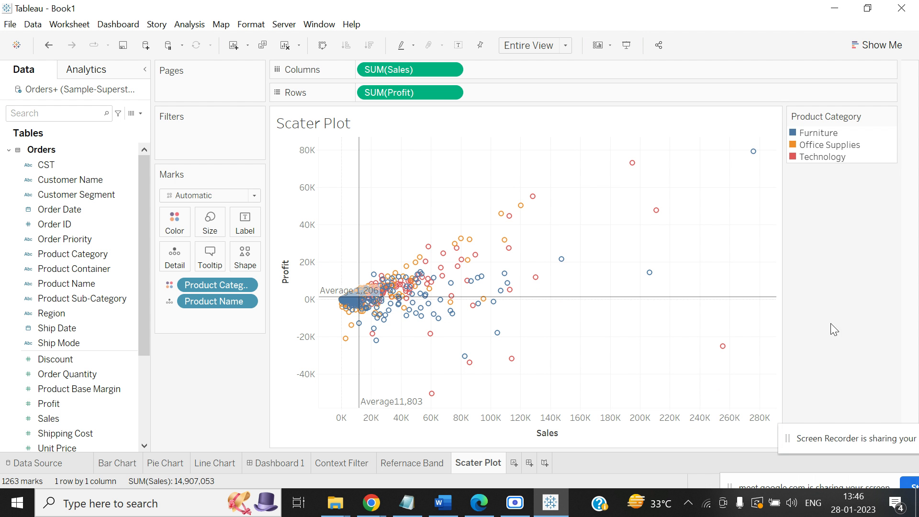
pyautogui.moveTo(755, 154)
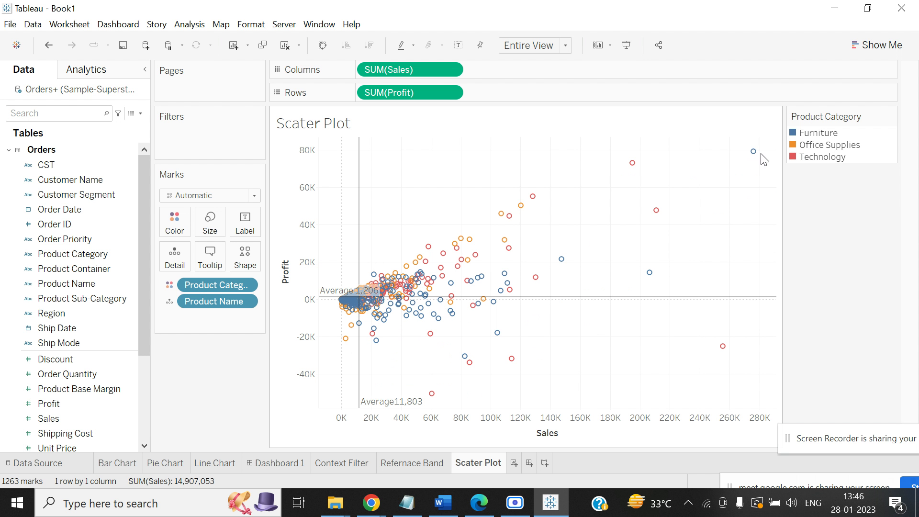
pyautogui.moveTo(754, 153)
pyautogui.moveTo(633, 169)
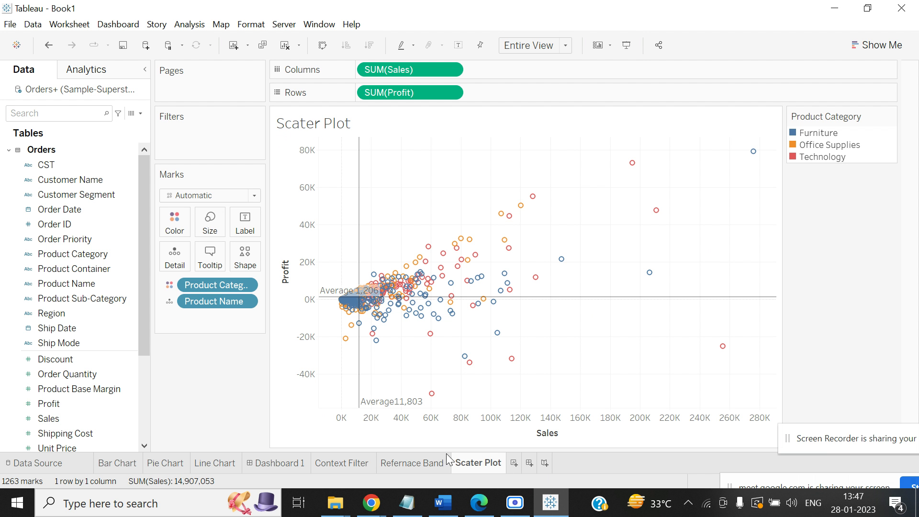
# Review the earlier worksheets and Dashboard 1 back to Bar Chart, and return to the Scater Plot sheet
pyautogui.click(382, 463)
pyautogui.click(336, 463)
pyautogui.click(271, 463)
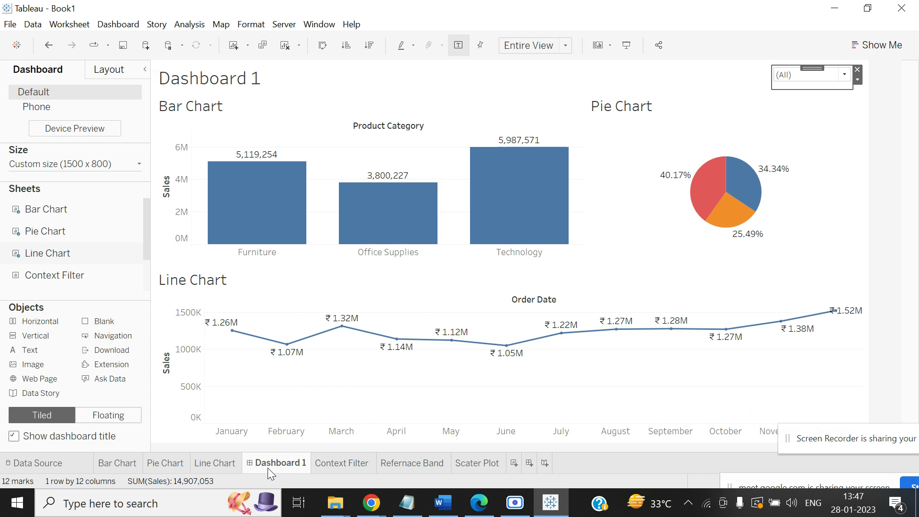
pyautogui.click(218, 463)
pyautogui.click(162, 463)
pyautogui.click(138, 464)
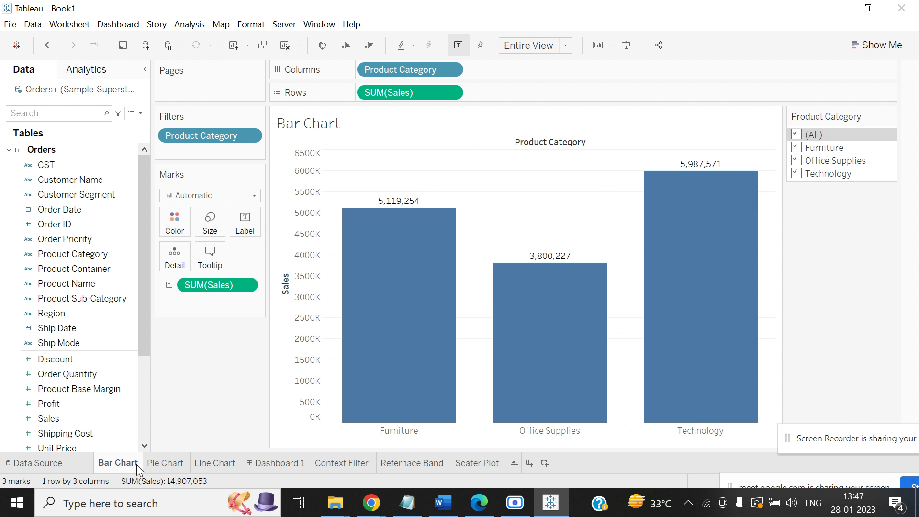
pyautogui.click(480, 463)
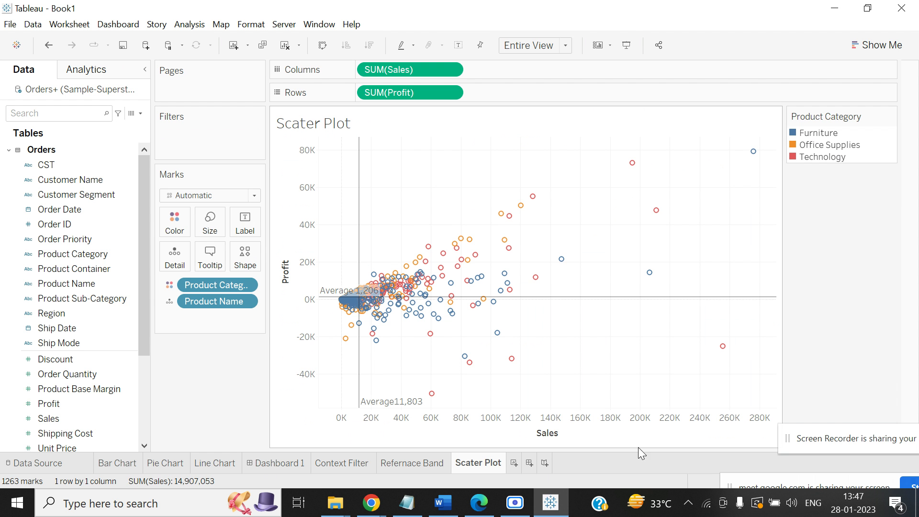
pyautogui.moveTo(553, 512)
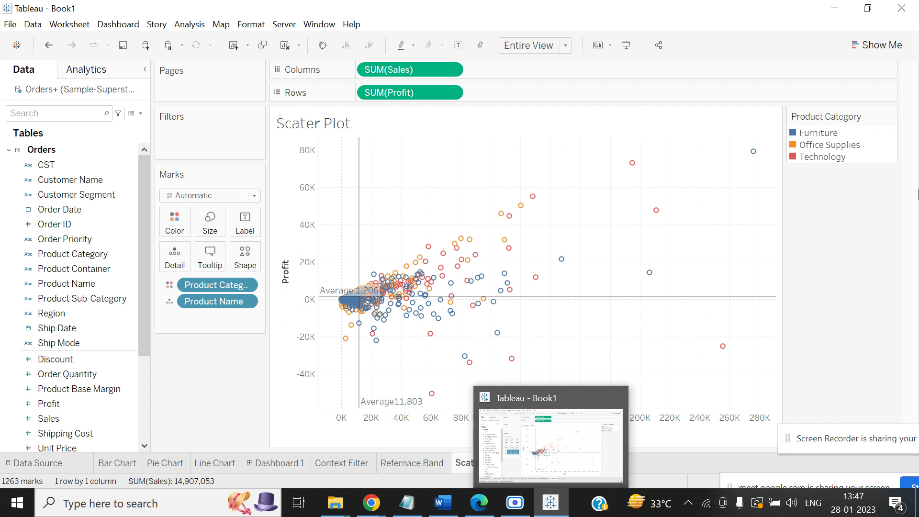
# Create a new worksheet and name it Tree Map
pyautogui.click(513, 463)
pyautogui.rightClick(512, 464)
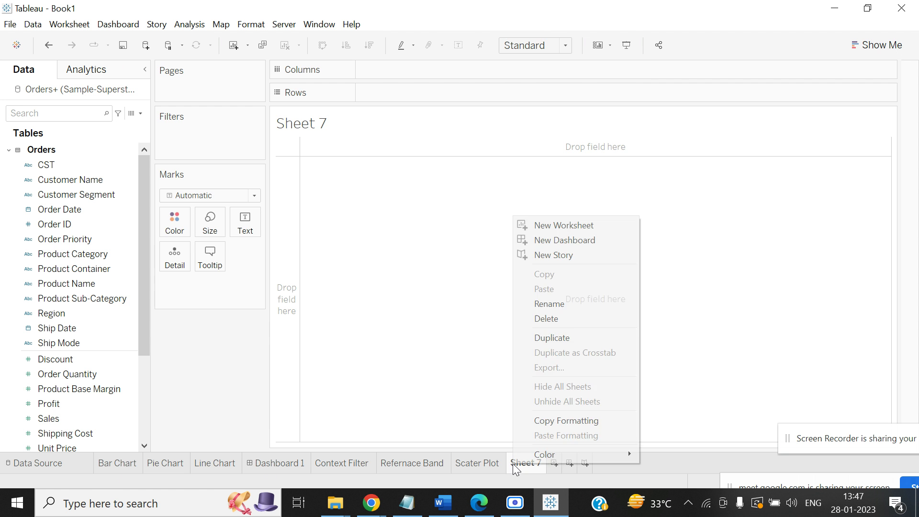
pyautogui.click(550, 303)
pyautogui.write('Tree Map')
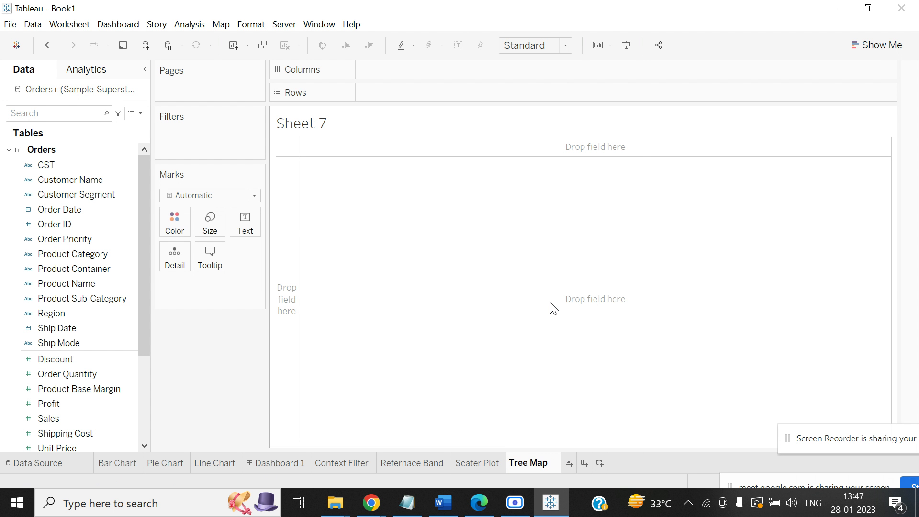
pyautogui.press('Return')
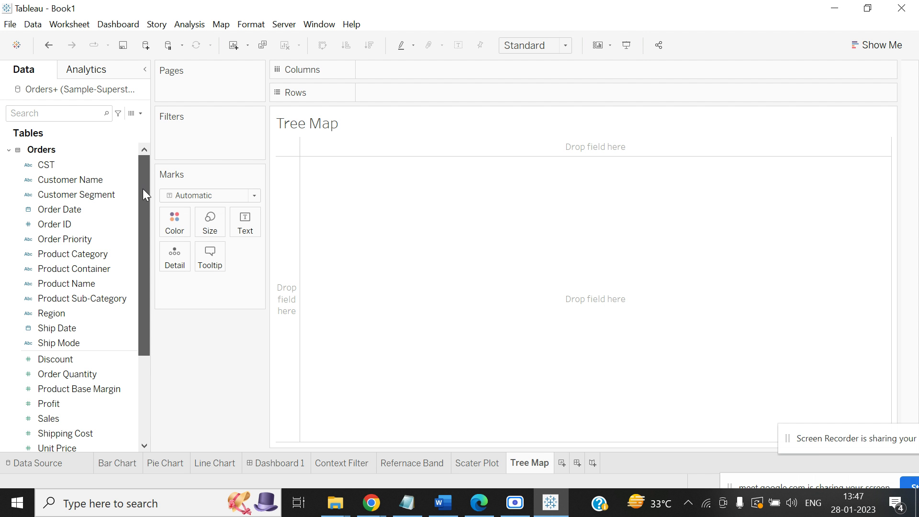
# Build a treemap from Product Sub-Category, Sales and Profit using the Show Me chart suggestions
pyautogui.scroll(-1, 139, 194)
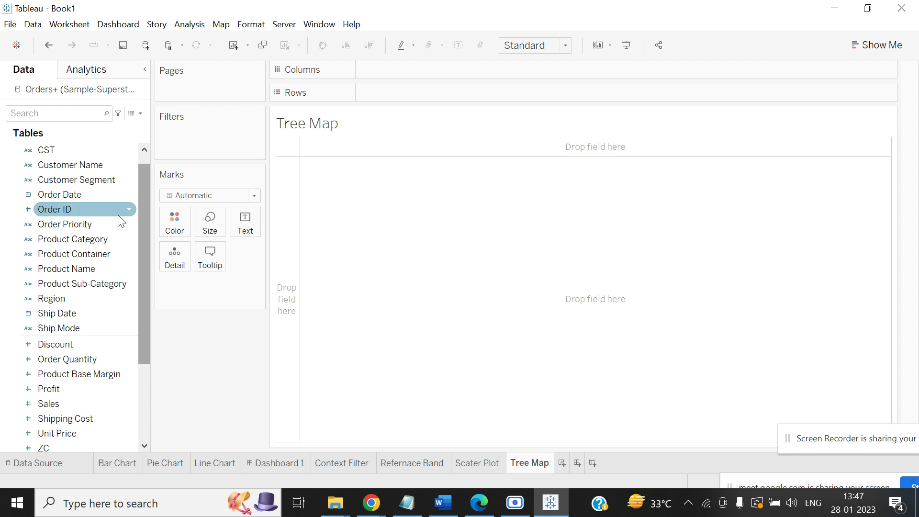
pyautogui.click(101, 282)
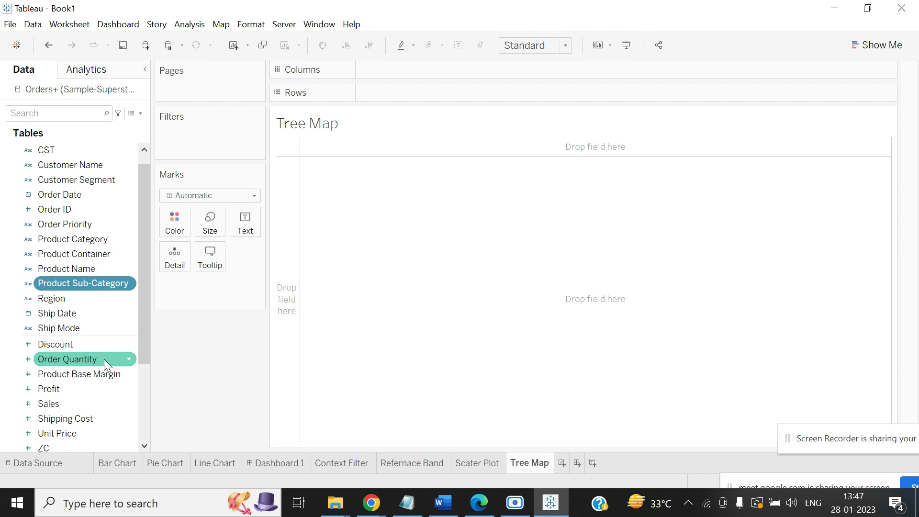
pyautogui.keyDown('ctrl'); pyautogui.click(82, 400); pyautogui.keyUp('ctrl')
pyautogui.keyDown('ctrl'); pyautogui.click(82, 395); pyautogui.keyUp('ctrl')
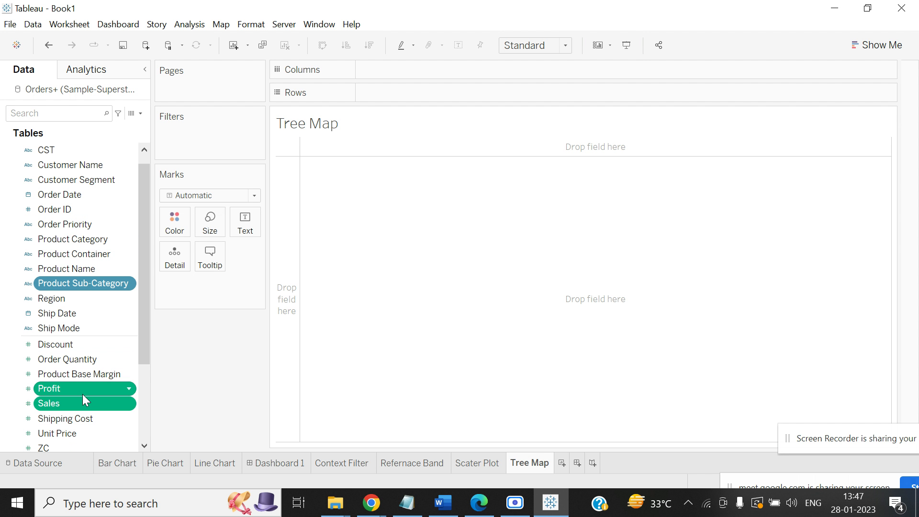
pyautogui.click(893, 48)
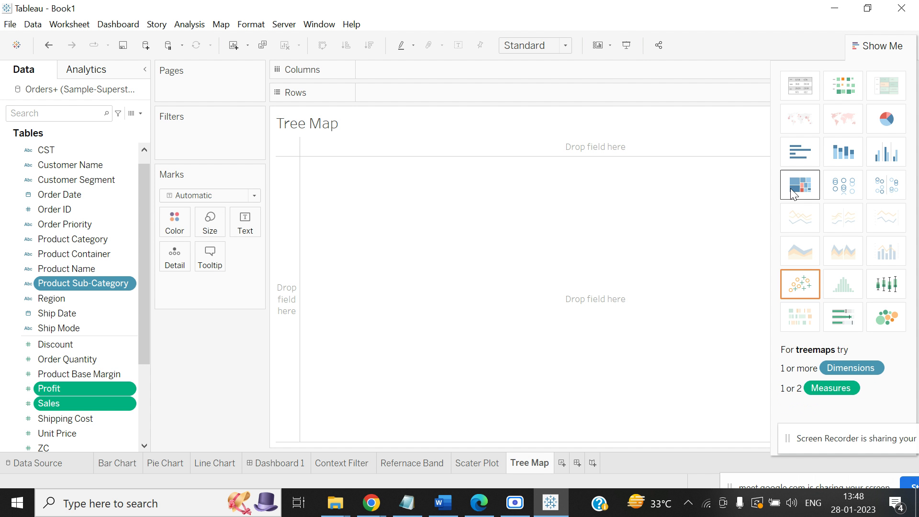
pyautogui.click(791, 190)
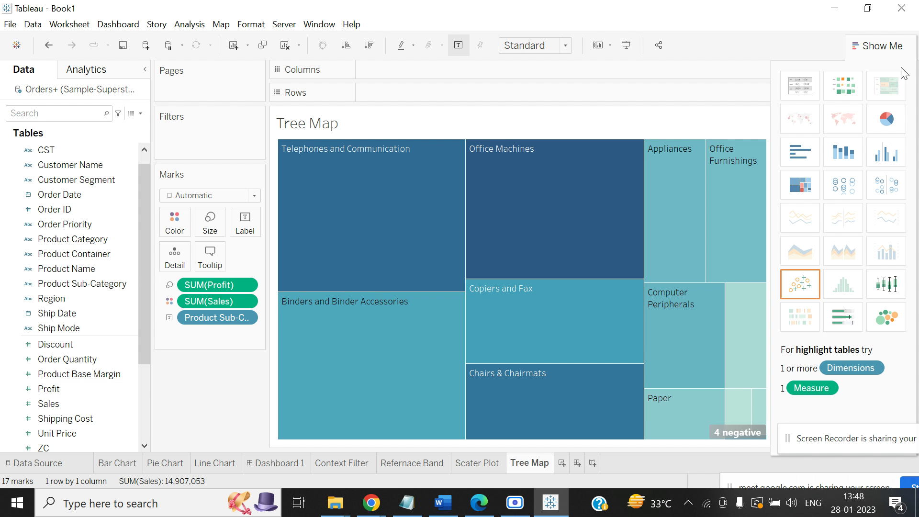
pyautogui.click(905, 50)
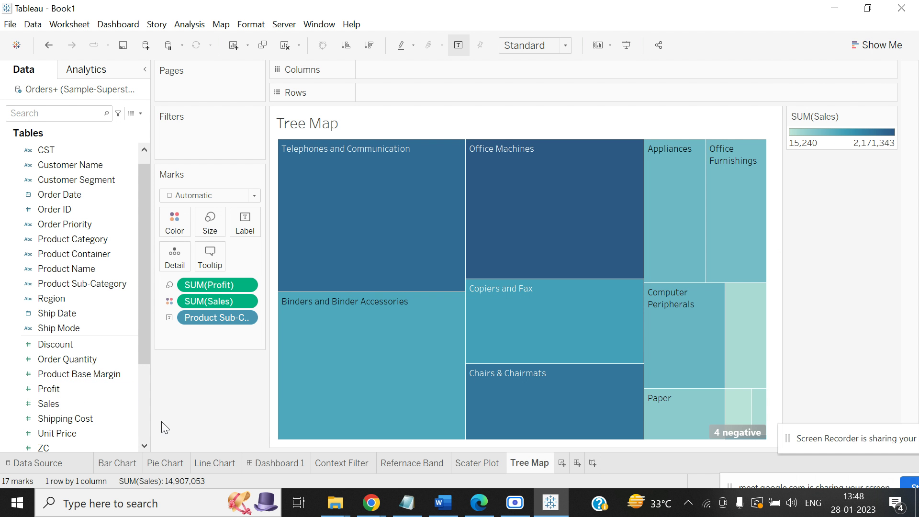
# Add Sales and Profit as labels on the treemap's sub-category tiles
pyautogui.moveTo(89, 405); pyautogui.dragTo(245, 224)
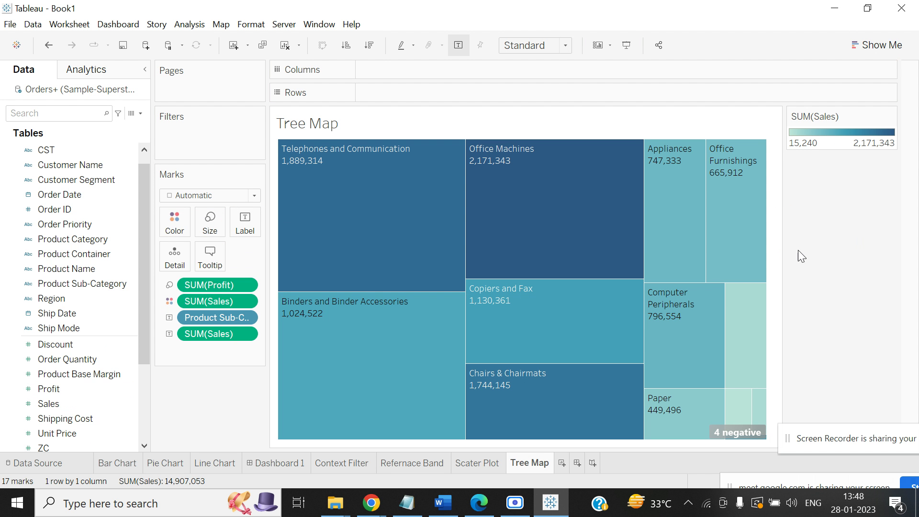
pyautogui.moveTo(320, 204)
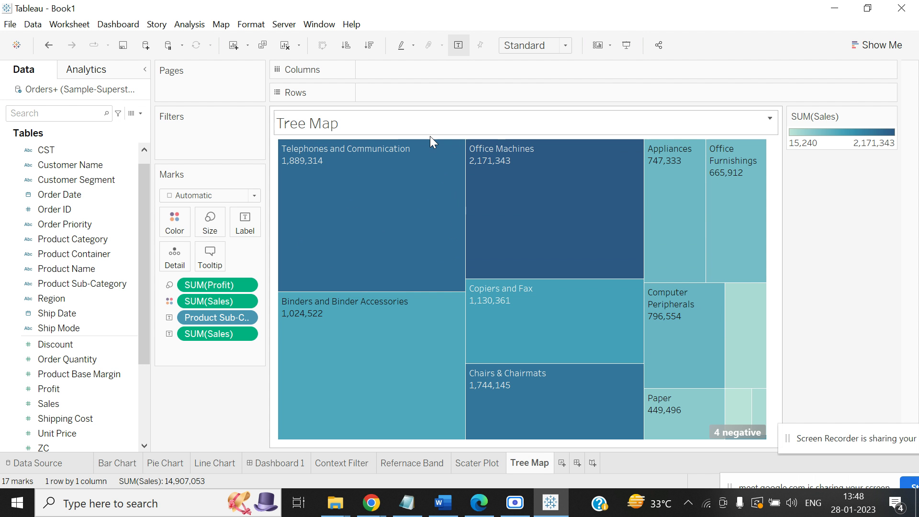
pyautogui.moveTo(443, 153)
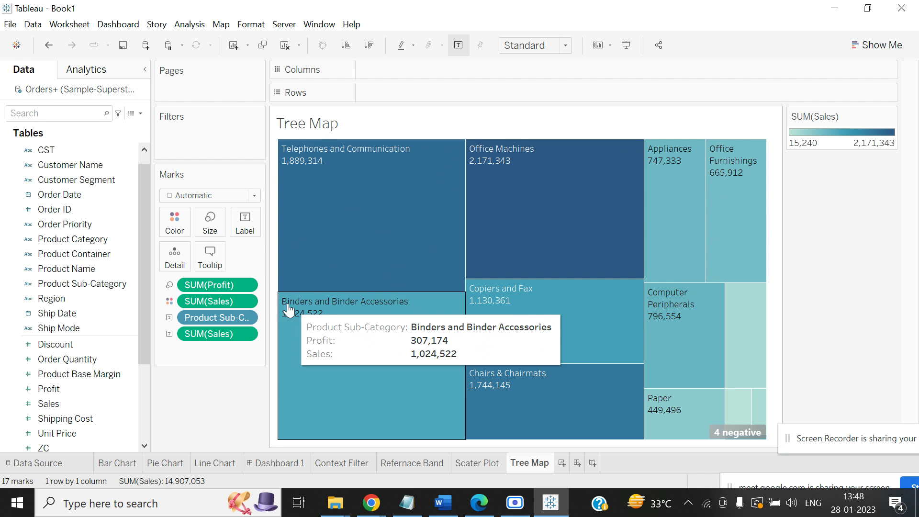
pyautogui.moveTo(610, 206)
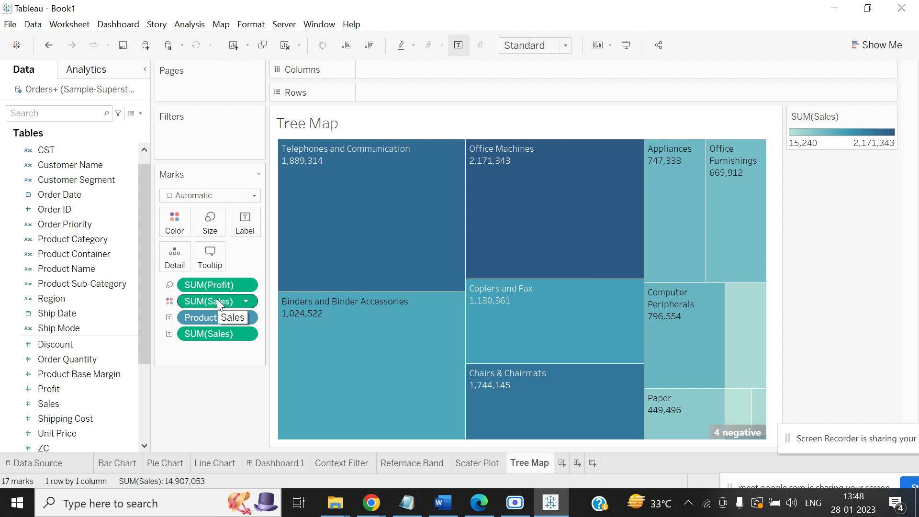
pyautogui.moveTo(501, 230)
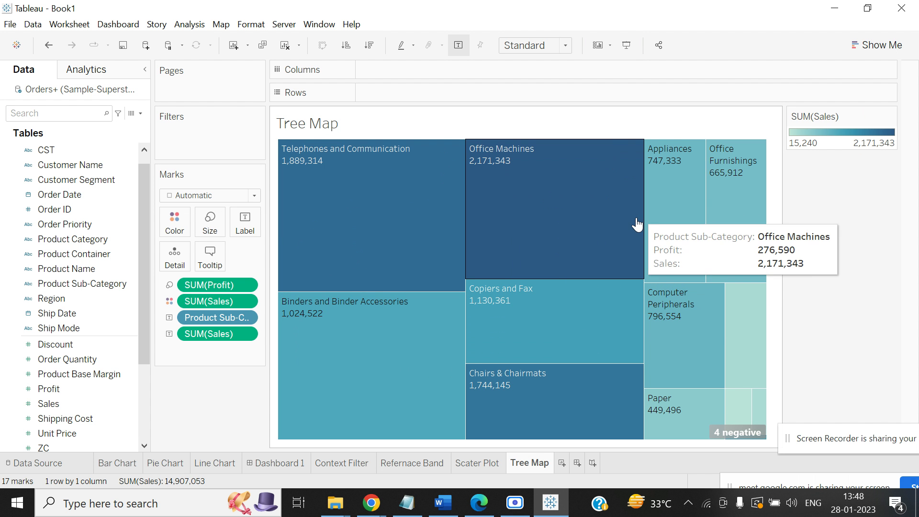
pyautogui.moveTo(441, 185)
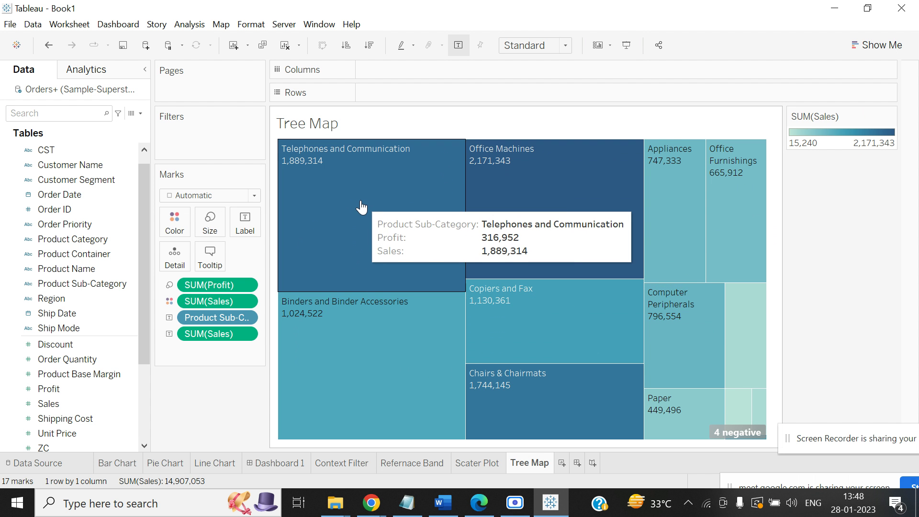
pyautogui.moveTo(545, 194)
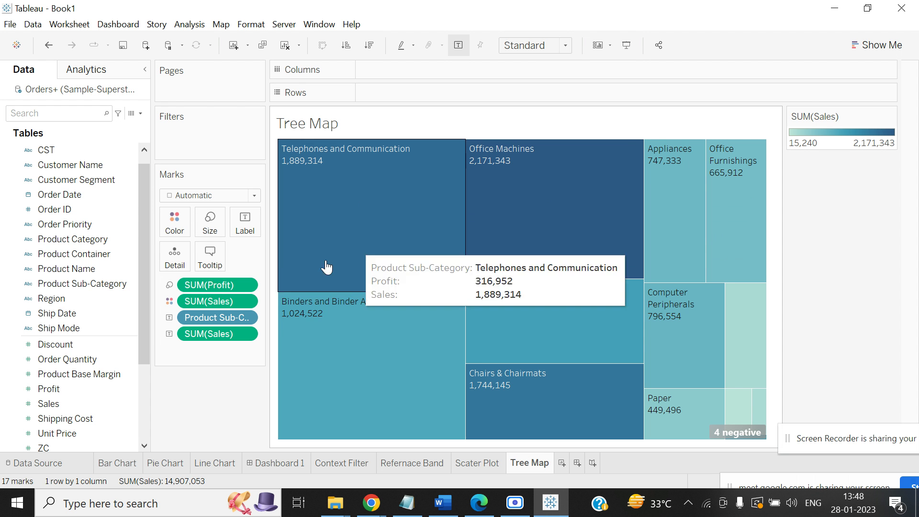
pyautogui.moveTo(553, 179)
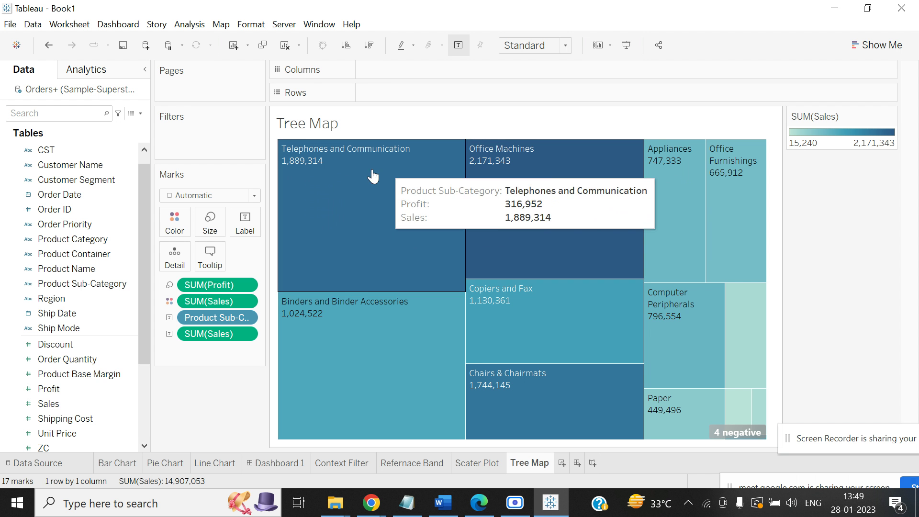
pyautogui.moveTo(69, 390); pyautogui.dragTo(242, 231)
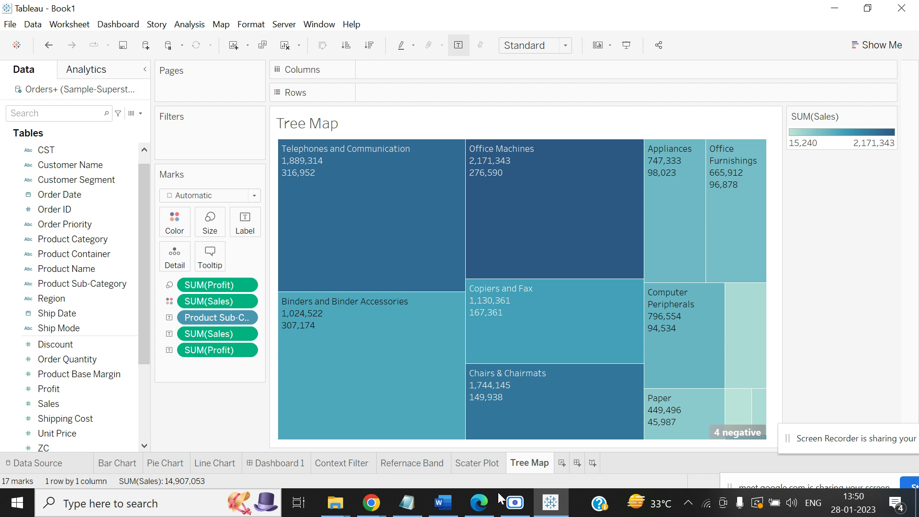
# Create another new worksheet and place Product Sub-Category on Columns
pyautogui.click(562, 463)
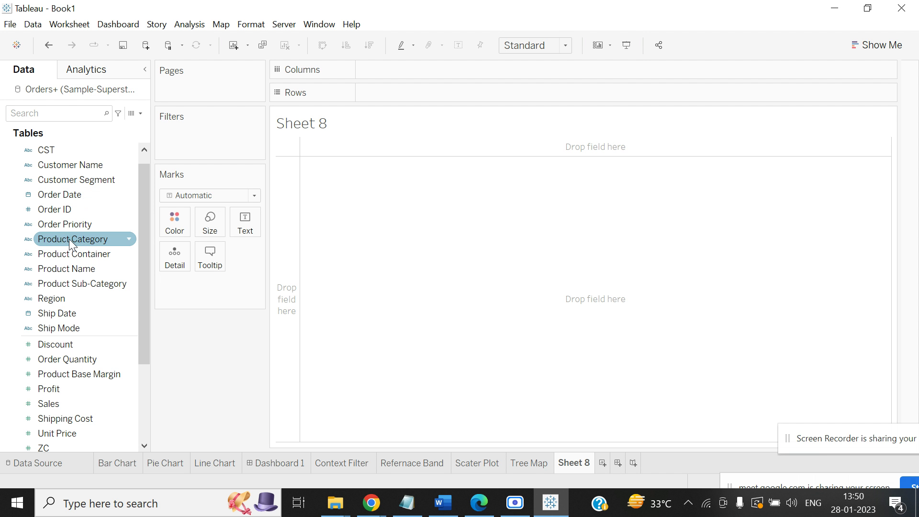
pyautogui.moveTo(71, 239); pyautogui.dragTo(139, 206)
pyautogui.click(67, 283)
pyautogui.moveTo(67, 283); pyautogui.dragTo(431, 67)
pyautogui.click(71, 299)
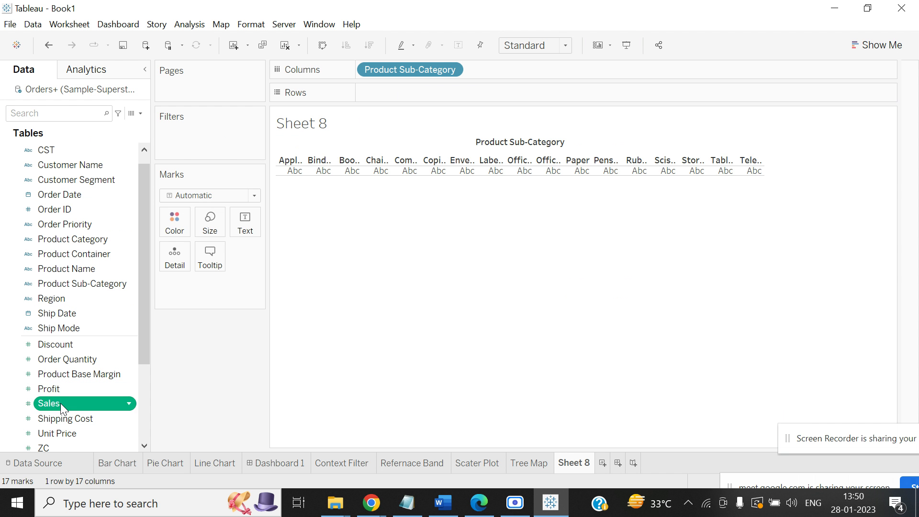
# Add Sales and Profit to Rows as separate axes above Product Sub-Category
pyautogui.moveTo(60, 403); pyautogui.dragTo(380, 93)
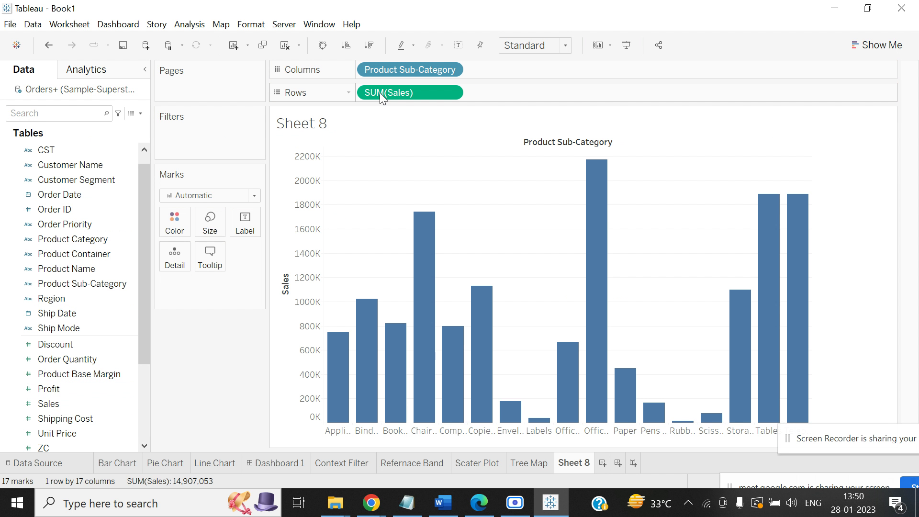
pyautogui.moveTo(50, 403); pyautogui.dragTo(504, 95)
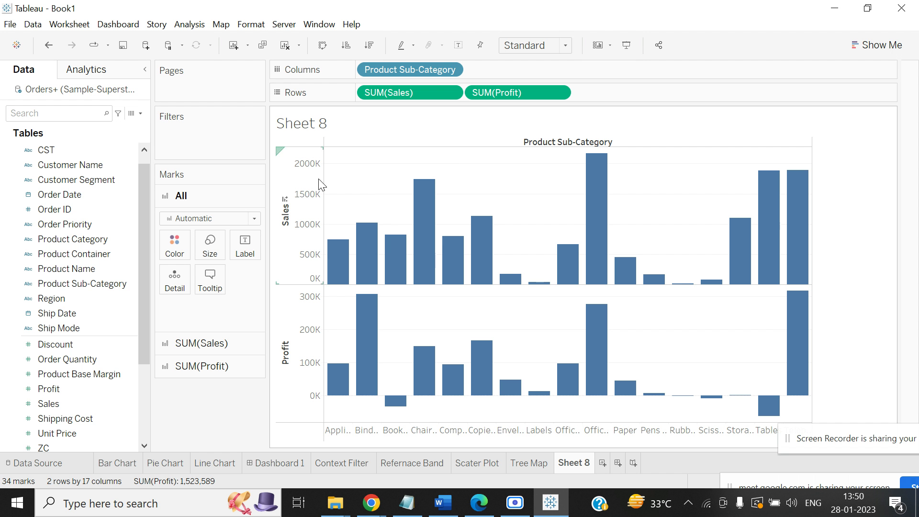
pyautogui.moveTo(430, 261)
# Rename the current worksheet as Indivual Axis
pyautogui.rightClick(573, 467)
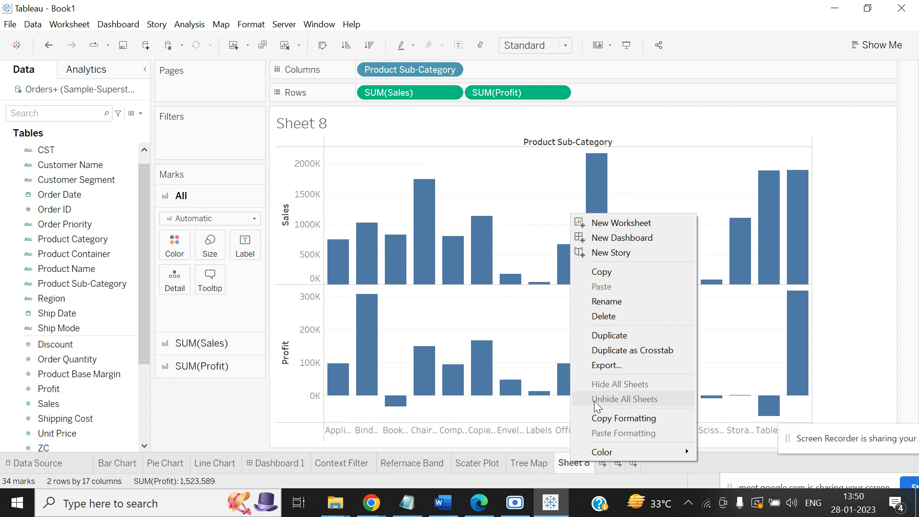
pyautogui.click(624, 302)
pyautogui.write('In')
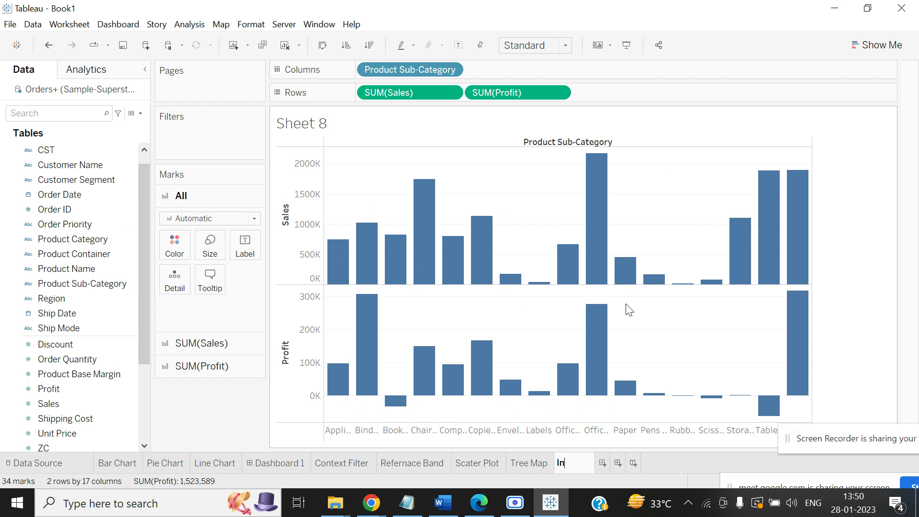
pyautogui.write('divual A')
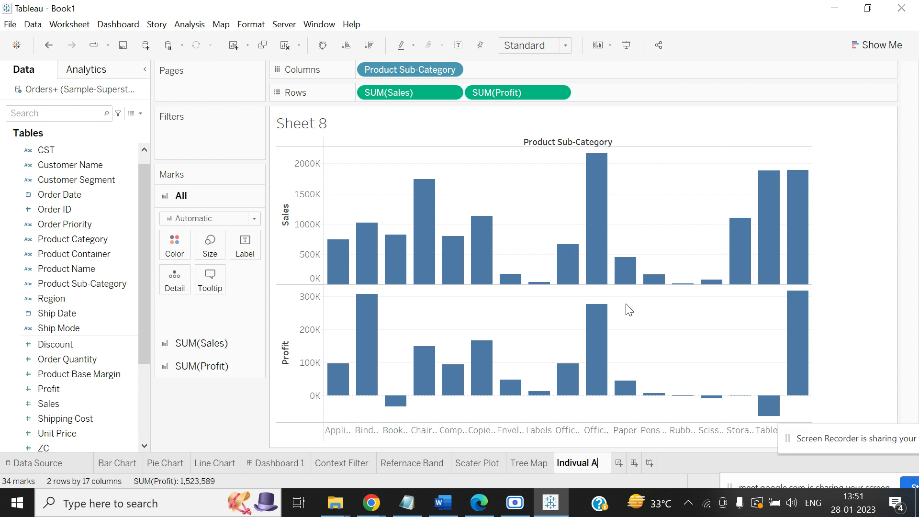
pyautogui.write('xis')
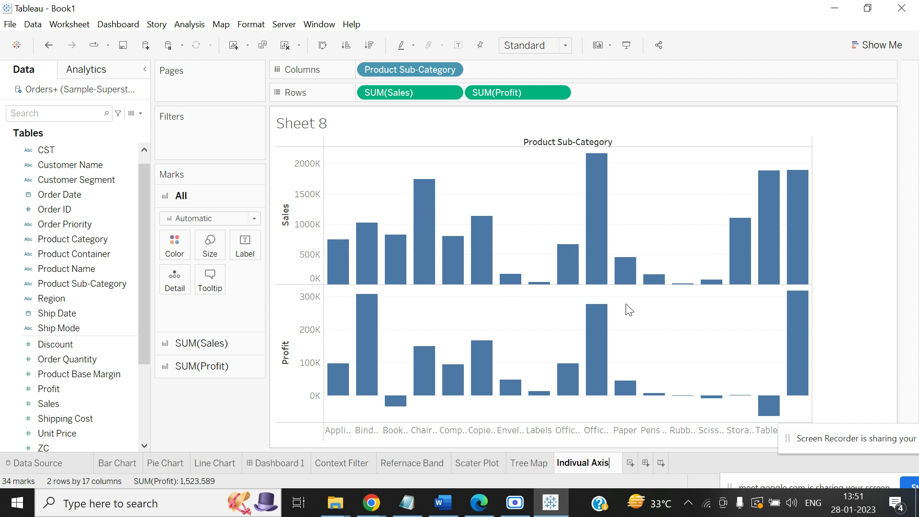
pyautogui.press('Return')
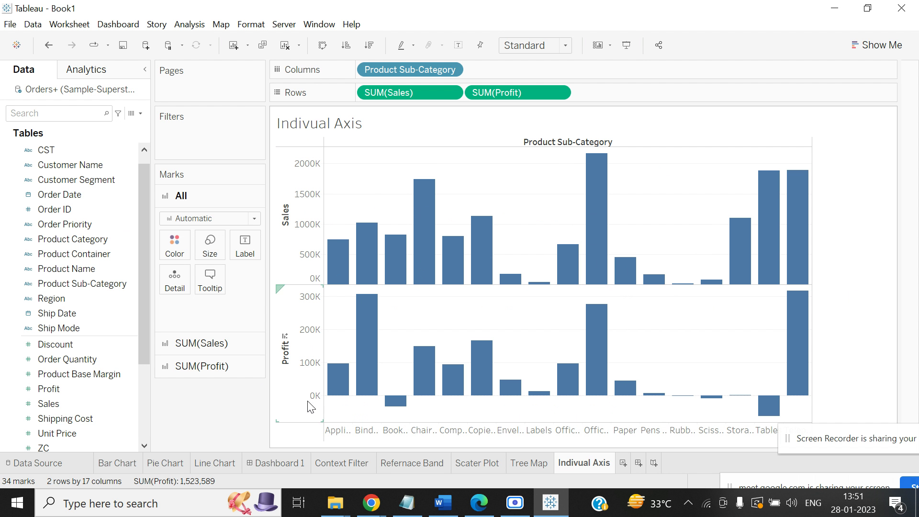
# Try Shipping Cost as a third measure on Rows and remove it again
pyautogui.moveTo(97, 415); pyautogui.dragTo(654, 84)
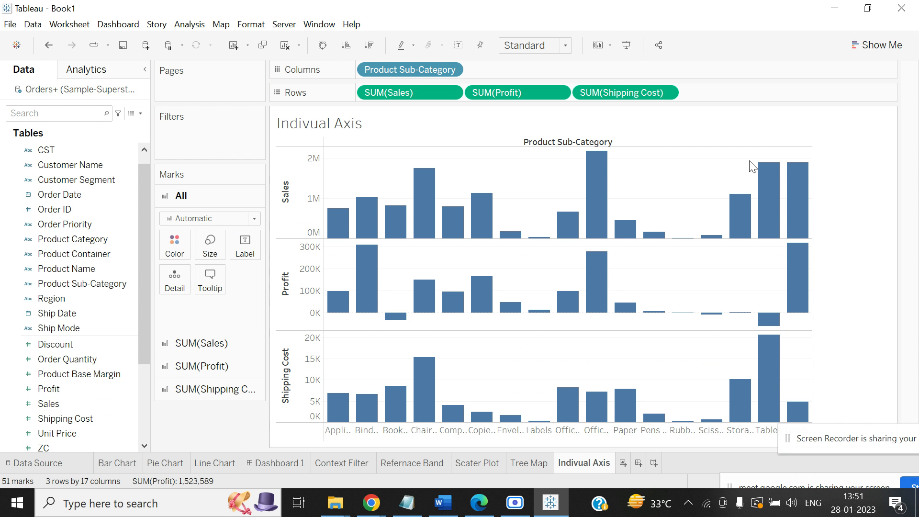
pyautogui.moveTo(634, 91); pyautogui.dragTo(149, 354)
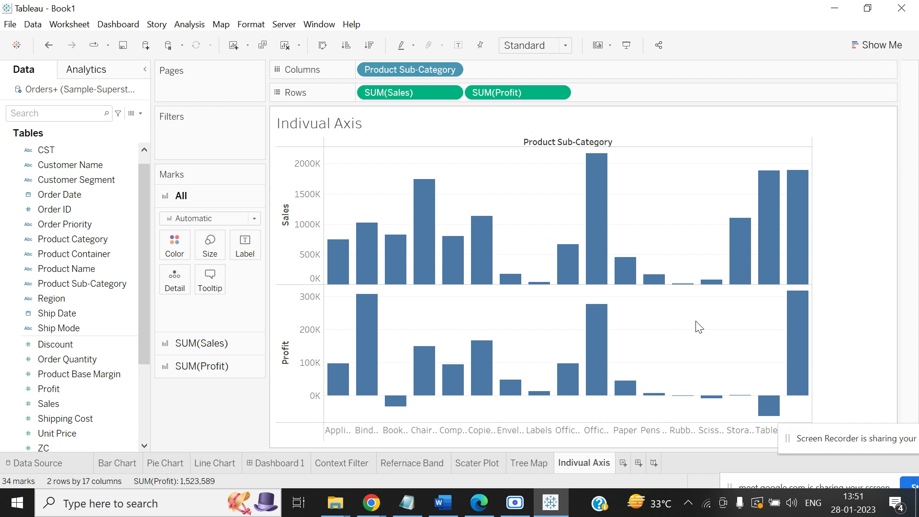
# Create a new worksheet and name it Dual Axis
pyautogui.click(624, 463)
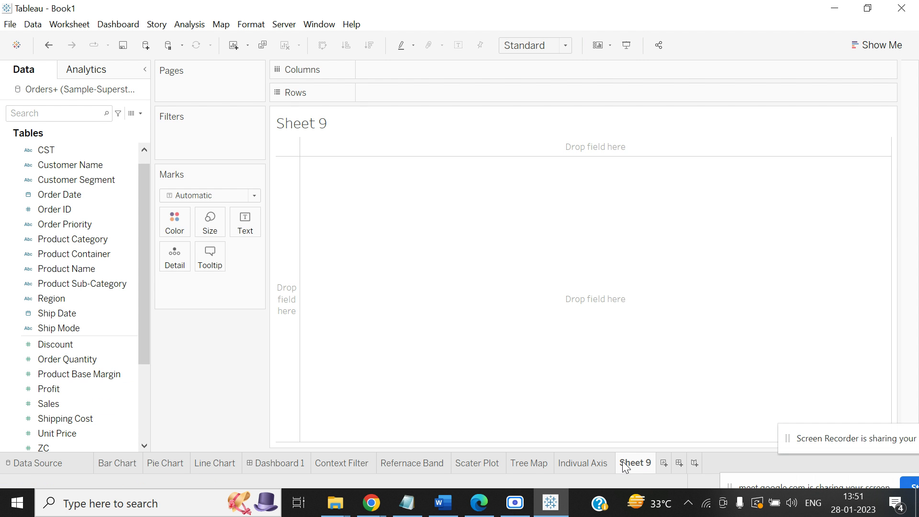
pyautogui.rightClick(623, 466)
pyautogui.click(660, 302)
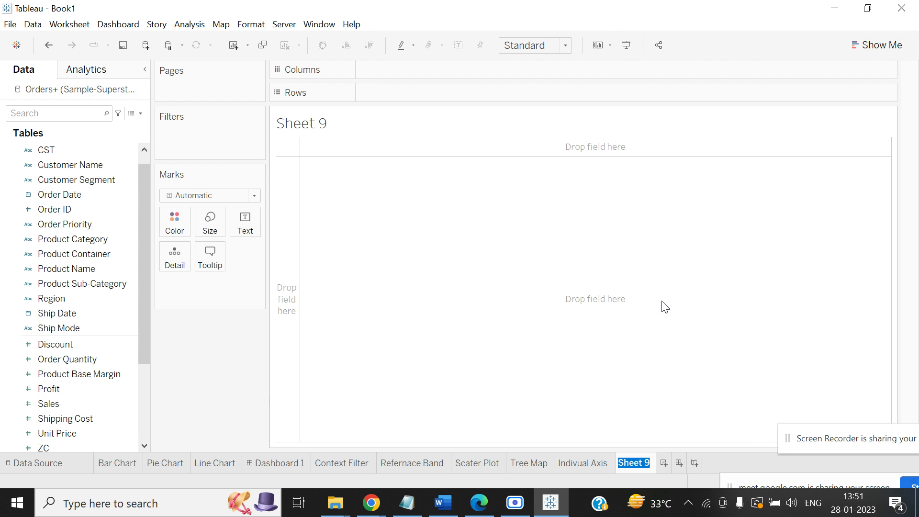
pyautogui.write('Dual Axis')
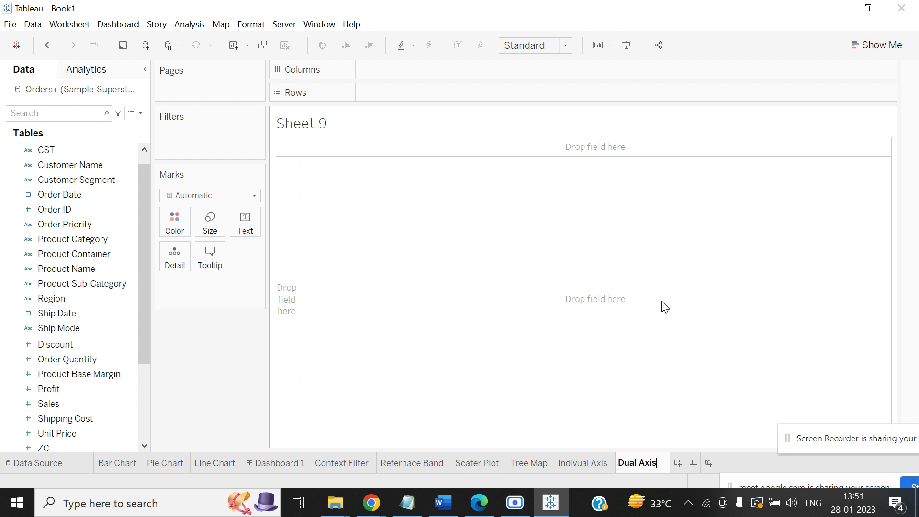
pyautogui.press('Return')
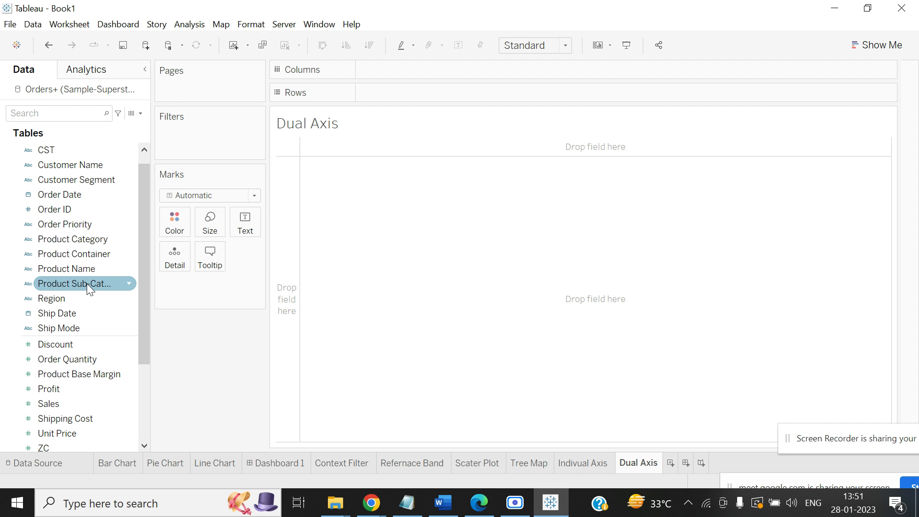
# Build bar charts on the Dual Axis sheet with Product Sub-Category on Columns and Sales and Profit on Rows
pyautogui.moveTo(87, 283); pyautogui.dragTo(416, 65)
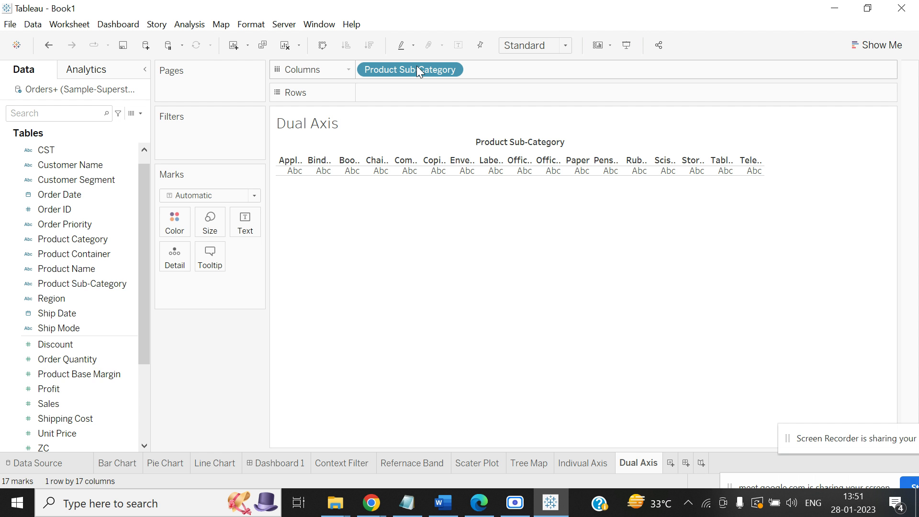
pyautogui.moveTo(74, 406); pyautogui.dragTo(375, 96)
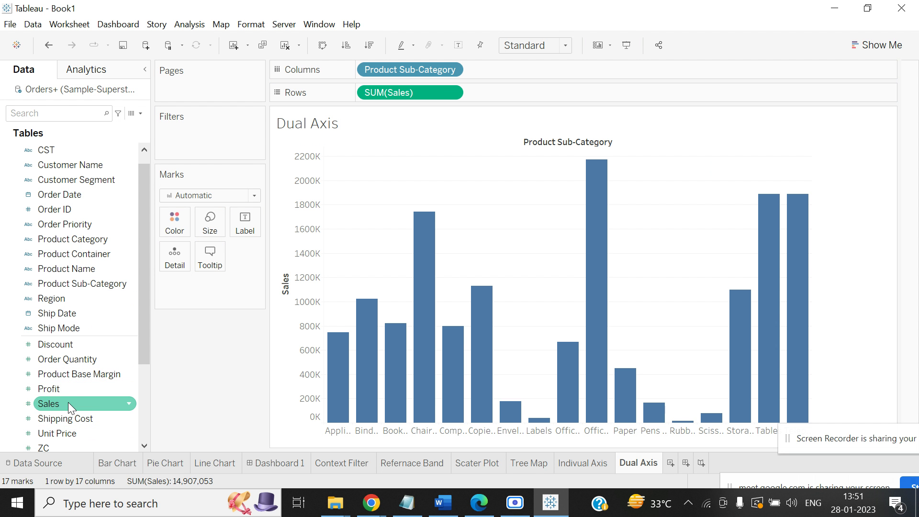
pyautogui.moveTo(70, 391); pyautogui.dragTo(521, 93)
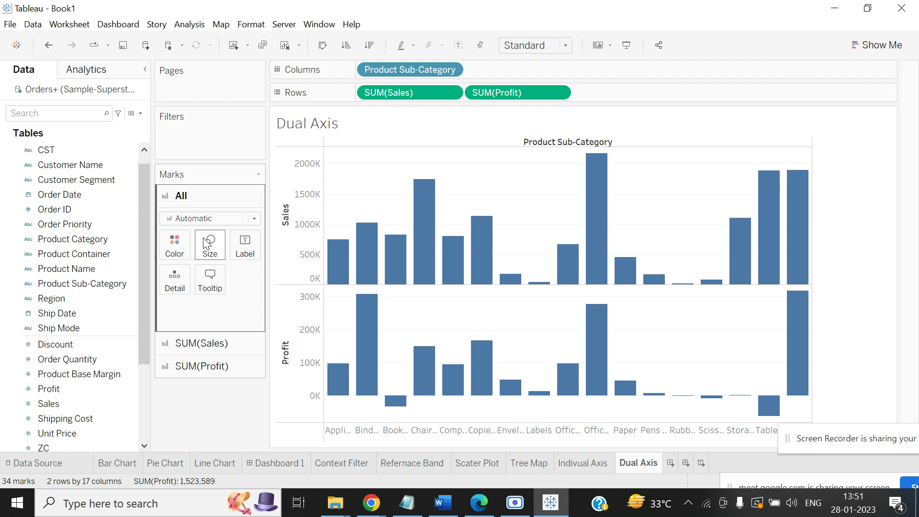
pyautogui.moveTo(750, 237)
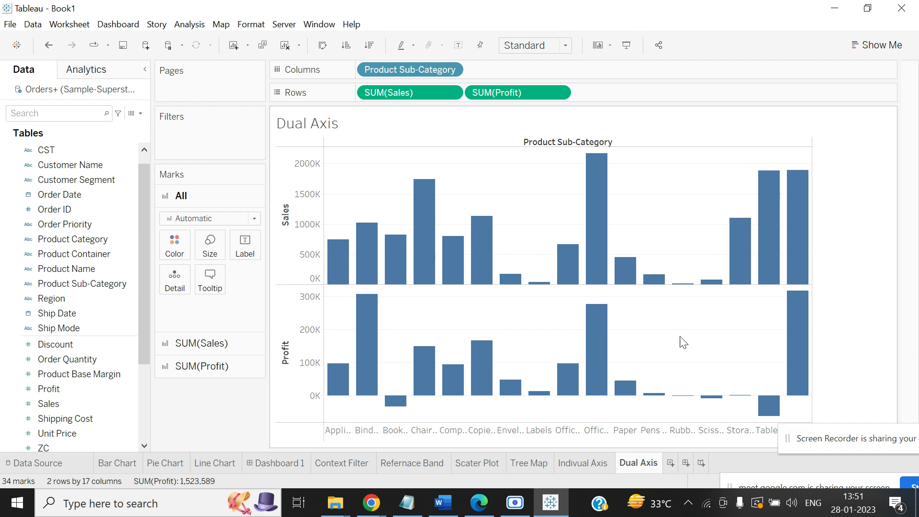
# Combine Sales and Profit into one chart by making the Profit axis a dual axis
pyautogui.rightClick(300, 320)
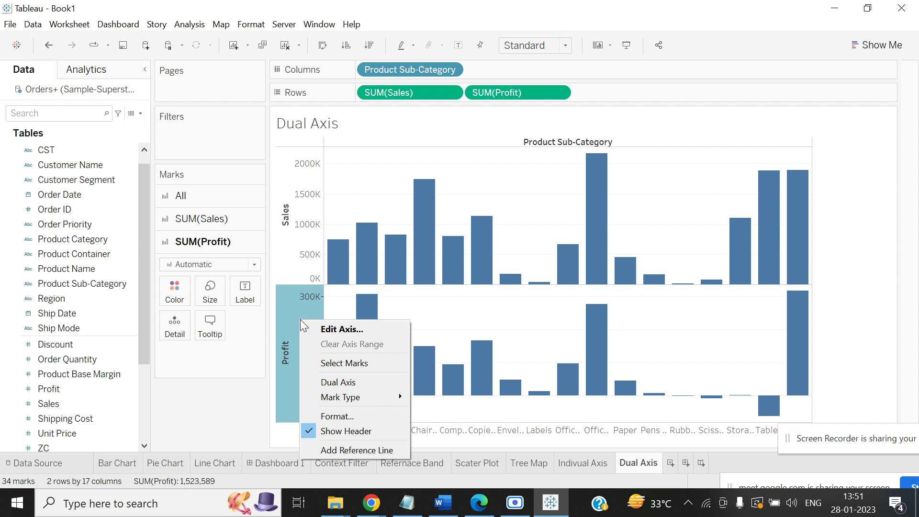
pyautogui.click(336, 382)
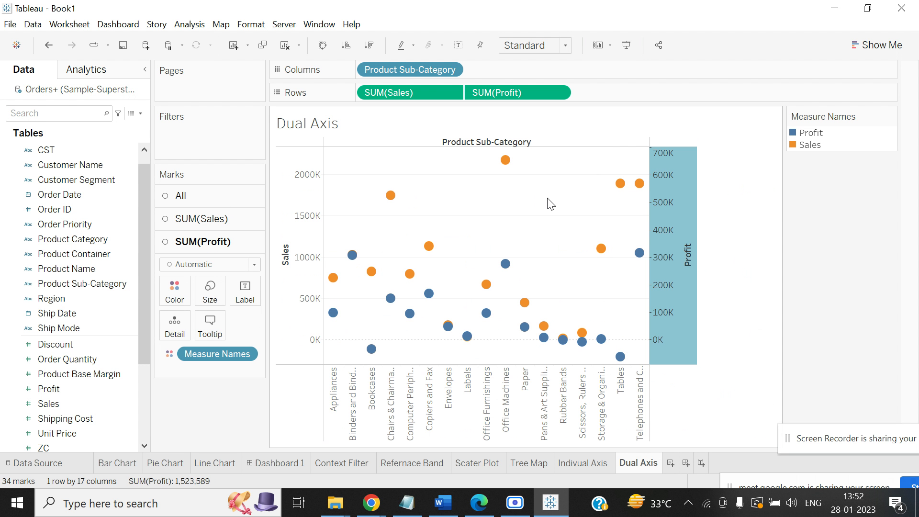
pyautogui.moveTo(391, 201)
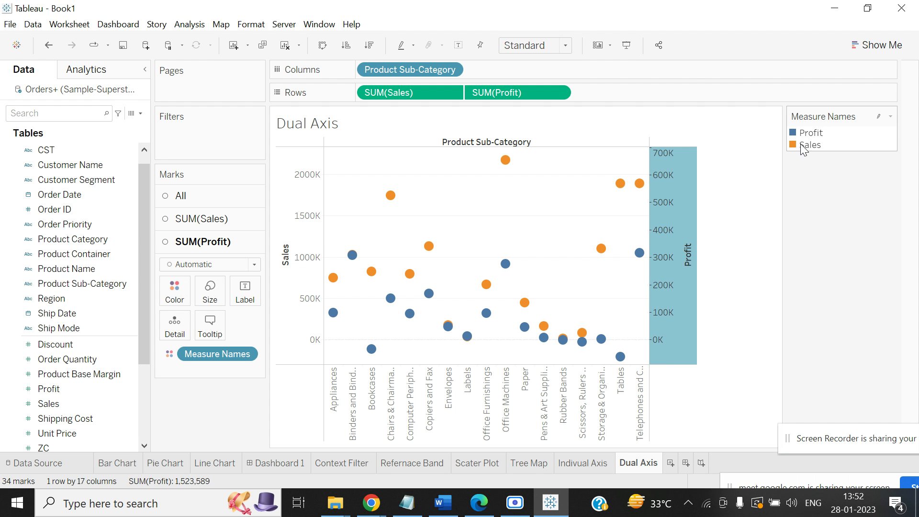
# Change the mark type of the Profit series to Line
pyautogui.click(506, 265)
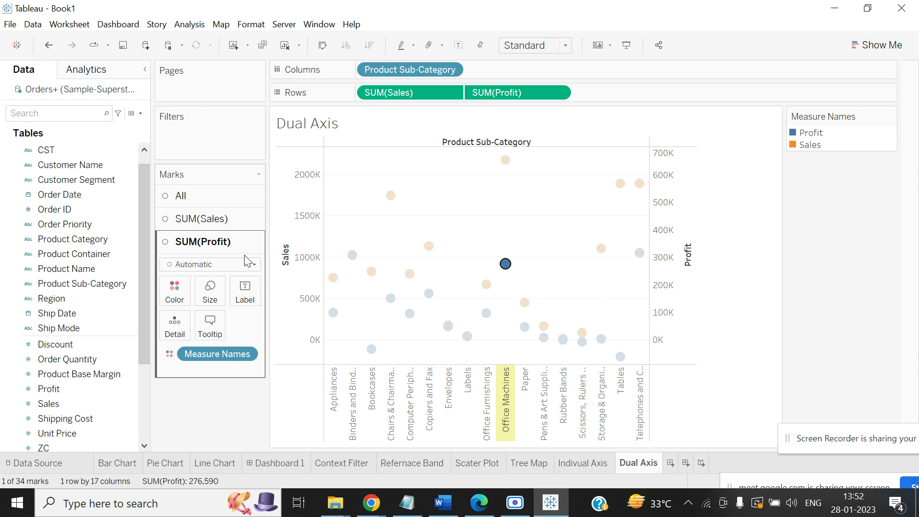
pyautogui.click(254, 266)
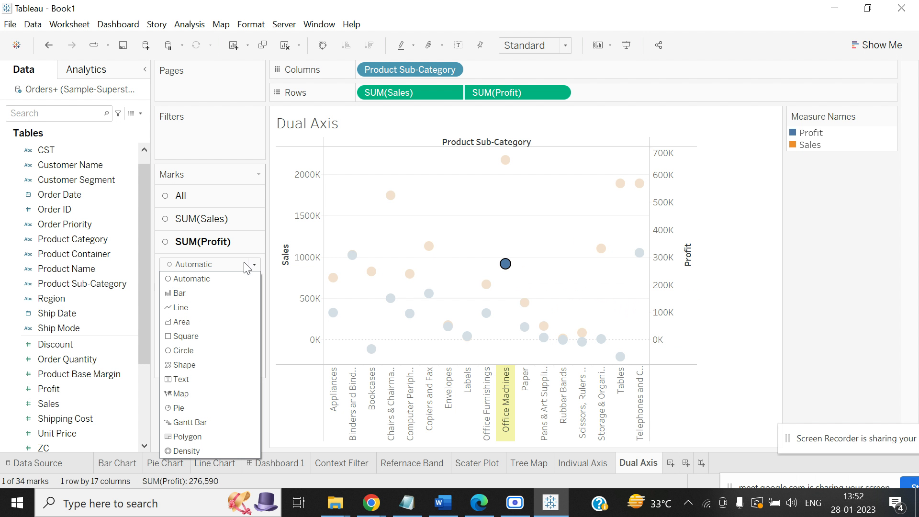
pyautogui.click(506, 264)
pyautogui.rightClick(507, 264)
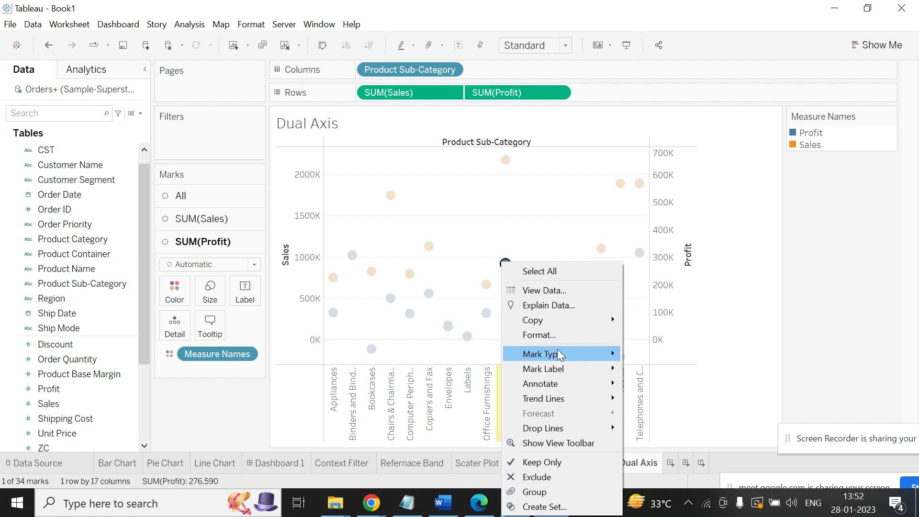
pyautogui.moveTo(560, 355)
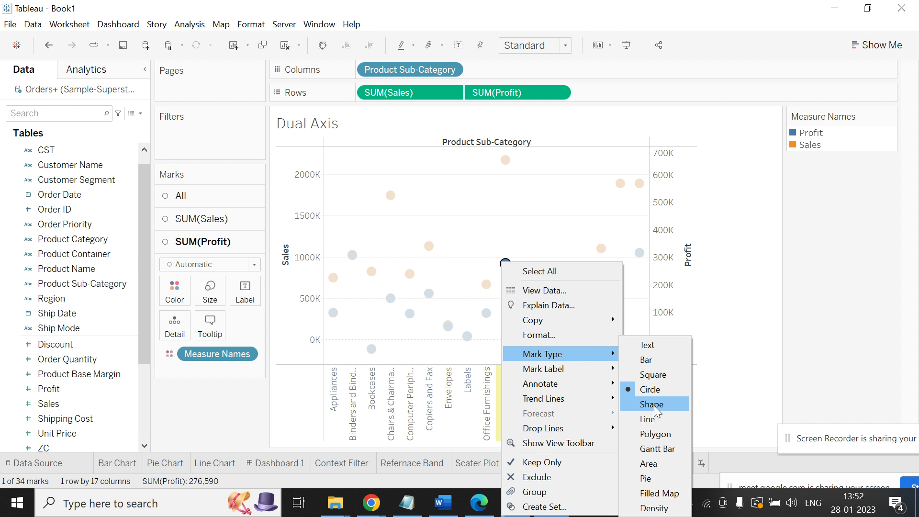
pyautogui.click(656, 418)
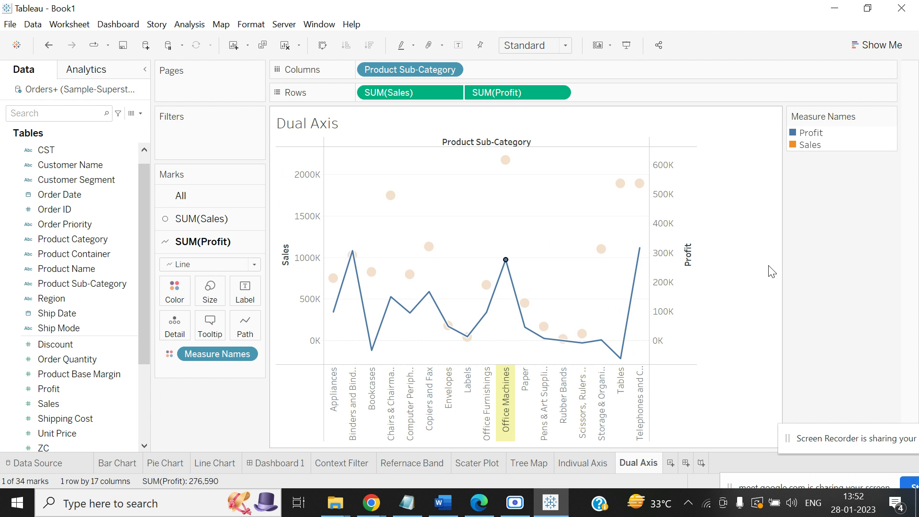
# Change the mark type of the Sales series to Bar
pyautogui.click(771, 269)
pyautogui.click(506, 160)
pyautogui.rightClick(505, 160)
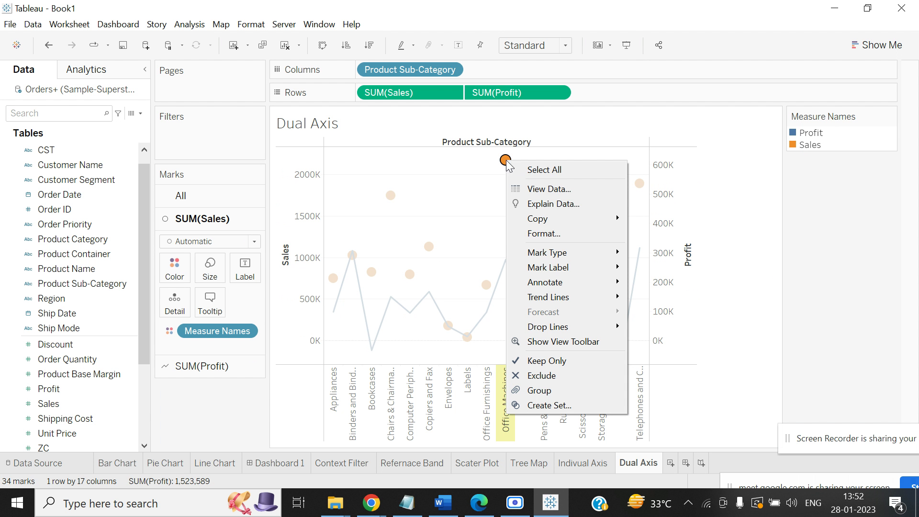
pyautogui.moveTo(592, 253)
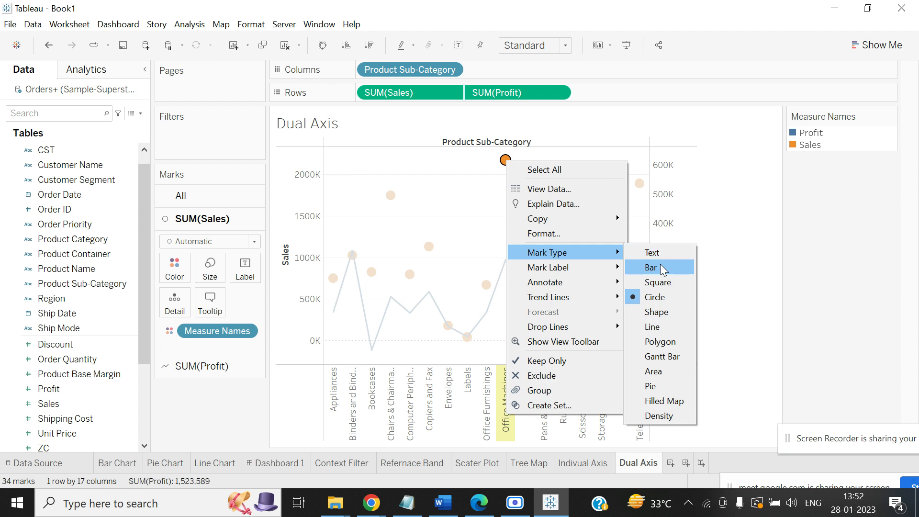
pyautogui.click(659, 266)
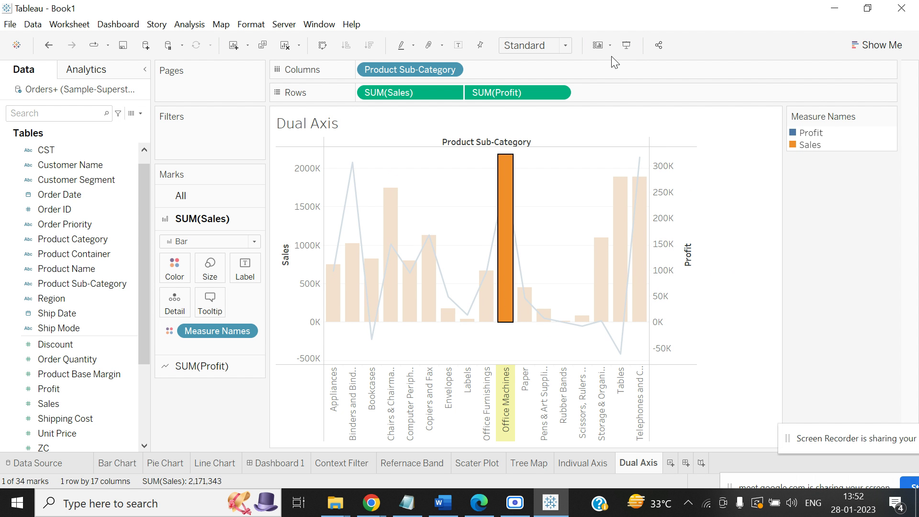
# Fit the dual-axis chart to Entire View and clear the mark selection
pyautogui.click(566, 45)
pyautogui.click(558, 99)
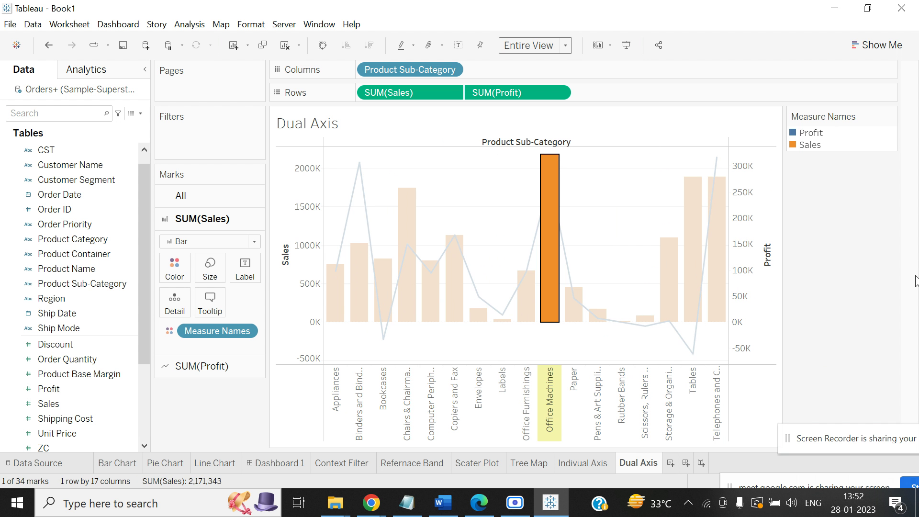
pyautogui.click(877, 285)
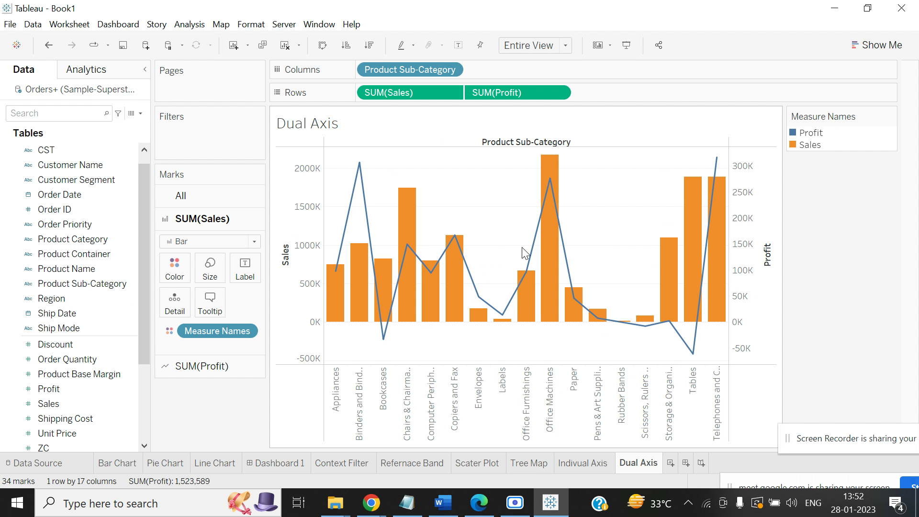
pyautogui.moveTo(547, 256)
pyautogui.moveTo(547, 256); pyautogui.dragTo(293, 221)
pyautogui.hotkey('ctrl', '1')
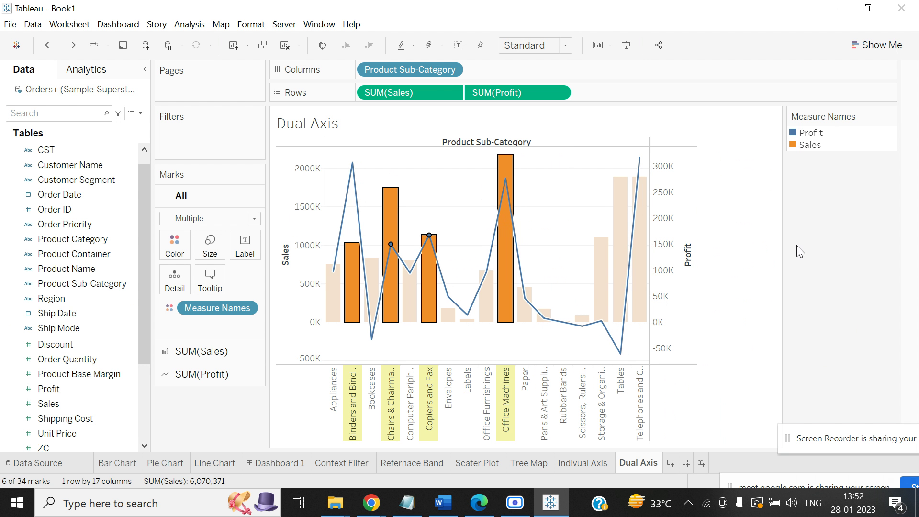
pyautogui.click(564, 52)
pyautogui.click(548, 94)
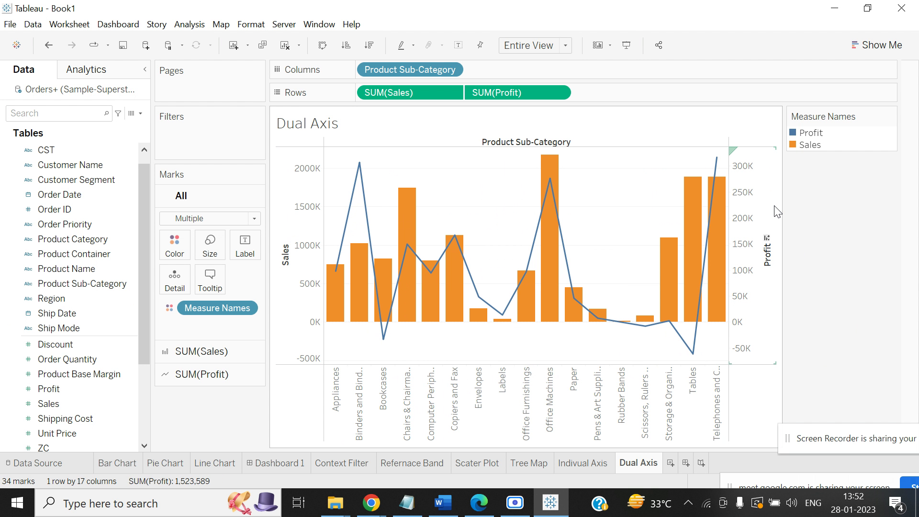
pyautogui.moveTo(544, 328)
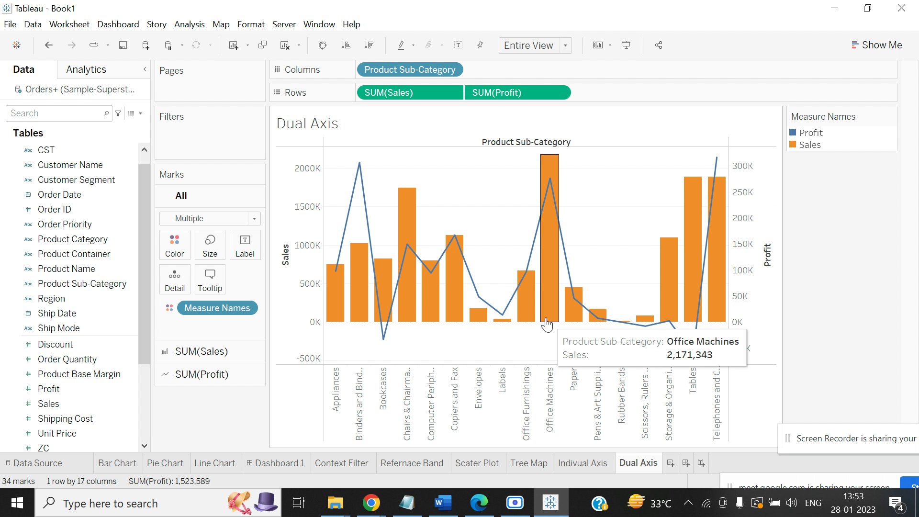
# Add a new worksheet and rename it "Blended Axis"
pyautogui.click(671, 462)
pyautogui.rightClick(668, 463)
pyautogui.click(720, 305)
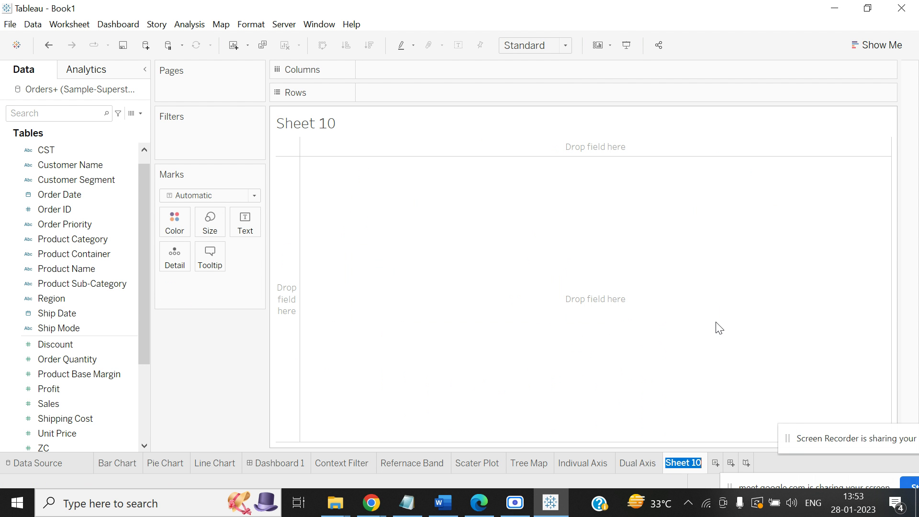
pyautogui.write('Blended Axis')
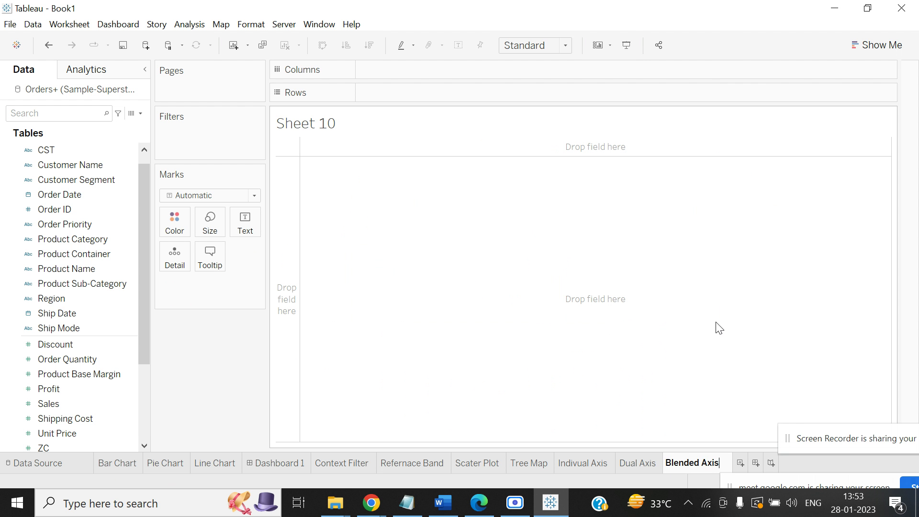
pyautogui.press('Return')
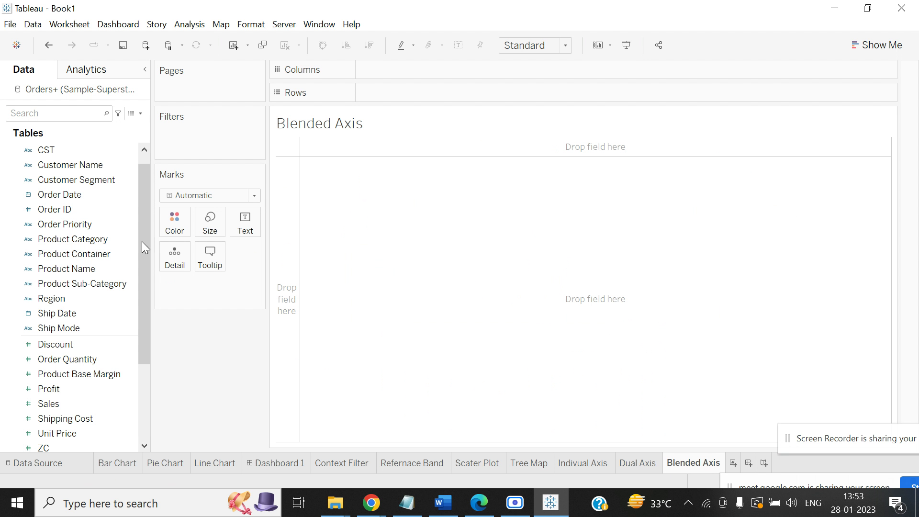
# Chart Sales by product sub-category, with Product Sub-Category on Columns and Sales on Rows
pyautogui.moveTo(96, 282); pyautogui.dragTo(457, 85)
pyautogui.moveTo(458, 72); pyautogui.dragTo(460, 73)
pyautogui.click(81, 404)
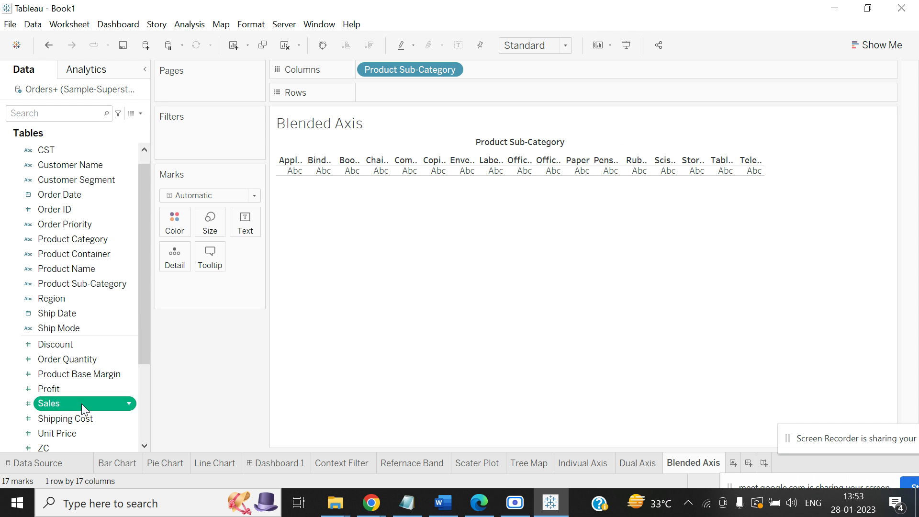
pyautogui.moveTo(81, 403)
pyautogui.mouseDown()
pyautogui.moveTo(415, 118)
pyautogui.moveTo(421, 89)
pyautogui.mouseUp()
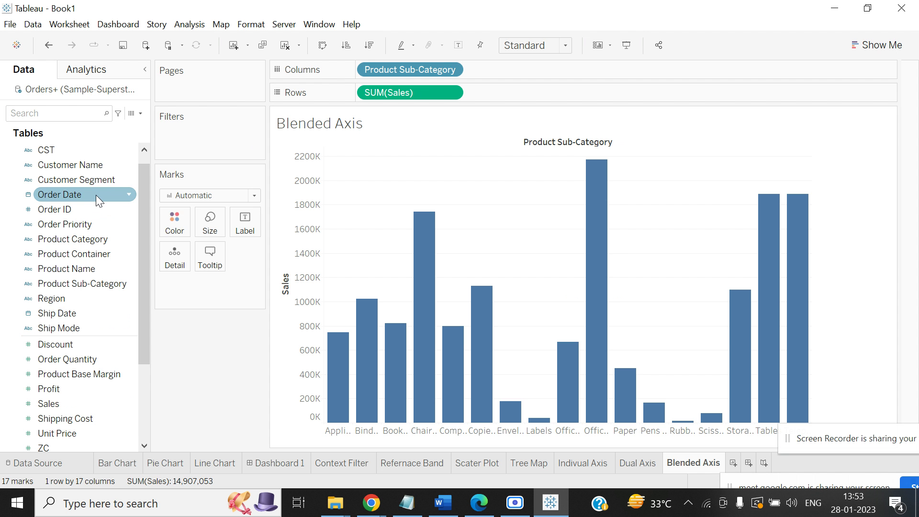
# Color the Sales marks by Order Date year and change the mark type to Line
pyautogui.moveTo(96, 194); pyautogui.dragTo(181, 223)
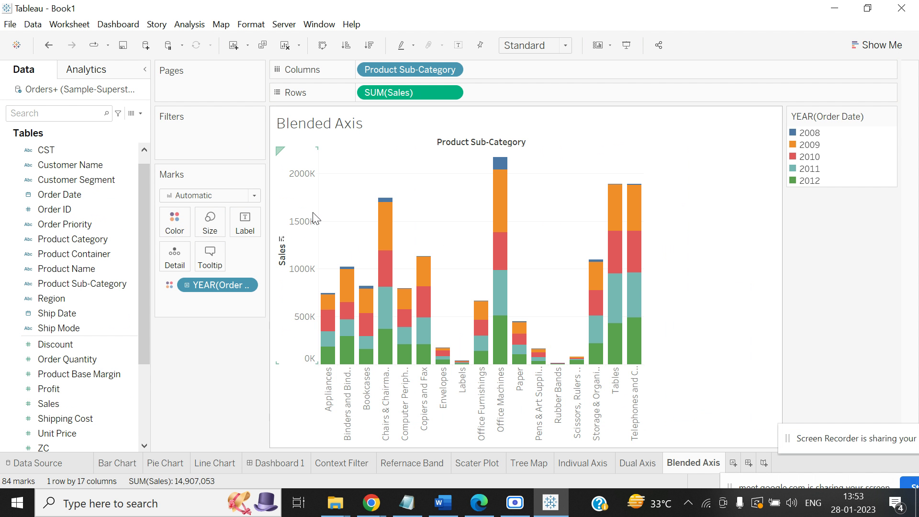
pyautogui.click(254, 196)
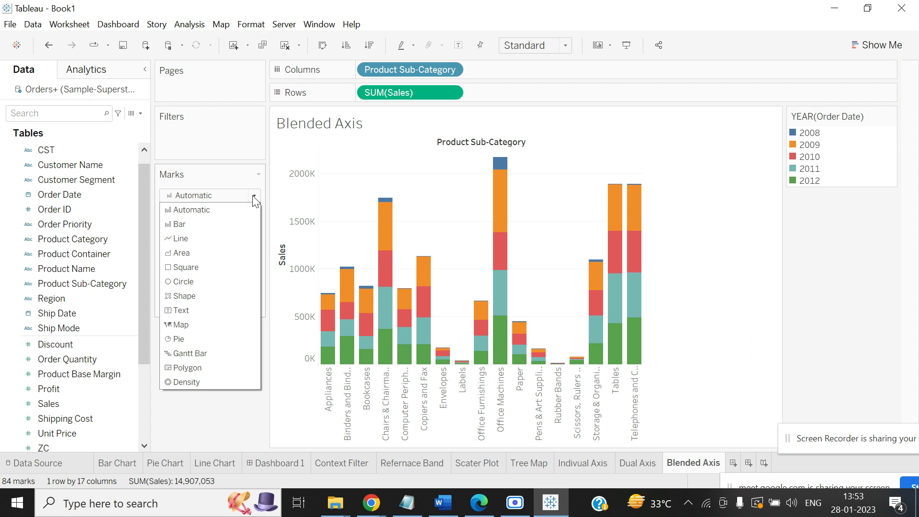
pyautogui.click(227, 238)
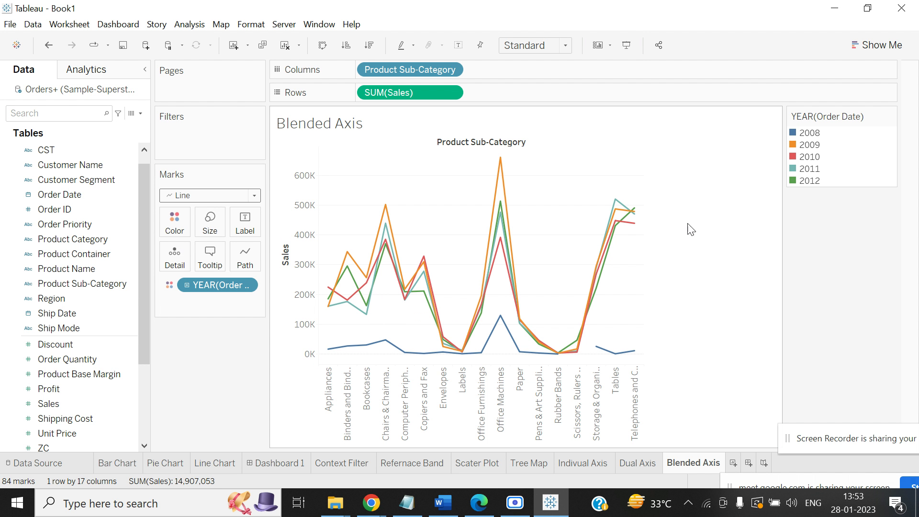
# Fit the Blended Axis chart to Entire View and compare it with the Dual Axis and Indivual Axis sheets
pyautogui.click(565, 45)
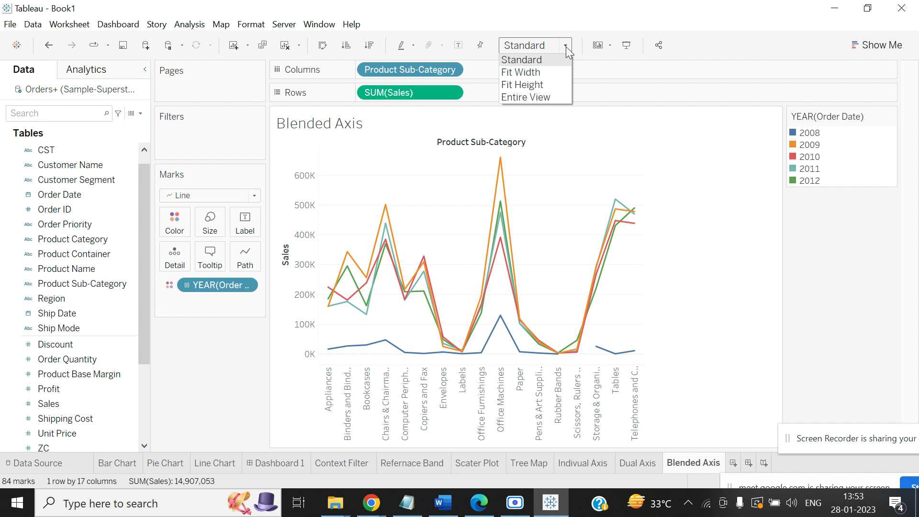
pyautogui.click(547, 109)
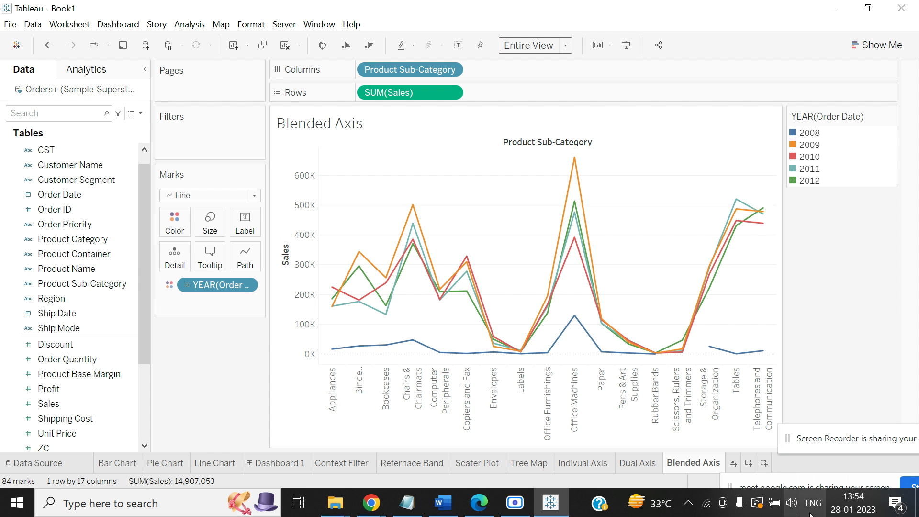
pyautogui.moveTo(852, 504)
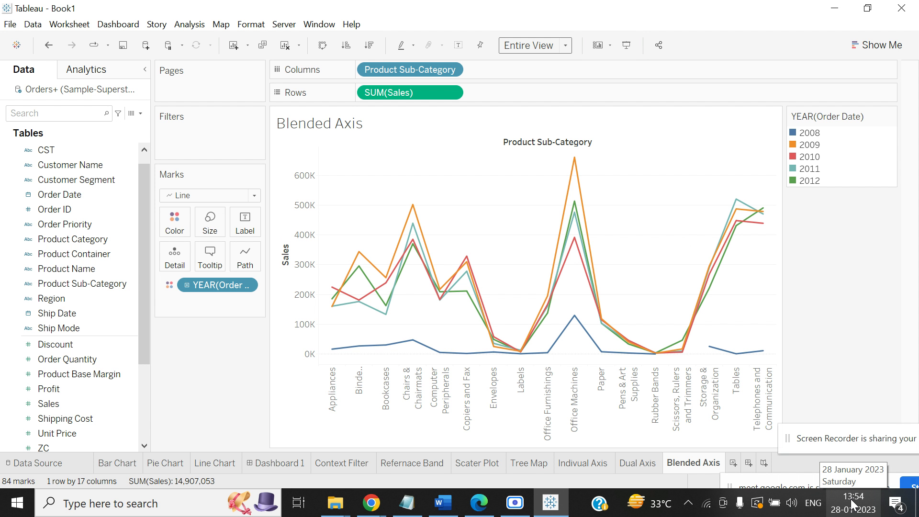
pyautogui.click(651, 464)
pyautogui.click(584, 466)
pyautogui.click(701, 463)
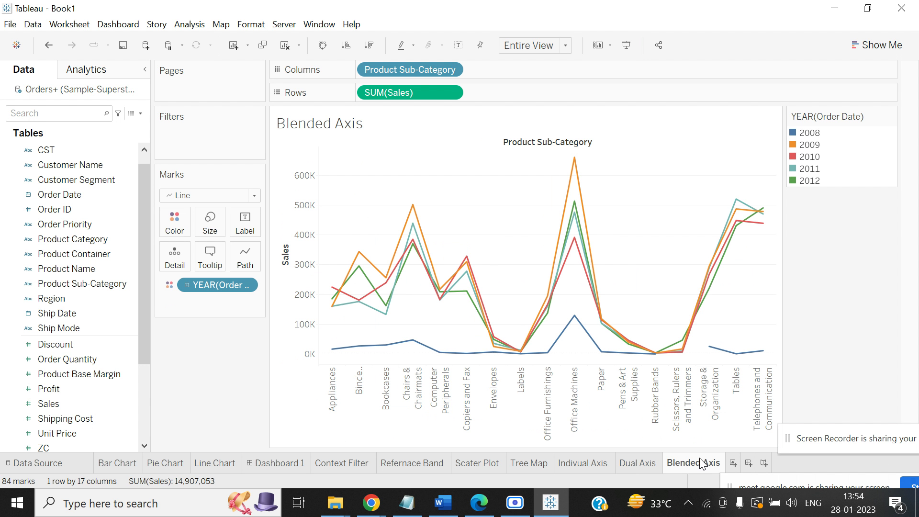
# Add another new worksheet and display the Show Me chart gallery
pyautogui.click(733, 463)
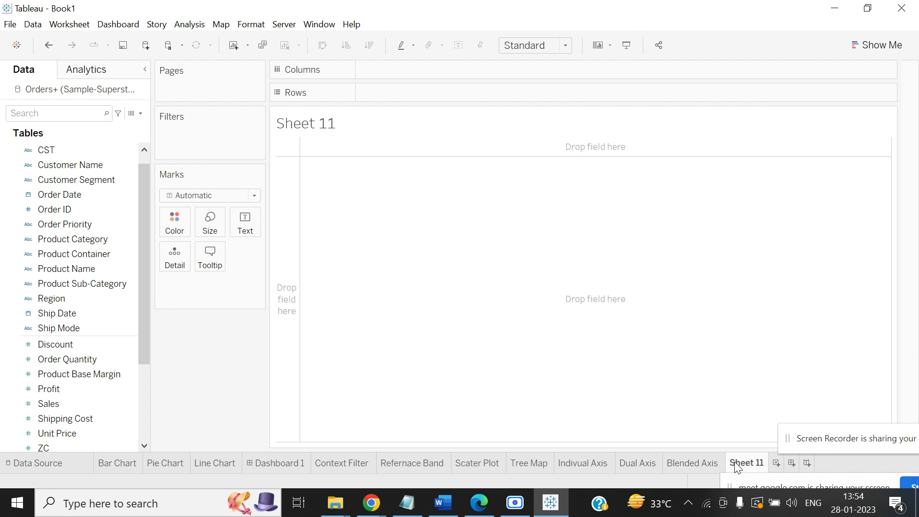
pyautogui.click(875, 45)
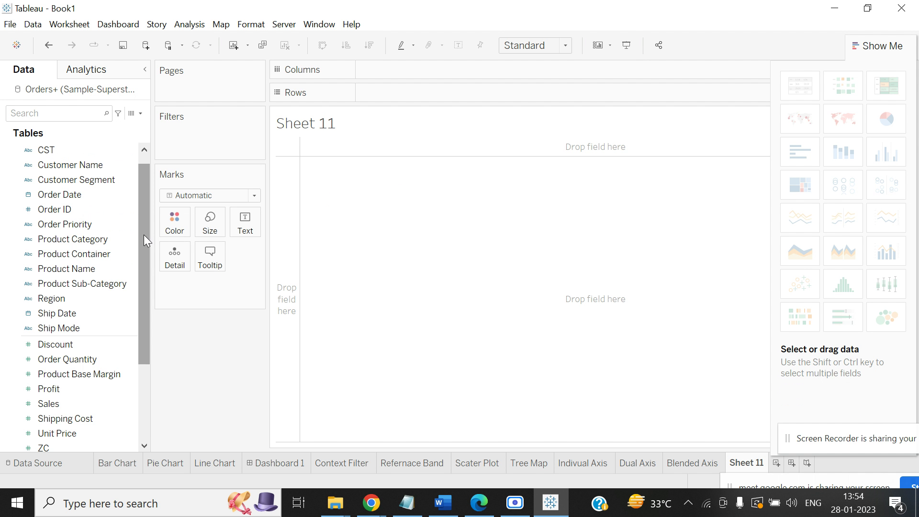
pyautogui.moveTo(144, 234); pyautogui.dragTo(144, 182)
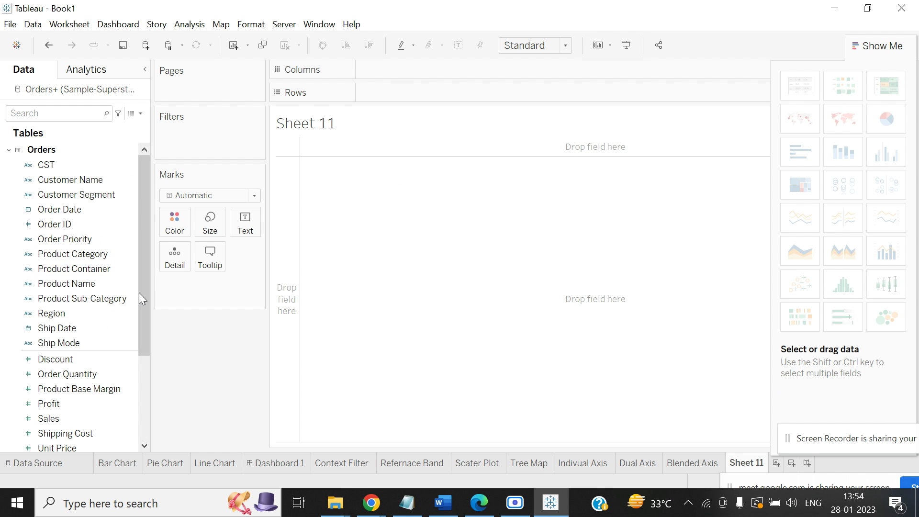
pyautogui.moveTo(138, 292); pyautogui.dragTo(145, 230)
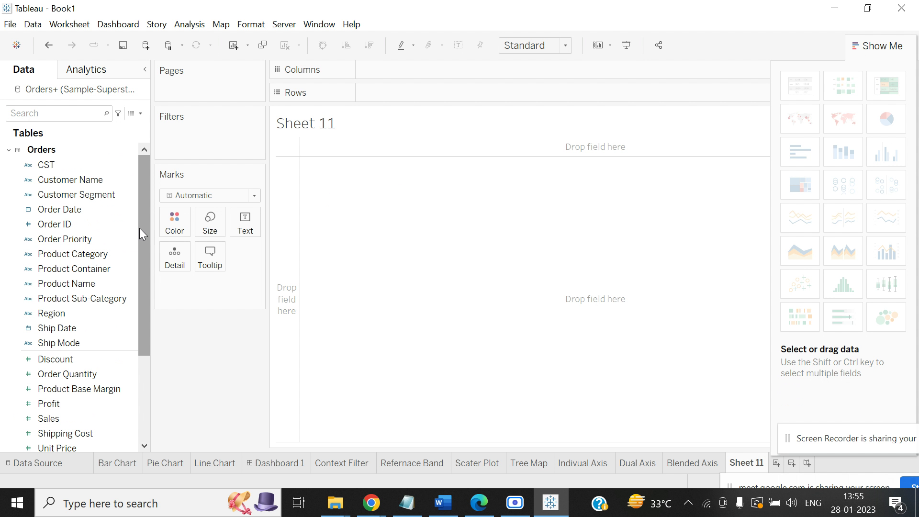
pyautogui.click(58, 299)
pyautogui.click(53, 312)
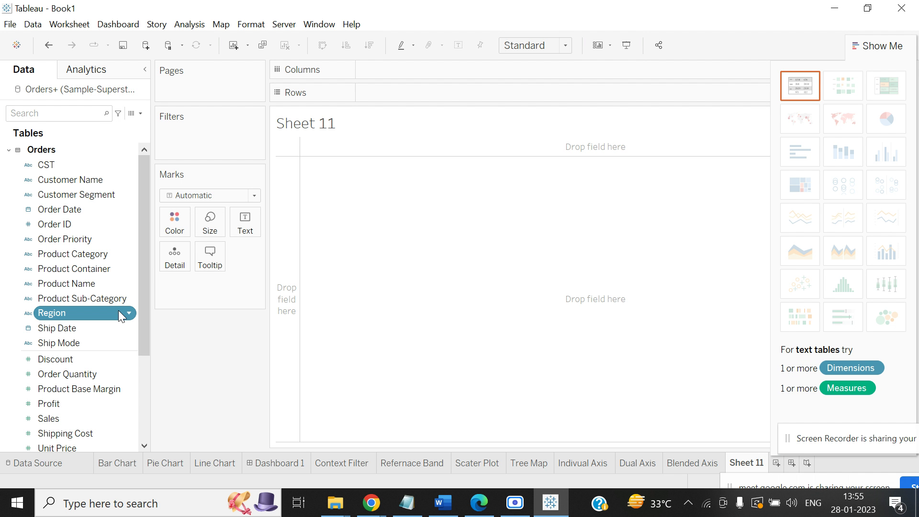
pyautogui.click(130, 314)
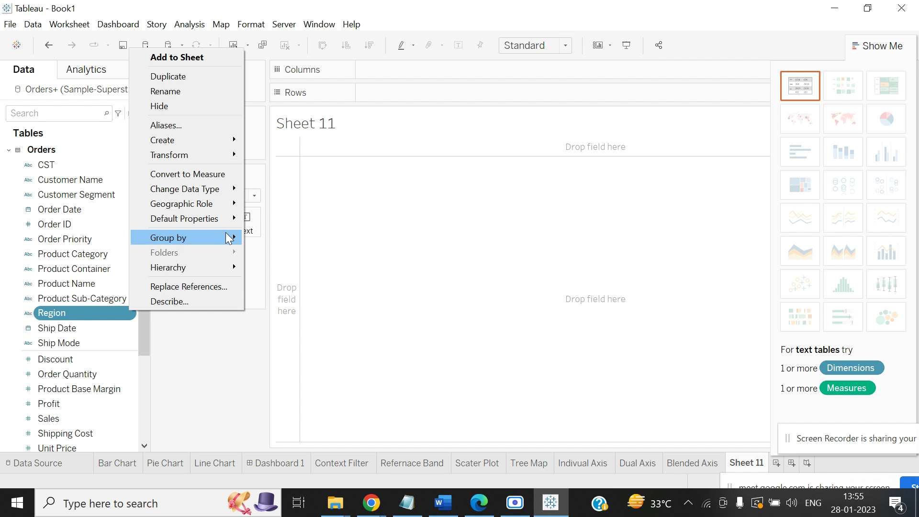
pyautogui.moveTo(234, 190)
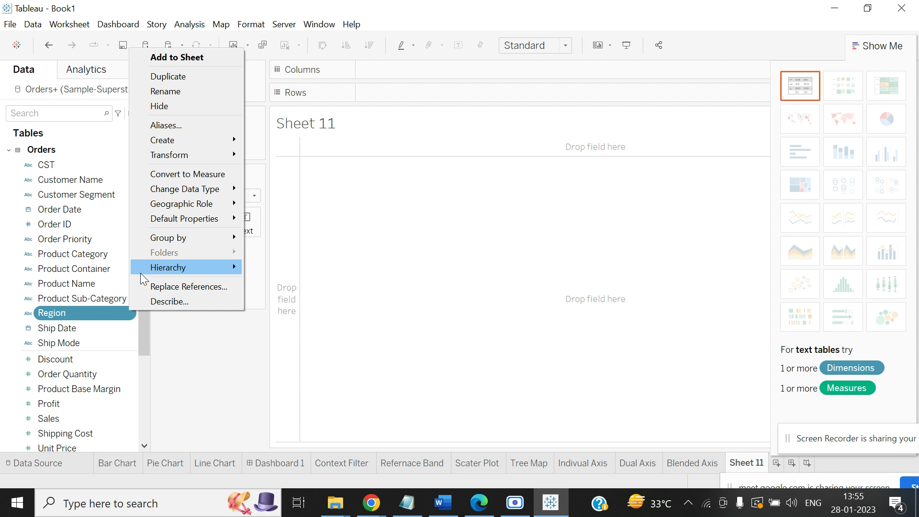
pyautogui.click(98, 316)
pyautogui.moveTo(99, 317); pyautogui.dragTo(419, 102)
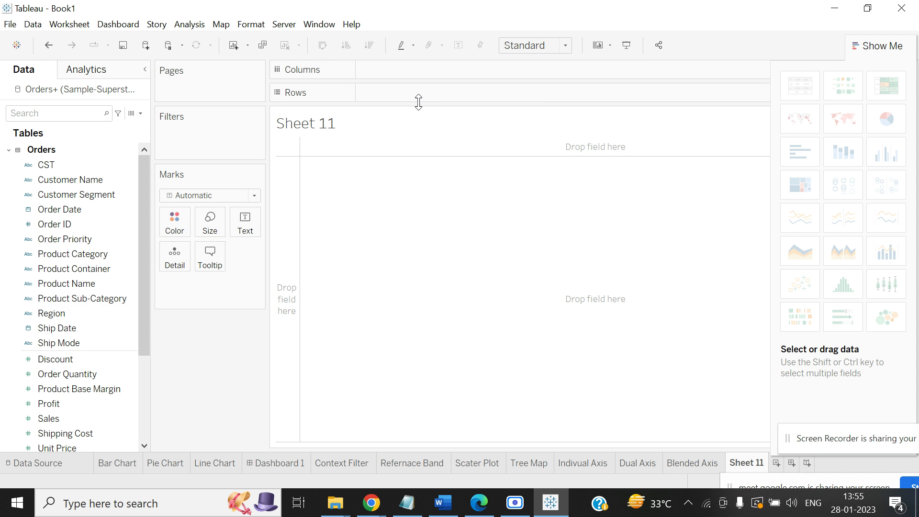
pyautogui.moveTo(55, 317); pyautogui.dragTo(62, 291)
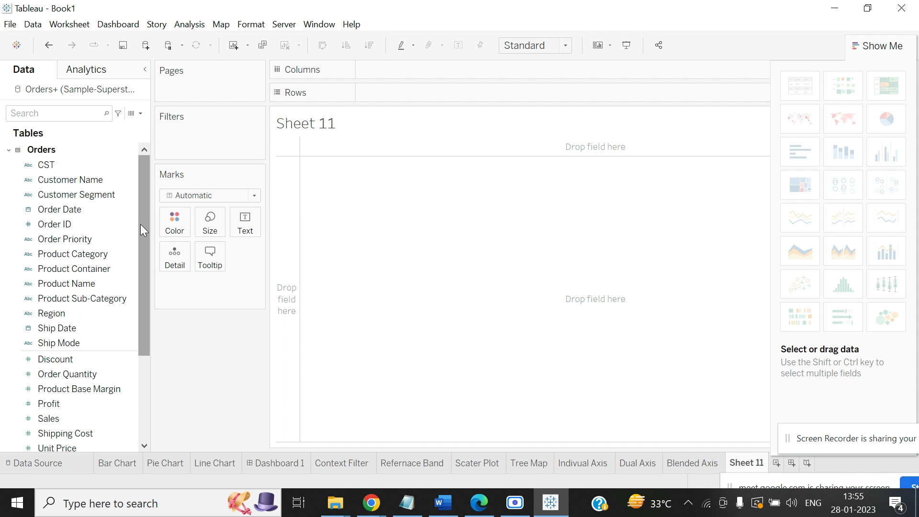
# Search the data fields for "sta" and "coun", clear the search, and look through the full field list
pyautogui.click(77, 111)
pyautogui.write('sta')
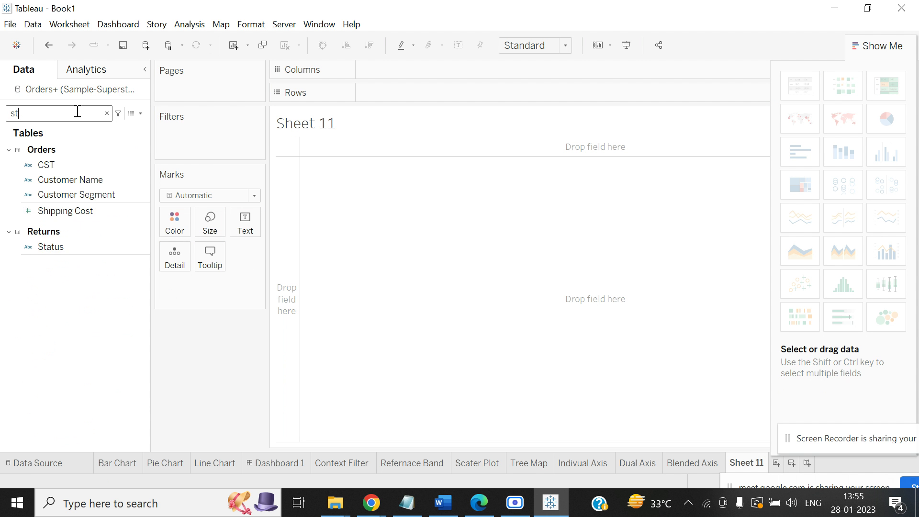
pyautogui.press('BackSpace')
pyautogui.press('BackSpace')
pyautogui.press('BackSpace')
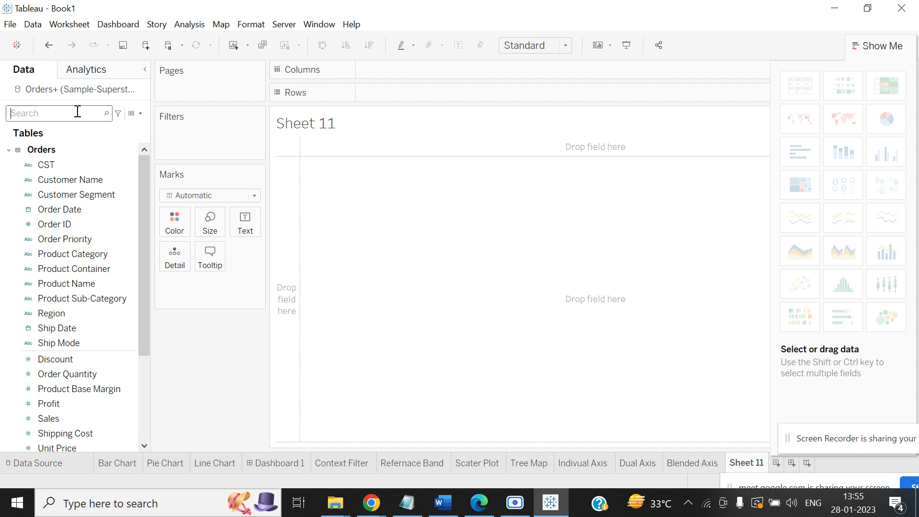
pyautogui.write('coun')
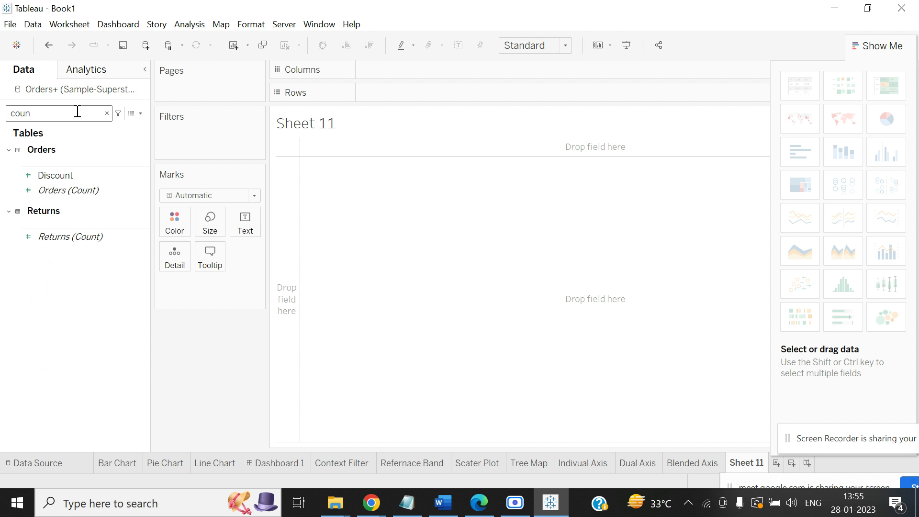
pyautogui.press('BackSpace')
pyautogui.press('BackSpace')
pyautogui.press('BackSpace')
pyautogui.press('BackSpace')
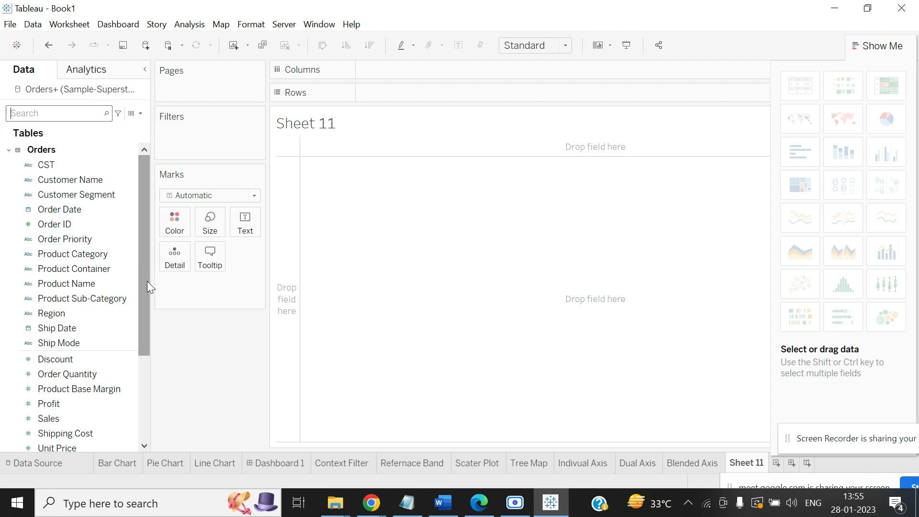
pyautogui.scroll(-1, 147, 307)
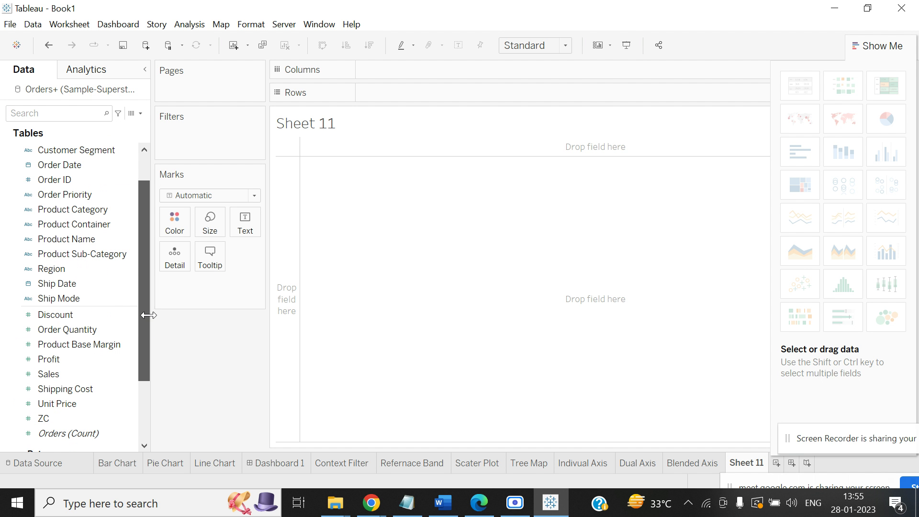
pyautogui.scroll(1, 148, 204)
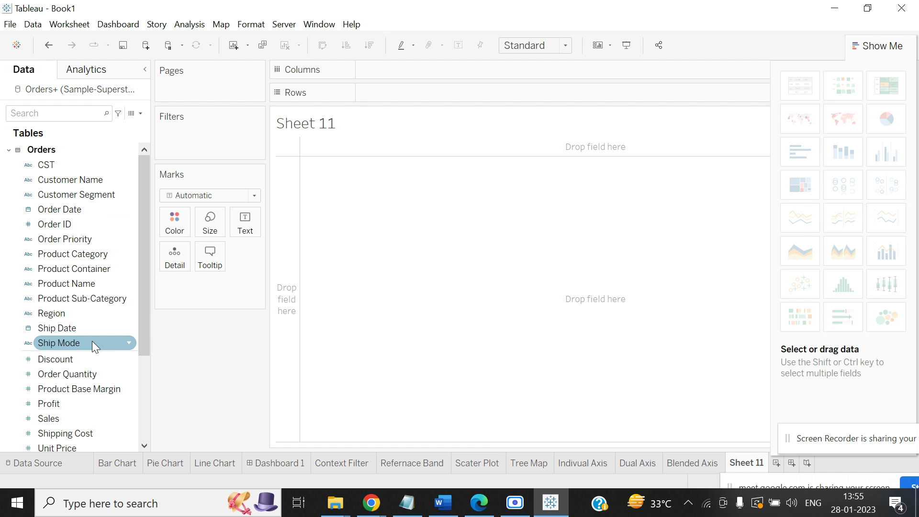
# Switch to the File Explorer window showing the Transition into Data Analytics folder
pyautogui.moveTo(335, 503)
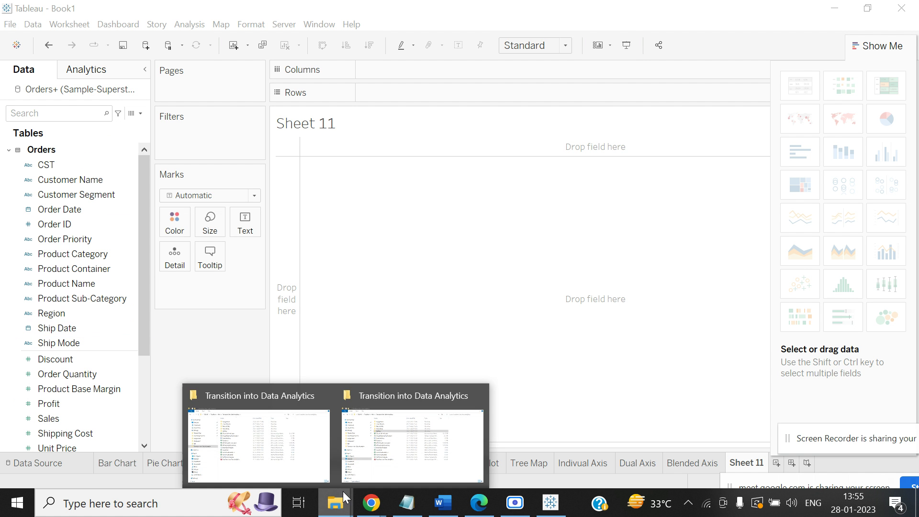
pyautogui.click(432, 457)
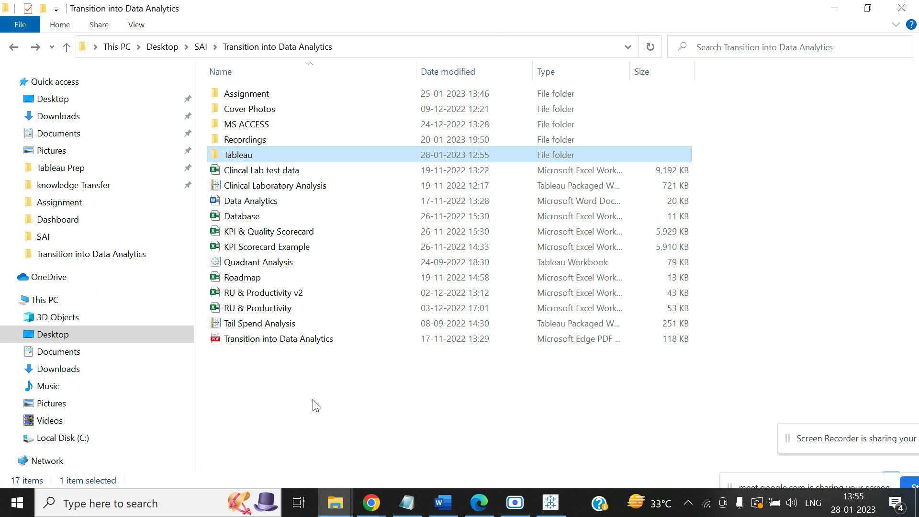
pyautogui.moveTo(336, 502)
pyautogui.click(252, 443)
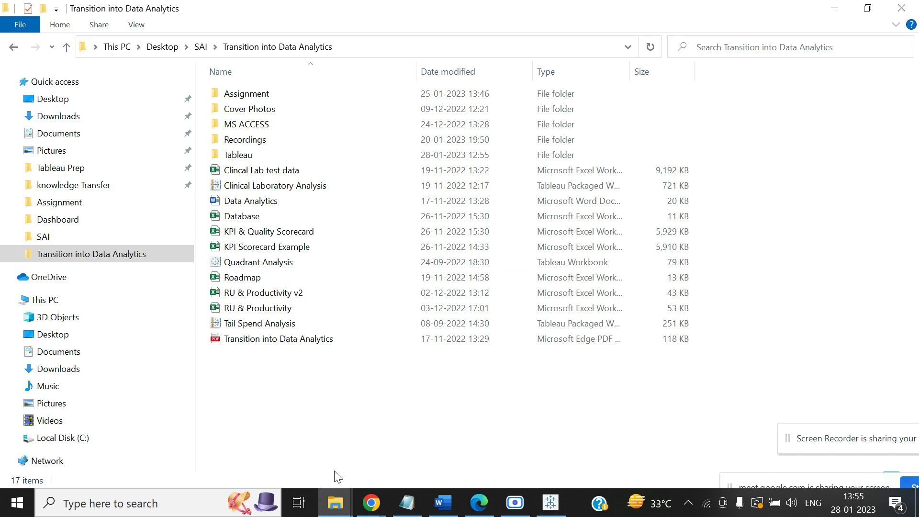
pyautogui.click(335, 513)
pyautogui.click(403, 465)
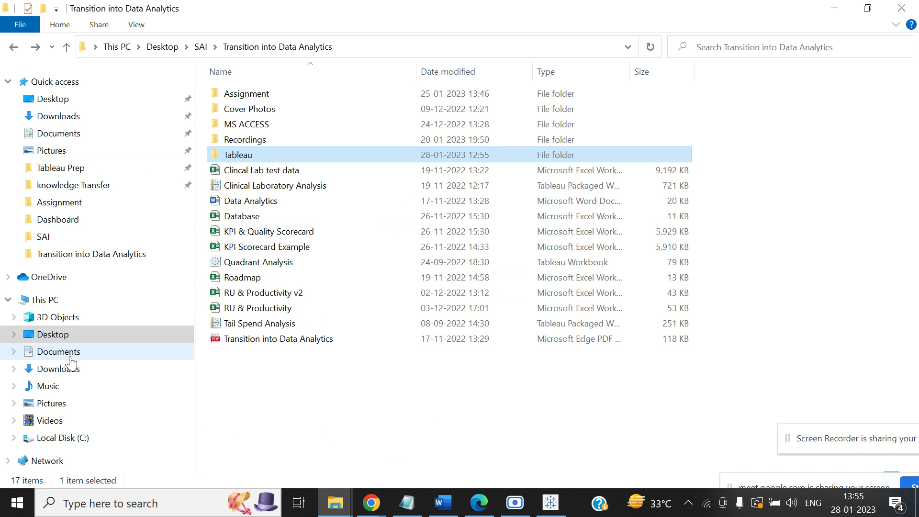
# Open the Sample-Superstore Sales (Excel) workbook from the SAI folder in old Laptop data on Local Disk (C:)
pyautogui.click(80, 439)
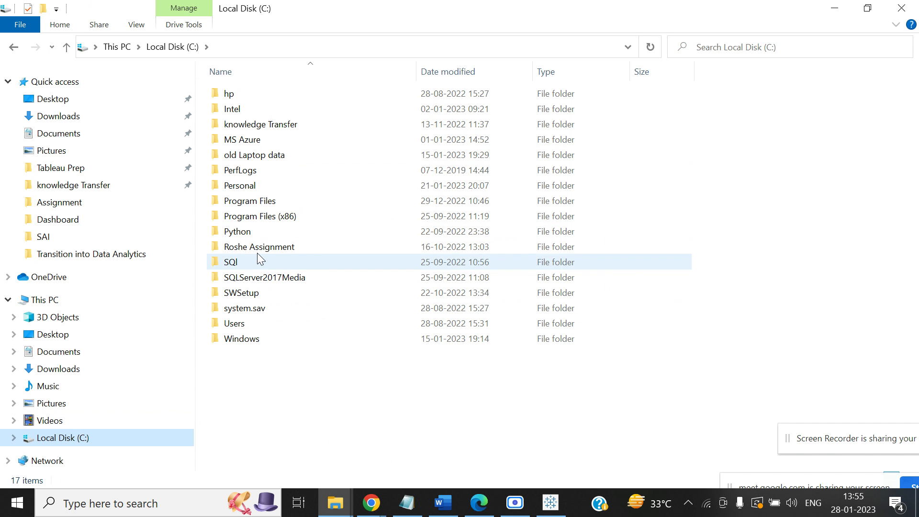
pyautogui.doubleClick(269, 154)
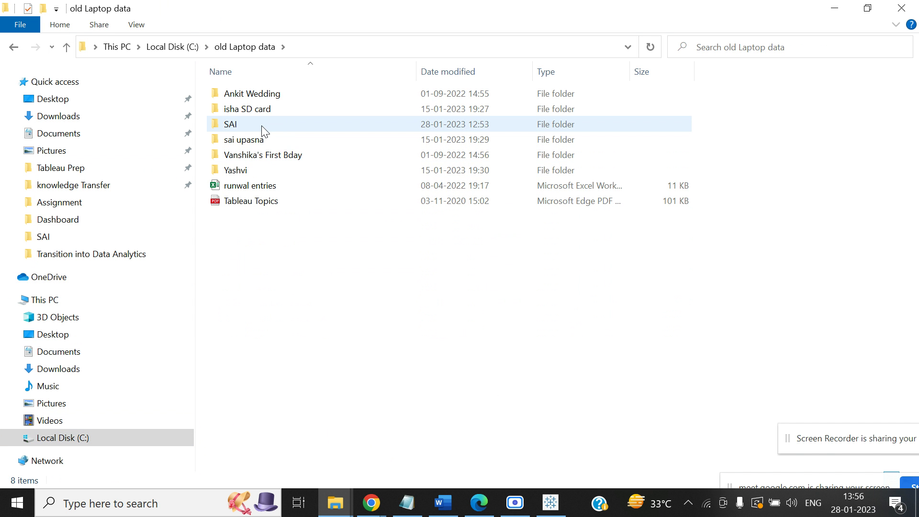
pyautogui.click(260, 126)
pyautogui.doubleClick(259, 126)
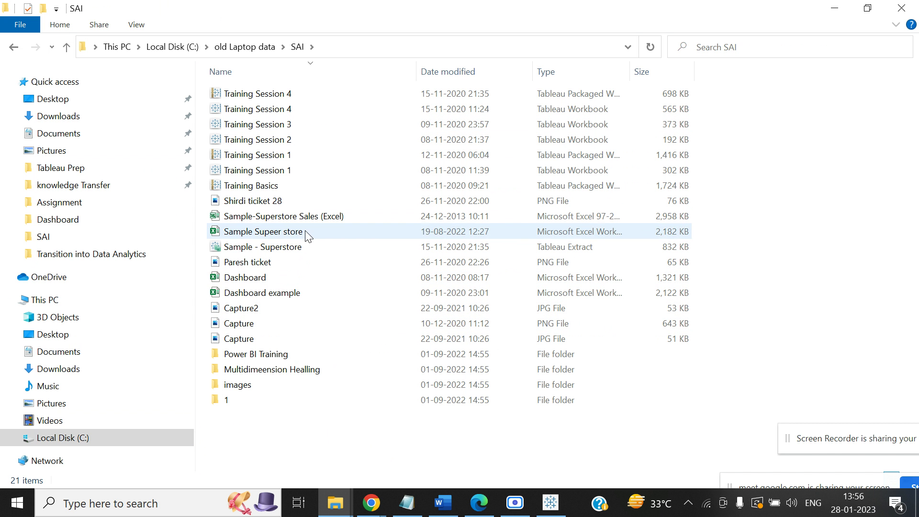
pyautogui.doubleClick(304, 218)
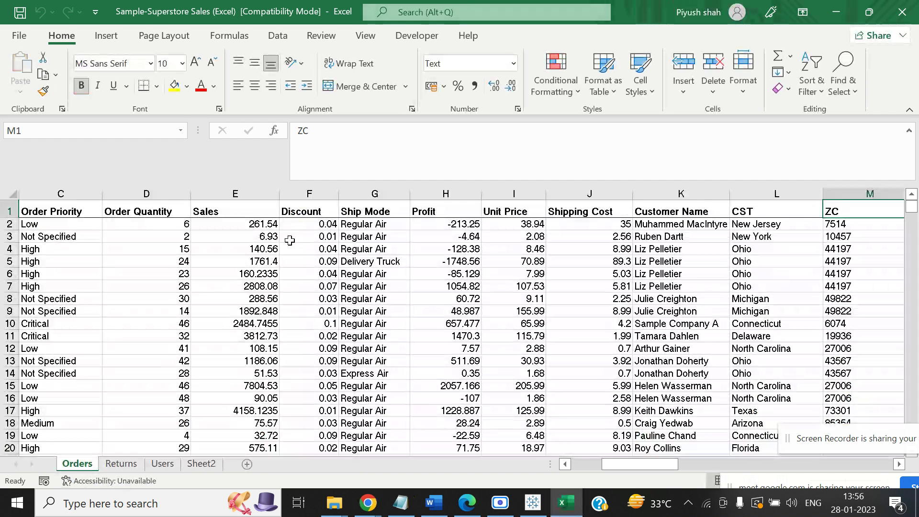
# Read along the header row of the Orders sheet through Ship Date, looking for location fields
pyautogui.click(223, 204)
pyautogui.press('Right')
pyautogui.press('Right')
pyautogui.press('Right')
pyautogui.press('Right')
pyautogui.press('Right')
pyautogui.press('Right')
pyautogui.press('Right')
pyautogui.press('Right')
pyautogui.press('Right')
pyautogui.press('Right')
pyautogui.press('Right')
pyautogui.press('Right')
pyautogui.press('Right')
pyautogui.press('Right')
pyautogui.press('Right')
pyautogui.press('Right')
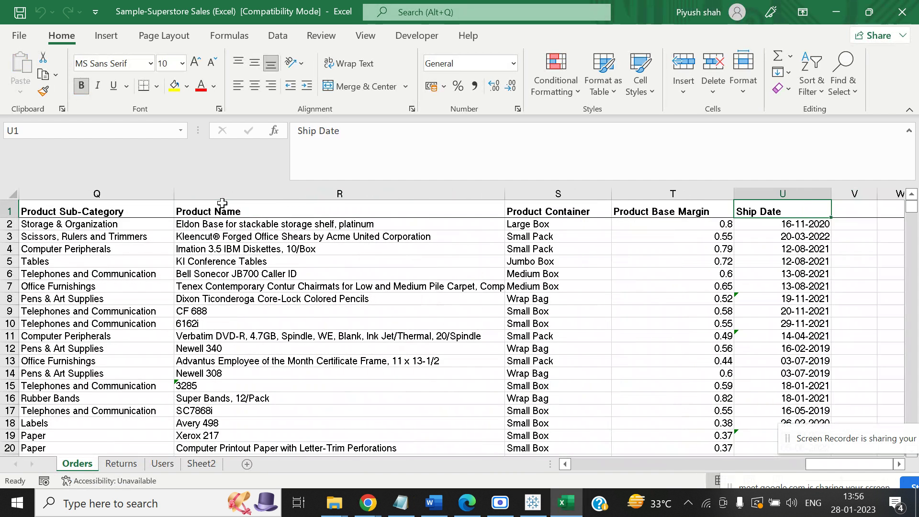
pyautogui.press('Left')
pyautogui.press('Left')
pyautogui.press('Left')
pyautogui.press('Left')
pyautogui.press('Left')
pyautogui.press('Left')
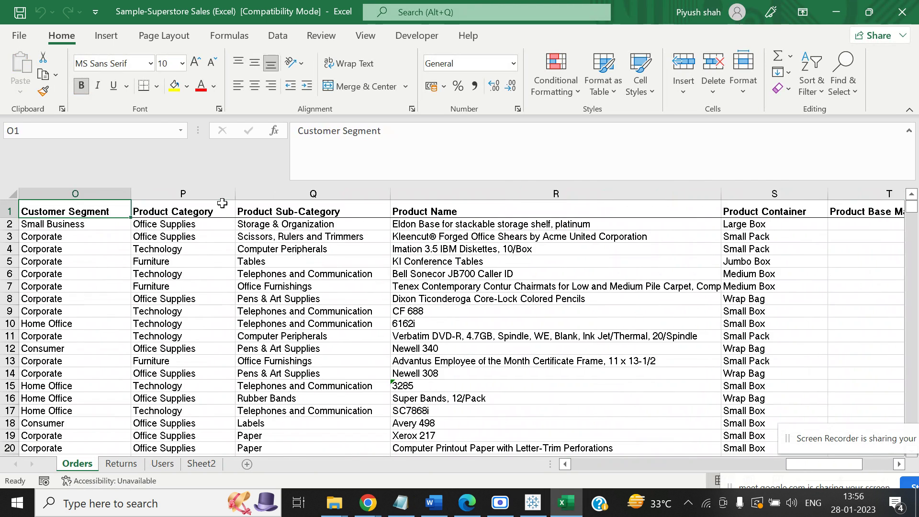
# Examine the CST and ZC columns of the Orders sheet, checking the entries under CST down to the last row
pyautogui.press('Right')
pyautogui.press('Left')
pyautogui.press('Left')
pyautogui.press('Left')
pyautogui.press('Left')
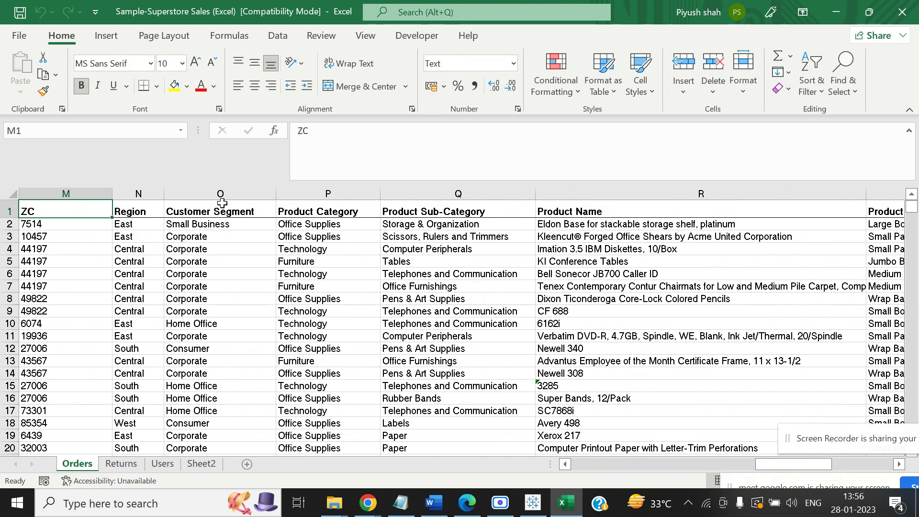
pyautogui.press('Left')
pyautogui.press('Right')
pyautogui.press('Down')
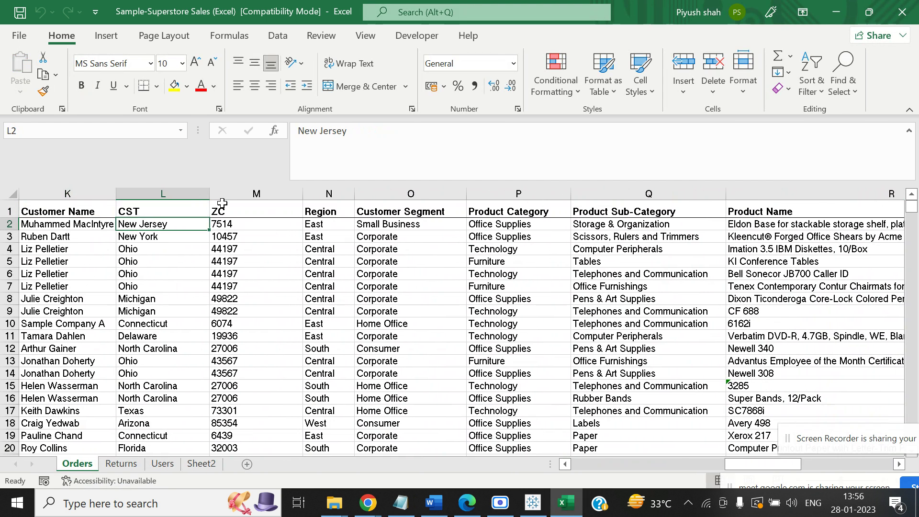
pyautogui.hotkey('ctrl', 'Down')
pyautogui.hotkey('ctrl', 'Up')
pyautogui.press('Down')
# Close the Excel workbook and switch back to the Tableau workbook Book1
pyautogui.click(917, 4)
pyautogui.hotkey('alt', 'Tab')
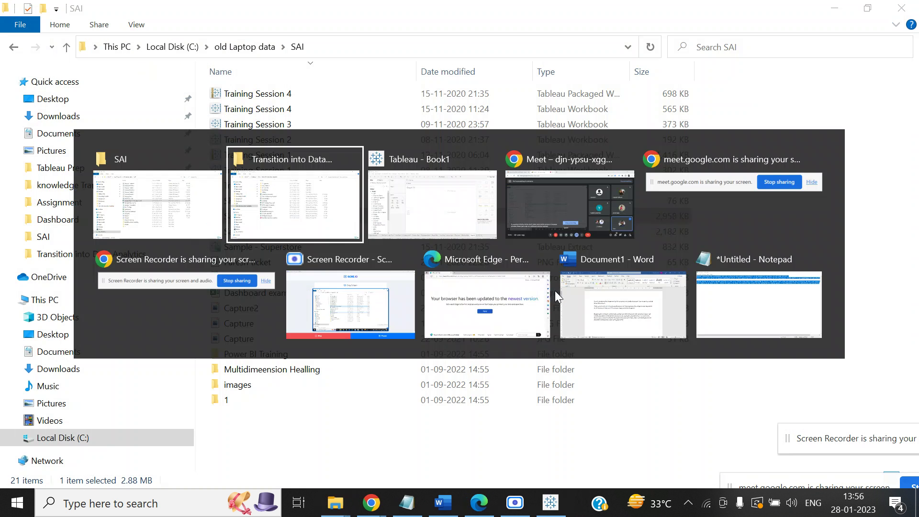
pyautogui.hotkey('alt', 'Tab')
# Review the data type options offered for the CST field without changing its type
pyautogui.click(95, 165)
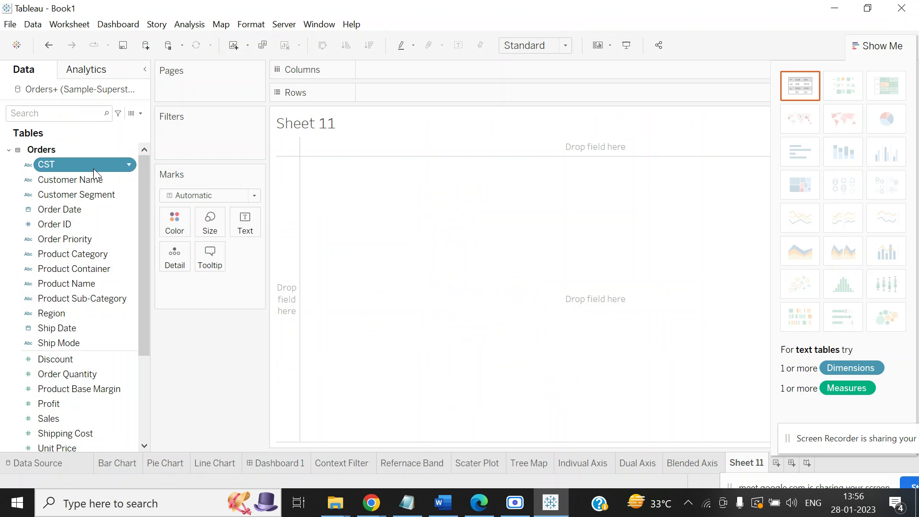
pyautogui.click(132, 165)
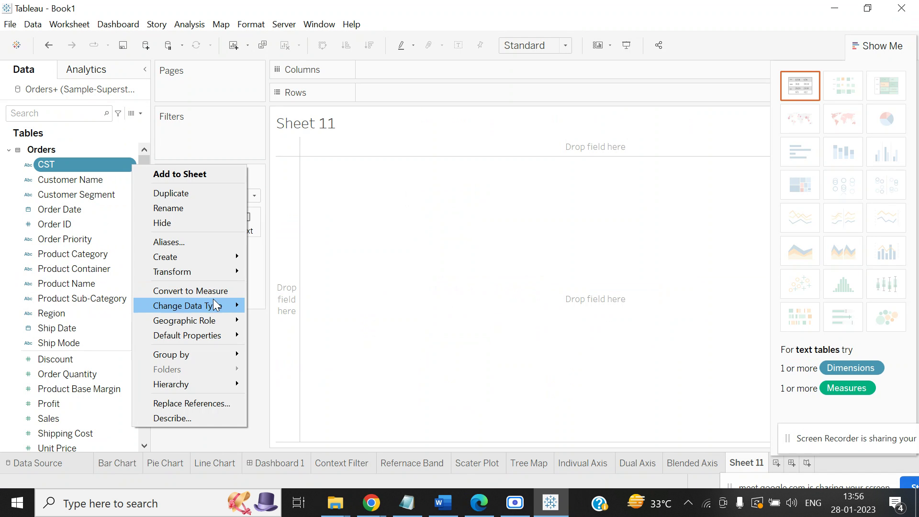
pyautogui.moveTo(218, 307)
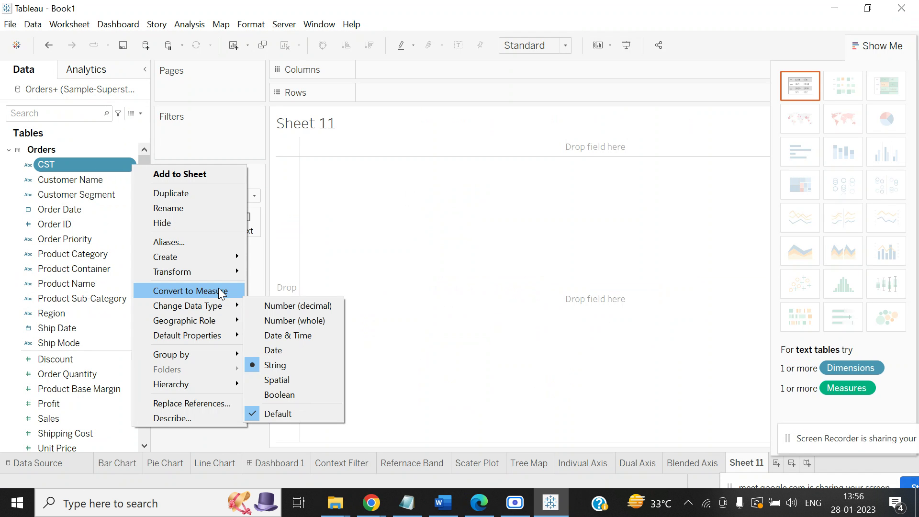
pyautogui.moveTo(223, 322)
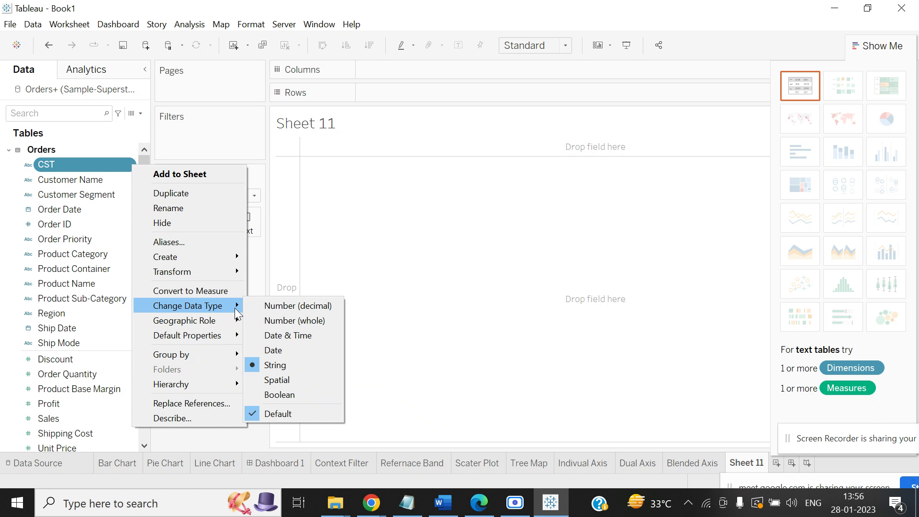
pyautogui.click(411, 256)
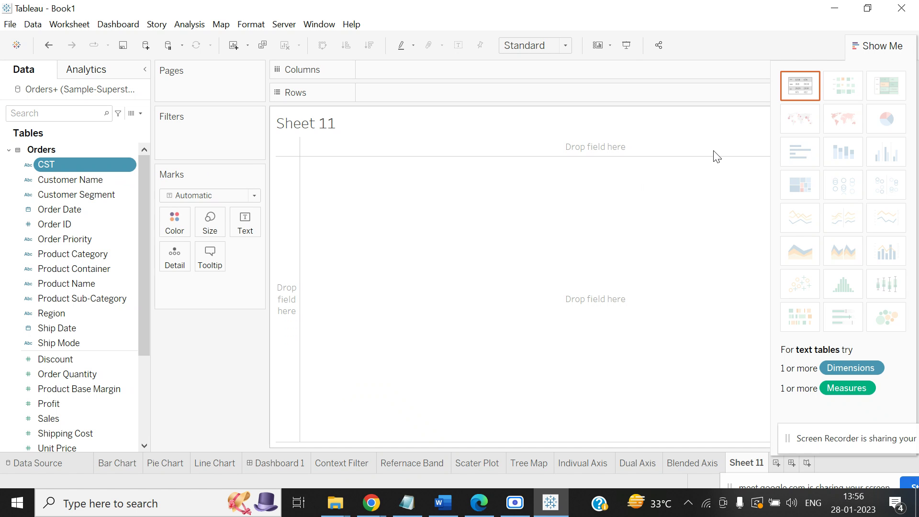
# Try placing the CST field on Rows of Sheet 11, and undo the placement
pyautogui.click(84, 419)
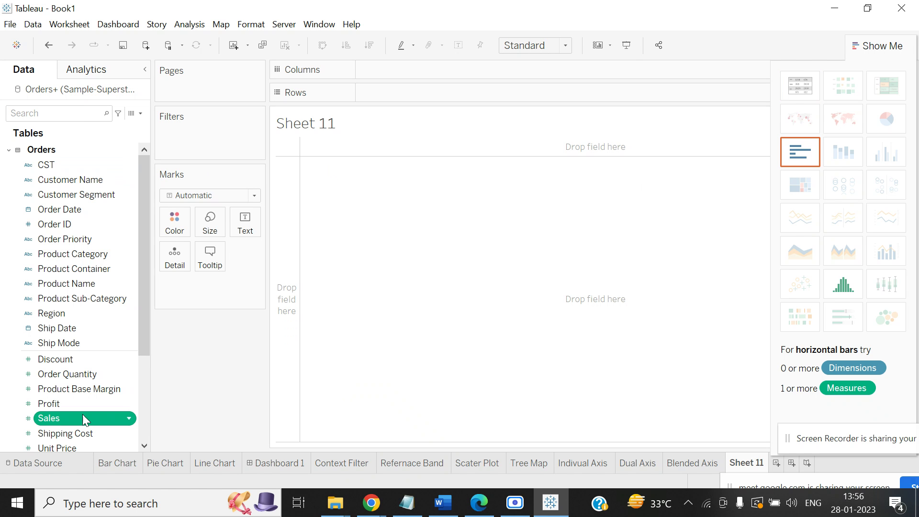
pyautogui.keyDown('ctrl'); pyautogui.click(62, 167); pyautogui.keyUp('ctrl')
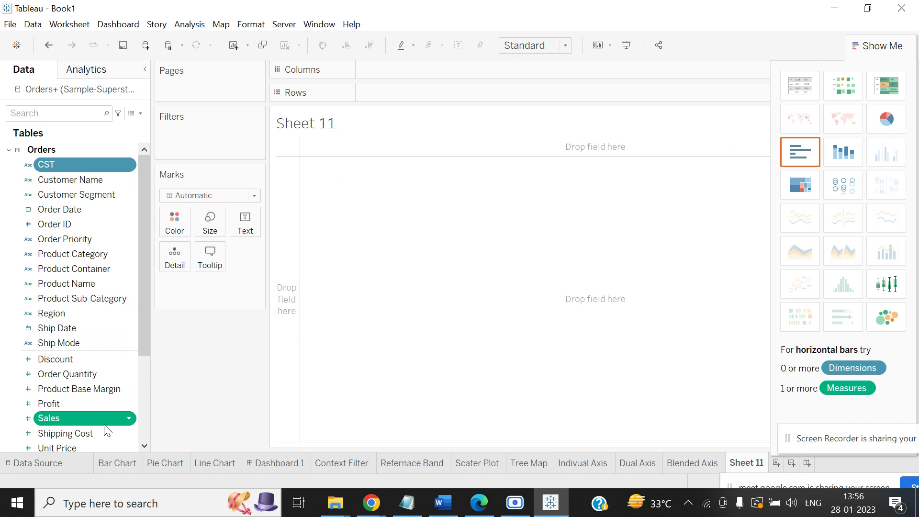
pyautogui.moveTo(82, 168); pyautogui.dragTo(452, 93)
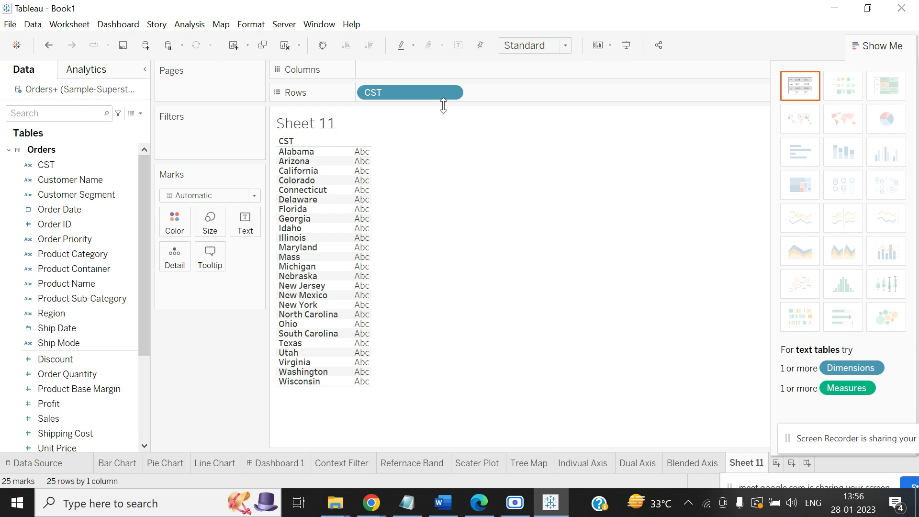
pyautogui.hotkey('ctrl', 'z')
# Assign the State/Province geographic role to the CST field in the Orders table
pyautogui.rightClick(129, 169)
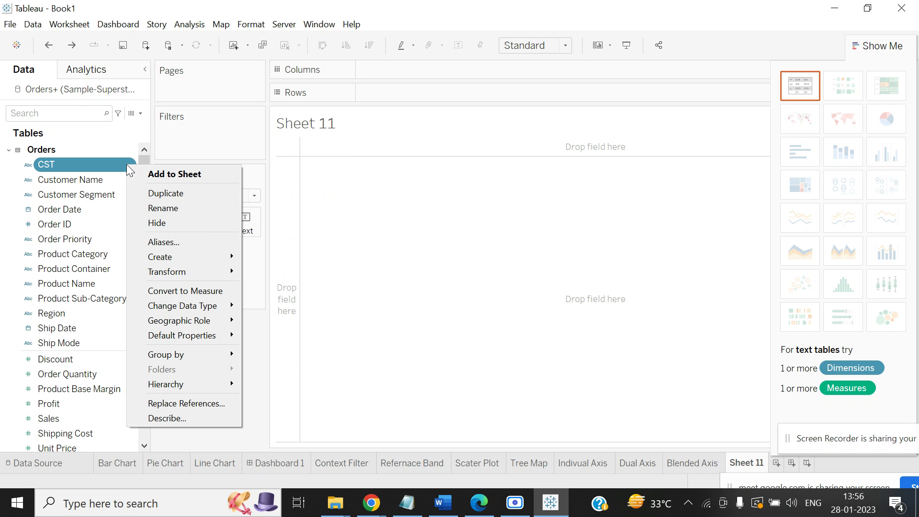
pyautogui.moveTo(233, 307)
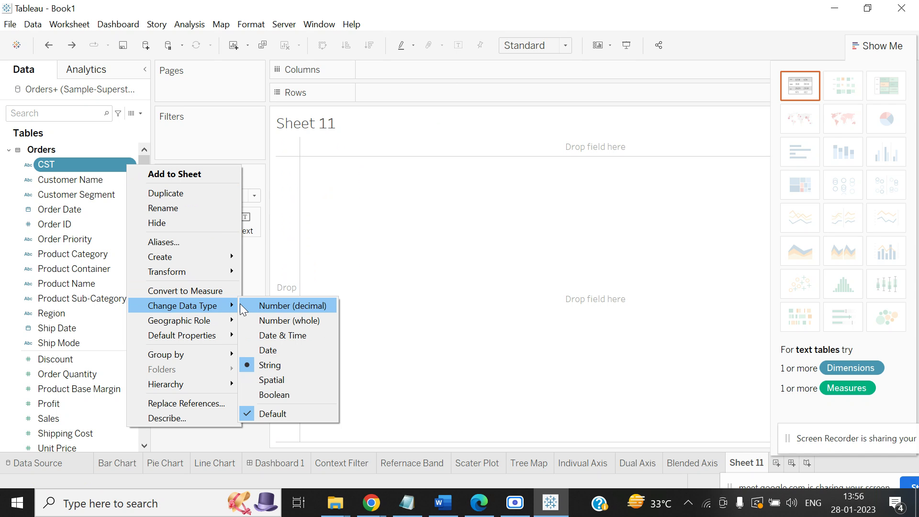
pyautogui.moveTo(223, 325)
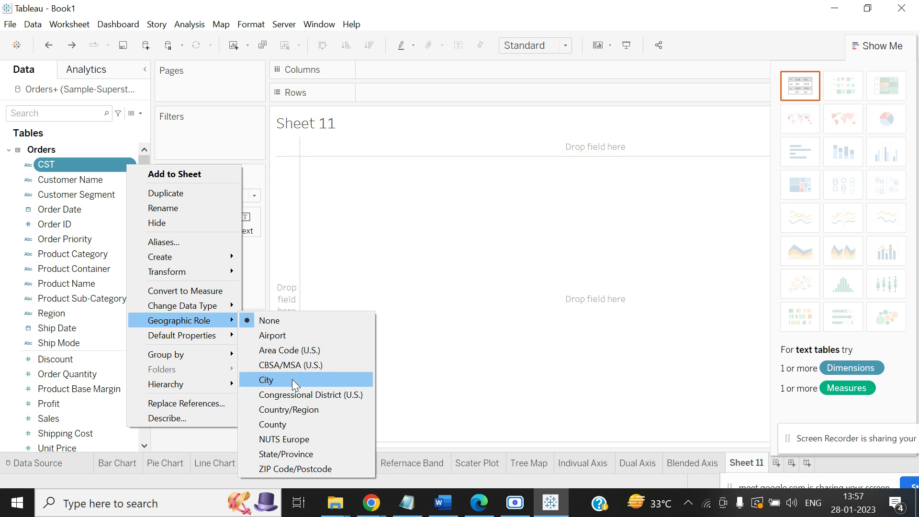
pyautogui.click(294, 455)
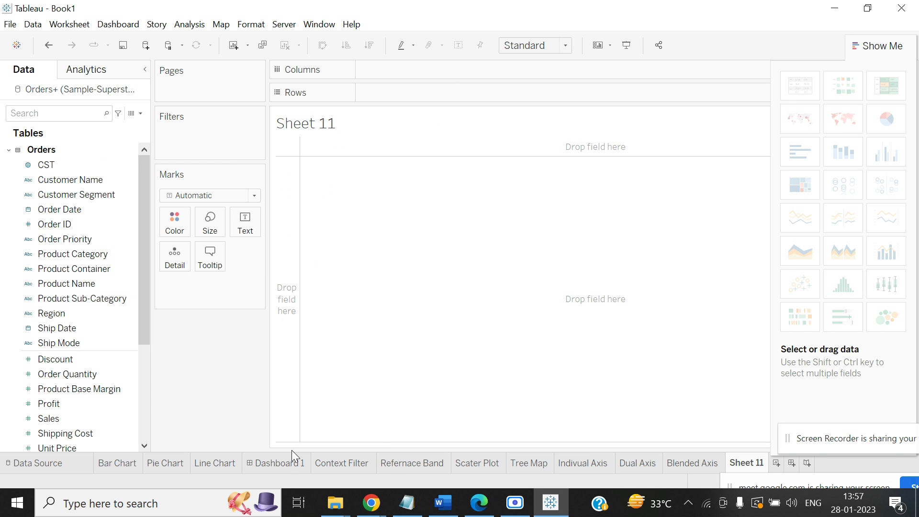
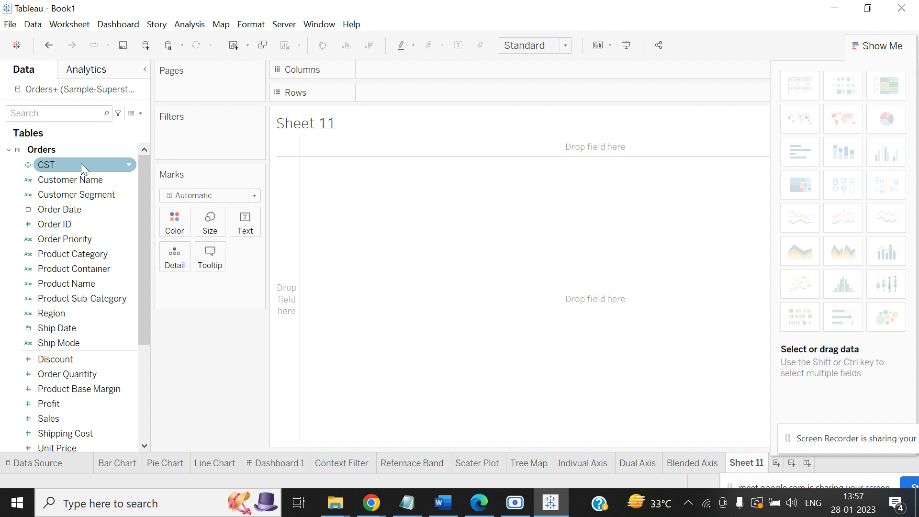
# Check the geographic role set for the CST field and undo its State/Province assignment
pyautogui.click(130, 167)
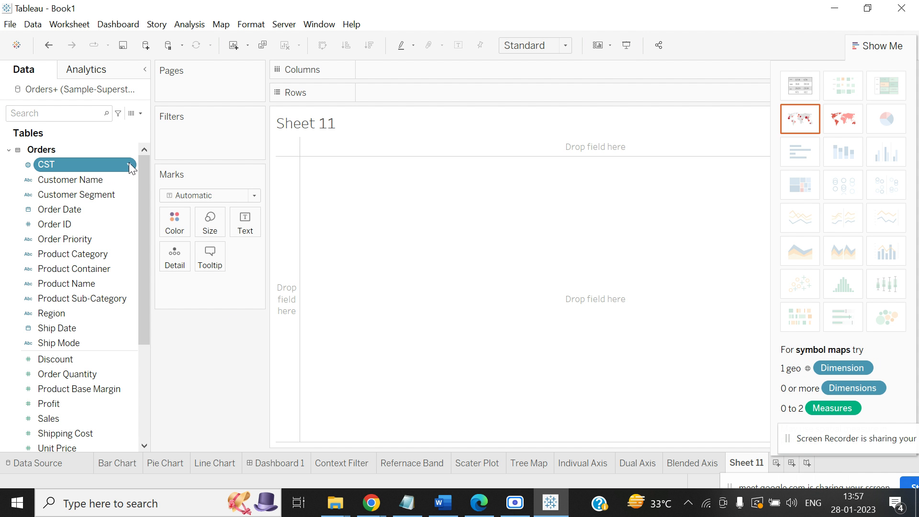
pyautogui.click(129, 165)
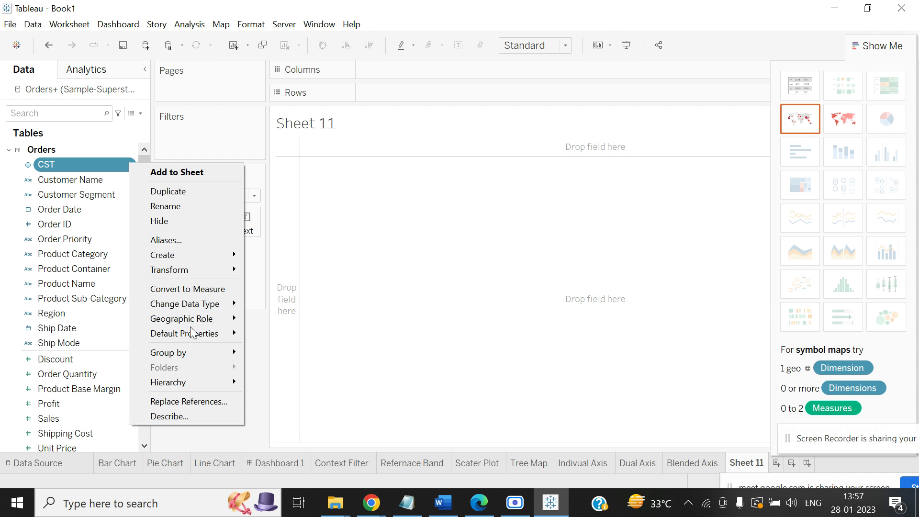
pyautogui.moveTo(223, 324)
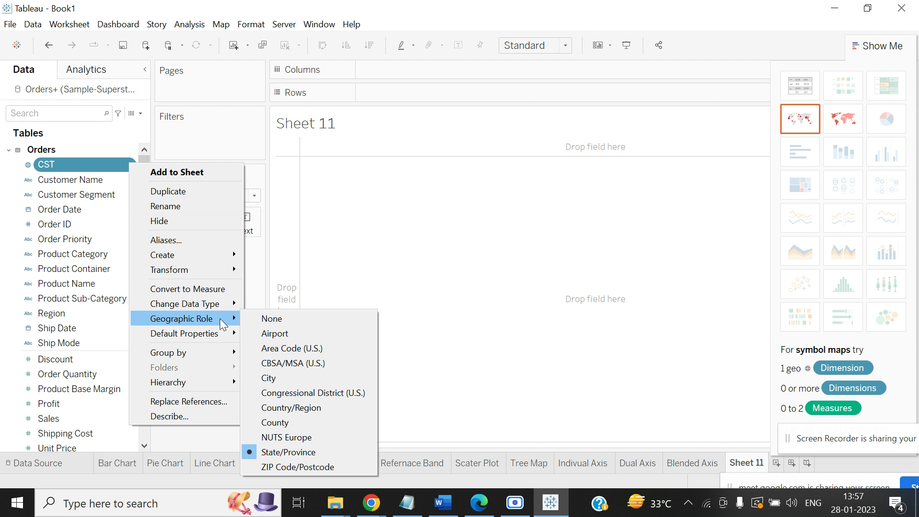
pyautogui.click(286, 452)
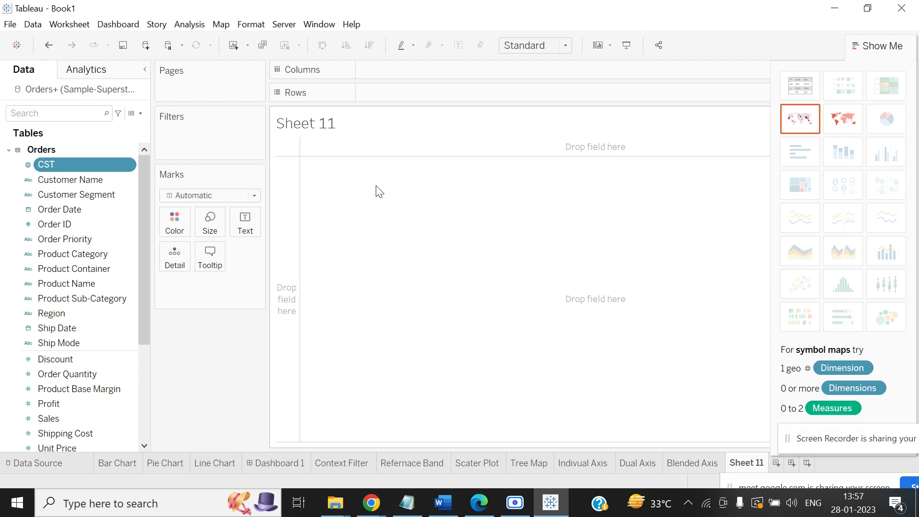
pyautogui.hotkey('ctrl', 'z')
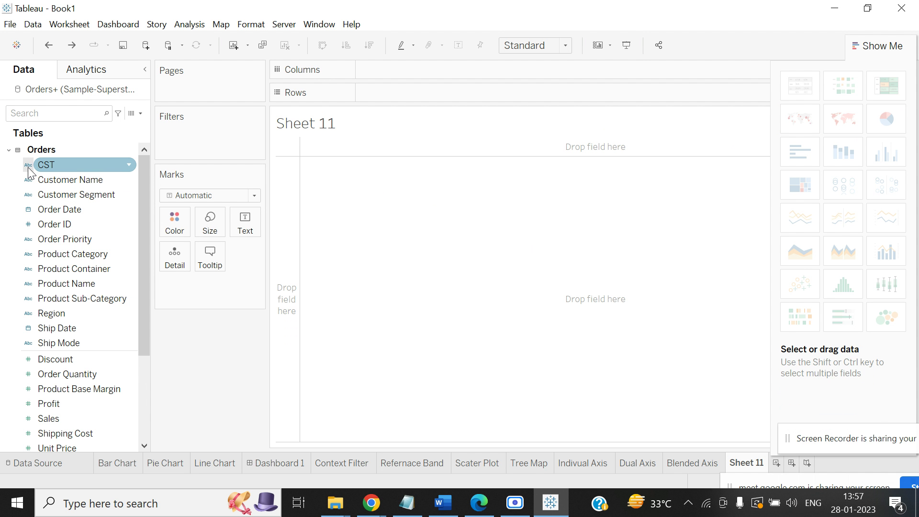
# Reassign the CST field's geographic role as State/Province
pyautogui.click(60, 166)
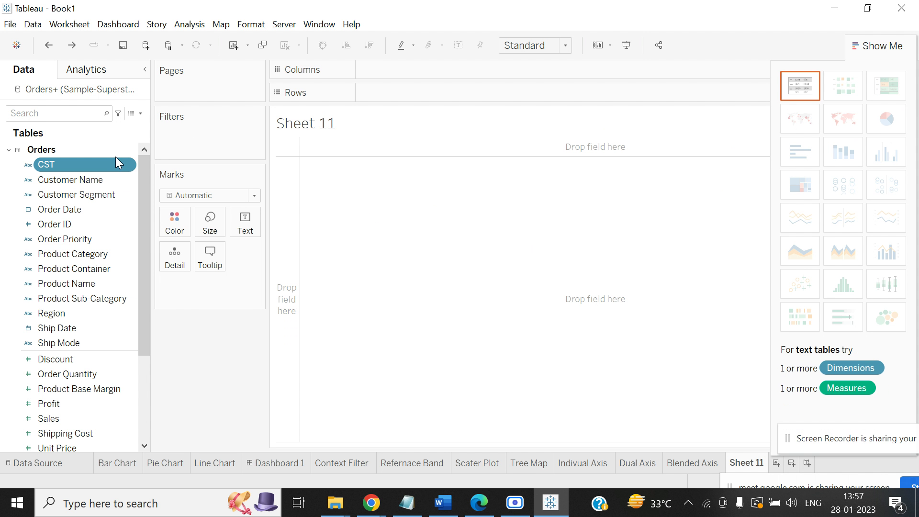
pyautogui.click(129, 166)
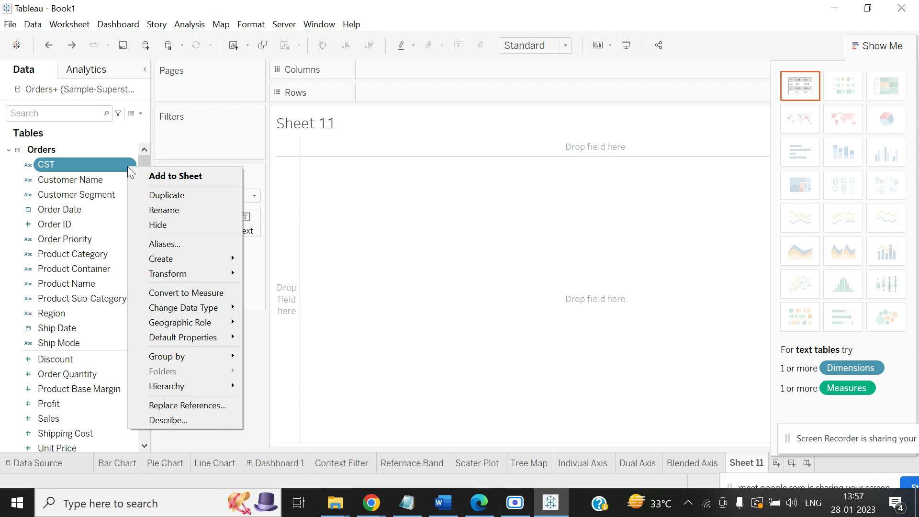
pyautogui.moveTo(192, 322)
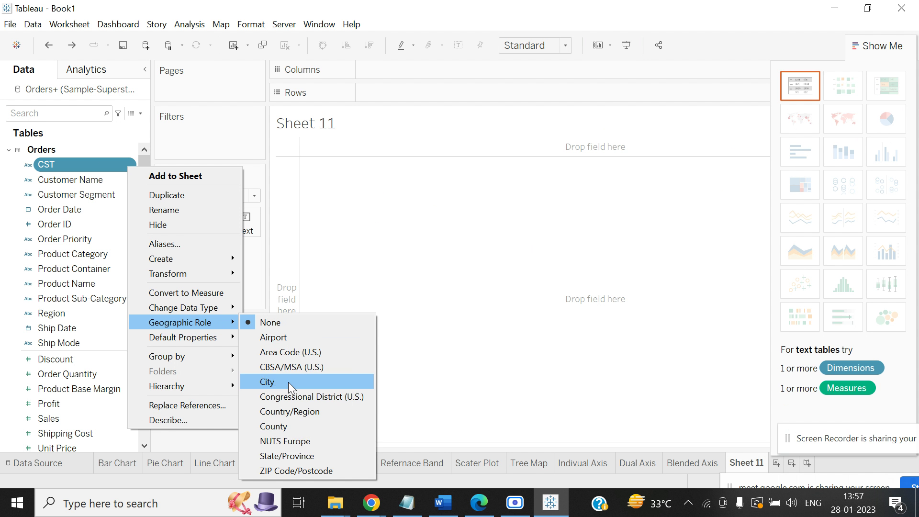
pyautogui.click(287, 456)
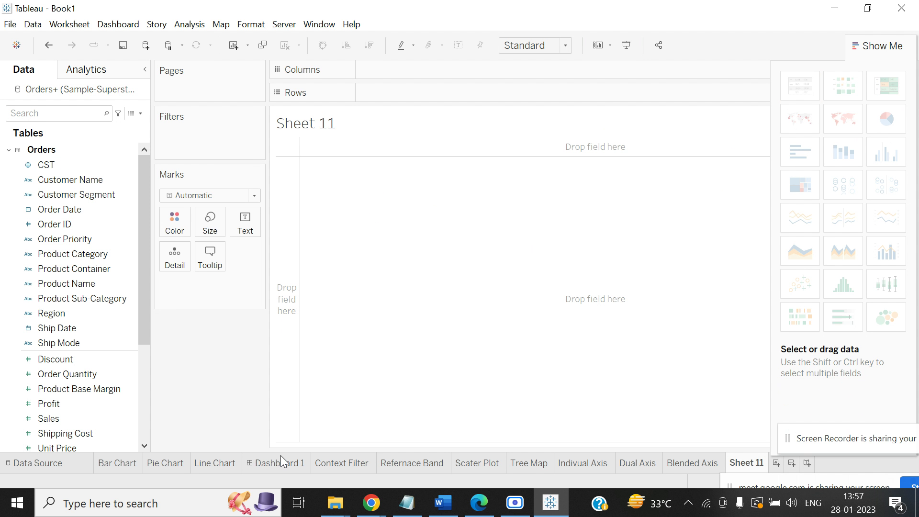
# Try a filled map built from the CST field alone with Show Me, and undo it
pyautogui.click(48, 168)
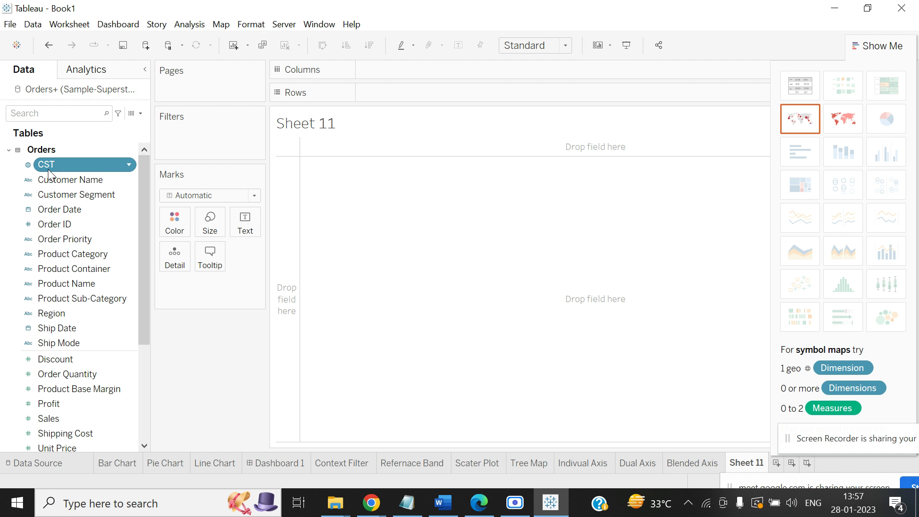
pyautogui.click(845, 120)
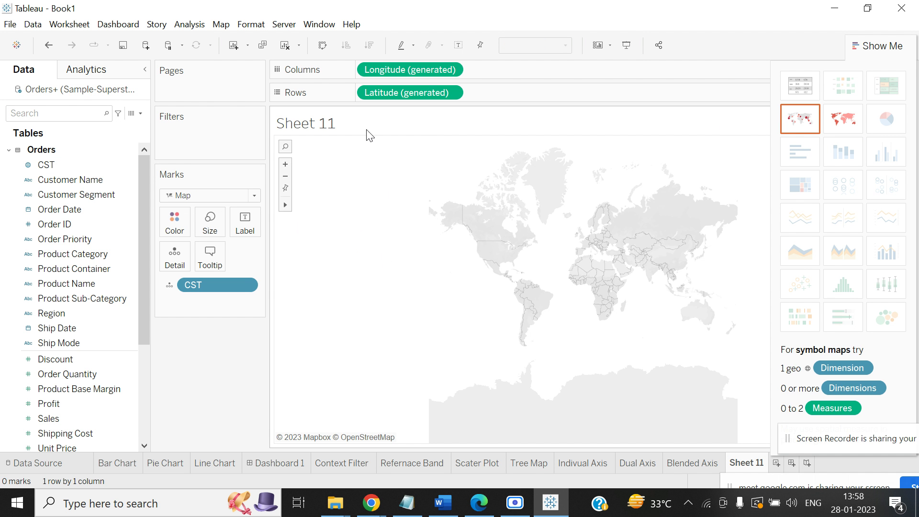
pyautogui.hotkey('ctrl', 'z')
# Build a filled map from the CST and Sales fields with Show Me, and hide the chart gallery
pyautogui.click(46, 165)
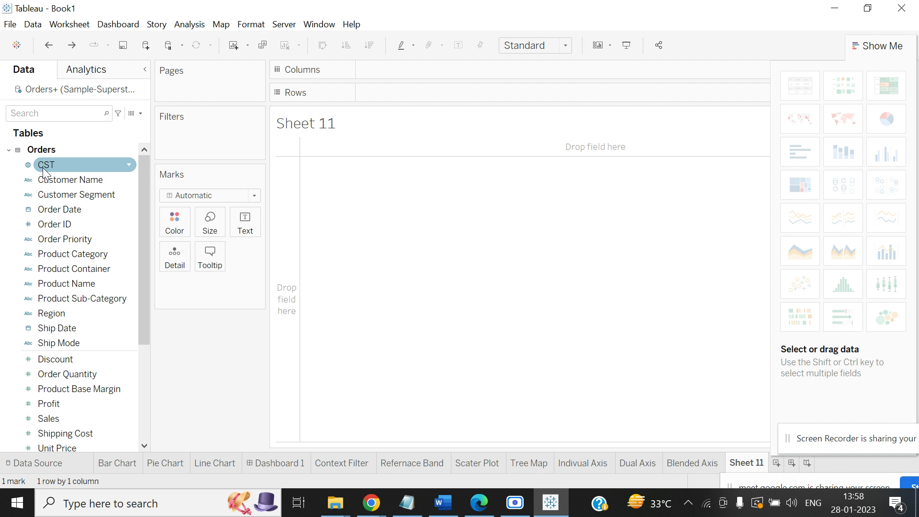
pyautogui.keyDown('ctrl'); pyautogui.click(48, 418); pyautogui.keyUp('ctrl')
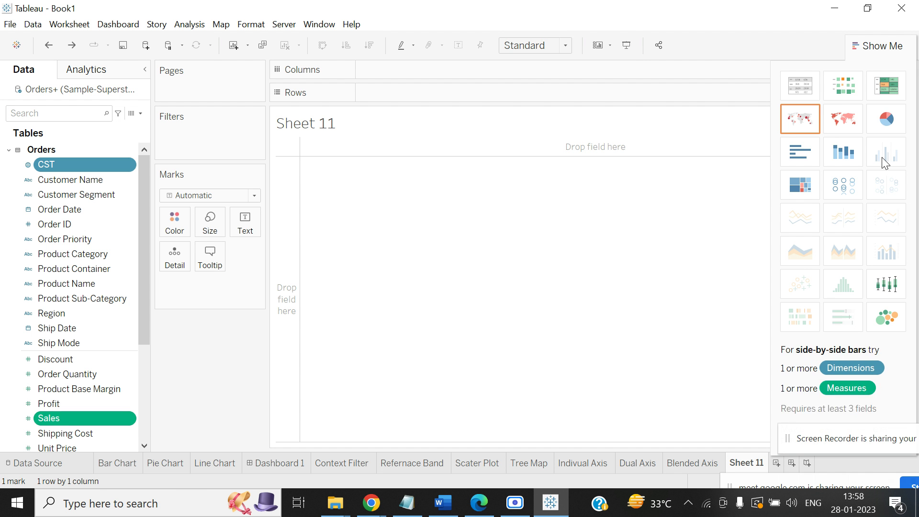
pyautogui.click(841, 119)
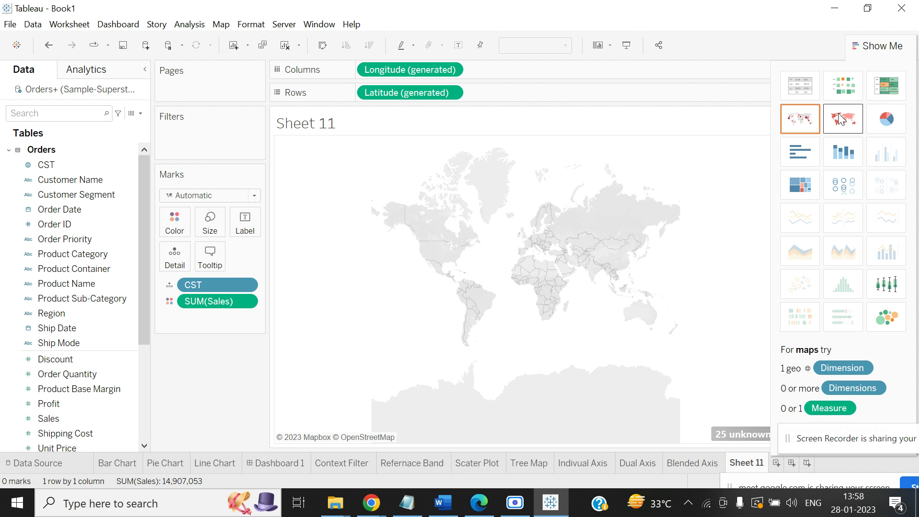
pyautogui.click(883, 47)
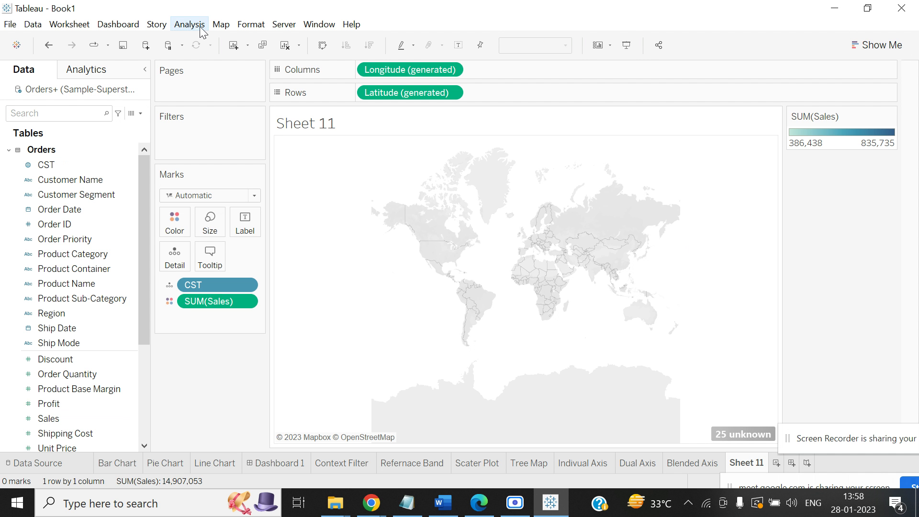
# Set the background map of Sheet 11 to None
pyautogui.click(219, 24)
pyautogui.moveTo(283, 45)
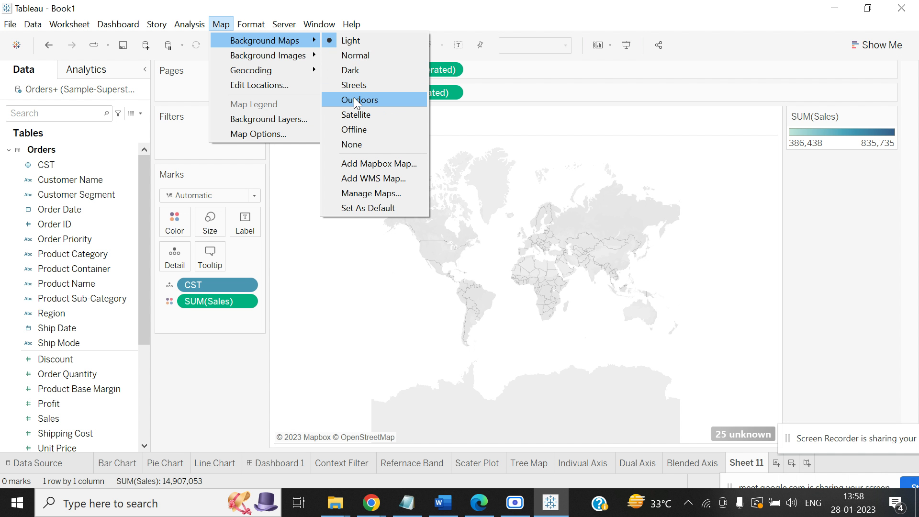
pyautogui.click(363, 143)
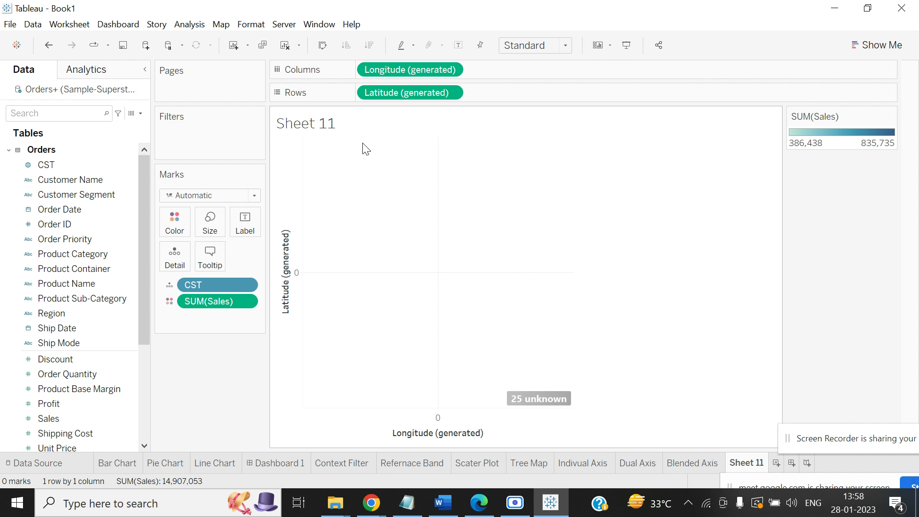
# Undo the removal of the background map on Sheet 11 and check the custom geocoding import options without importing anything
pyautogui.hotkey('ctrl', 'z')
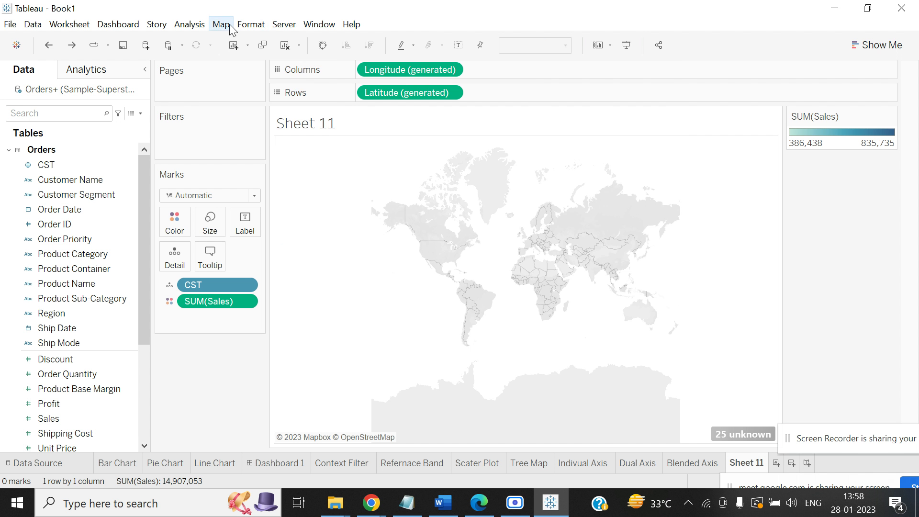
pyautogui.click(222, 24)
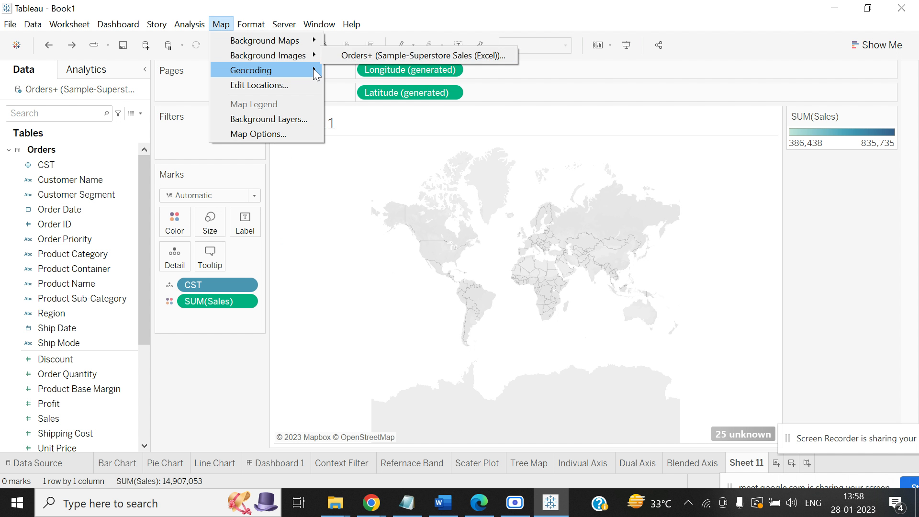
pyautogui.moveTo(314, 71)
pyautogui.click(343, 70)
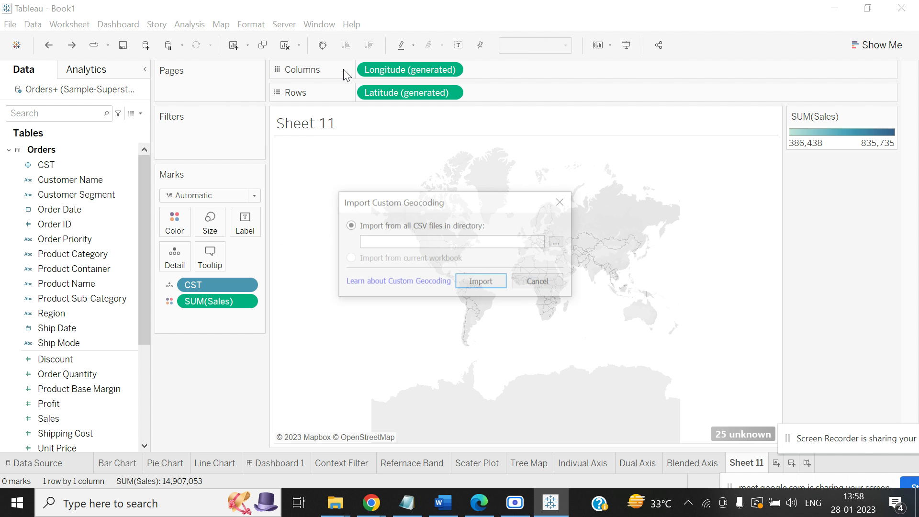
pyautogui.click(555, 287)
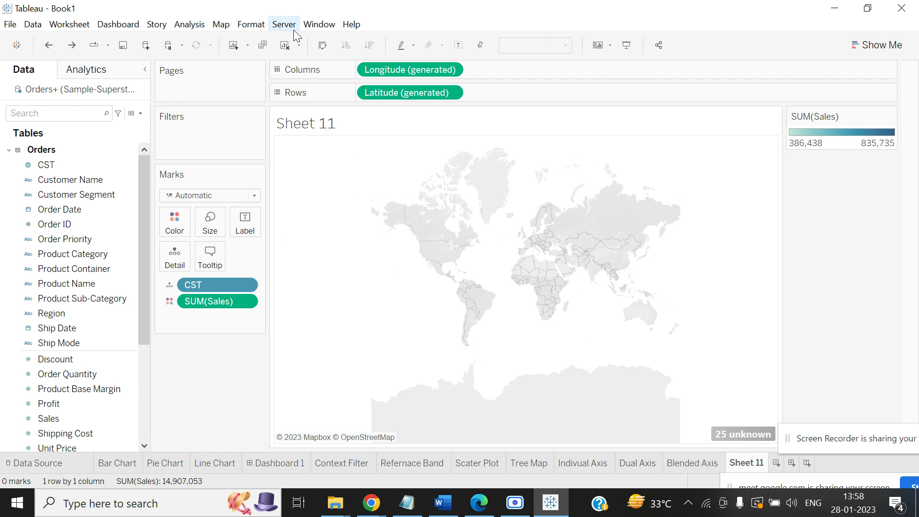
# Examine the background layer settings of the Sheet 11 map and close them without changes
pyautogui.click(221, 24)
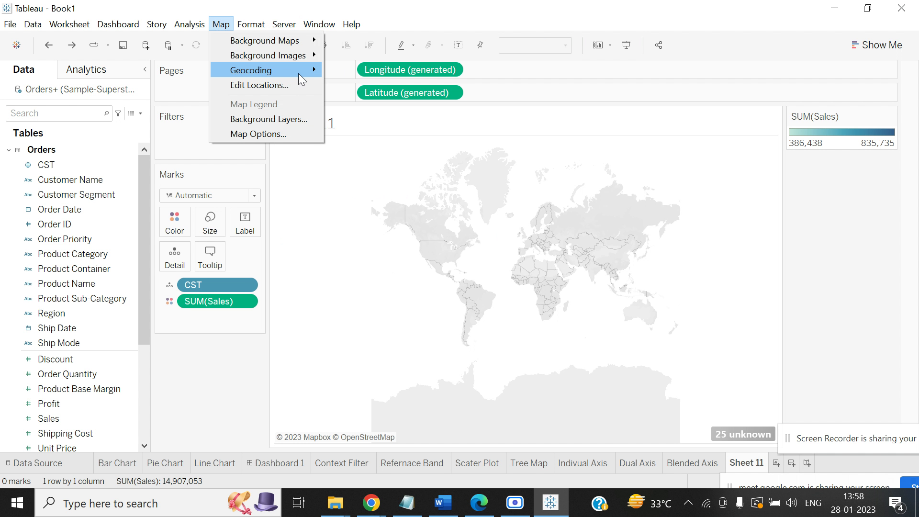
pyautogui.moveTo(299, 72)
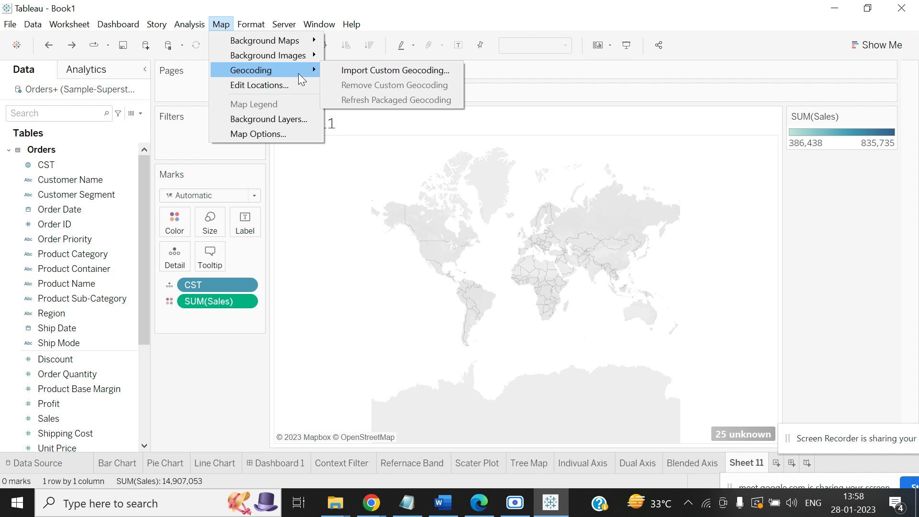
pyautogui.click(292, 123)
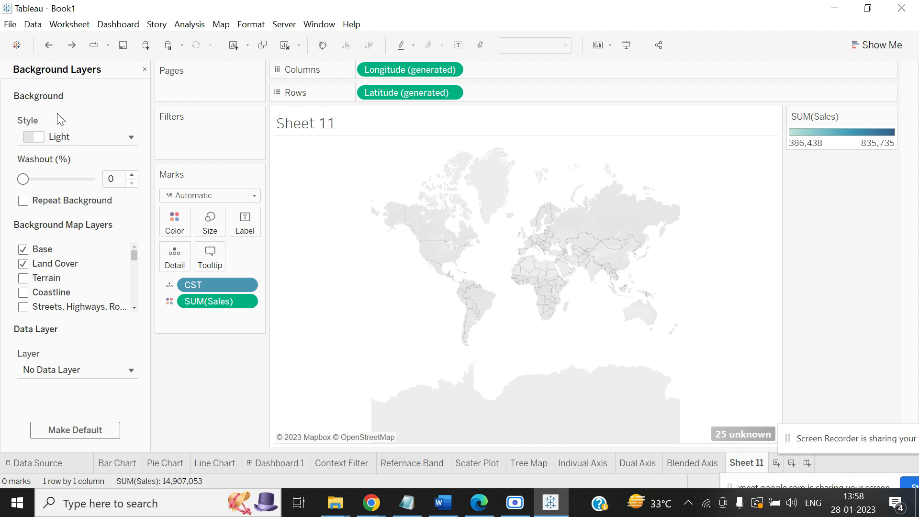
pyautogui.click(144, 69)
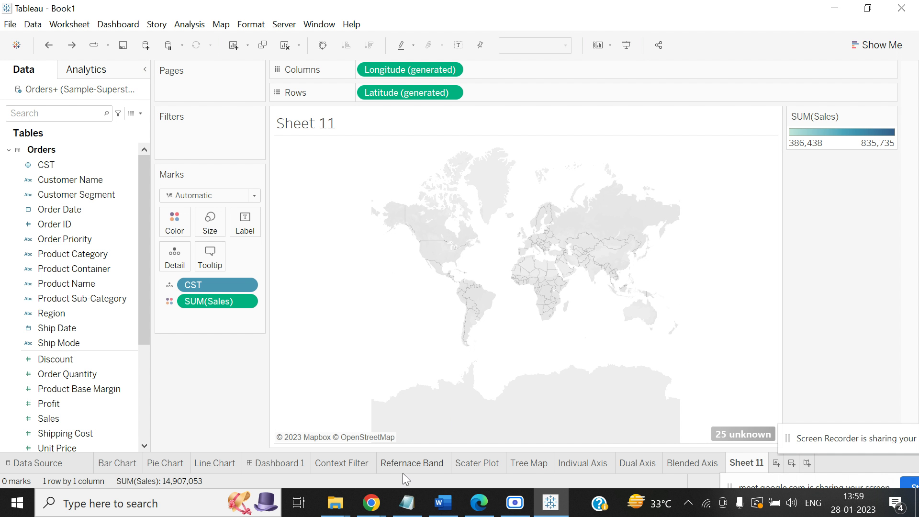
# Switch to File Explorer and open the Training Session 2 workbook from the SAI folder in a maximized window
pyautogui.click(343, 513)
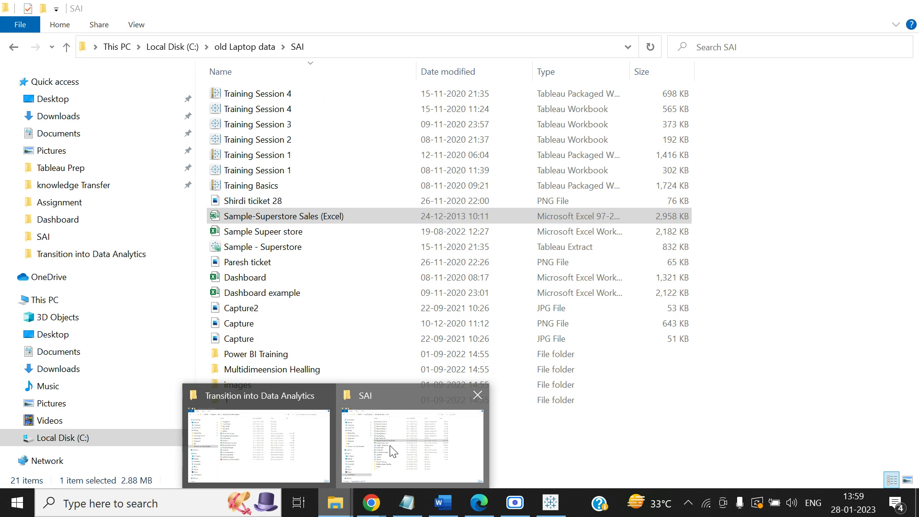
pyautogui.click(375, 446)
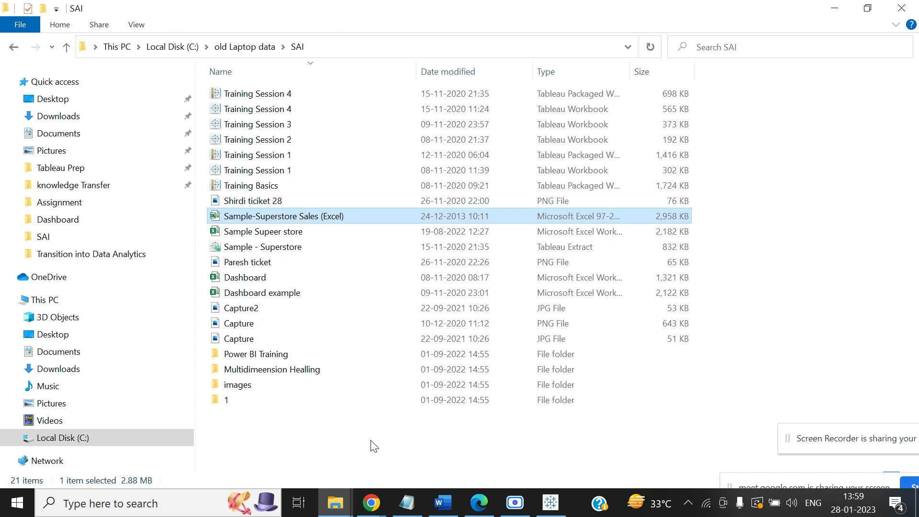
pyautogui.click(285, 140)
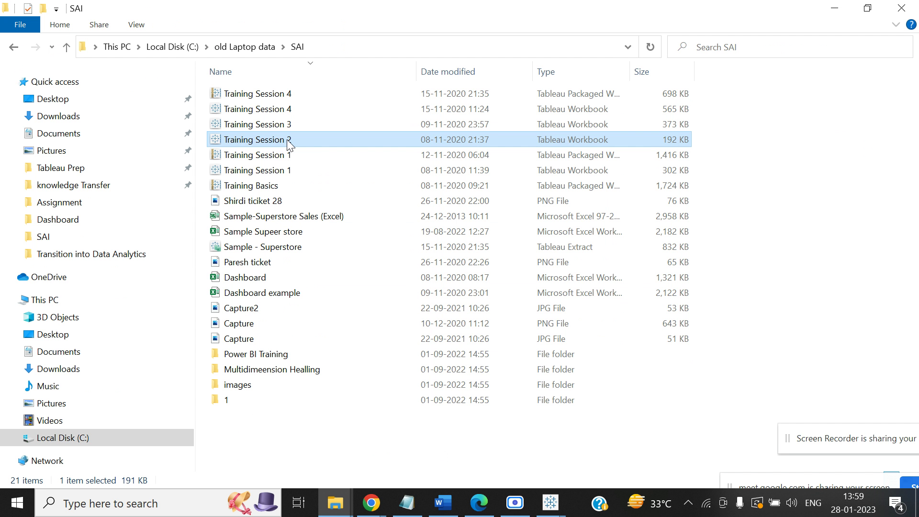
pyautogui.doubleClick(289, 140)
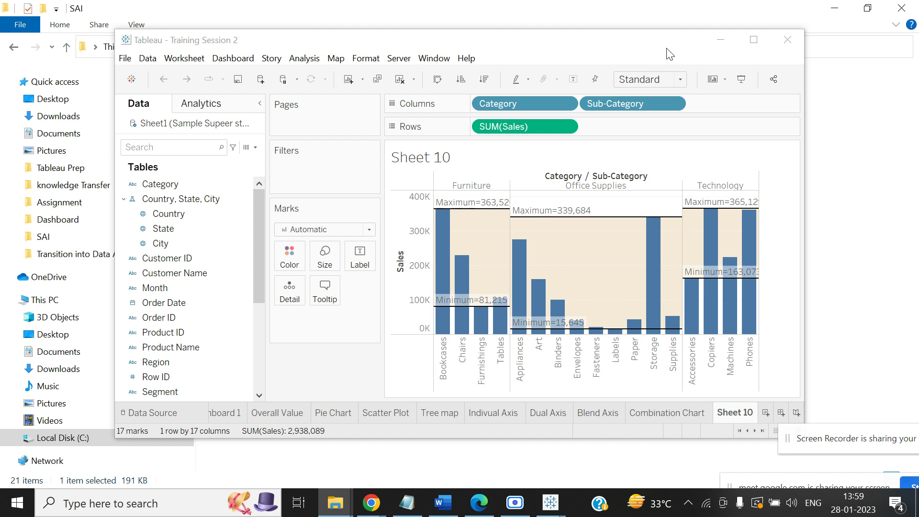
pyautogui.click(754, 39)
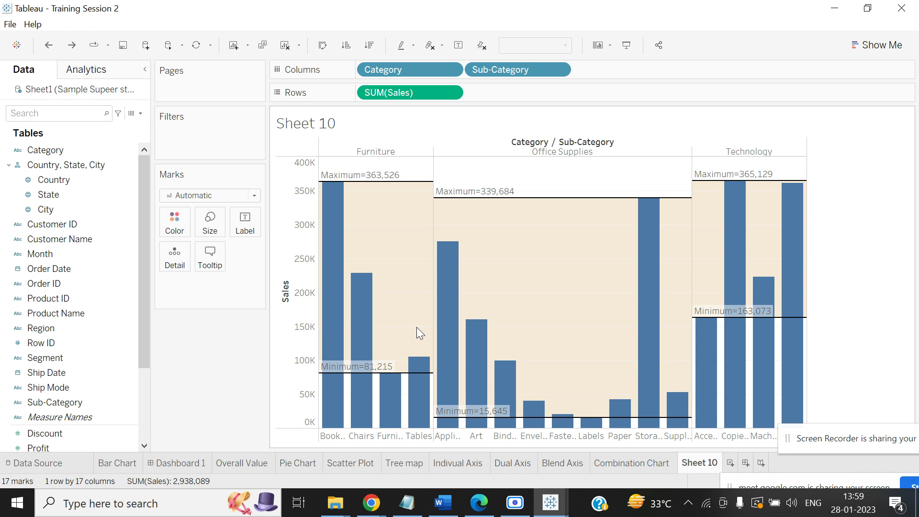
# Look through the Training Session 2 sheets, from Scatter Plot and Tree map to Sheet 10, for a map example
pyautogui.click(358, 466)
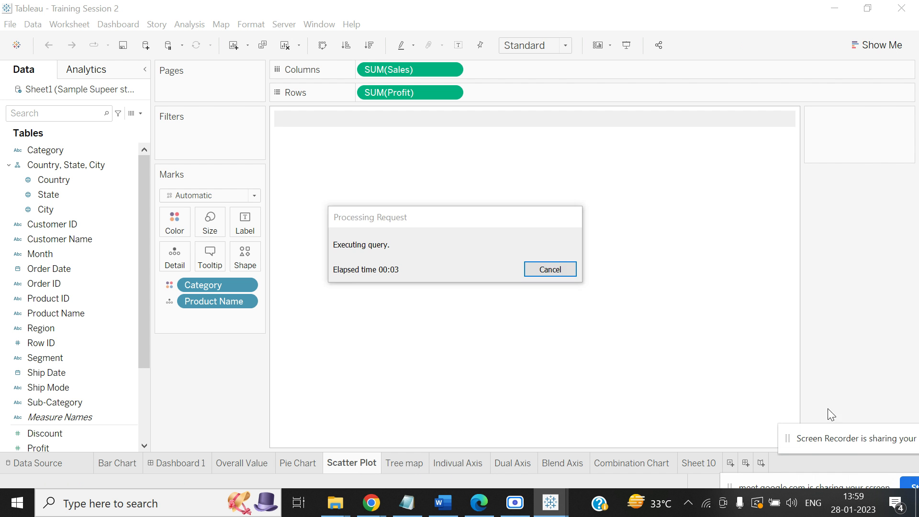
pyautogui.moveTo(840, 482); pyautogui.dragTo(859, 286)
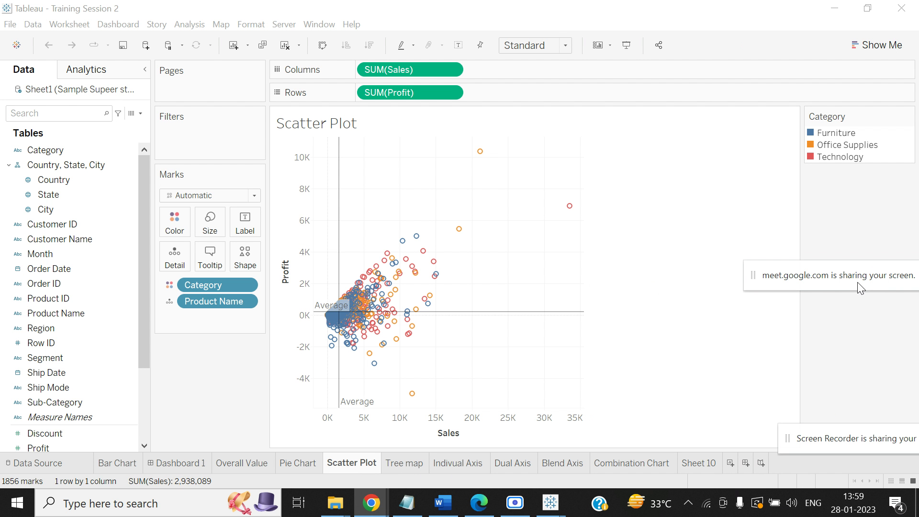
pyautogui.click(872, 481)
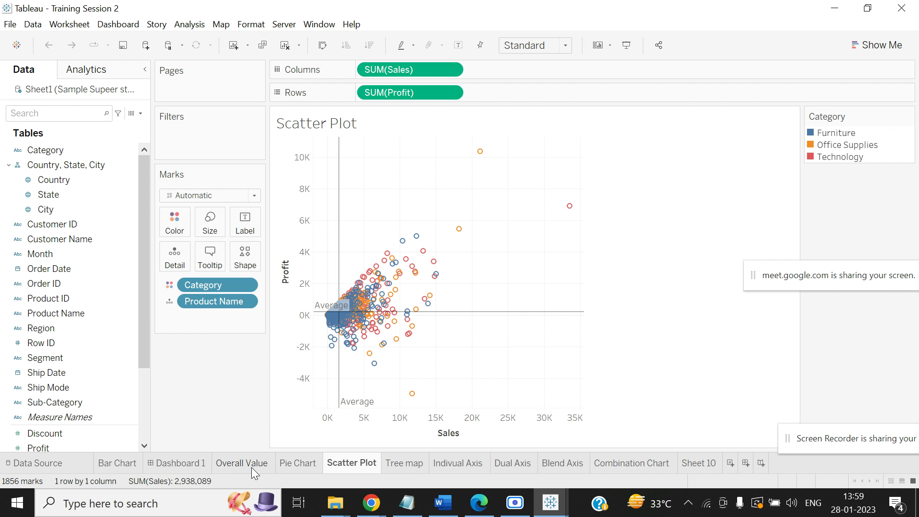
pyautogui.click(239, 465)
pyautogui.click(404, 464)
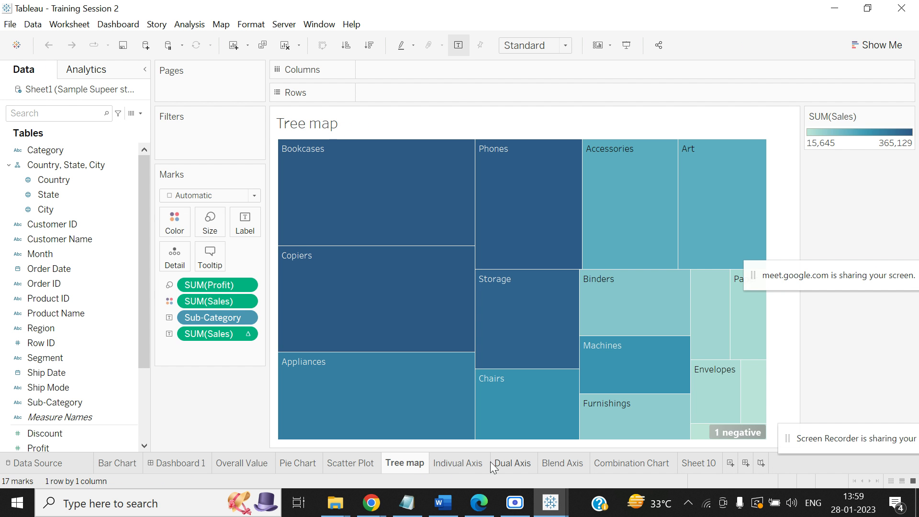
pyautogui.click(512, 463)
pyautogui.click(564, 463)
pyautogui.click(624, 463)
pyautogui.click(686, 462)
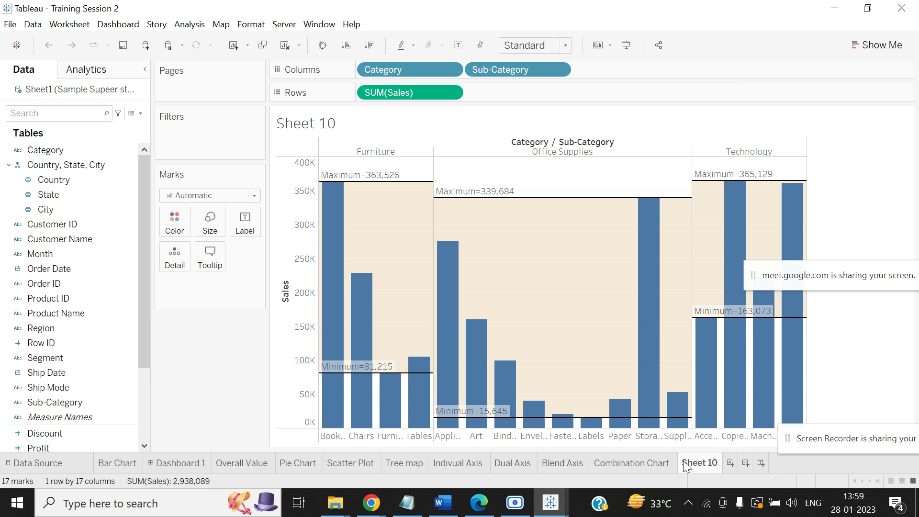
pyautogui.click(867, 8)
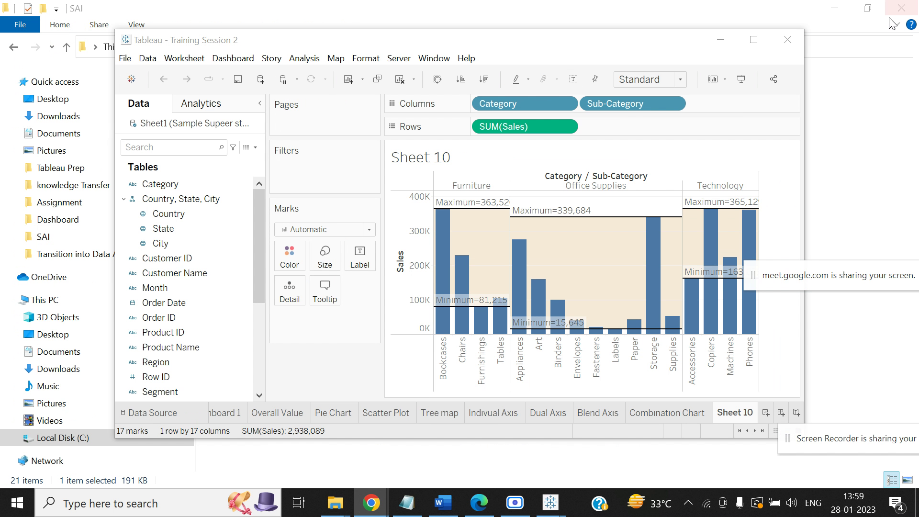
# Return to the SAI folder in File Explorer and open the packaged Training Session 1 workbook
pyautogui.moveTo(345, 508)
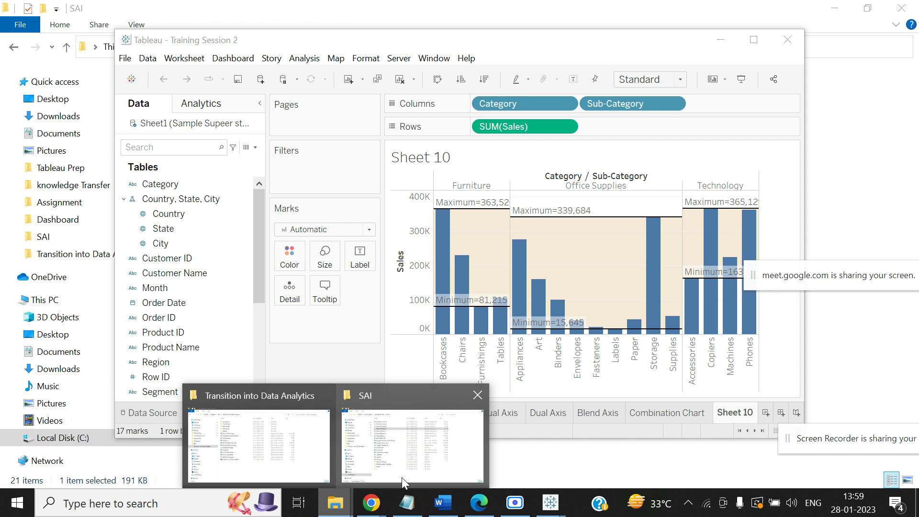
pyautogui.moveTo(287, 468)
pyautogui.click(365, 464)
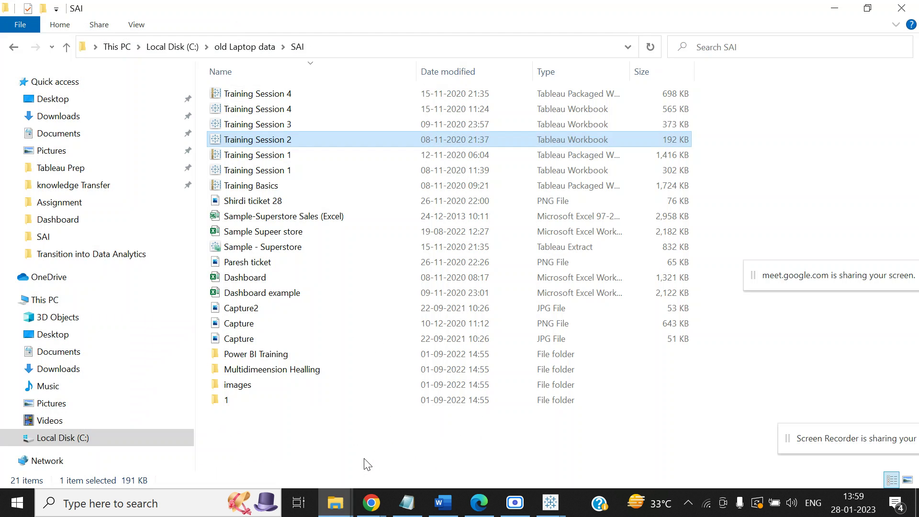
pyautogui.click(294, 157)
pyautogui.doubleClick(294, 157)
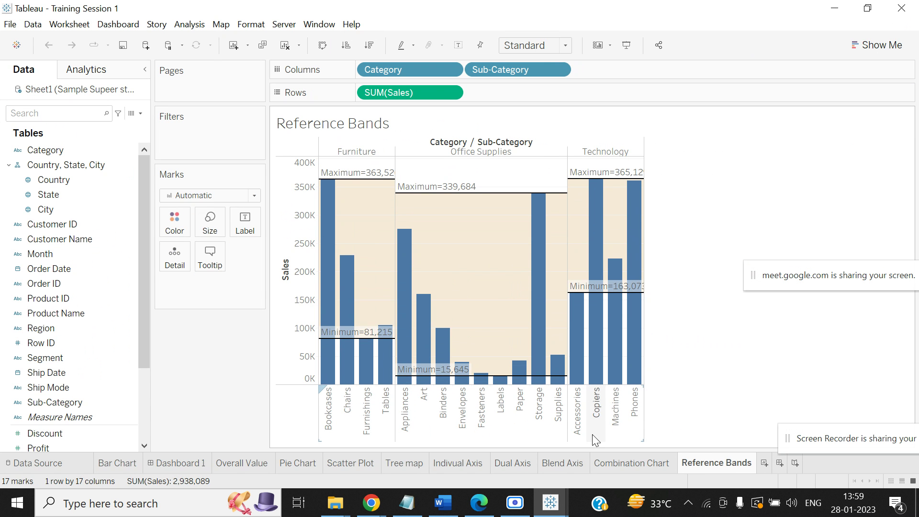
# Look through the Training Session 1 sheets, including Combination Chart, Scatter Plot, Blend Axis, Tree map and Reference Bands
pyautogui.click(603, 465)
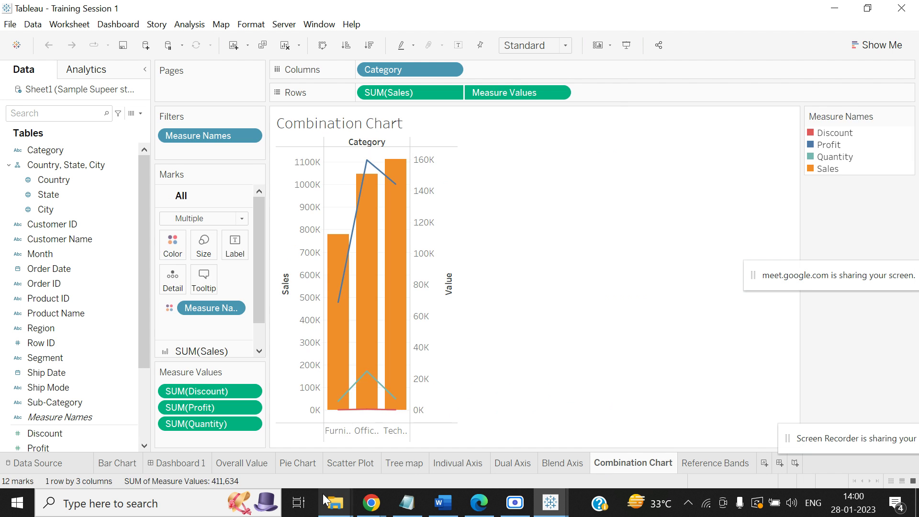
pyautogui.click(357, 463)
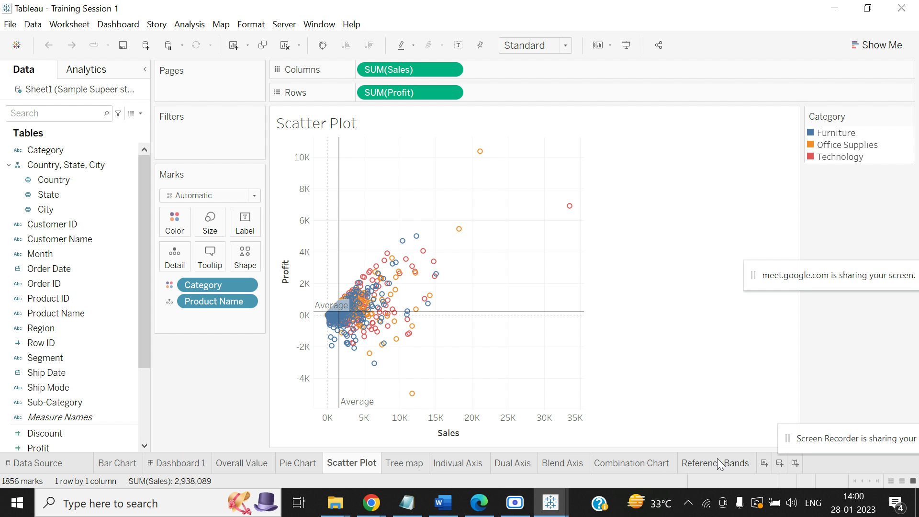
pyautogui.click(642, 462)
pyautogui.click(562, 464)
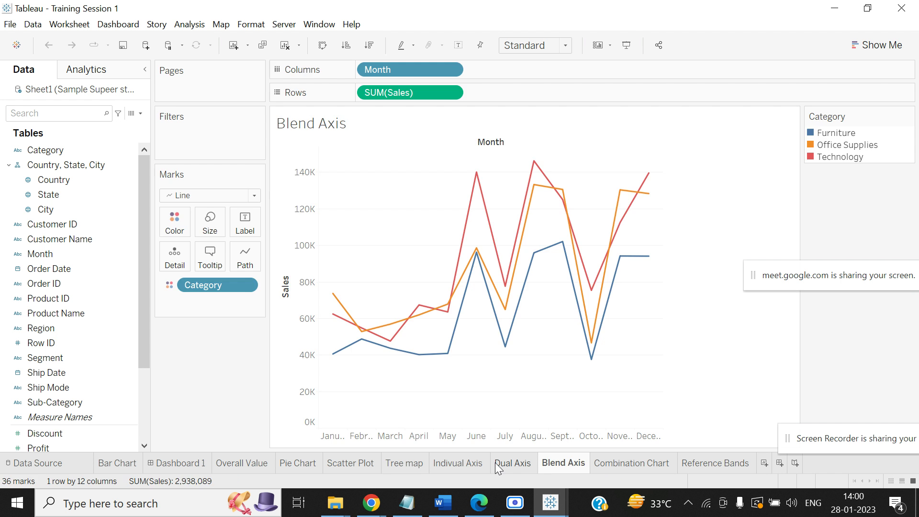
pyautogui.click(512, 464)
pyautogui.click(455, 465)
pyautogui.click(407, 464)
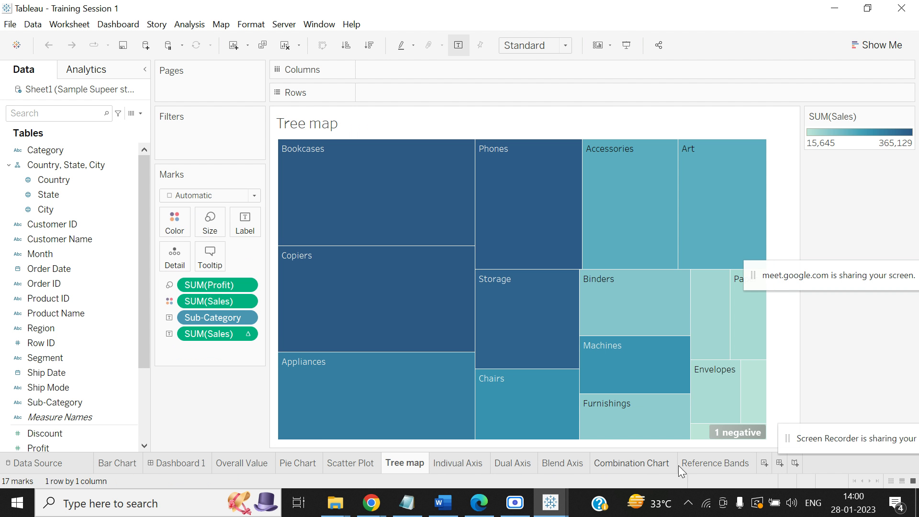
pyautogui.click(751, 466)
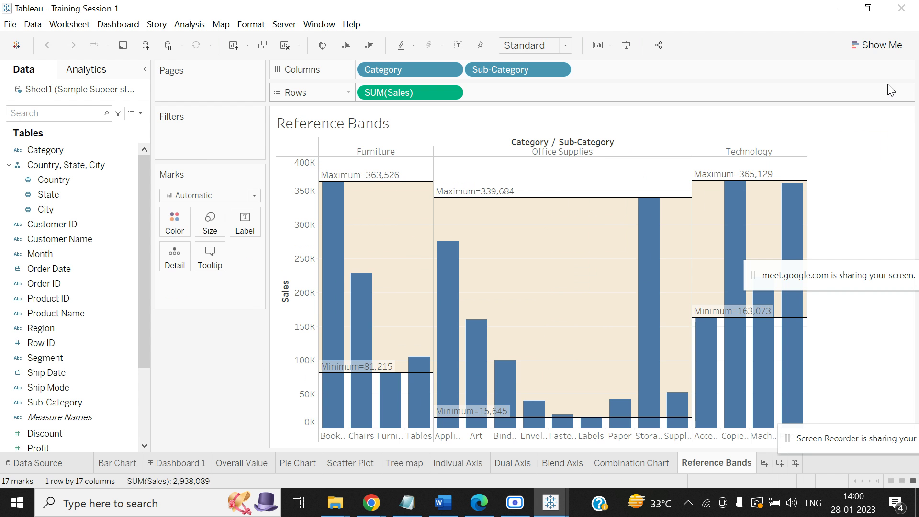
# Go back to the SAI folder in File Explorer and open the Training Basics packaged workbook in a maximized window
pyautogui.click(335, 503)
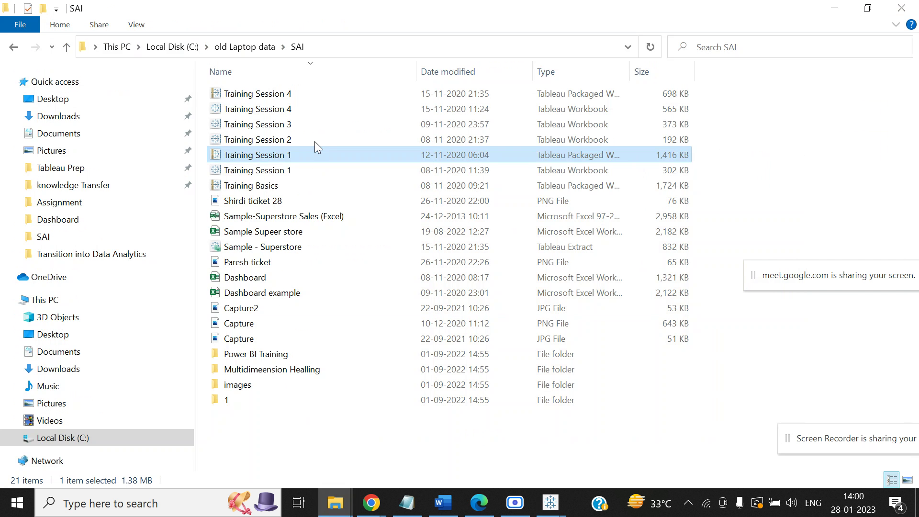
pyautogui.click(283, 186)
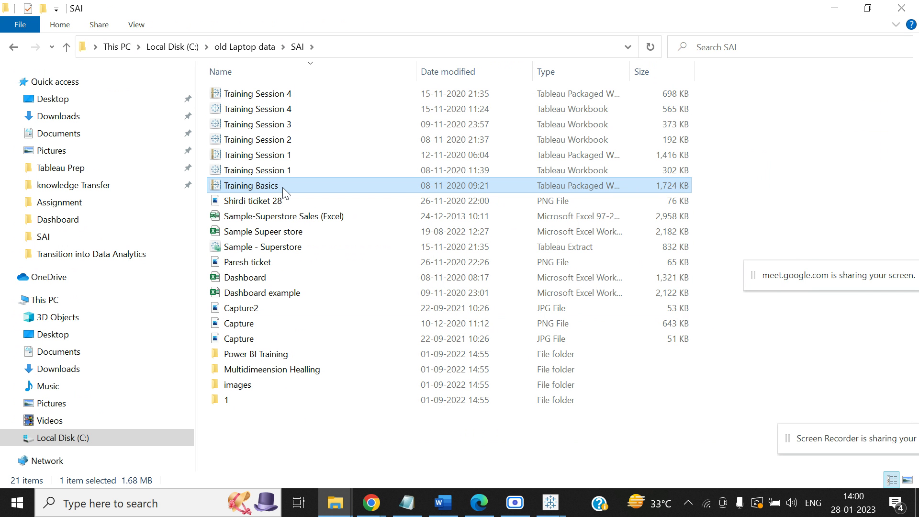
pyautogui.doubleClick(283, 186)
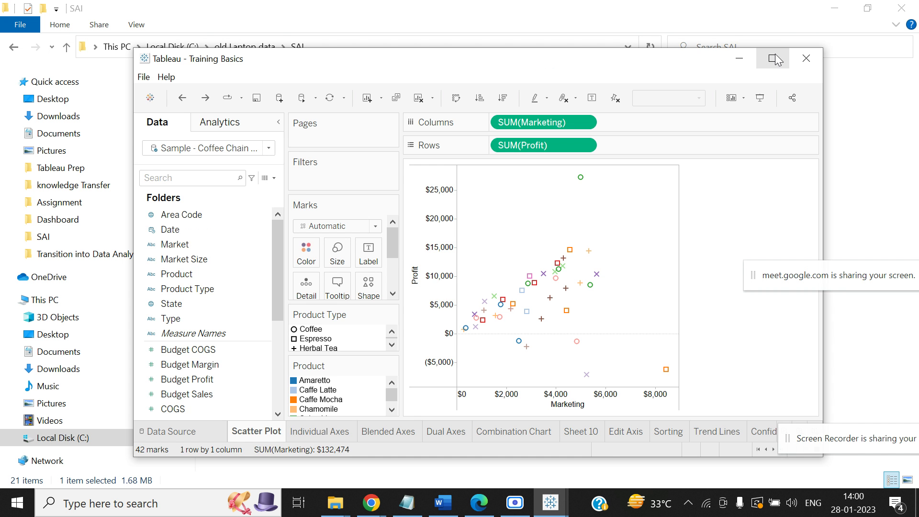
pyautogui.click(775, 58)
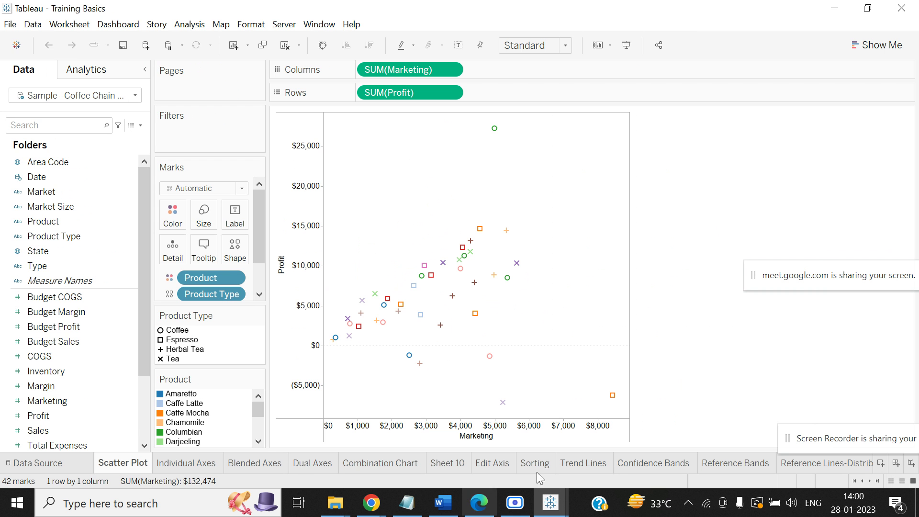
# Browse the sheet names of the Training Basics workbook forward to the sets sheets and back to the cross tab sheet
pyautogui.click(869, 481)
pyautogui.click(869, 480)
pyautogui.click(869, 480)
pyautogui.click(869, 480)
pyautogui.click(869, 480)
pyautogui.click(870, 481)
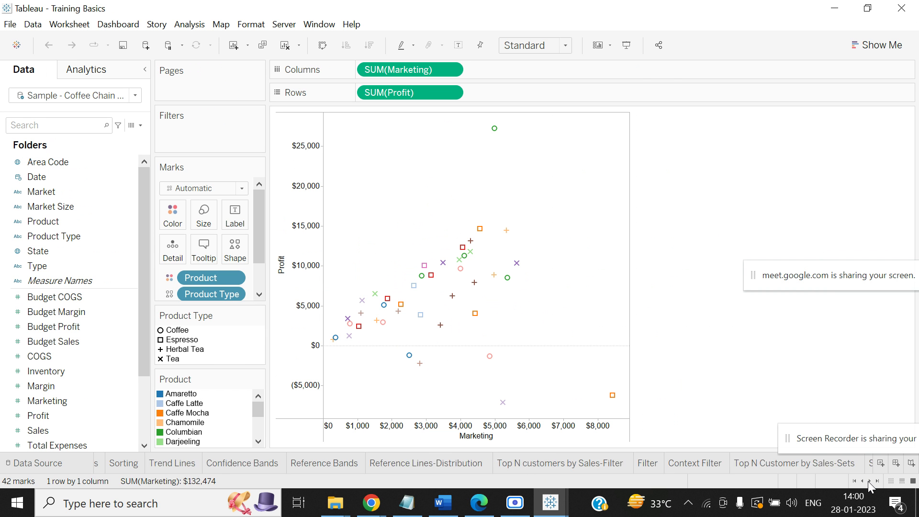
pyautogui.click(869, 481)
pyautogui.click(869, 480)
pyautogui.click(869, 481)
pyautogui.click(869, 481)
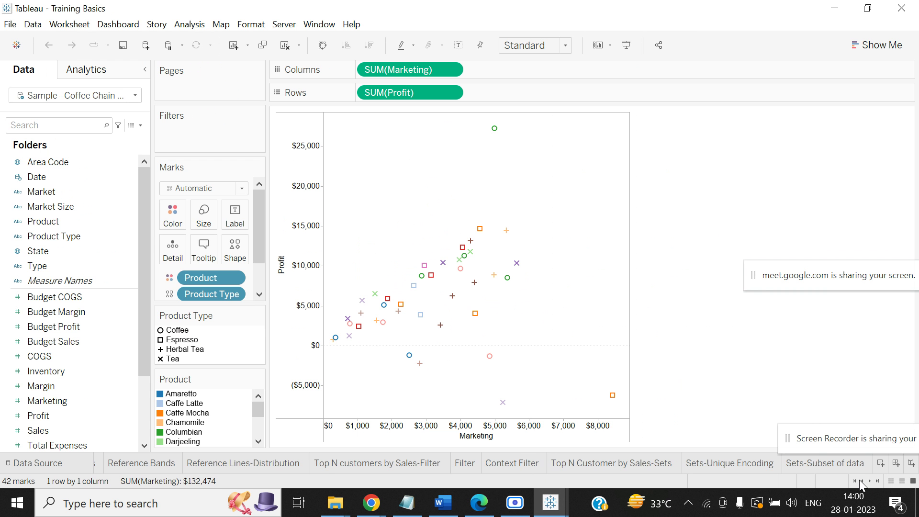
pyautogui.click(861, 481)
pyautogui.click(862, 480)
pyautogui.click(862, 481)
pyautogui.click(861, 481)
pyautogui.click(862, 481)
pyautogui.click(862, 481)
pyautogui.click(862, 481)
pyautogui.click(862, 481)
pyautogui.click(862, 480)
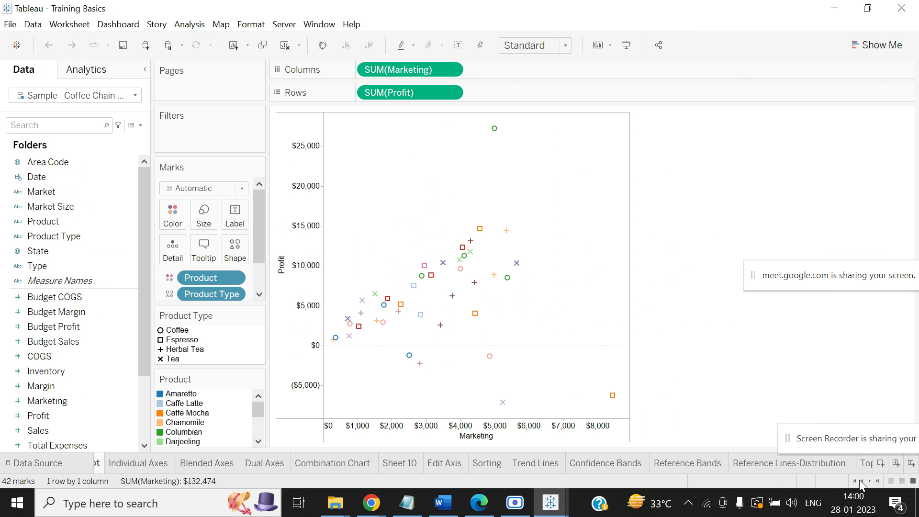
pyautogui.click(862, 480)
pyautogui.click(862, 480)
pyautogui.click(861, 481)
pyautogui.click(862, 481)
pyautogui.click(861, 480)
pyautogui.click(862, 481)
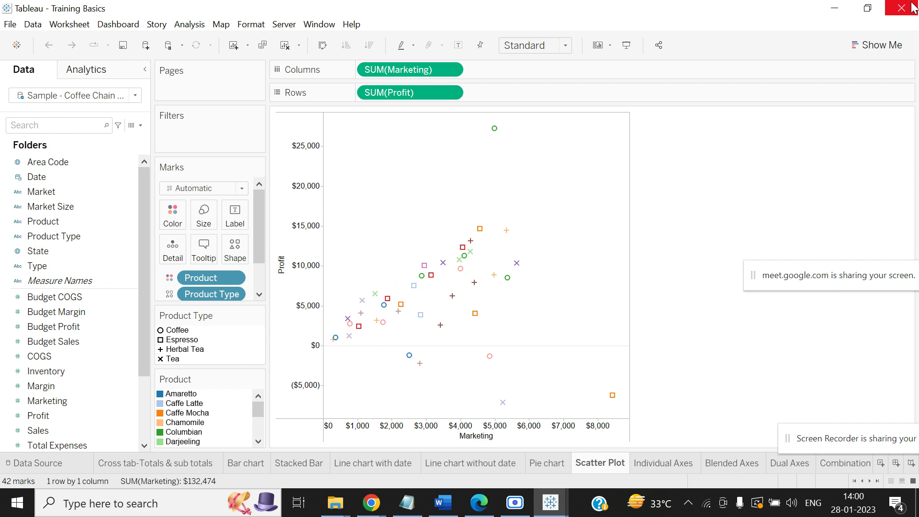
# Close Training Basics, open the packaged Training Session 4 workbook from the SAI folder in a maximized window, and show its Filled Map sheet
pyautogui.click(890, 13)
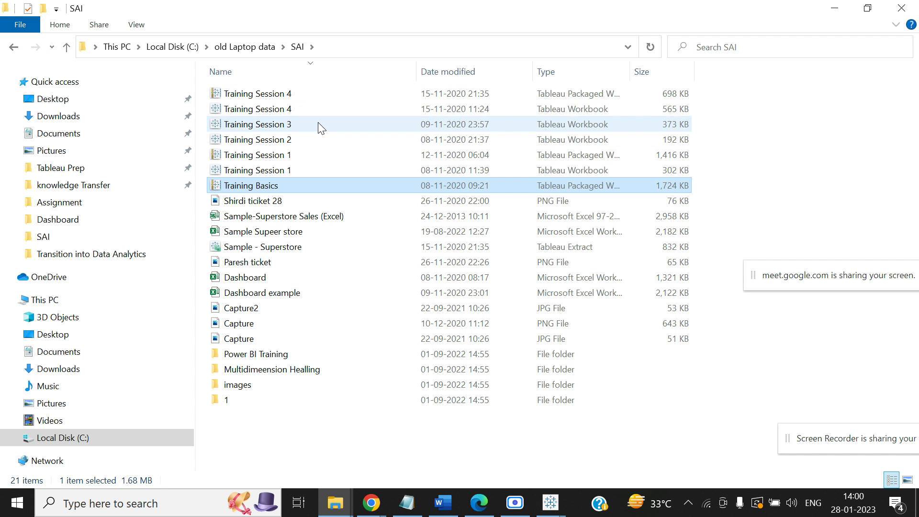
pyautogui.click(299, 94)
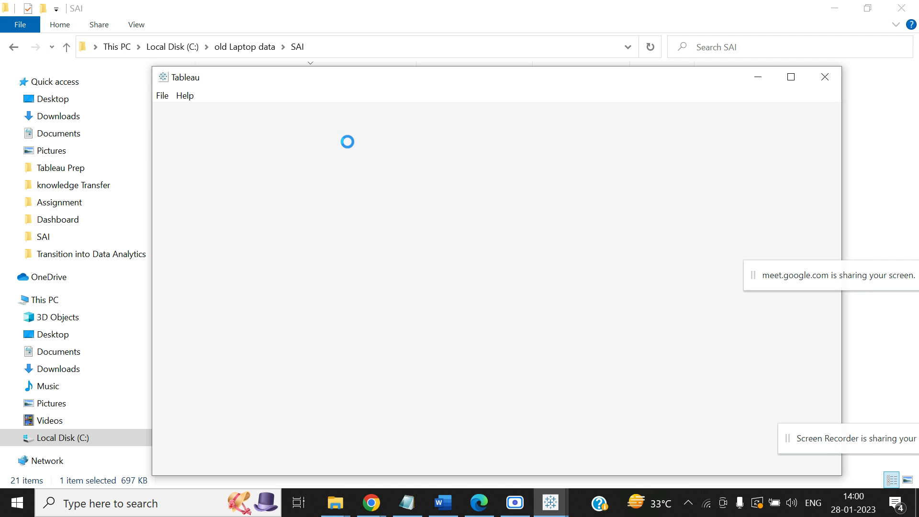
pyautogui.click(791, 77)
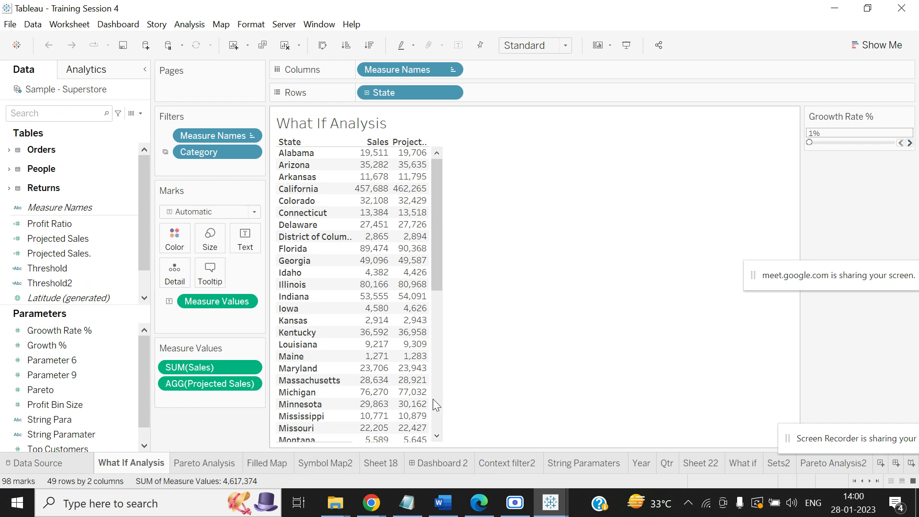
pyautogui.click(266, 463)
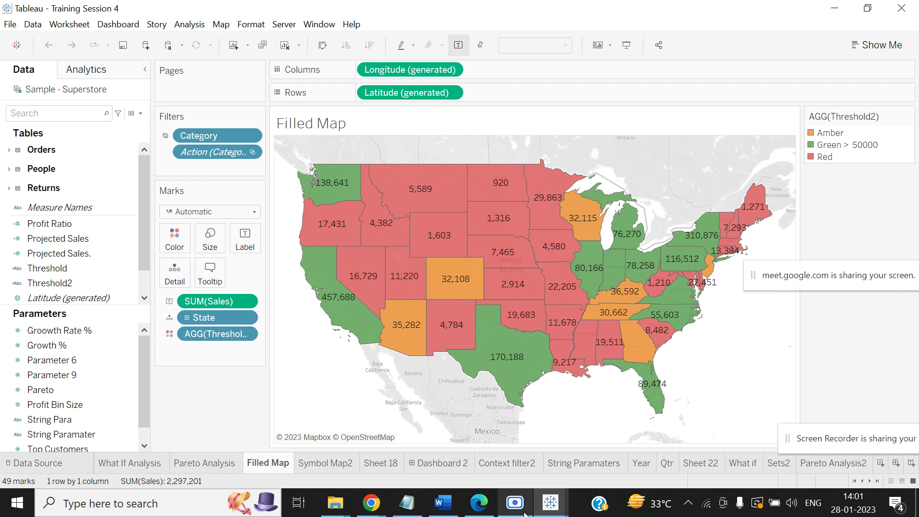
# Compare the CST map on Sheet 11 of Book1 with the Filled Map sheet and data fields of Training Session 4
pyautogui.moveTo(549, 507)
pyautogui.click(426, 446)
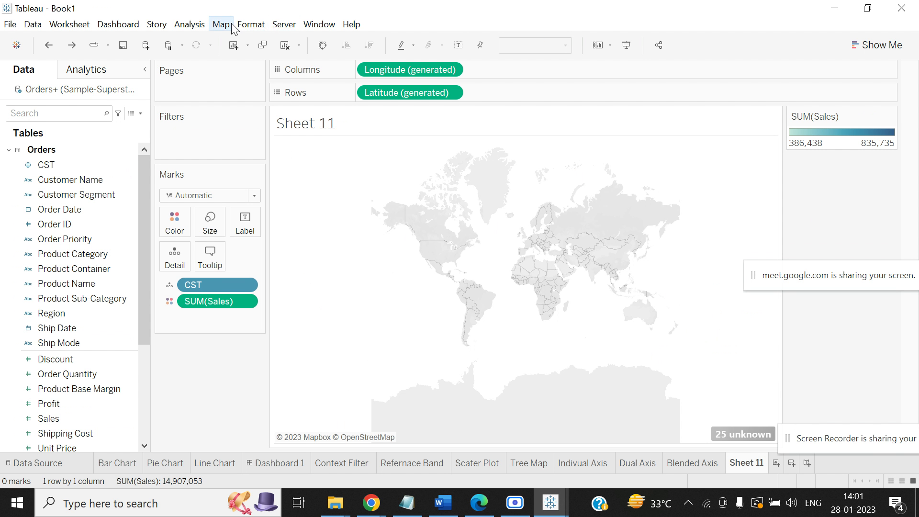
pyautogui.hotkey('alt', 'Tab')
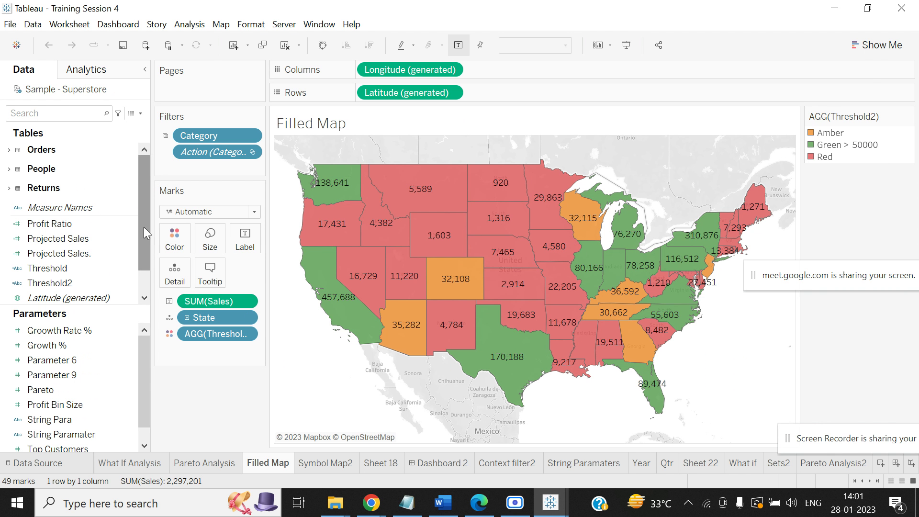
pyautogui.moveTo(143, 227); pyautogui.dragTo(143, 274)
pyautogui.moveTo(143, 355); pyautogui.dragTo(142, 378)
pyautogui.click(72, 360)
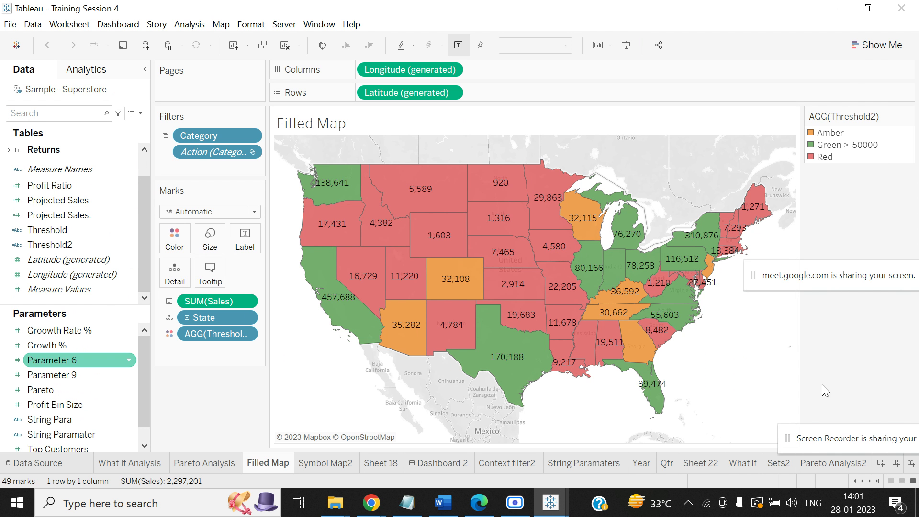
# Add a new worksheet to the Training Session 4 workbook and expand the Orders table's fields
pyautogui.click(884, 462)
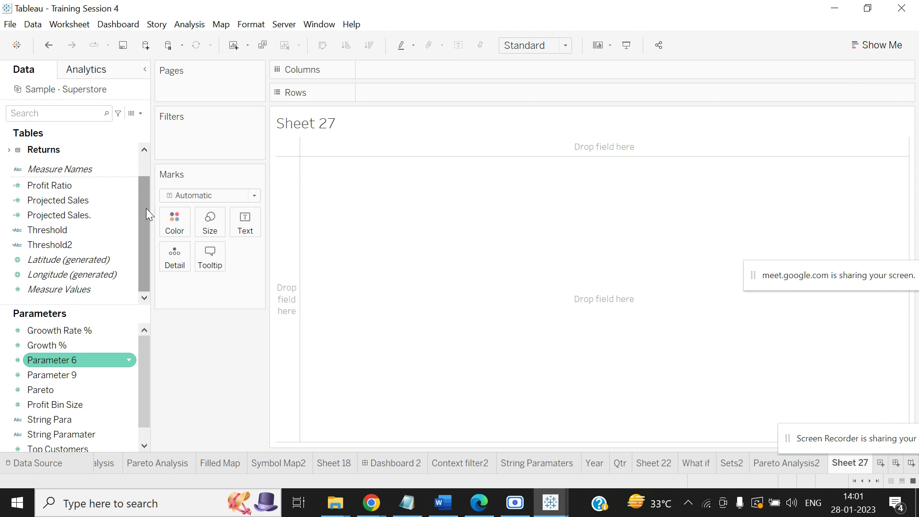
pyautogui.moveTo(146, 208); pyautogui.dragTo(136, 165)
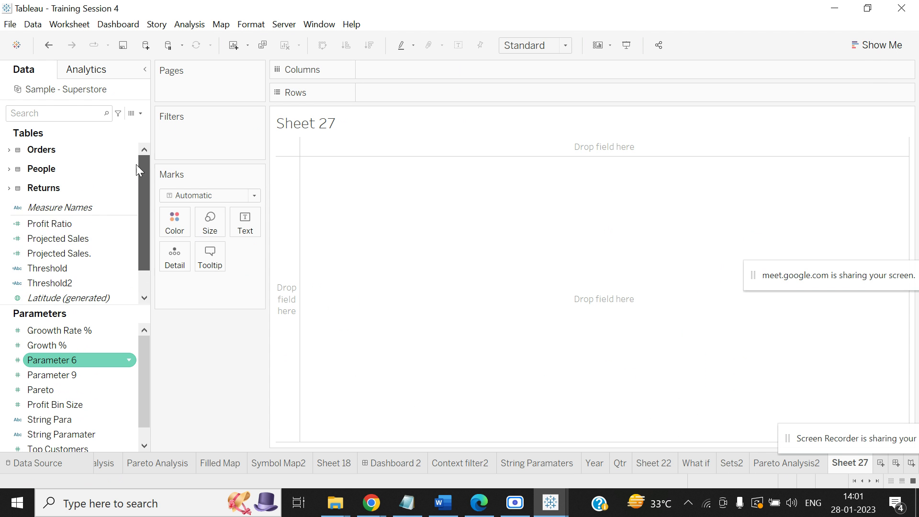
pyautogui.click(8, 150)
# Chart sales by state on the new sheet, finding State for Rows and Sales for Columns with the field search
pyautogui.click(29, 118)
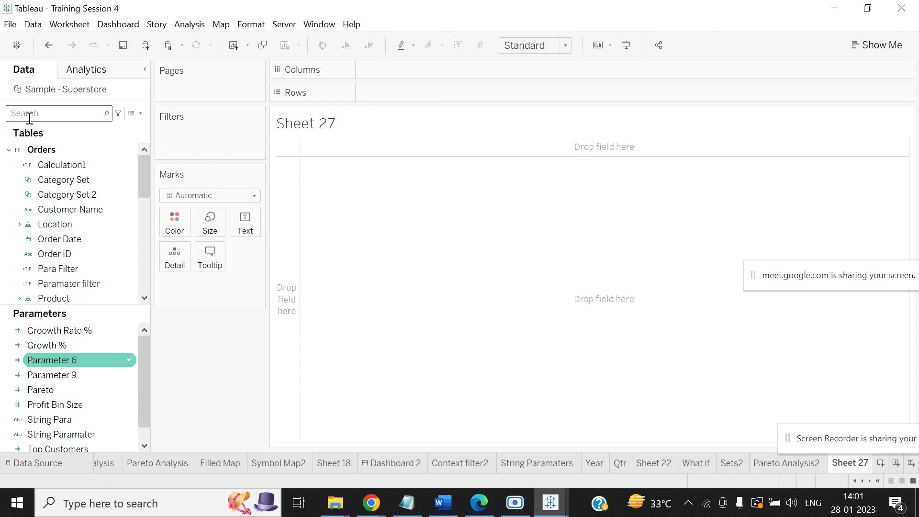
pyautogui.write('Sta')
pyautogui.click(65, 180)
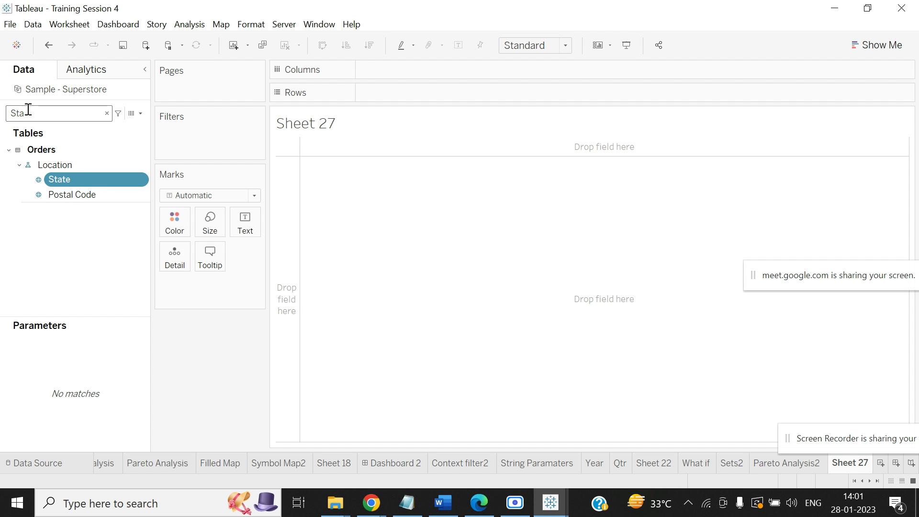
pyautogui.moveTo(79, 178); pyautogui.dragTo(403, 87)
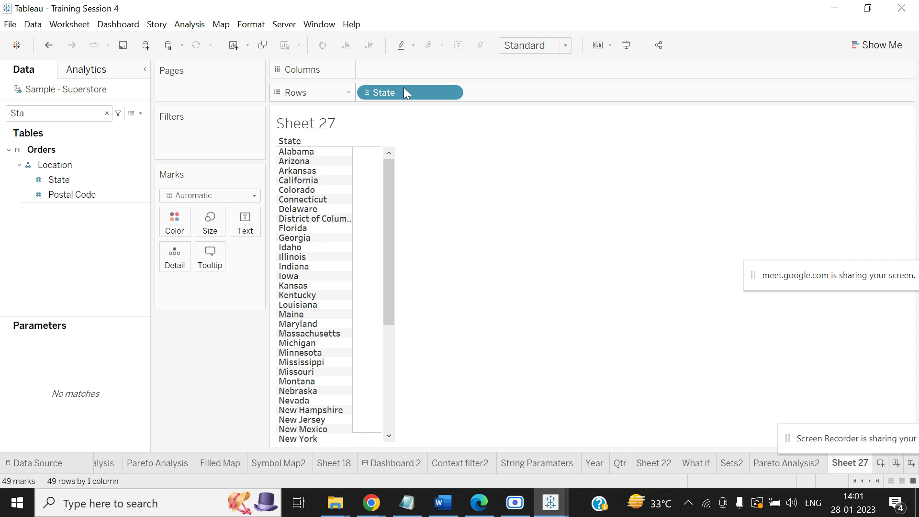
pyautogui.click(43, 114)
pyautogui.press('BackSpace')
pyautogui.write('Sale')
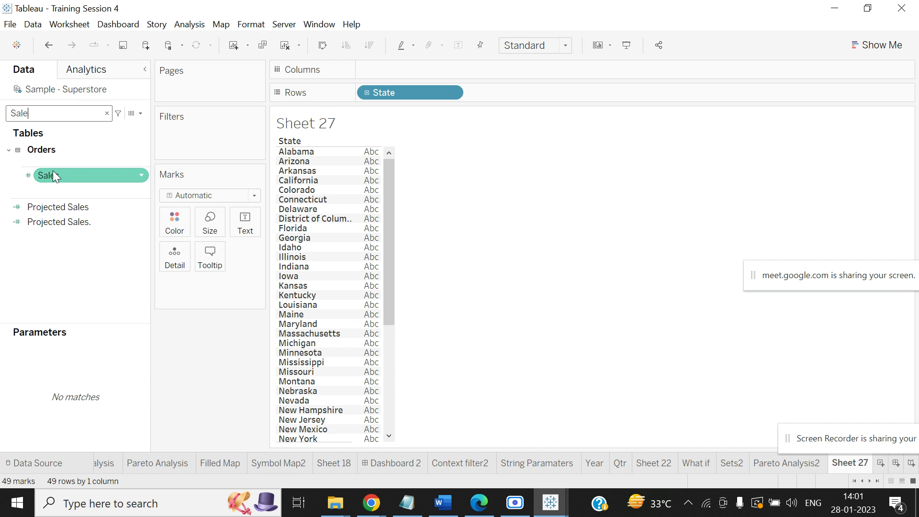
pyautogui.moveTo(53, 173); pyautogui.dragTo(410, 64)
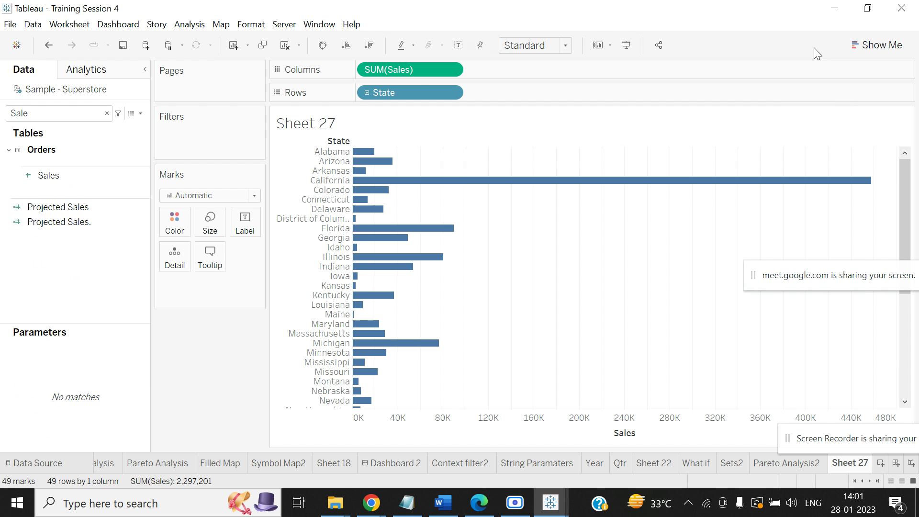
# Convert the state sales bar chart into a filled map using Show Me
pyautogui.click(876, 46)
pyautogui.click(844, 117)
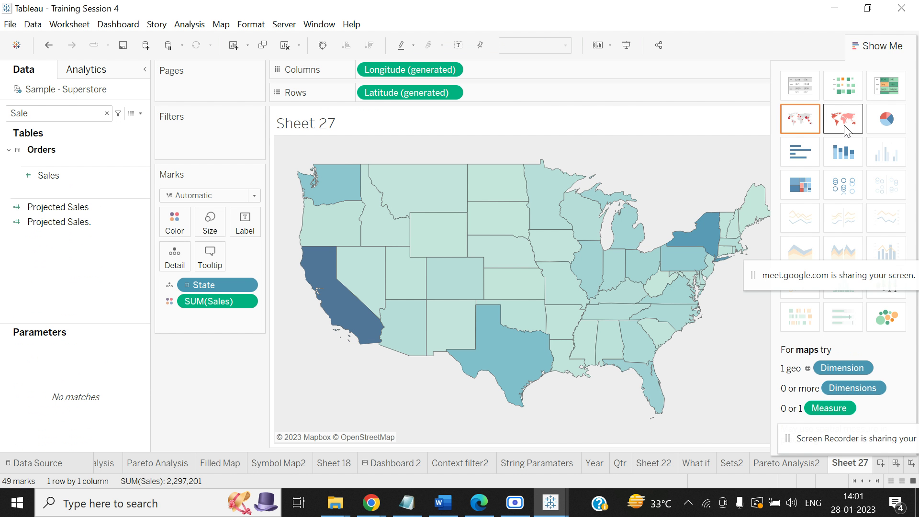
pyautogui.click(897, 51)
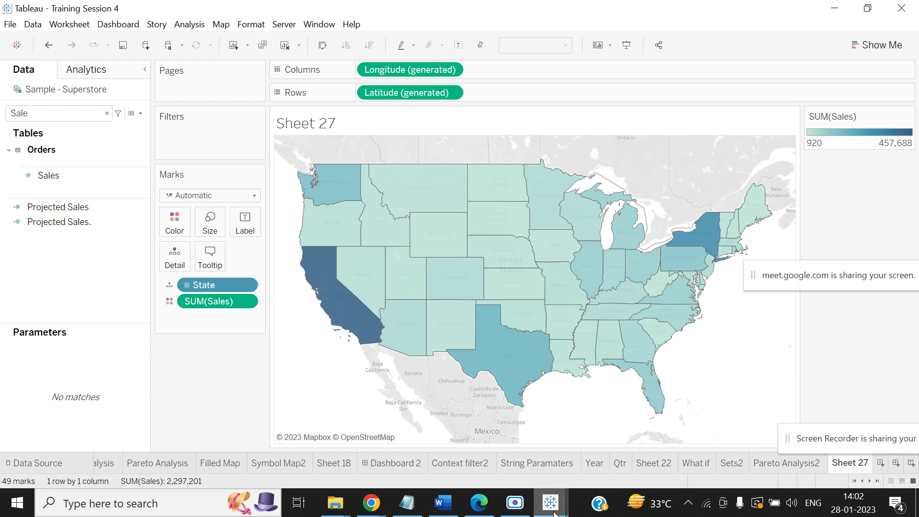
# Check the map on Sheet 11 of Book1 again, and return to Sheet 27 in Training Session 4
pyautogui.moveTo(551, 502)
pyautogui.click(405, 464)
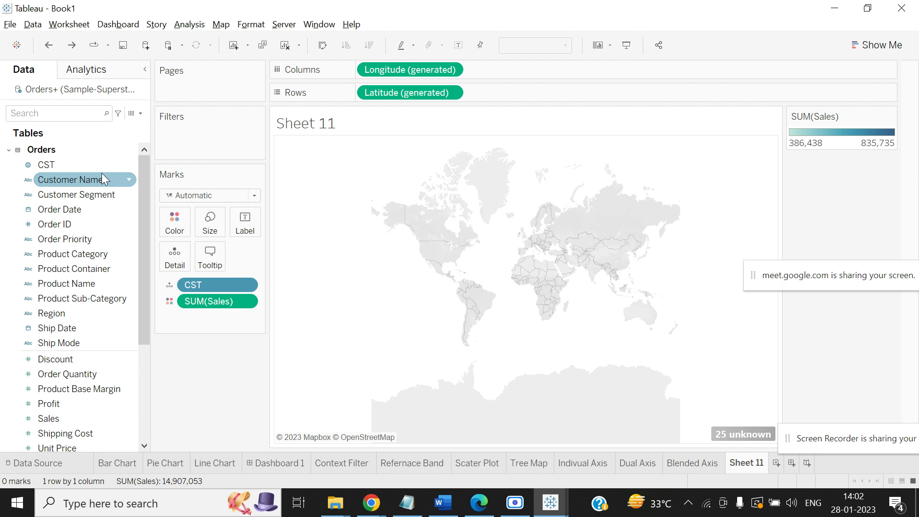
pyautogui.click(287, 26)
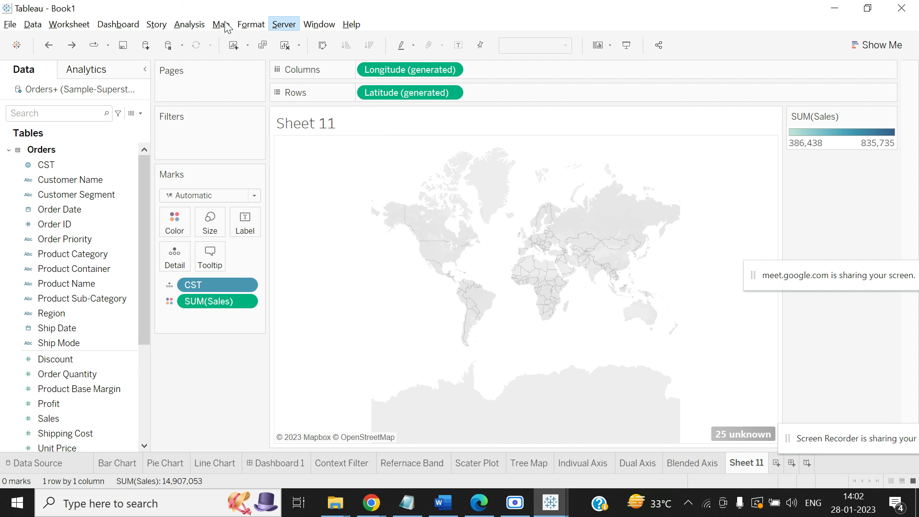
pyautogui.moveTo(238, 28)
pyautogui.hotkey('alt', 'Tab')
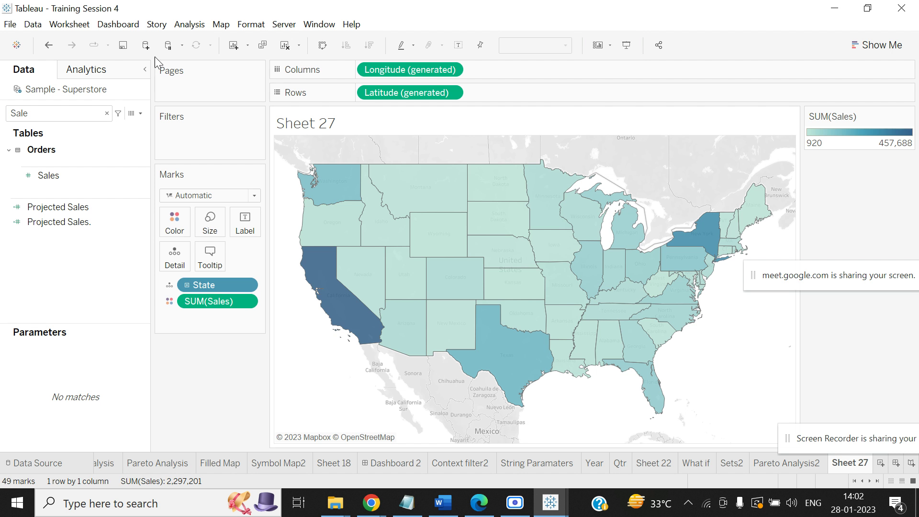
# Clear Sheet 27, reset the field search and expand the Location hierarchy in Orders to reach the State field
pyautogui.click(284, 46)
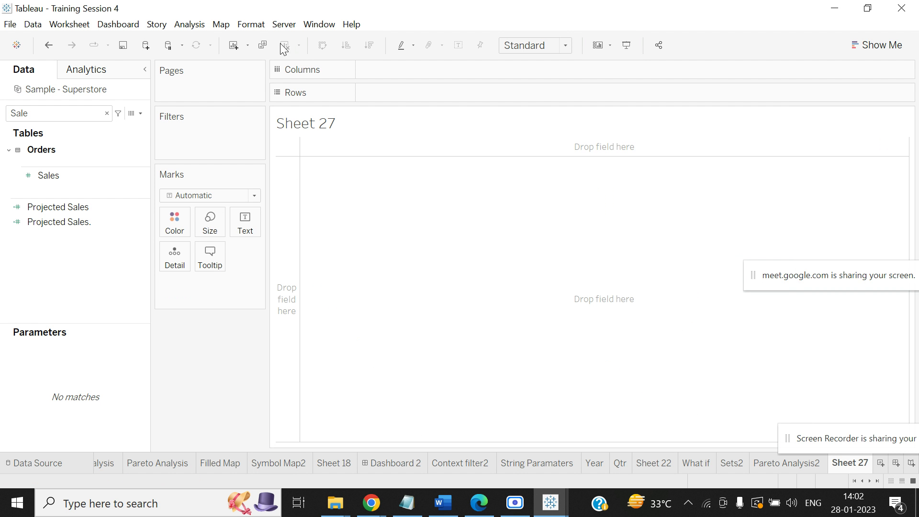
pyautogui.click(107, 113)
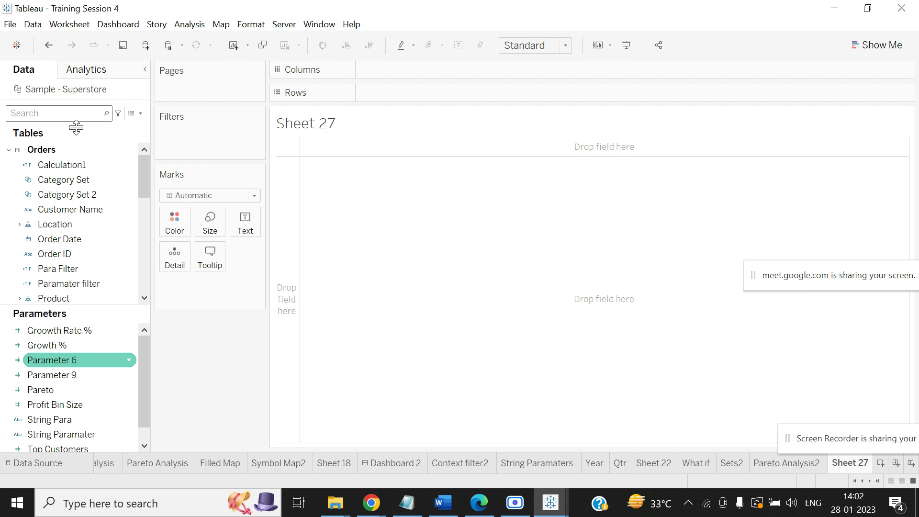
pyautogui.moveTo(142, 162)
pyautogui.mouseDown()
pyautogui.moveTo(142, 202)
pyautogui.moveTo(139, 148)
pyautogui.mouseUp()
pyautogui.write('Sta')
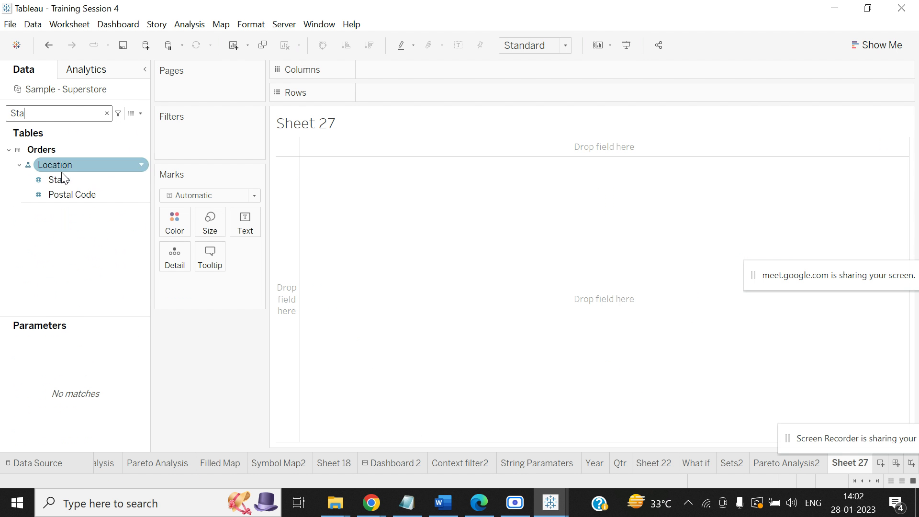
pyautogui.click(106, 113)
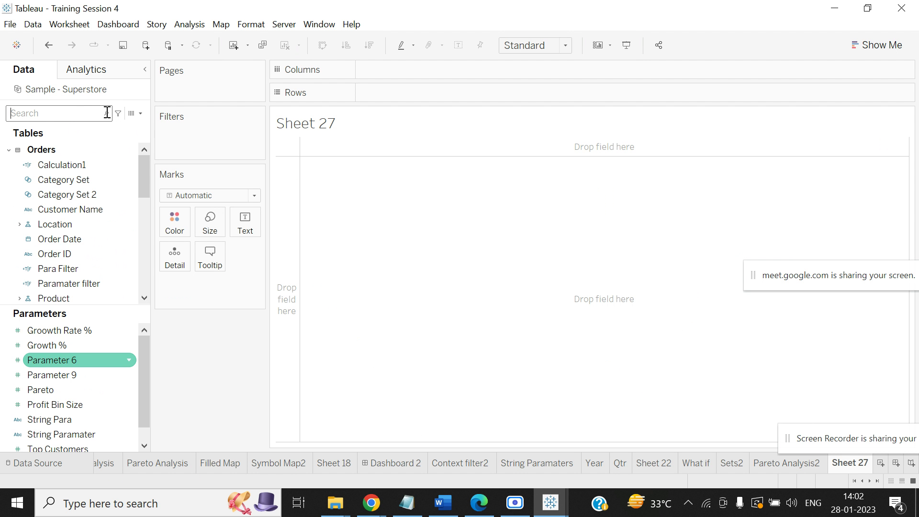
pyautogui.moveTo(140, 165)
pyautogui.mouseDown()
pyautogui.moveTo(137, 254)
pyautogui.moveTo(139, 148)
pyautogui.mouseUp()
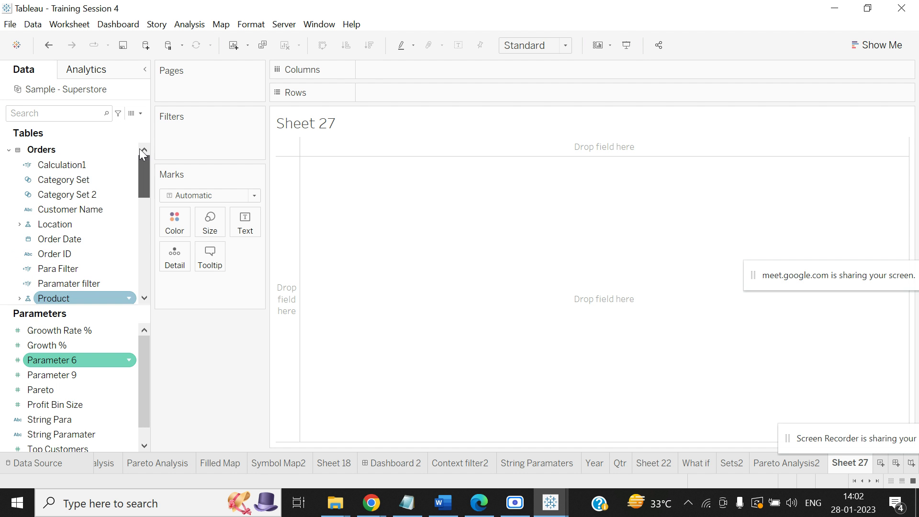
pyautogui.click(20, 224)
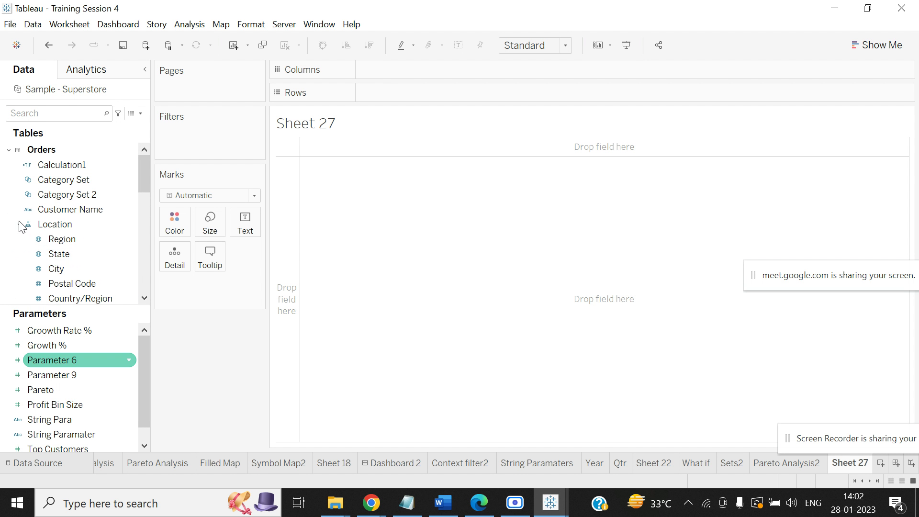
pyautogui.click(71, 256)
pyautogui.moveTo(148, 174); pyautogui.dragTo(136, 264)
pyautogui.click(78, 255)
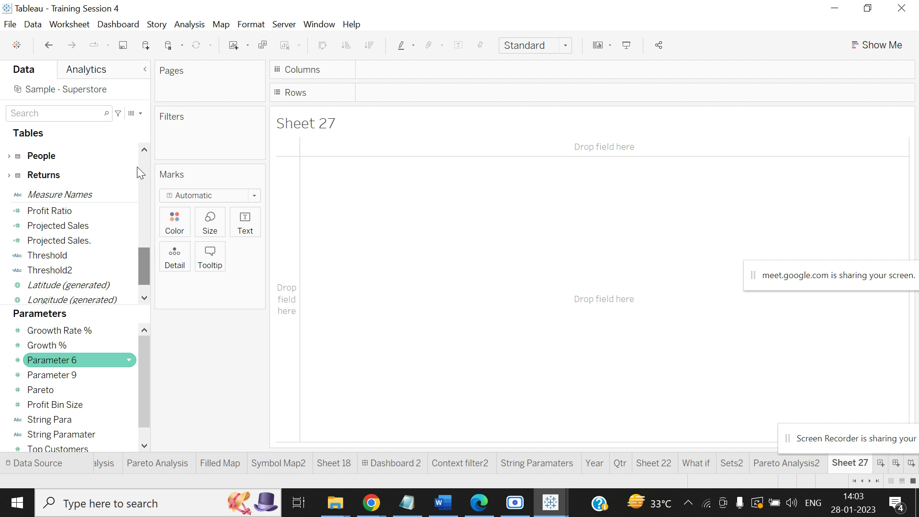
# Chart sales by state with Sales on Rows and State from the Location hierarchy on Columns
pyautogui.click(84, 113)
pyautogui.write('Sal')
pyautogui.click(59, 177)
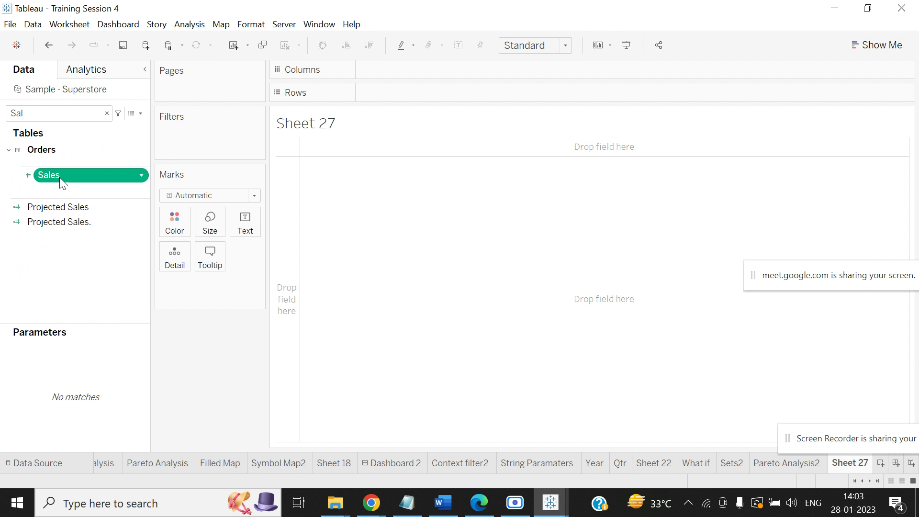
pyautogui.click(883, 46)
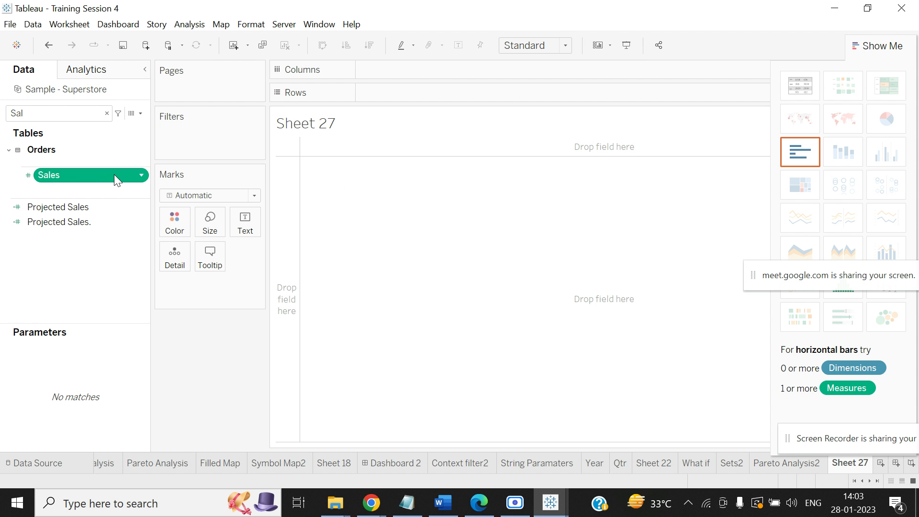
pyautogui.moveTo(115, 179); pyautogui.dragTo(447, 94)
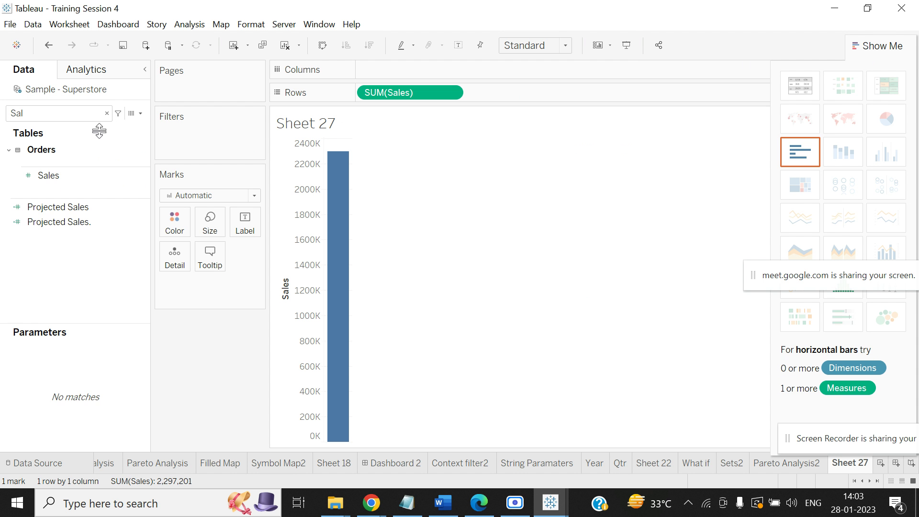
pyautogui.click(106, 114)
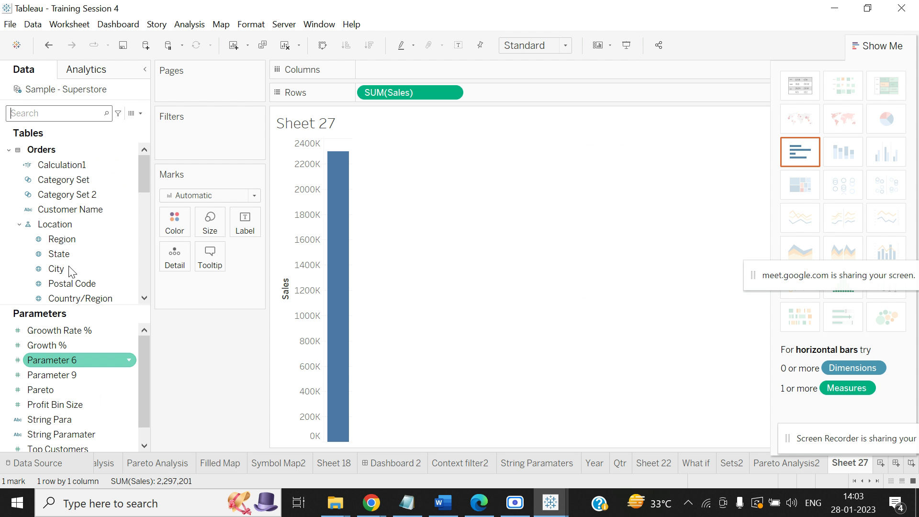
pyautogui.moveTo(59, 254); pyautogui.dragTo(406, 73)
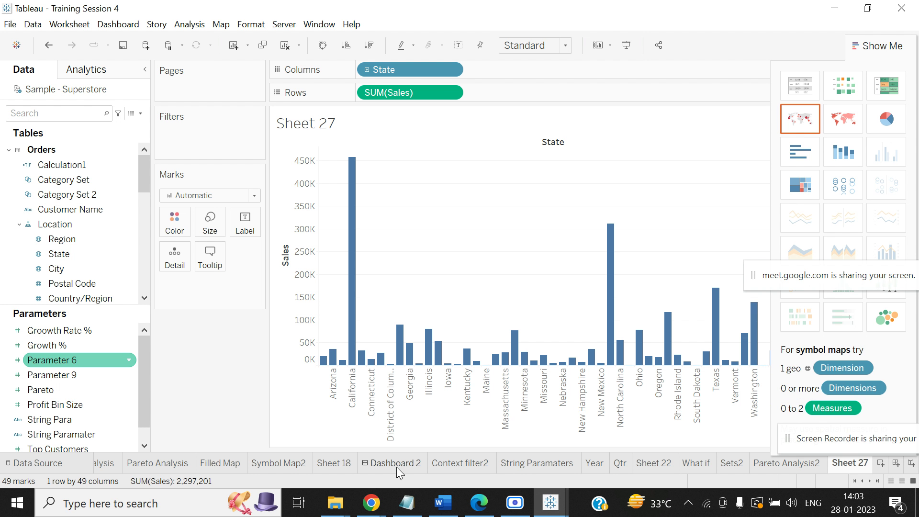
# Convert the chart into a filled map with Show Me and label each state with its SUM(Sales) value
pyautogui.click(844, 126)
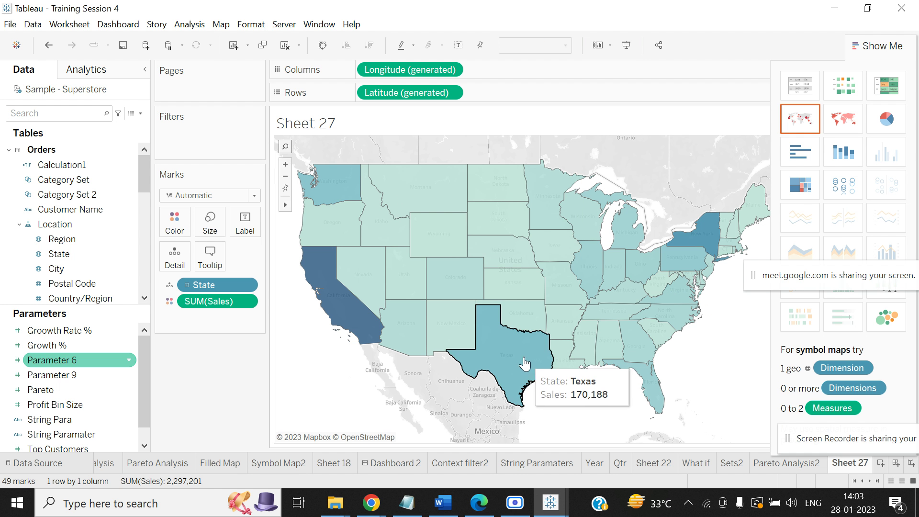
pyautogui.click(87, 391)
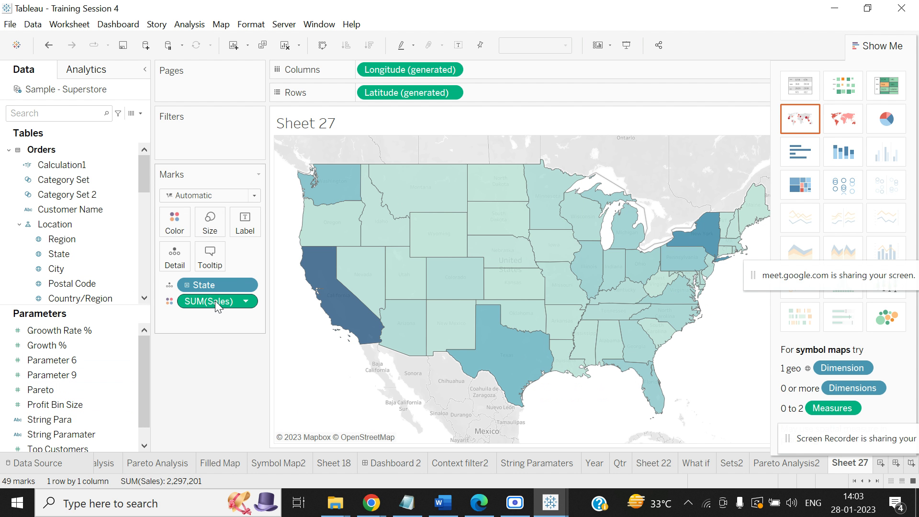
pyautogui.moveTo(214, 301); pyautogui.dragTo(245, 229)
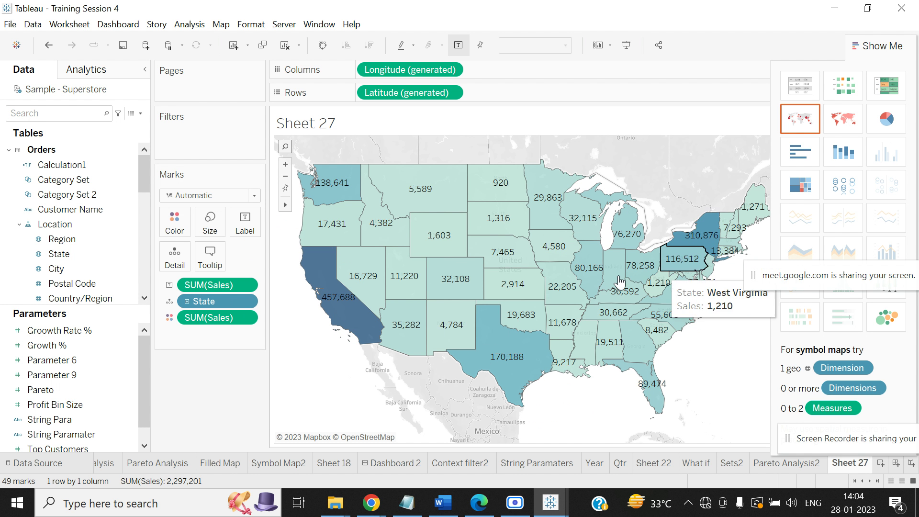
pyautogui.click(892, 46)
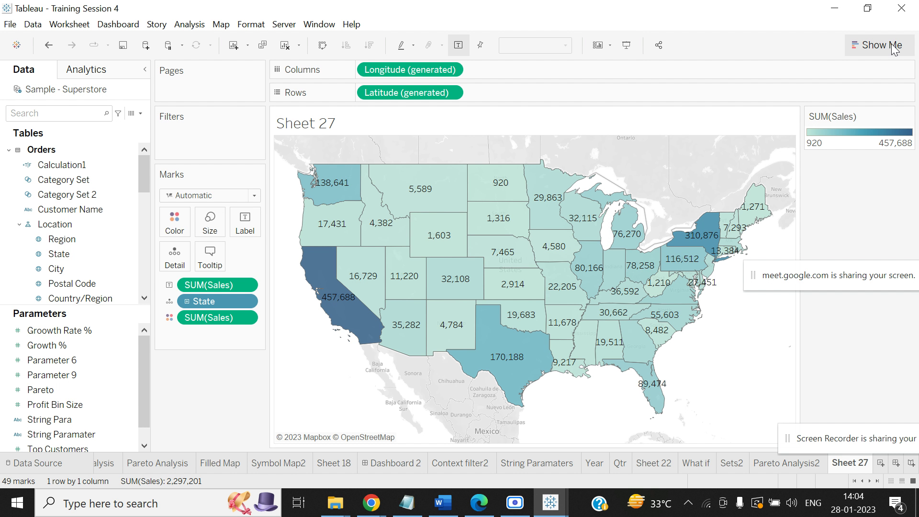
pyautogui.click(908, 117)
pyautogui.click(842, 130)
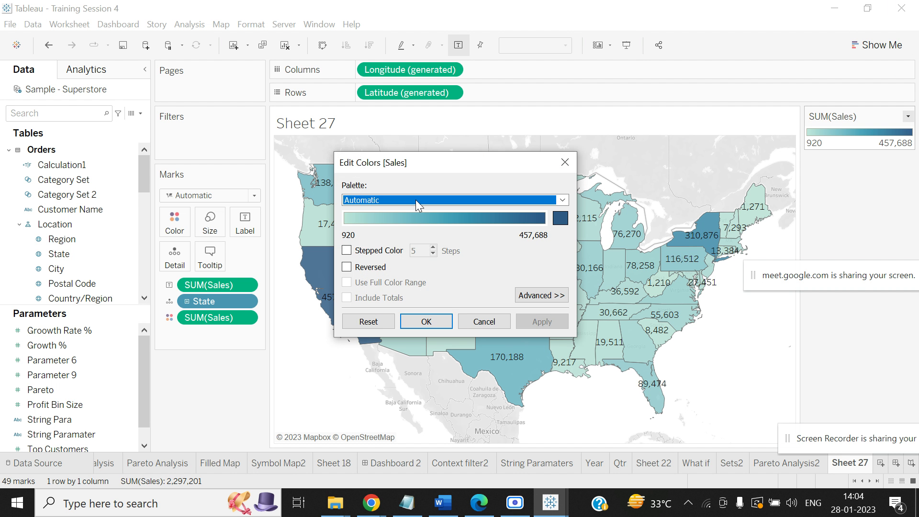
pyautogui.click(347, 250)
pyautogui.click(433, 254)
pyautogui.click(434, 253)
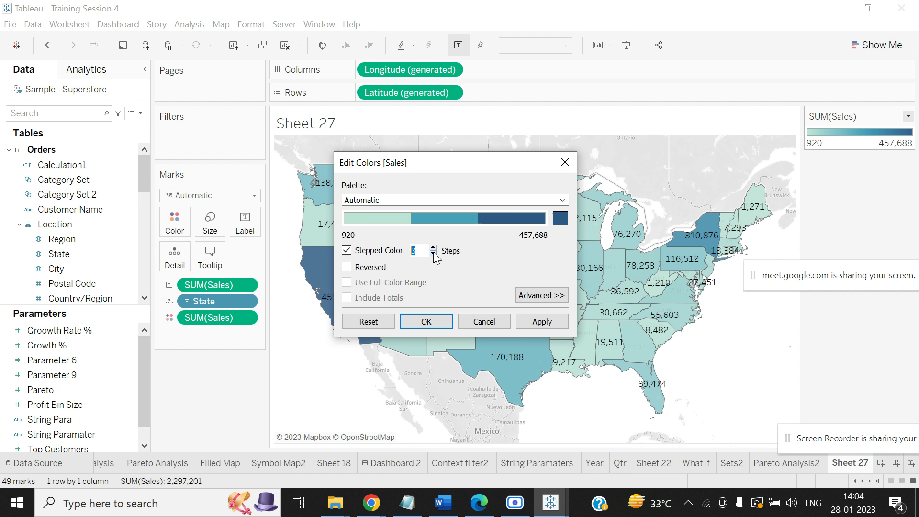
pyautogui.click(562, 198)
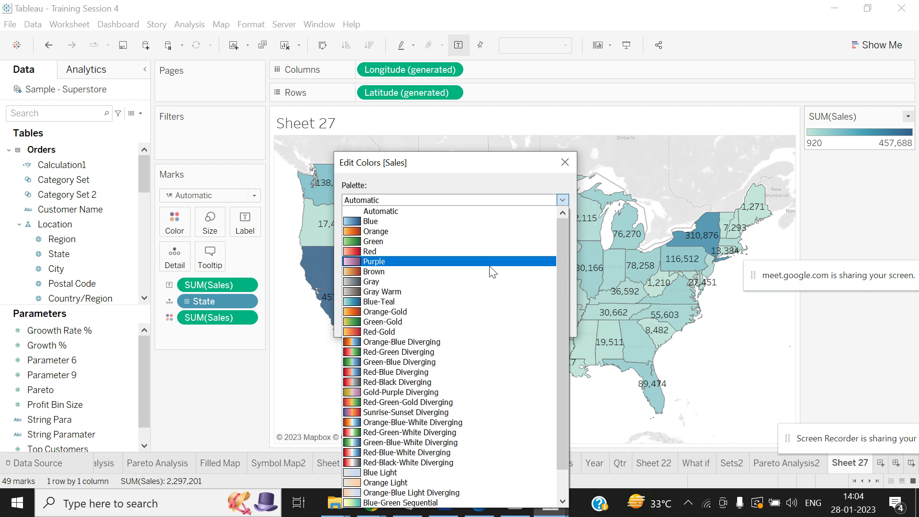
pyautogui.click(570, 170)
pyautogui.click(565, 162)
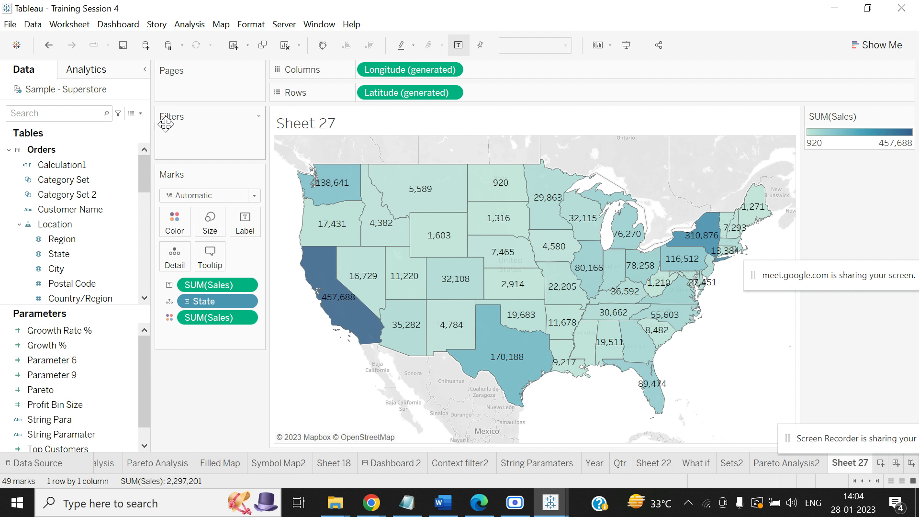
# Create a new calculated field in the Sample - Superstore data source and name it Threshold
pyautogui.click(140, 114)
pyautogui.click(119, 127)
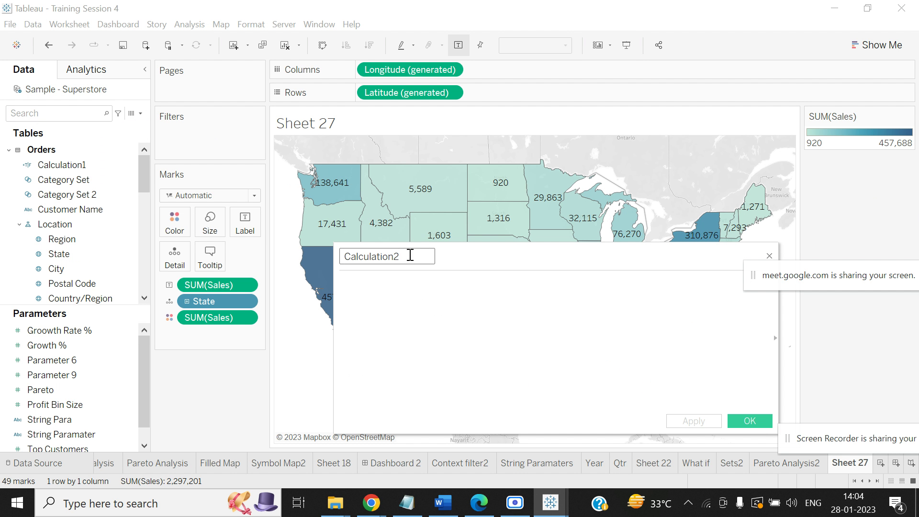
pyautogui.write('Th')
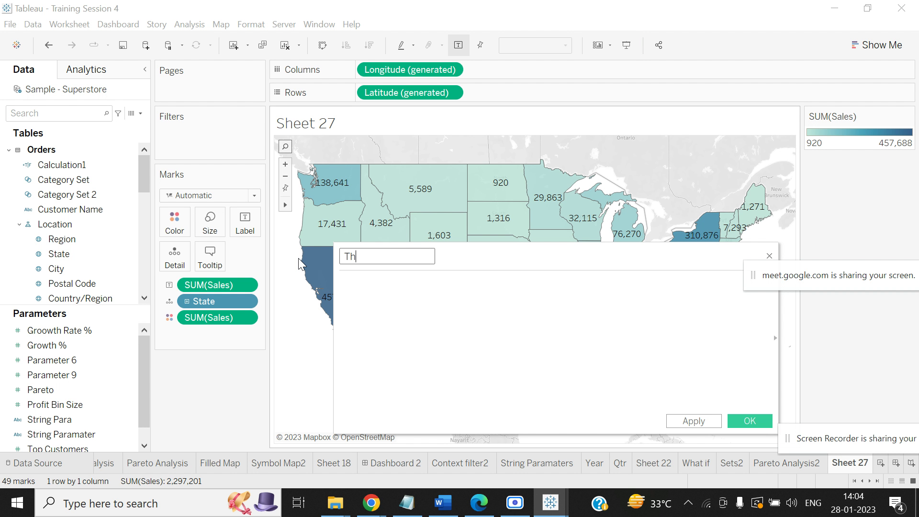
pyautogui.write('reshold')
pyautogui.click(411, 334)
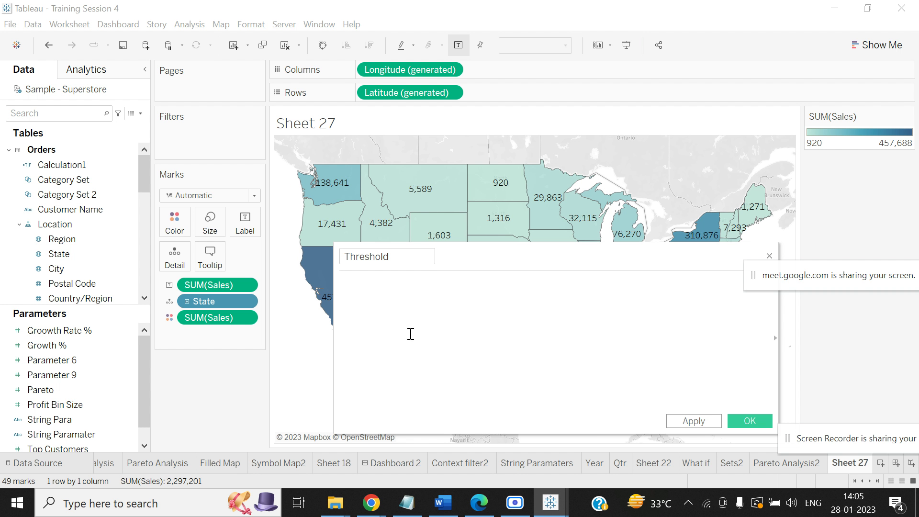
# Write the calculation's first condition as If Sum([Sales]) > 3000 then "Green"
pyautogui.write('If Sales')
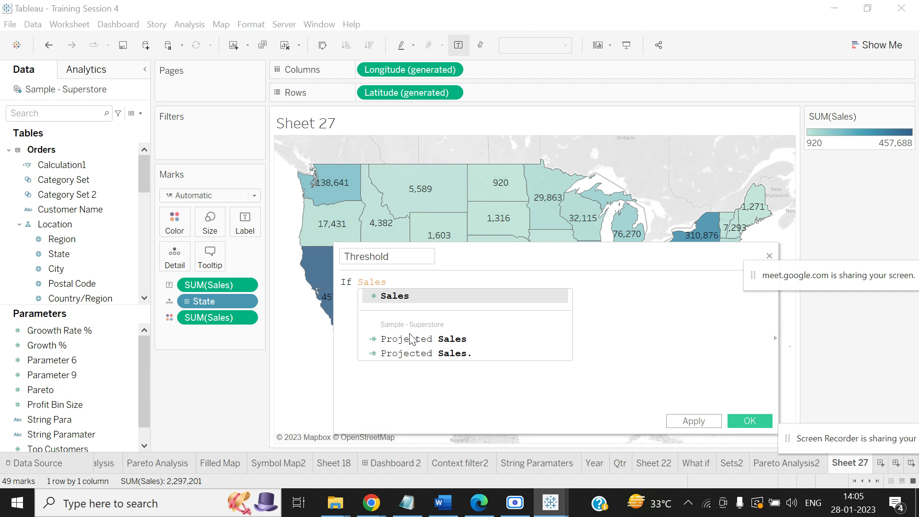
pyautogui.press('Return')
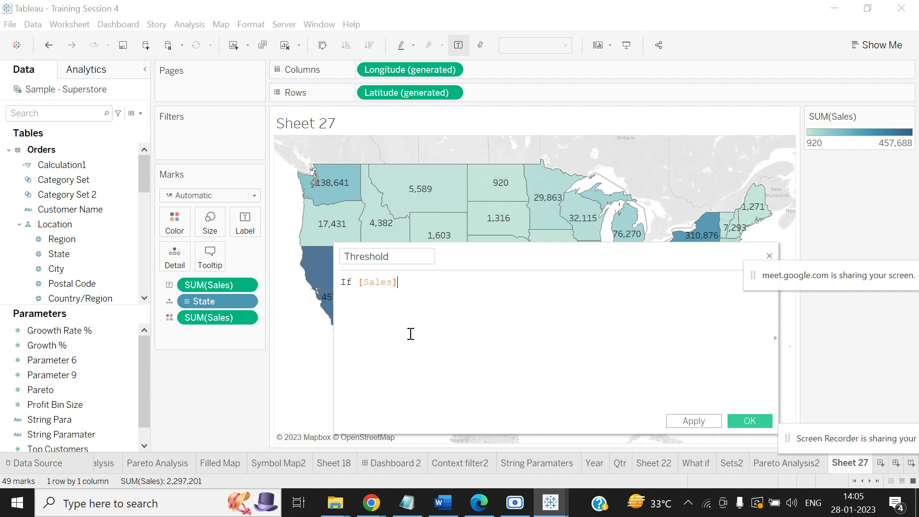
pyautogui.click(360, 285)
pyautogui.write('Sum')
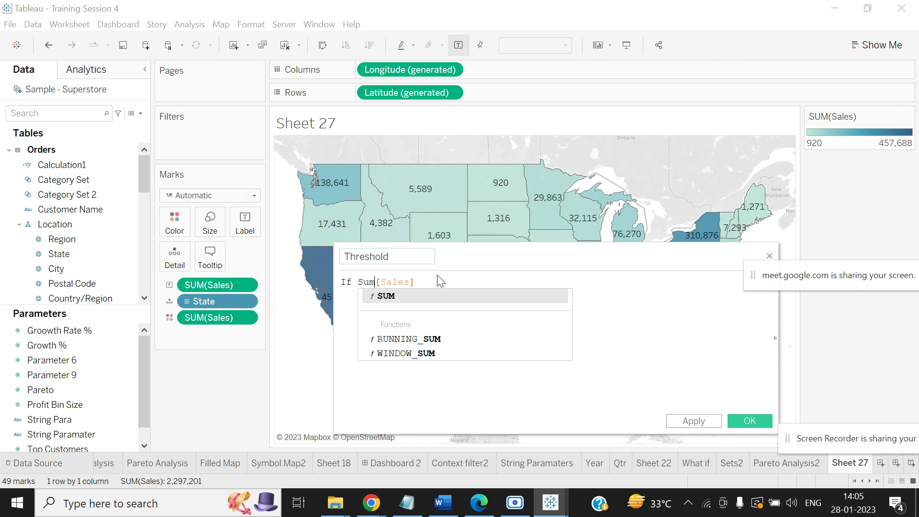
pyautogui.write('(')
pyautogui.click(441, 281)
pyautogui.write(') ')
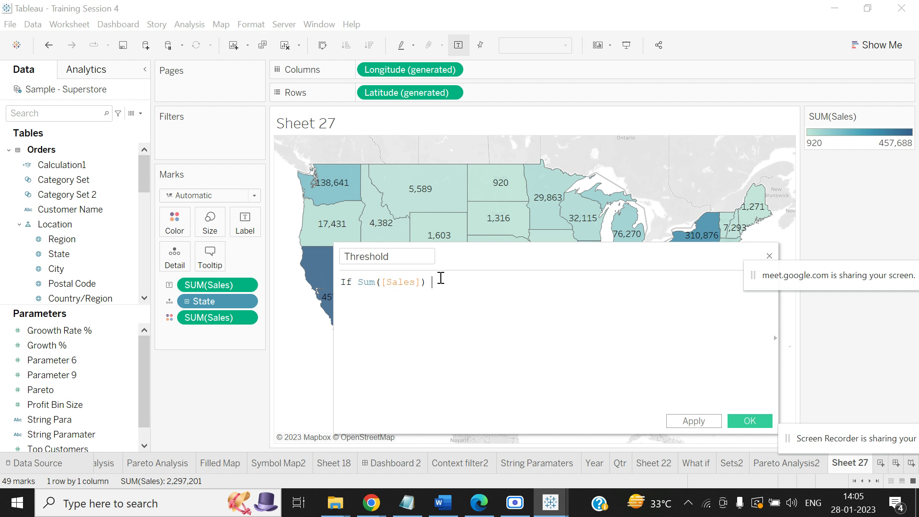
pyautogui.write('>3000 then "Green"')
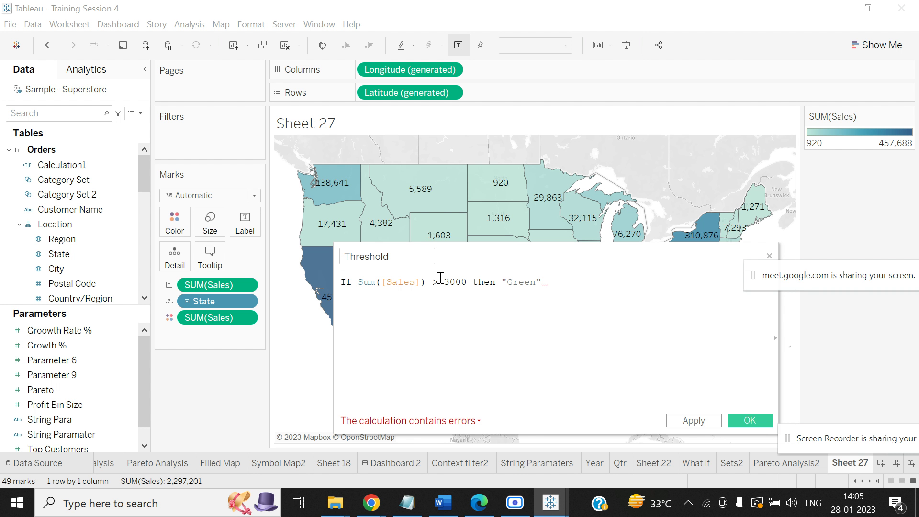
# Add a second line to the formula that begins an ELSEIF branch with SUM([Sales])
pyautogui.press('Return')
pyautogui.write('Els')
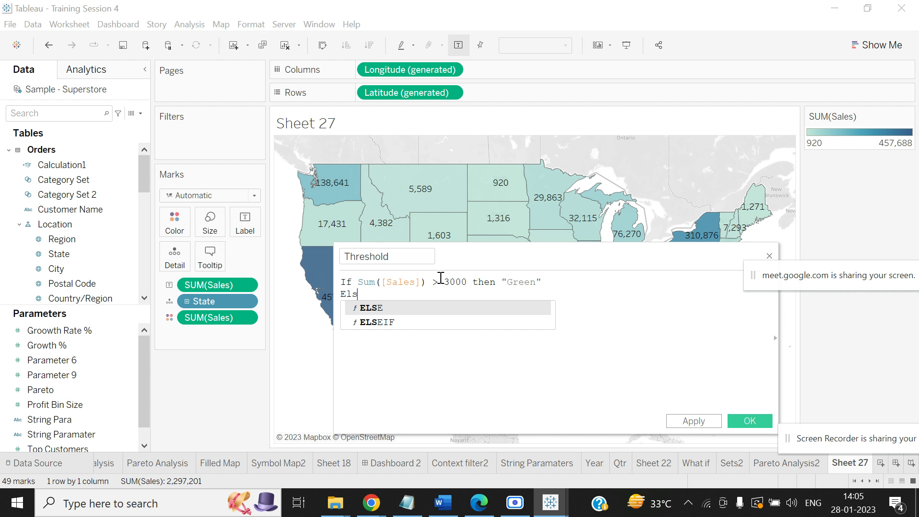
pyautogui.press('Down')
pyautogui.press('Return')
pyautogui.write('Sum')
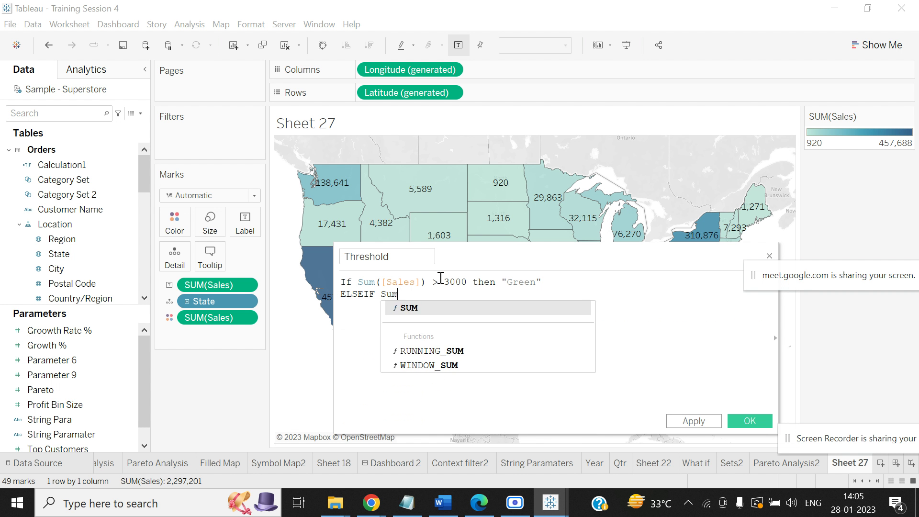
pyautogui.press('Return')
pyautogui.write('Sales')
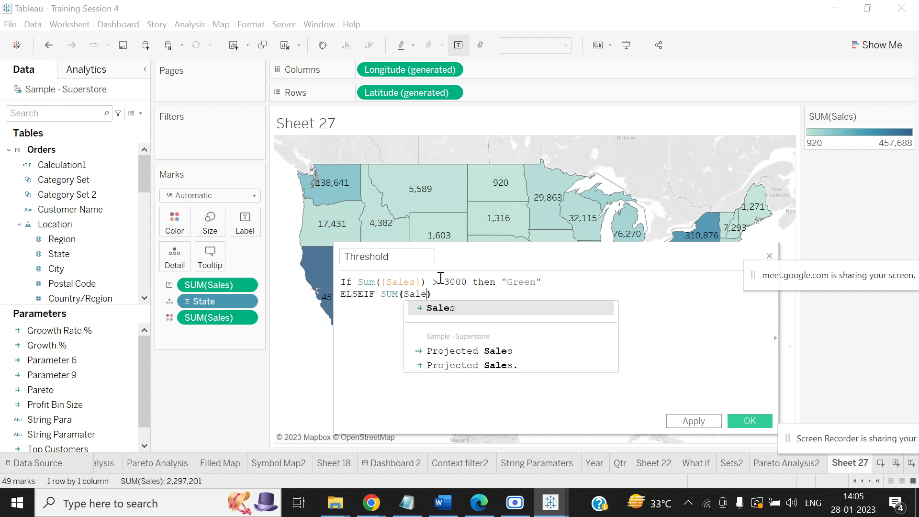
pyautogui.click(455, 309)
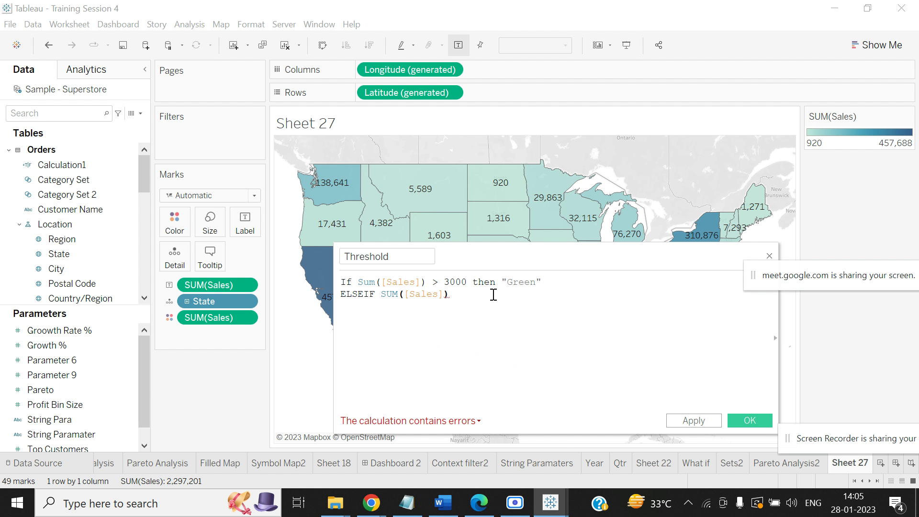
# Complete the ELSEIF branch with <3000 and Sum([Sales]) > 1000 then "Yellow"
pyautogui.write('<3')
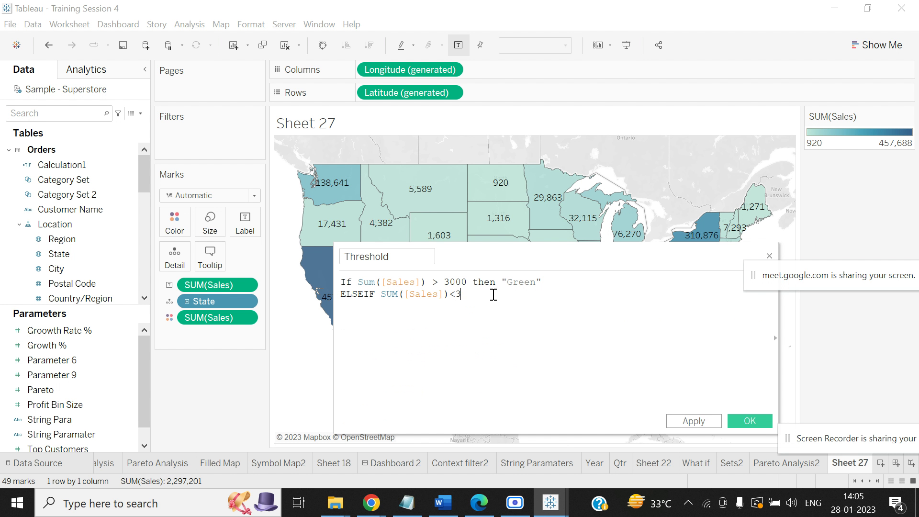
pyautogui.write('000 and Sum(')
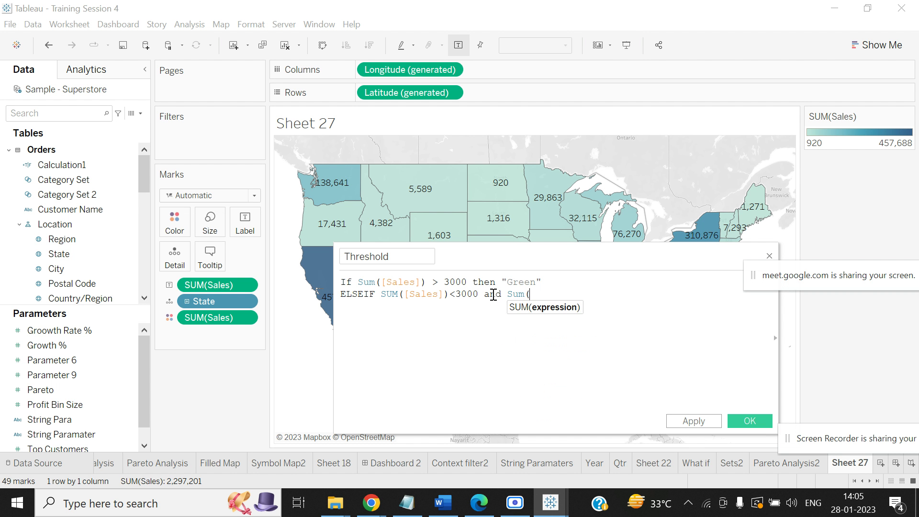
pyautogui.write('[Sales')
pyautogui.press('Return')
pyautogui.press('Up')
pyautogui.click(611, 294)
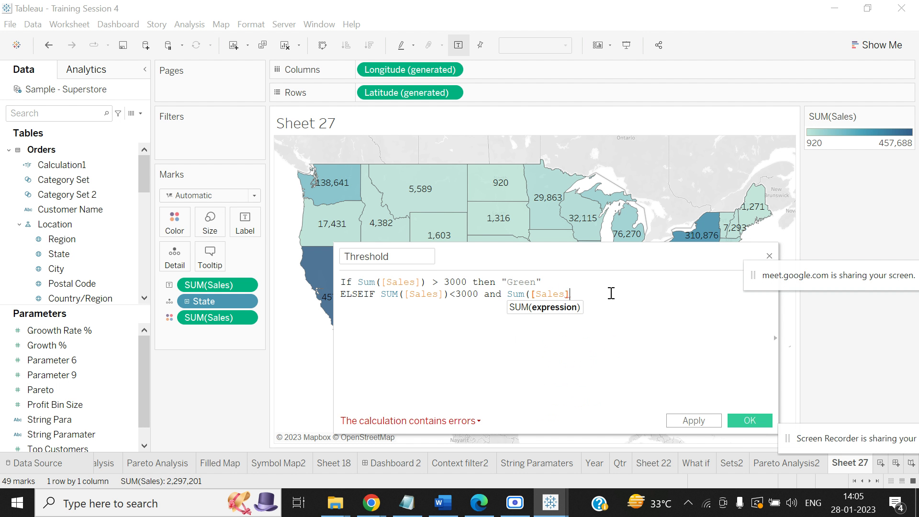
pyautogui.write(') >')
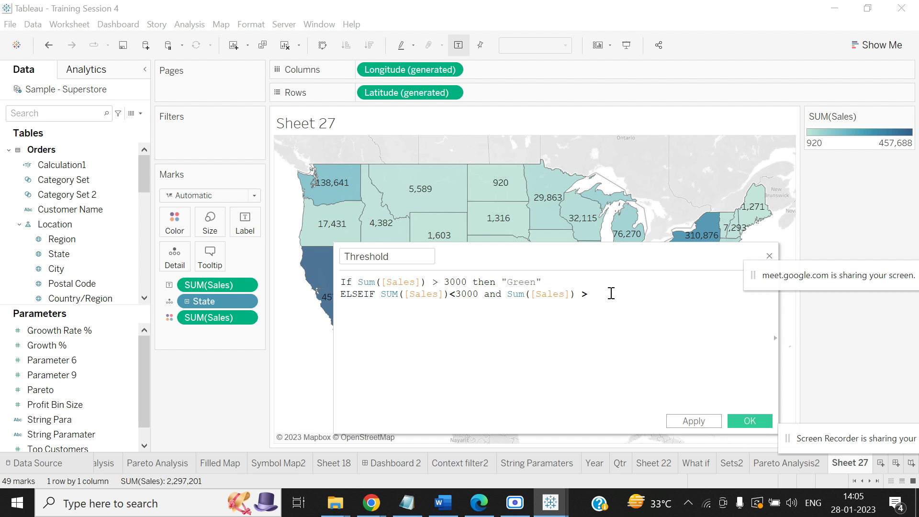
pyautogui.write(' 1000 then n')
pyautogui.press('BackSpace')
pyautogui.write('"Yellow"')
# Finish the formula with ELSE "Amber" and a closing END on separate lines
pyautogui.press('Return')
pyautogui.write('ELSE')
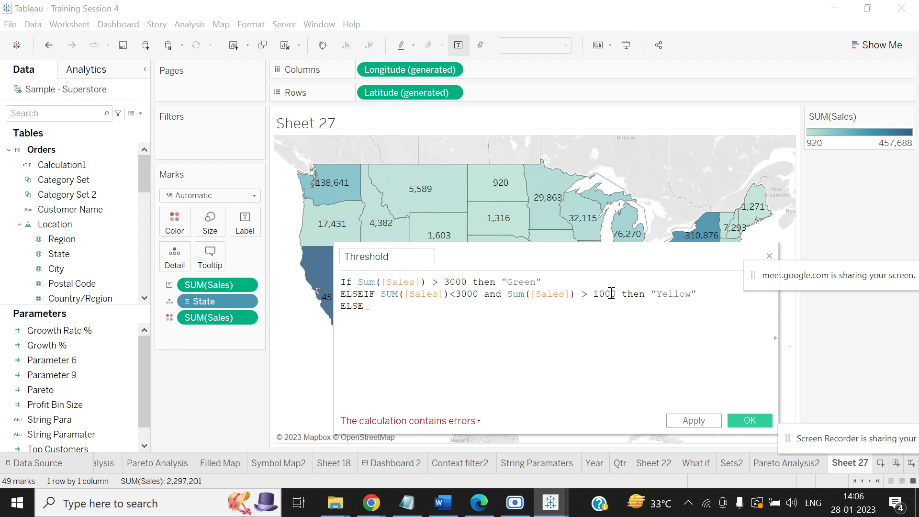
pyautogui.write(' "')
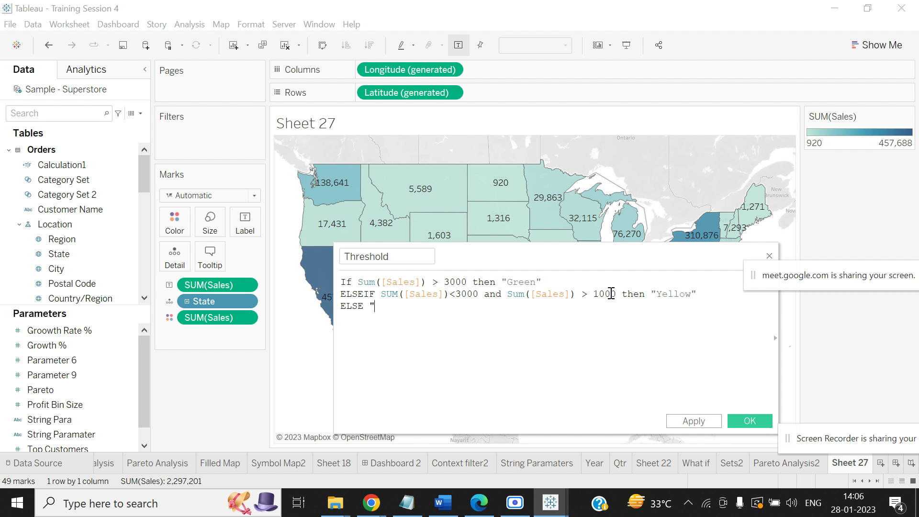
pyautogui.write('Amber"')
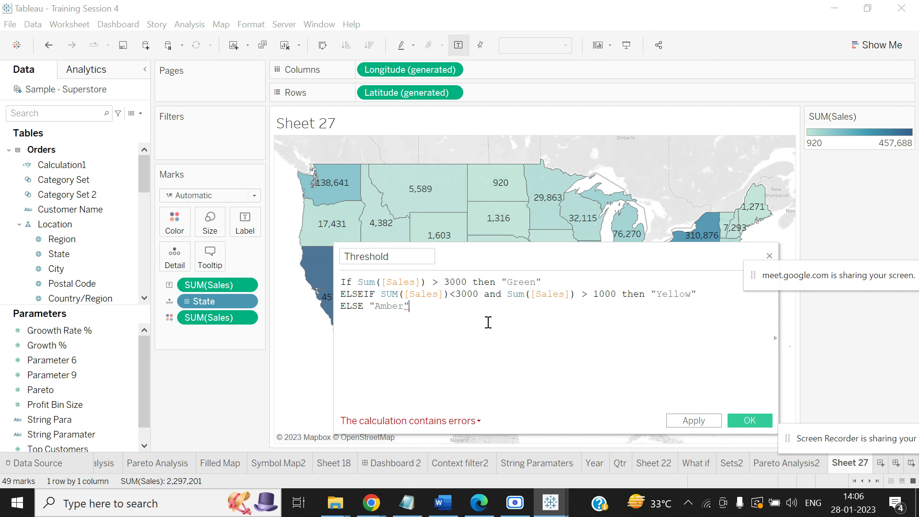
pyautogui.press('Return')
pyautogui.write('ENSD')
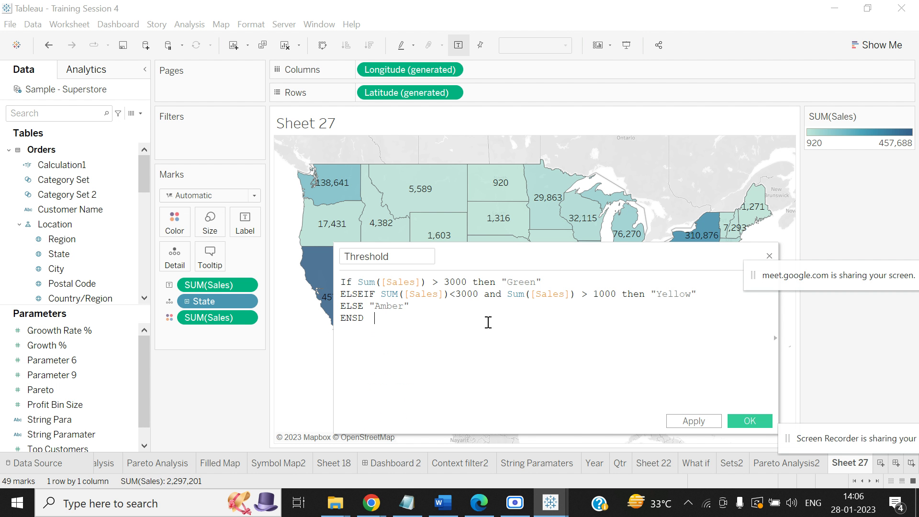
pyautogui.press('BackSpace')
pyautogui.press('BackSpace')
pyautogui.write('D')
pyautogui.rightClick(487, 322)
pyautogui.click(384, 409)
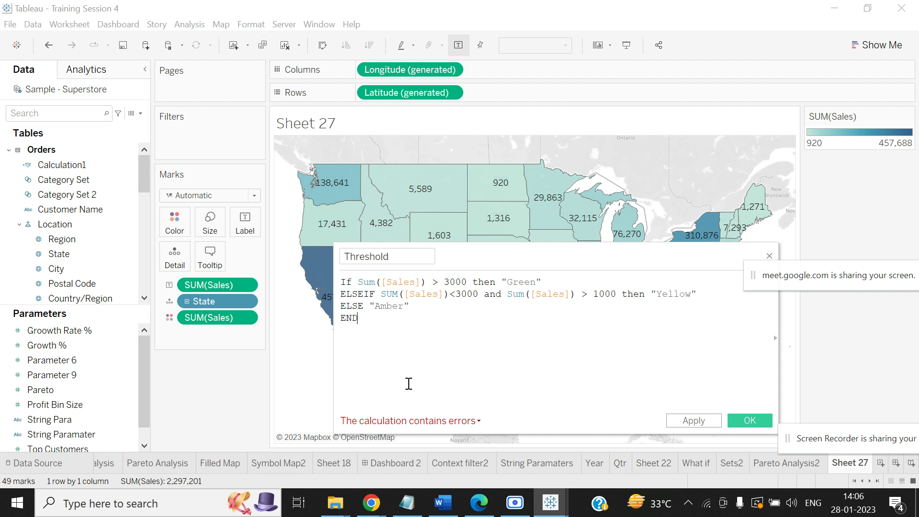
# Check the calculation's error details, then rename the field as Threshold new and save it
pyautogui.click(479, 422)
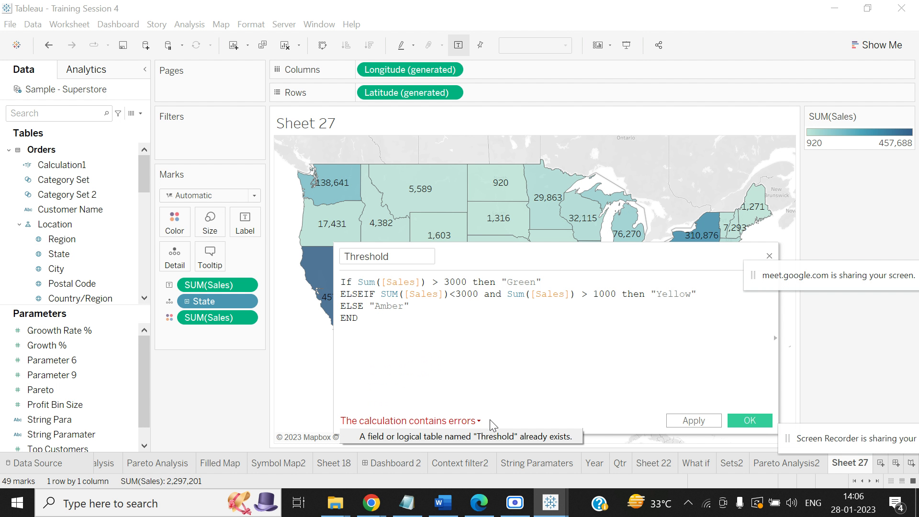
pyautogui.click(406, 257)
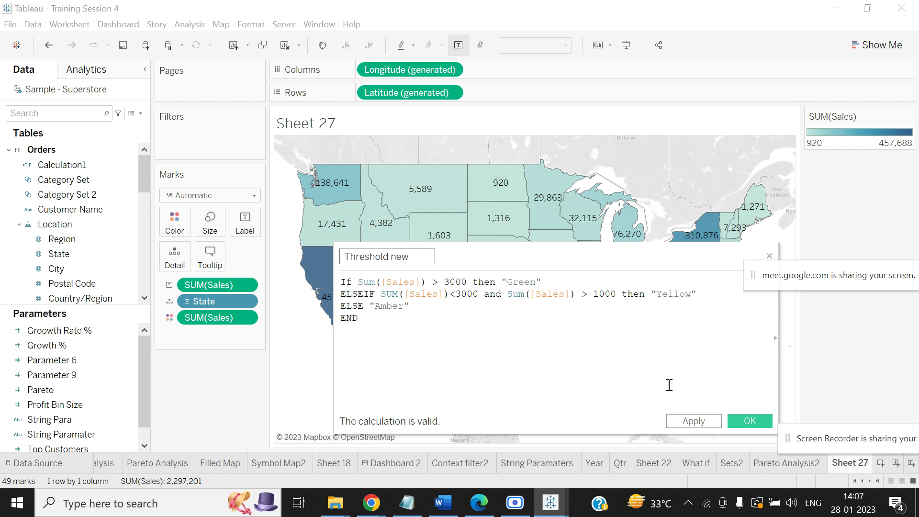
pyautogui.click(748, 423)
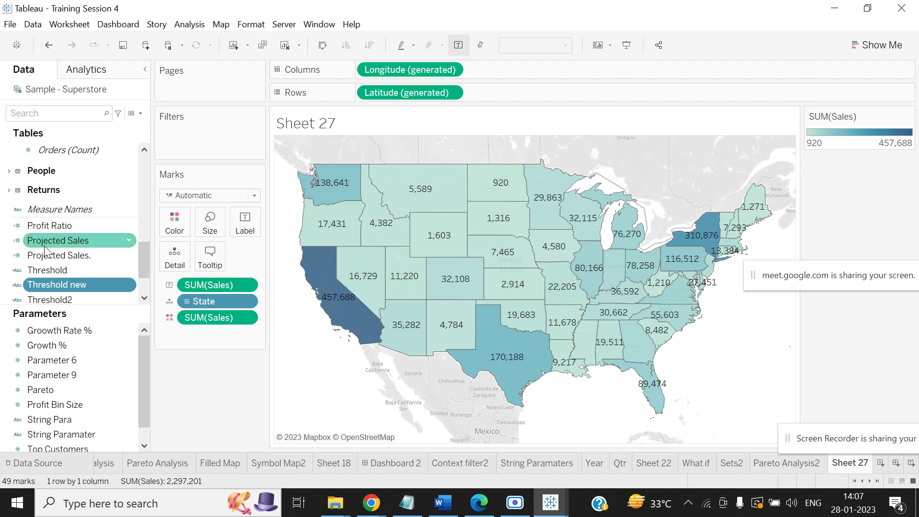
# Color the map by Threshold new, assigning orange to Amber, green to Green and yellow to Yellow
pyautogui.moveTo(59, 283); pyautogui.dragTo(167, 231)
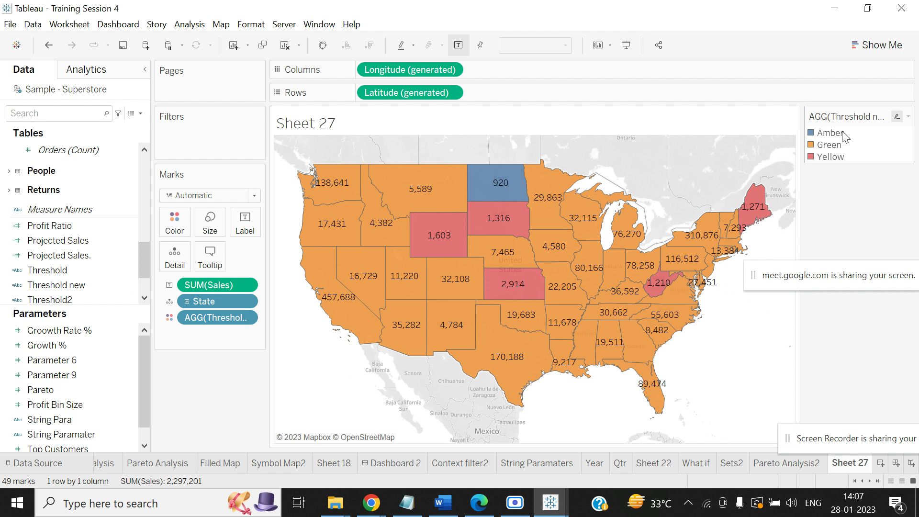
pyautogui.click(909, 118)
pyautogui.click(867, 126)
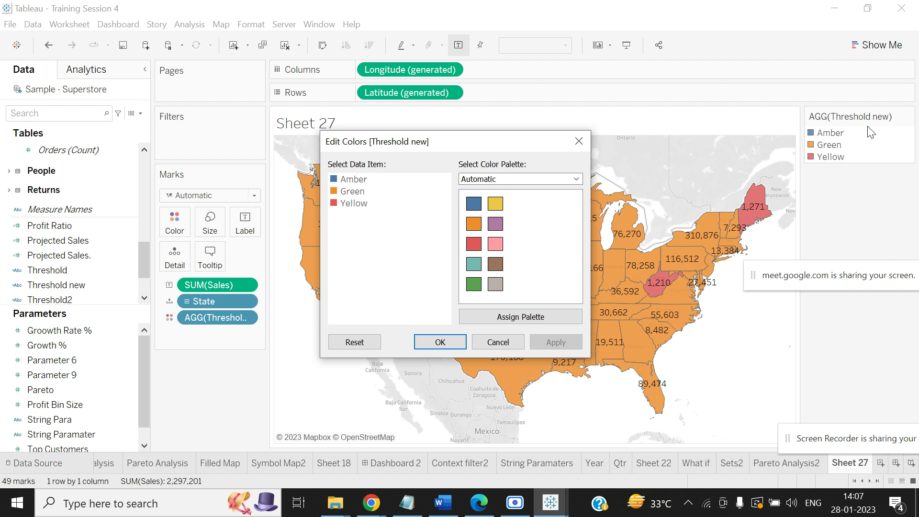
pyautogui.click(334, 181)
pyautogui.click(474, 223)
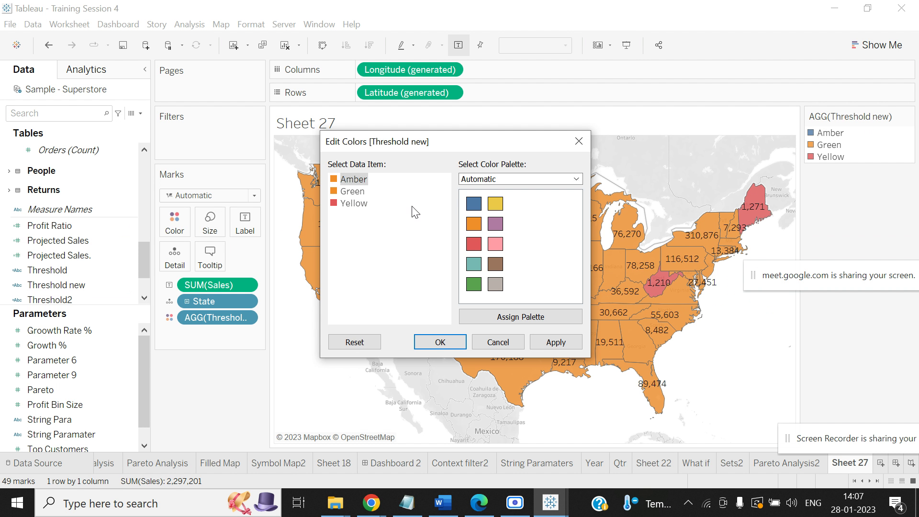
pyautogui.click(352, 192)
pyautogui.click(474, 284)
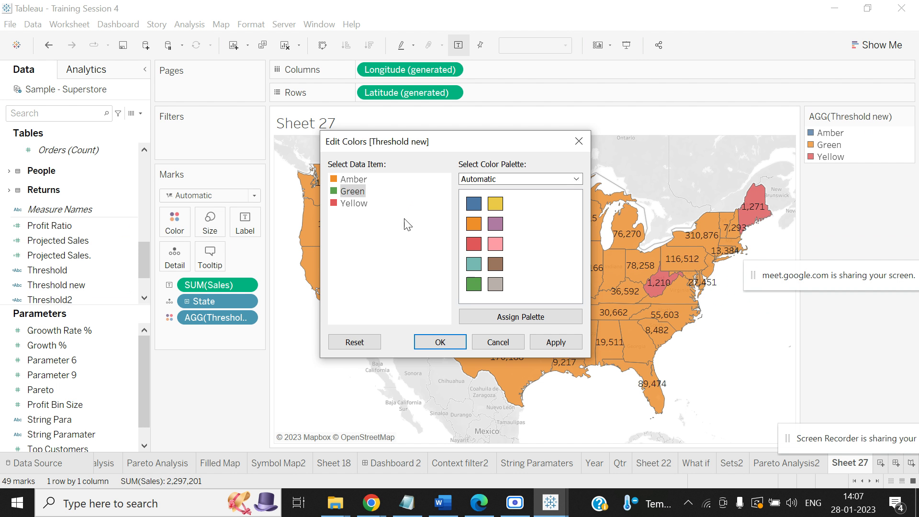
pyautogui.click(359, 202)
pyautogui.click(495, 206)
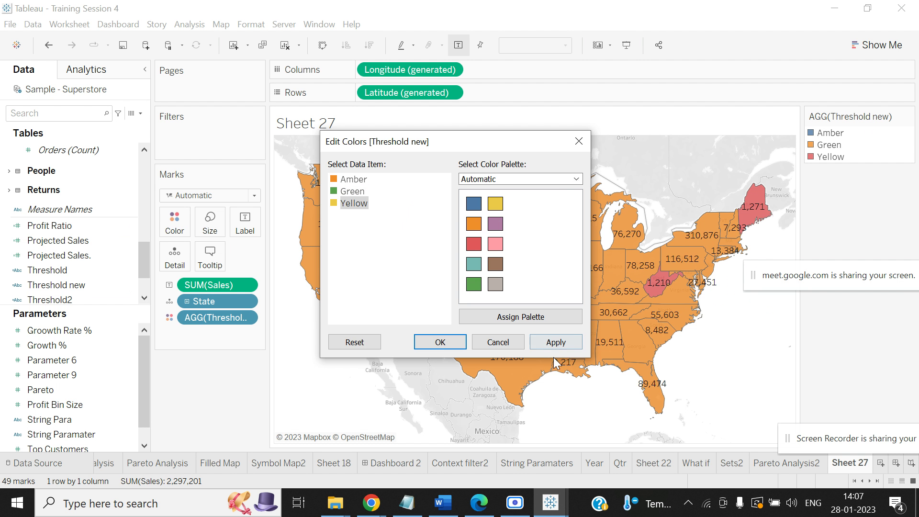
pyautogui.click(555, 341)
pyautogui.click(440, 342)
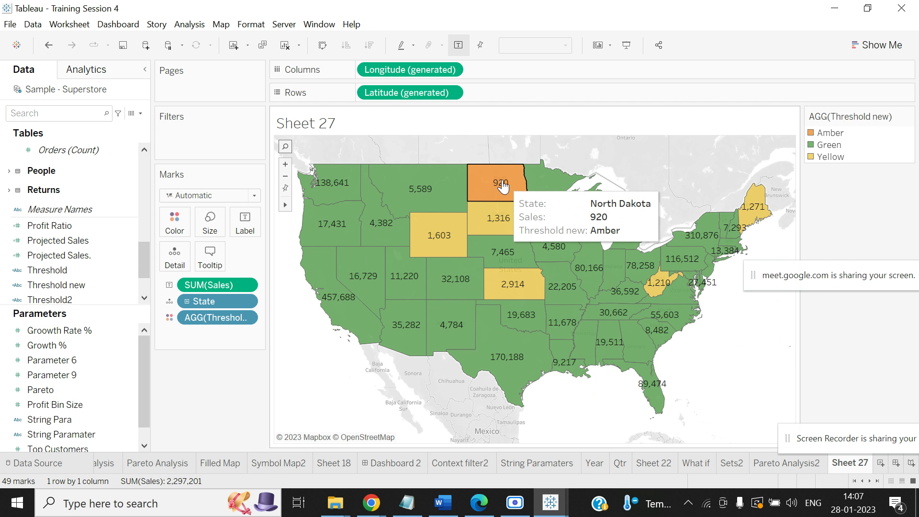
# Highlight the states in the Amber category on the map using the color legend
pyautogui.click(829, 132)
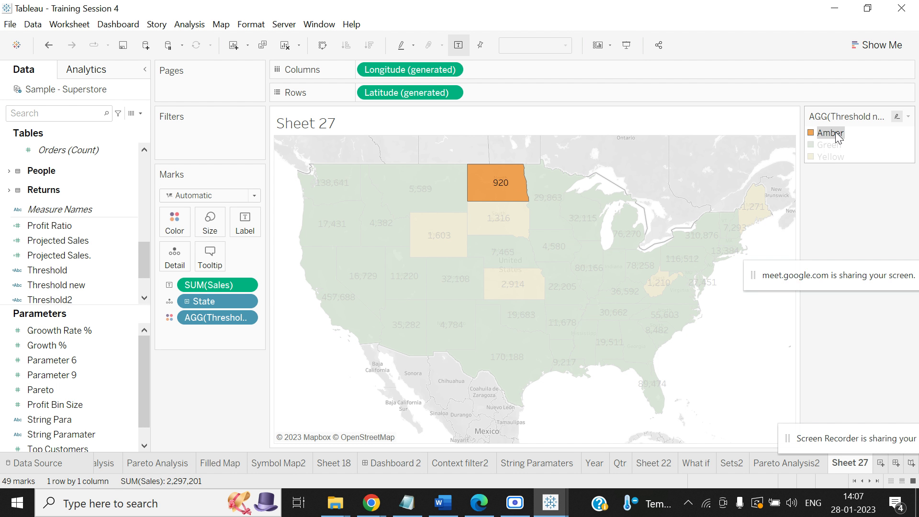
# Recolor the Amber category of the Threshold new legend red and clear the map highlight
pyautogui.rightClick(824, 134)
pyautogui.click(821, 141)
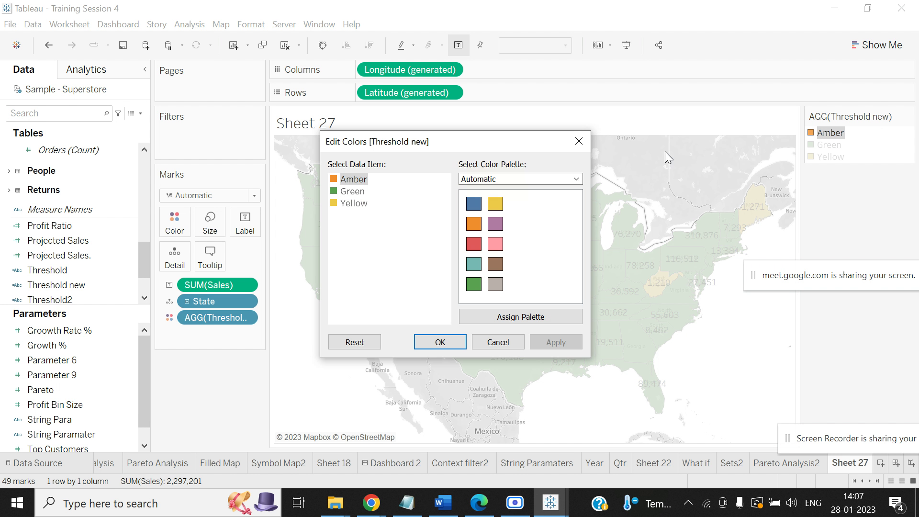
pyautogui.click(473, 248)
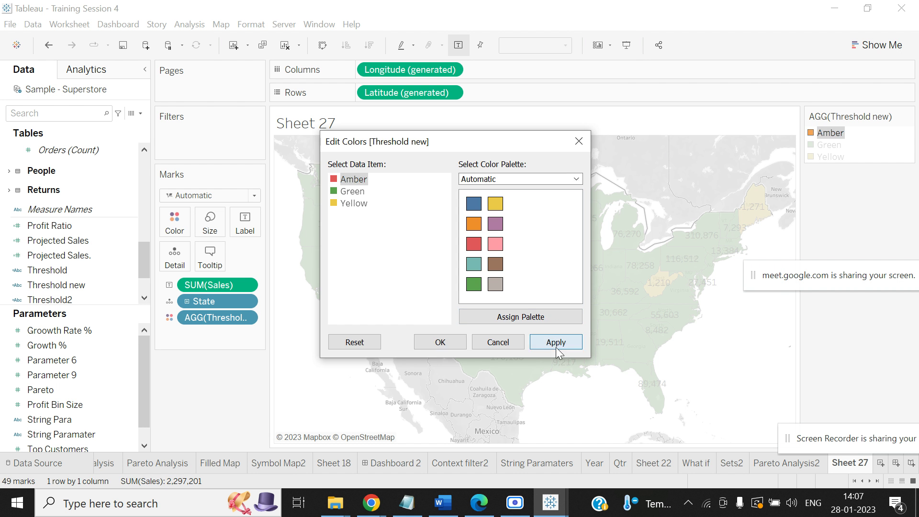
pyautogui.click(556, 343)
pyautogui.click(438, 342)
pyautogui.click(613, 287)
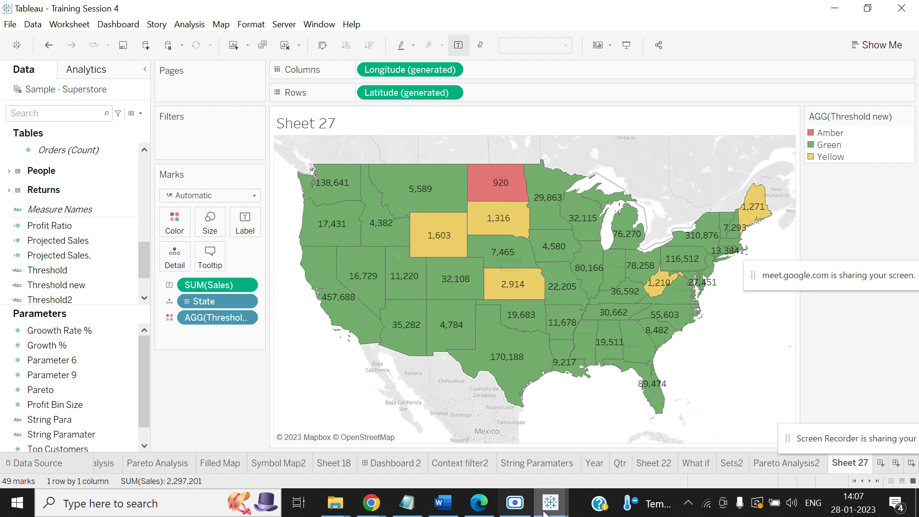
# Look over the Sheet 11 map and the Orders fields in the Book1 workbook and return to Training Session 4
pyautogui.moveTo(550, 503)
pyautogui.click(419, 444)
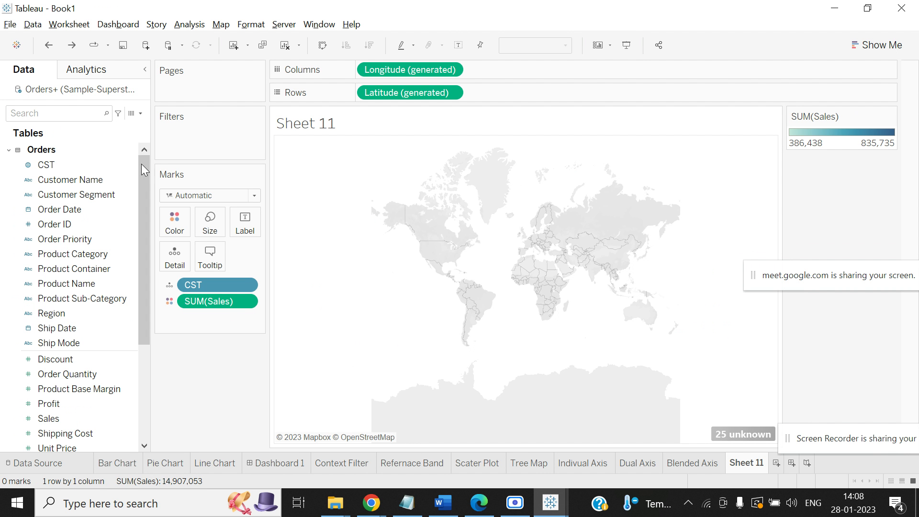
pyautogui.moveTo(144, 181)
pyautogui.mouseDown()
pyautogui.moveTo(144, 256)
pyautogui.moveTo(145, 178)
pyautogui.mouseUp()
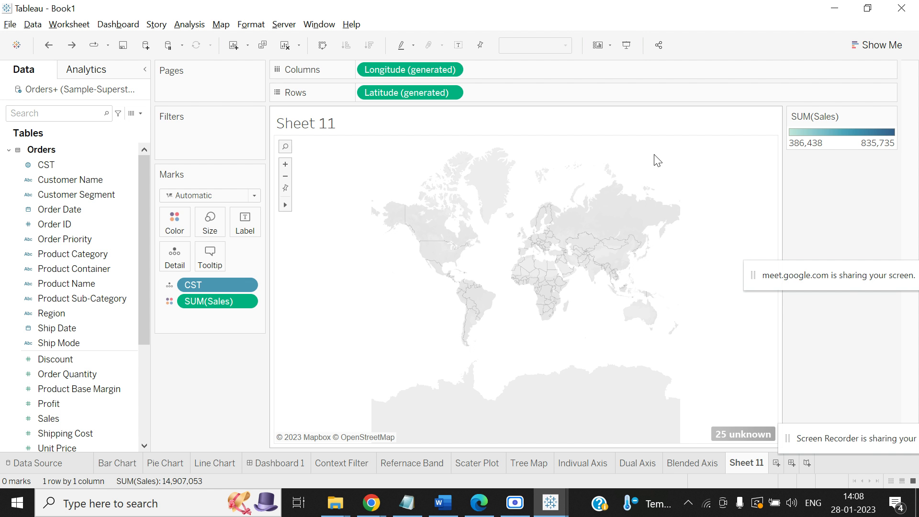
pyautogui.hotkey('alt', 'Tab')
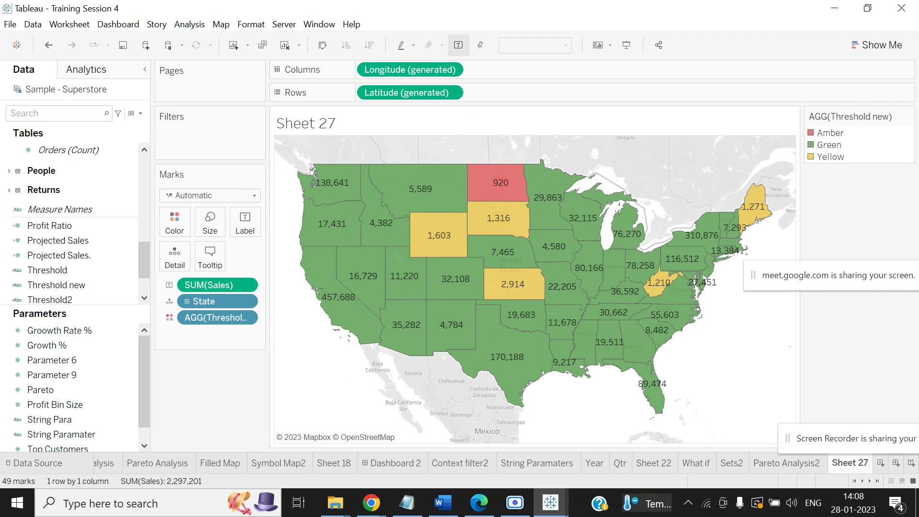
# Create a new dashboard and add the Sheet 27 map to it
pyautogui.click(895, 464)
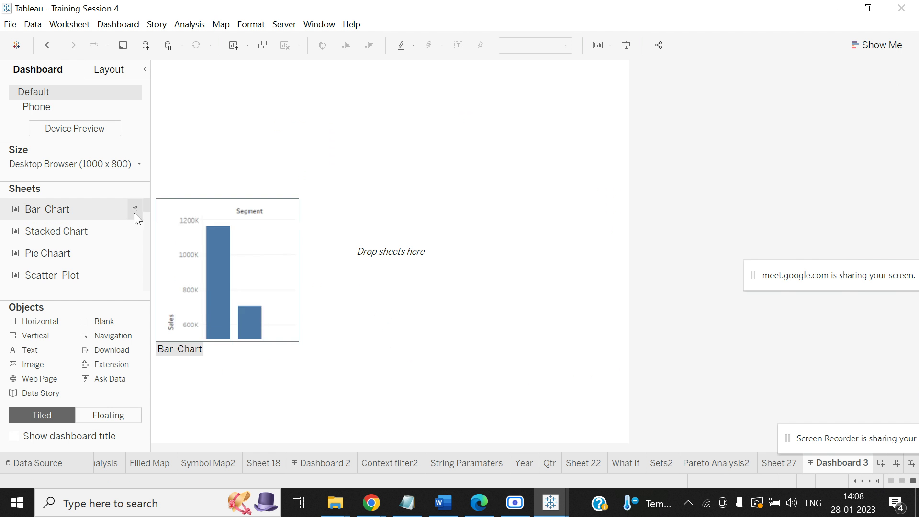
pyautogui.moveTo(145, 210); pyautogui.dragTo(140, 294)
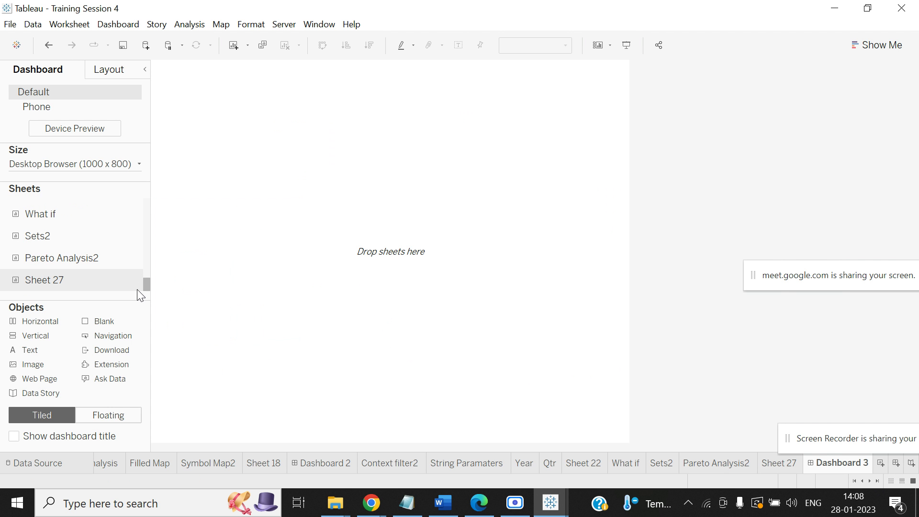
pyautogui.doubleClick(80, 276)
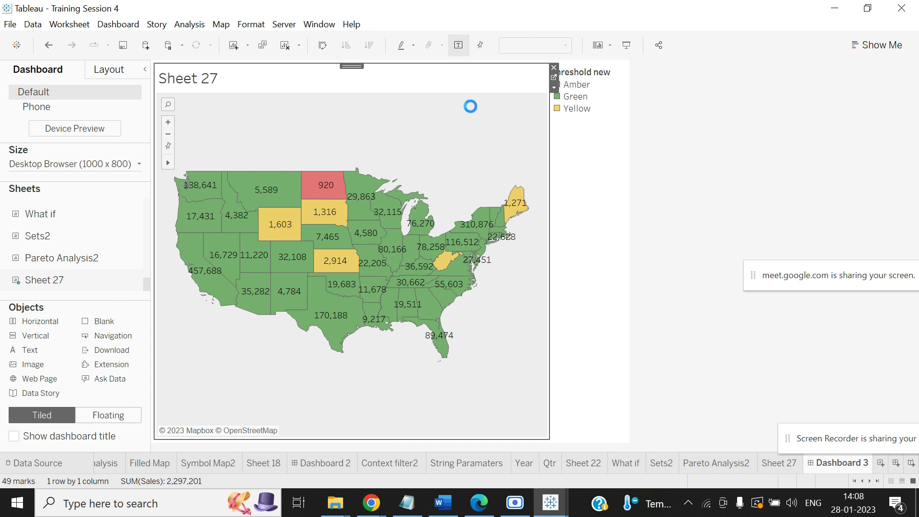
# Add the Bar Chart sheet below the map on the dashboard and the Stacked Chart sheet to the right of it
pyautogui.moveTo(118, 256)
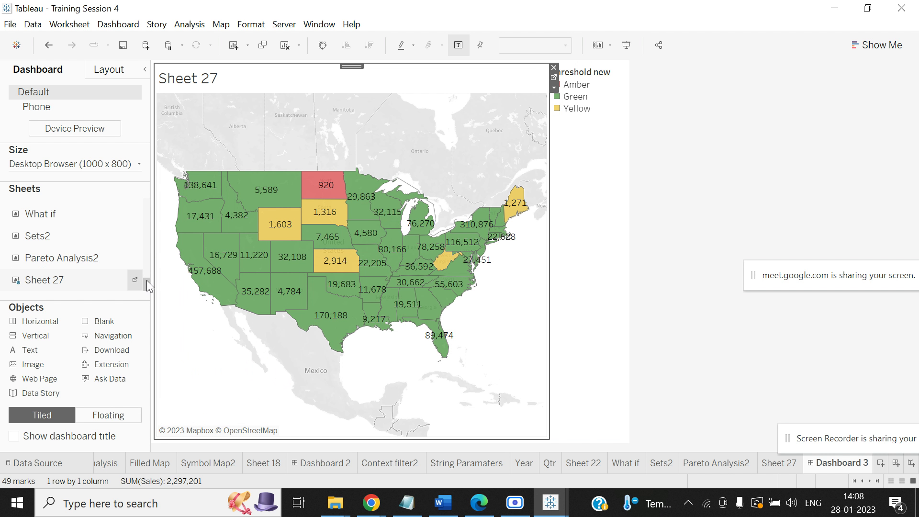
pyautogui.moveTo(147, 280); pyautogui.dragTo(146, 185)
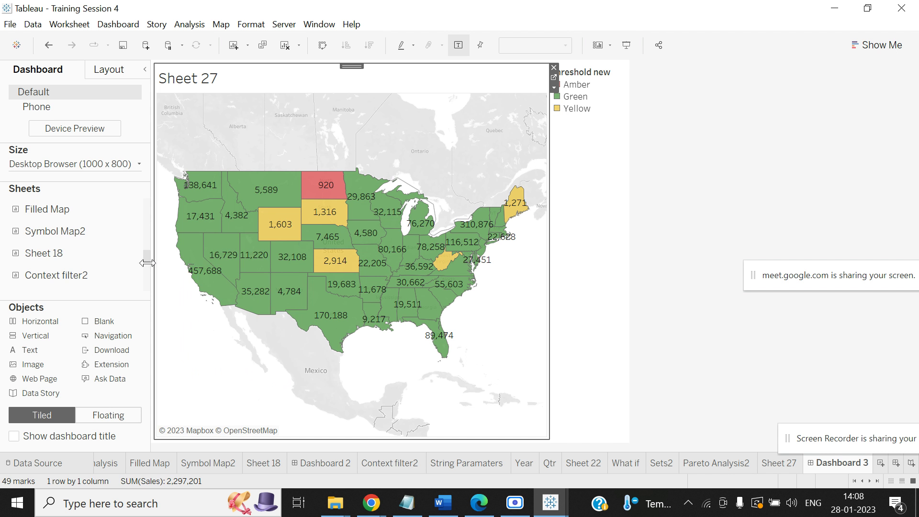
pyautogui.moveTo(145, 258); pyautogui.dragTo(150, 196)
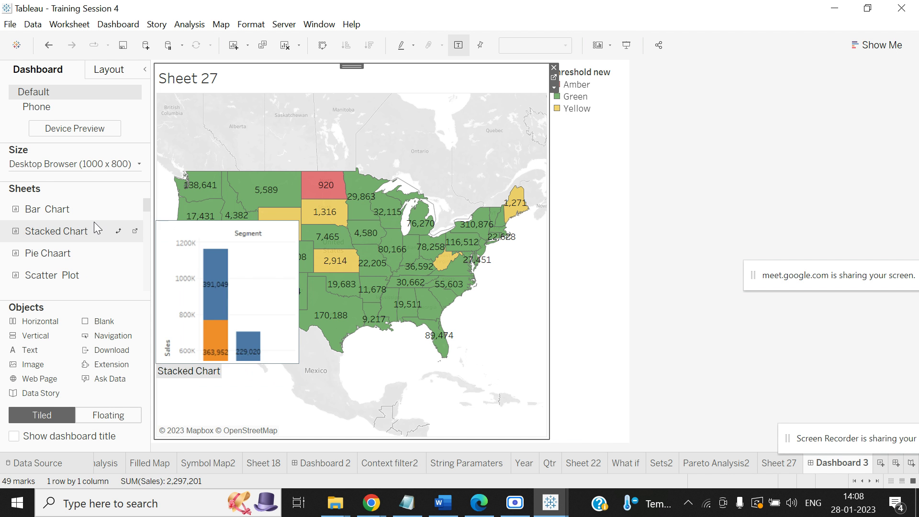
pyautogui.moveTo(79, 214); pyautogui.dragTo(271, 394)
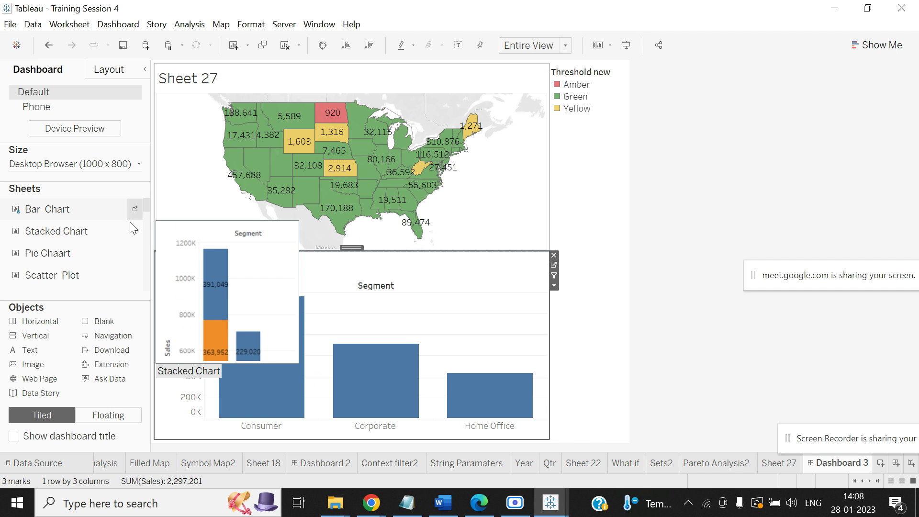
pyautogui.moveTo(107, 231); pyautogui.dragTo(460, 364)
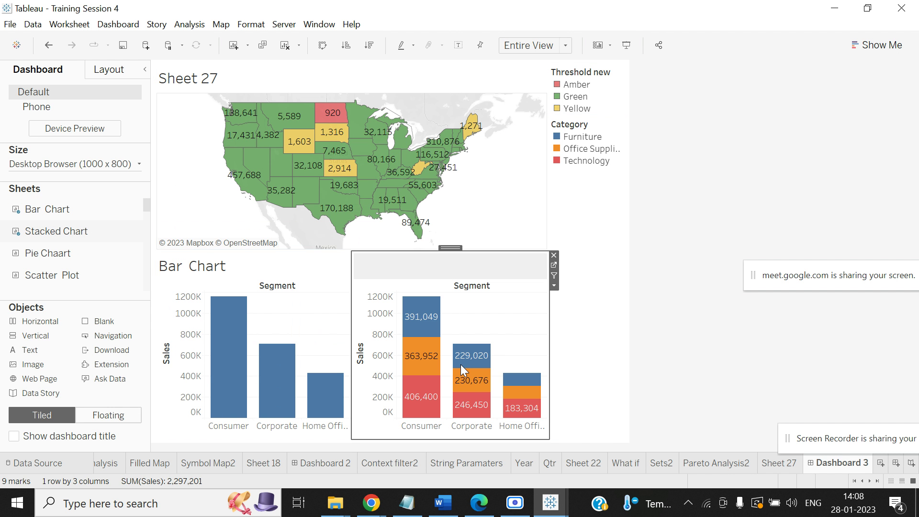
# Add the Pie Chaart sheet to the right of the map and the Scatter Plot sheet to the right of the stacked chart
pyautogui.moveTo(94, 252)
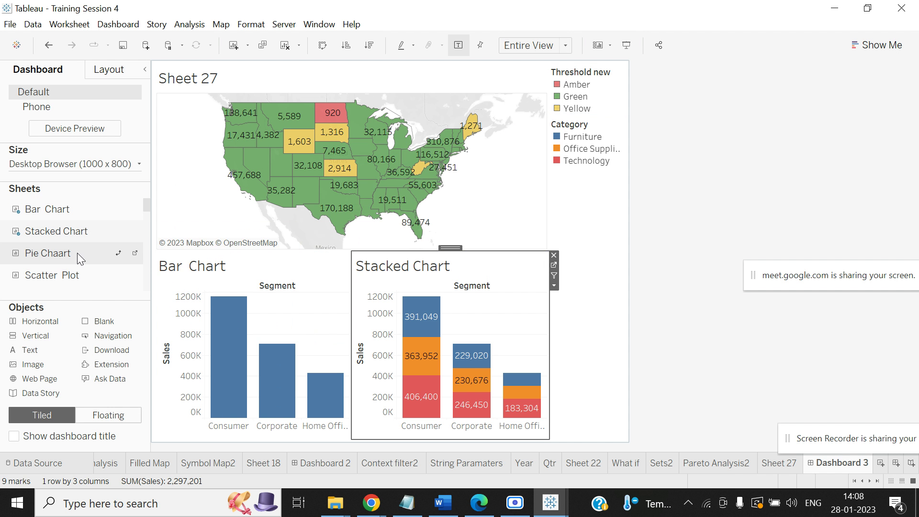
pyautogui.moveTo(77, 252); pyautogui.dragTo(511, 188)
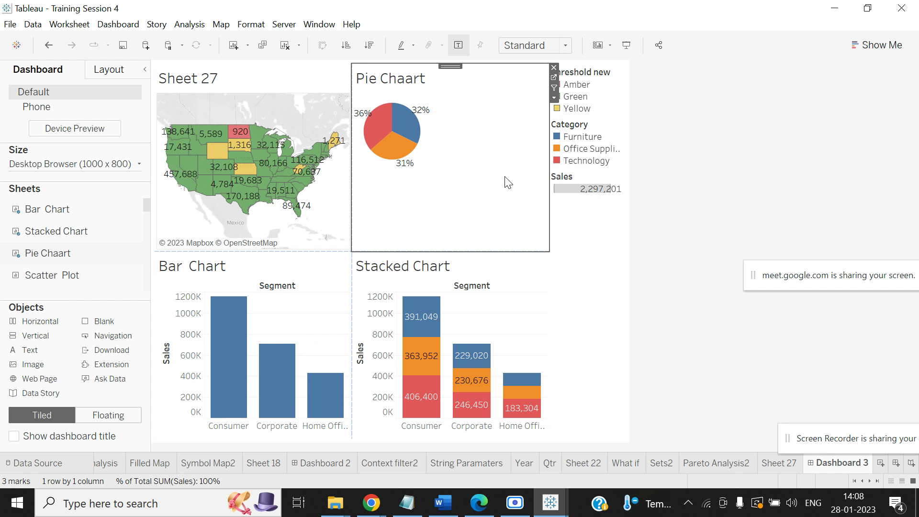
pyautogui.moveTo(123, 256)
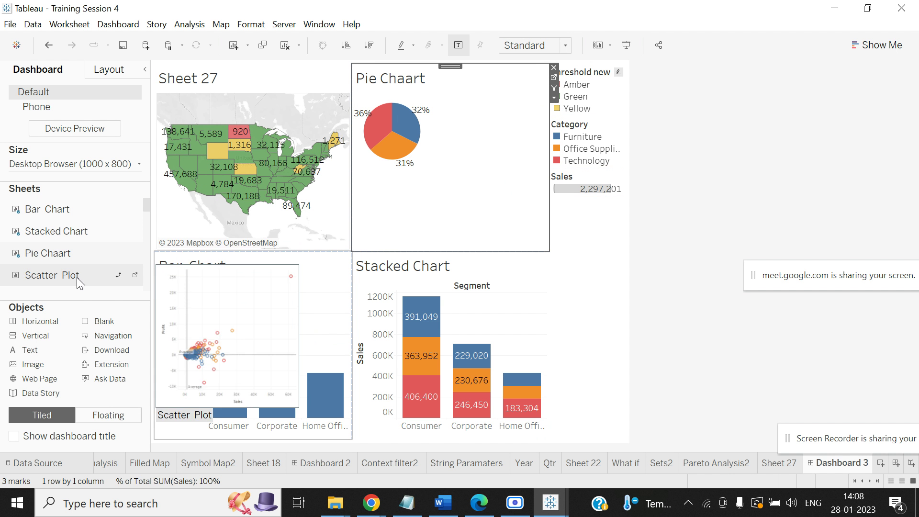
pyautogui.moveTo(76, 278)
pyautogui.mouseDown()
pyautogui.moveTo(642, 369)
pyautogui.moveTo(529, 443)
pyautogui.moveTo(514, 358)
pyautogui.moveTo(522, 352)
pyautogui.mouseUp()
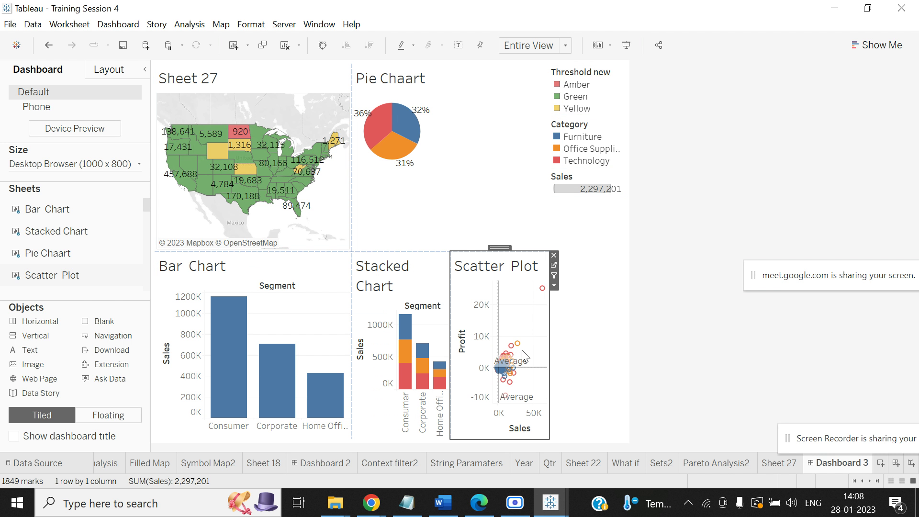
# Set the dashboard to a fixed custom width of 1600 px
pyautogui.click(136, 164)
pyautogui.click(71, 241)
pyautogui.click(72, 241)
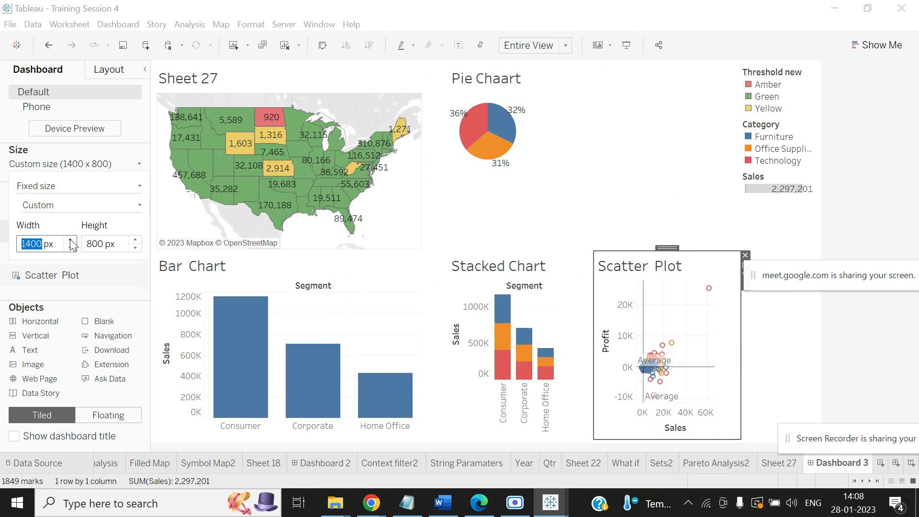
pyautogui.click(72, 241)
pyautogui.click(72, 241)
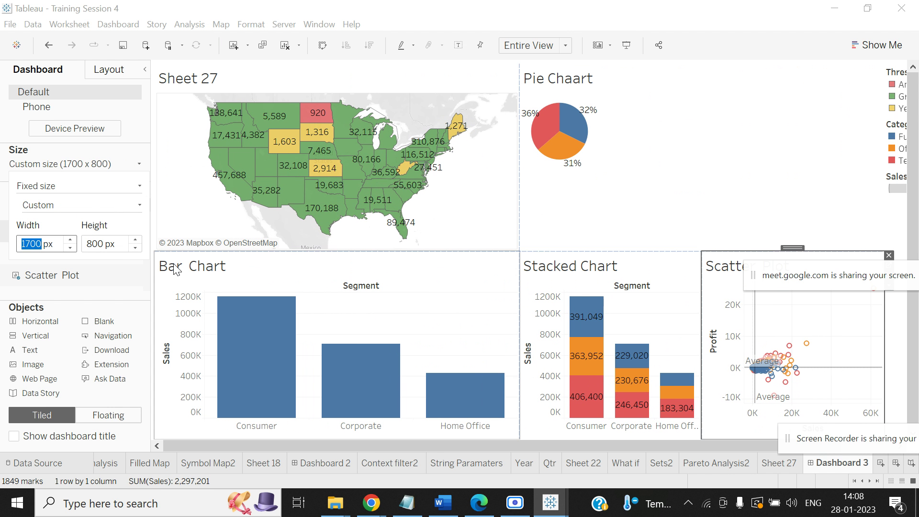
pyautogui.click(70, 248)
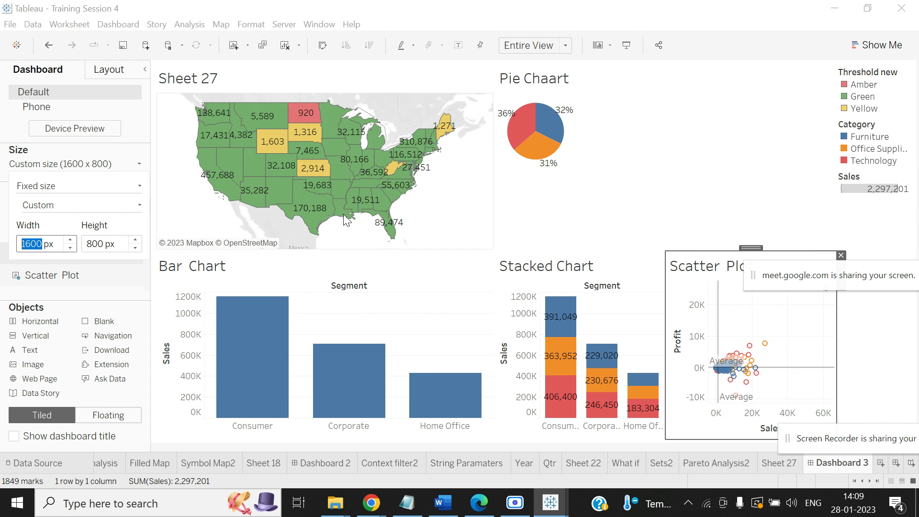
# Remove the Threshold new, Category and Sales legends from the dashboard
pyautogui.click(875, 84)
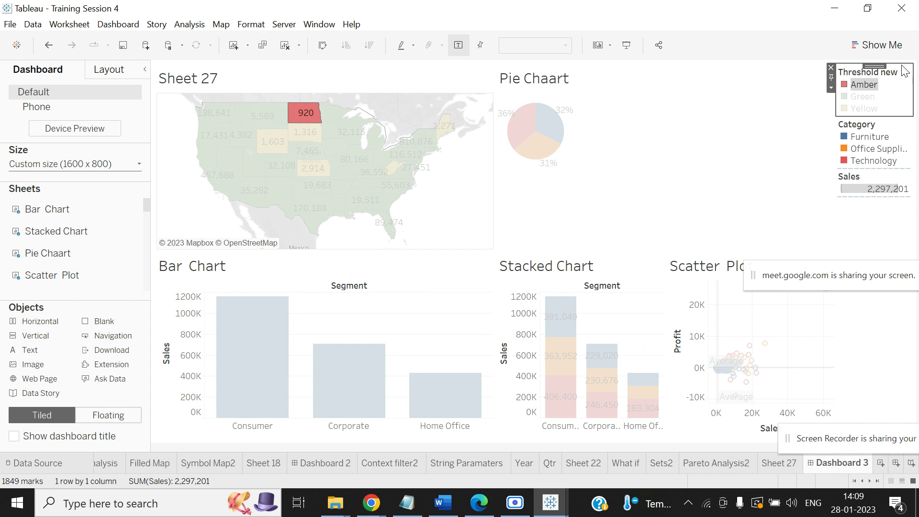
pyautogui.click(832, 67)
pyautogui.click(831, 67)
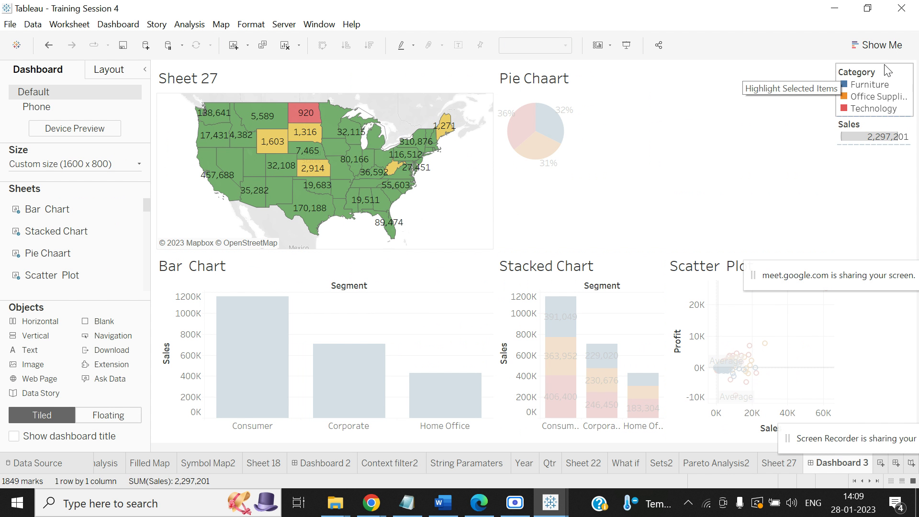
pyautogui.click(833, 66)
pyautogui.click(867, 69)
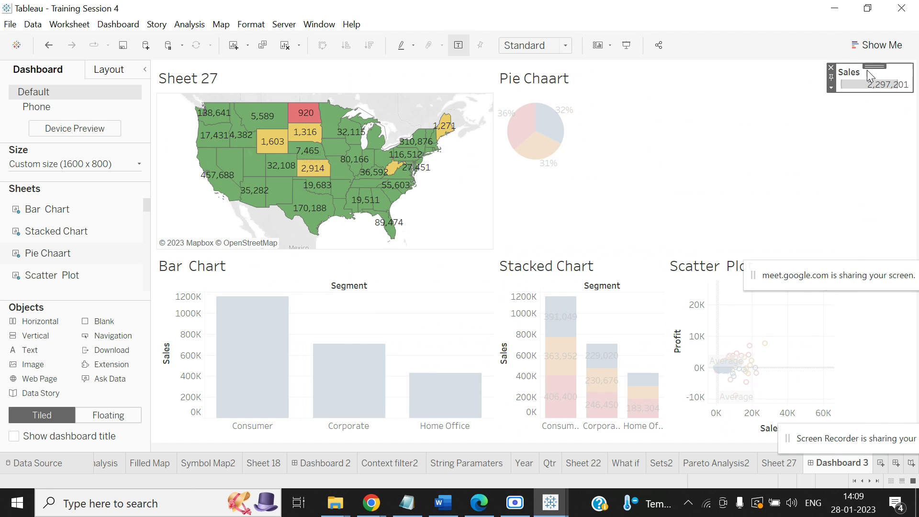
pyautogui.click(832, 67)
# Fit the Pie Chaart sheet to the entire view of its dashboard area
pyautogui.click(667, 144)
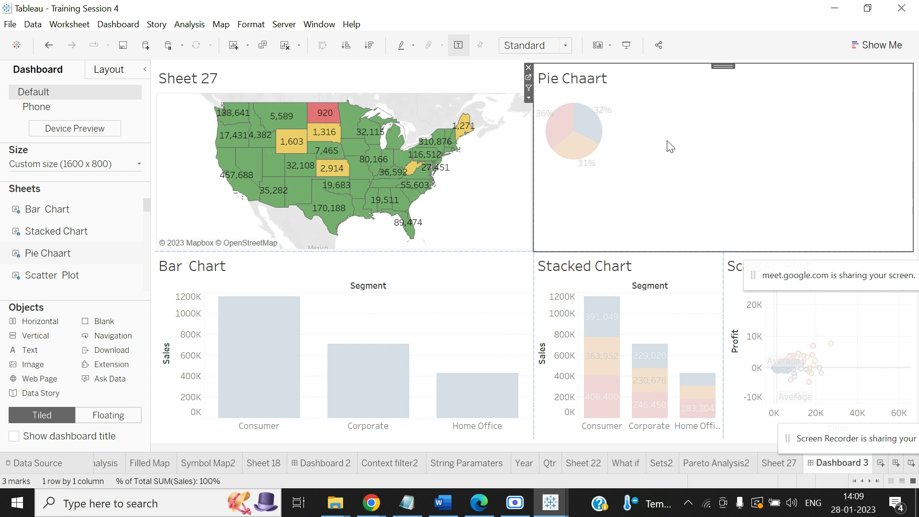
pyautogui.click(529, 98)
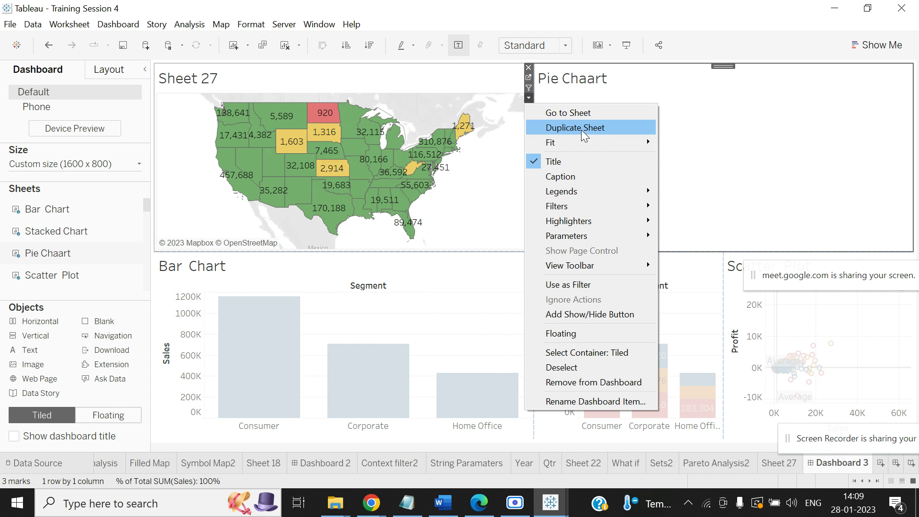
pyautogui.moveTo(648, 140)
pyautogui.click(695, 186)
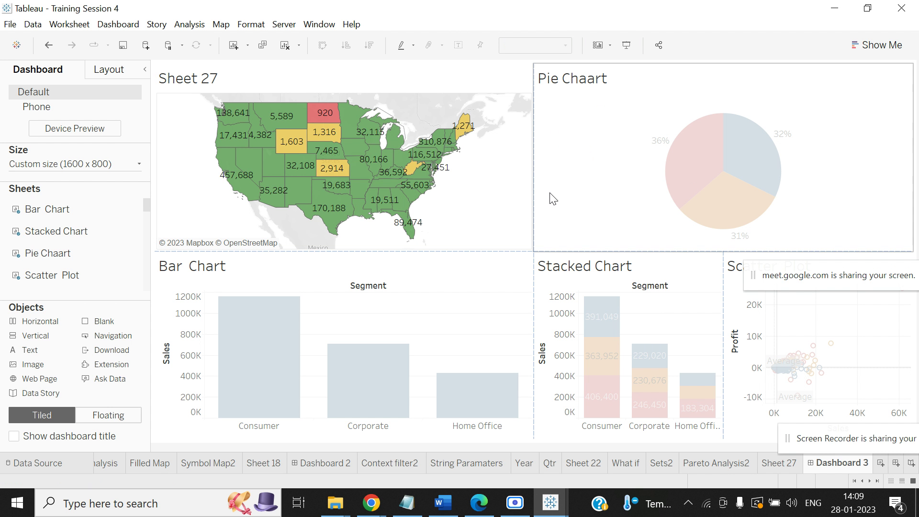
pyautogui.click(250, 267)
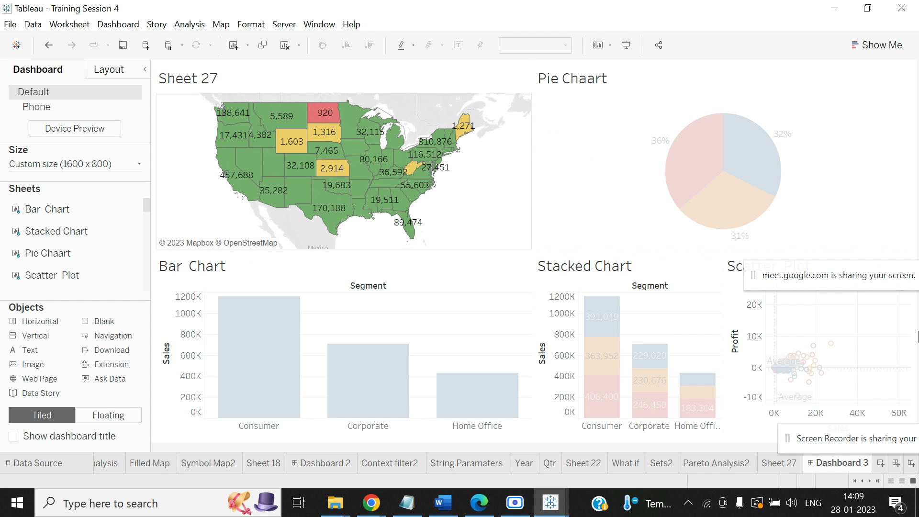
# Move the Scatter Plot into the dashboard's upper row, to the right of the pie chart
pyautogui.moveTo(863, 278); pyautogui.dragTo(890, 363)
pyautogui.click(429, 152)
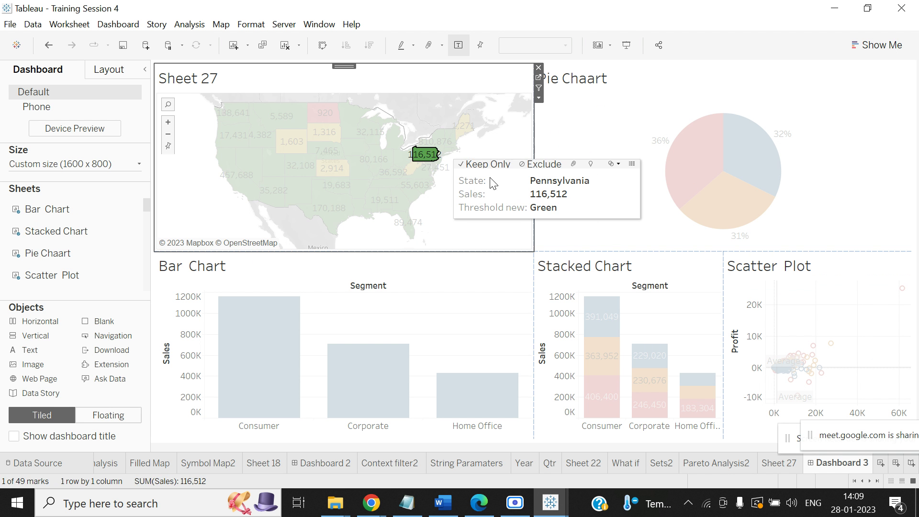
pyautogui.click(531, 248)
pyautogui.click(463, 302)
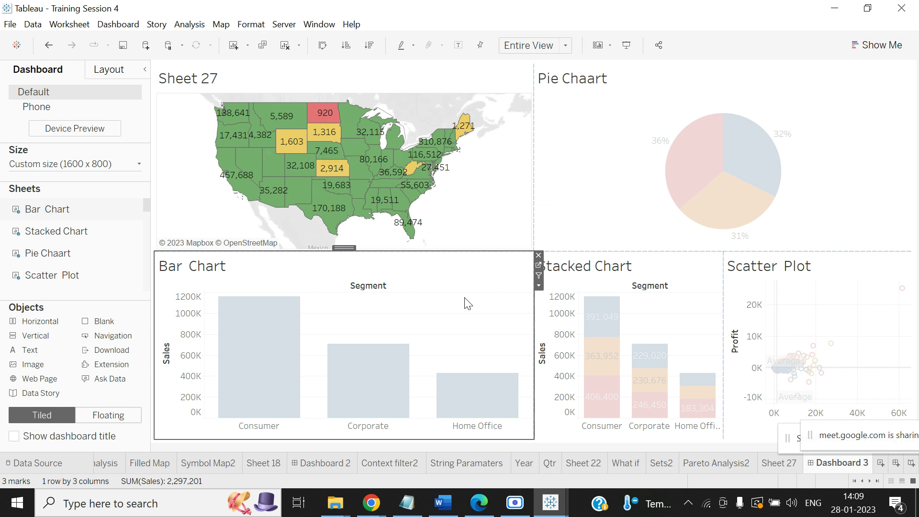
pyautogui.click(796, 297)
pyautogui.moveTo(818, 248); pyautogui.dragTo(826, 214)
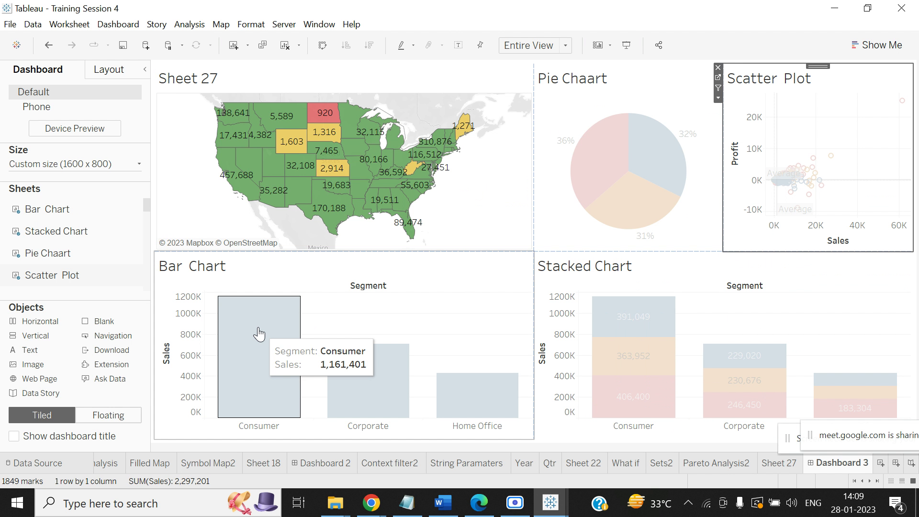
# Go to the Bar Chart worksheet from the dashboard, remove its Category filter and open Dashboard 1
pyautogui.click(501, 285)
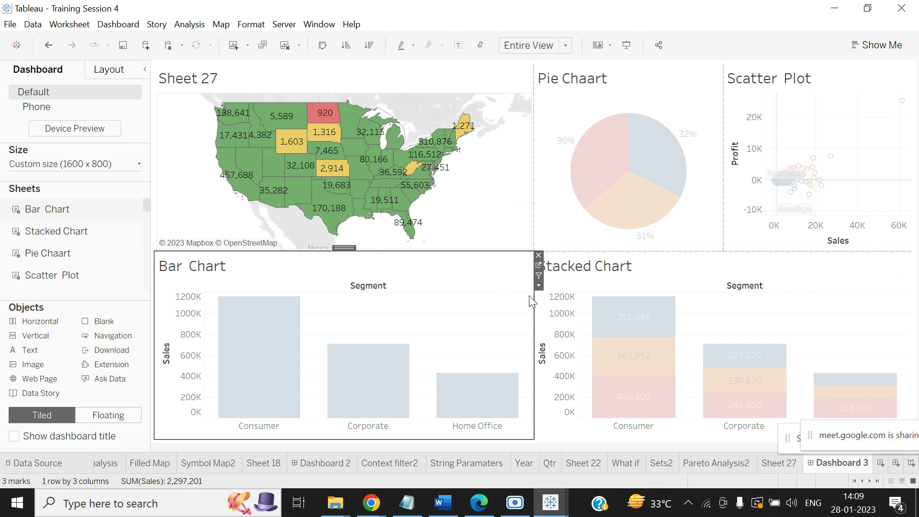
pyautogui.click(539, 285)
pyautogui.click(575, 218)
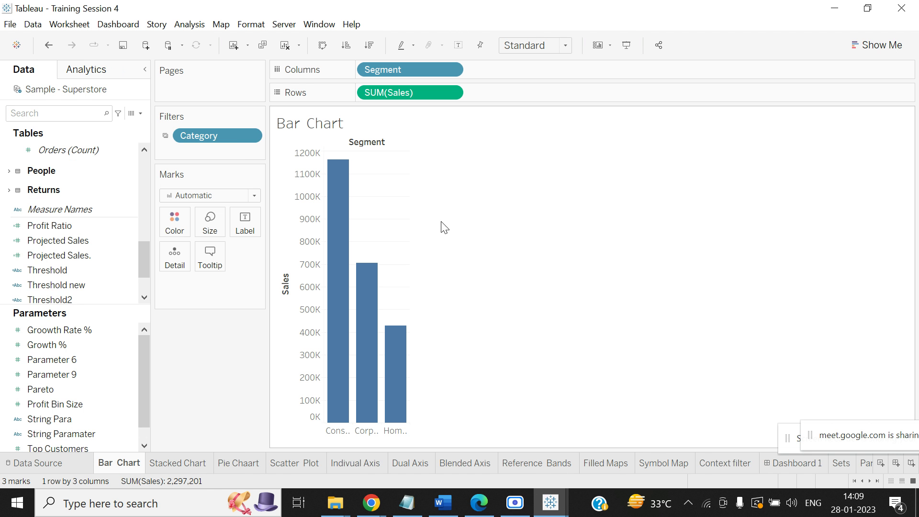
pyautogui.moveTo(234, 138); pyautogui.dragTo(87, 344)
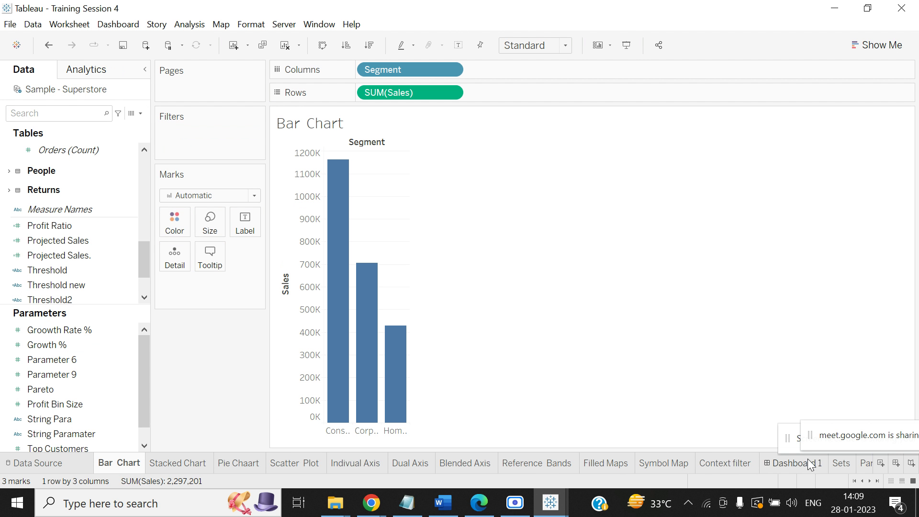
pyautogui.click(809, 464)
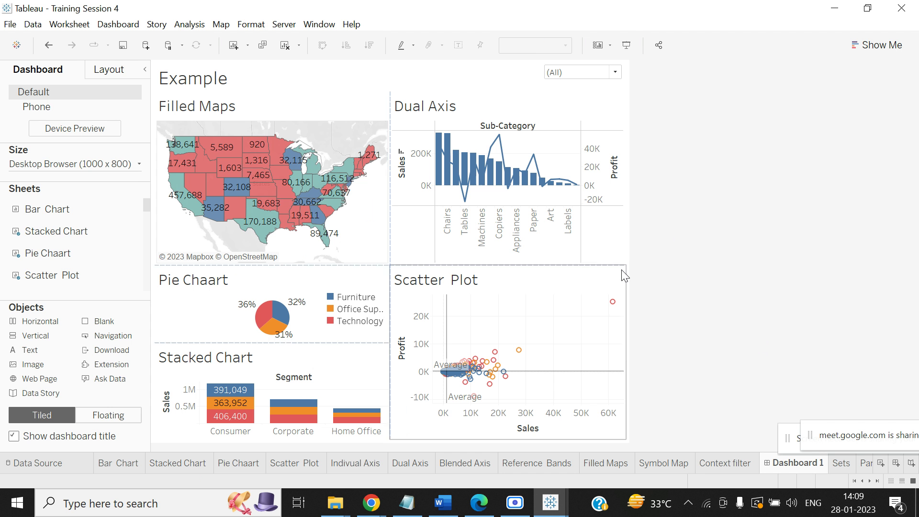
# Leave Dashboard 1 without resizing it and open Dashboard 2
pyautogui.click(132, 168)
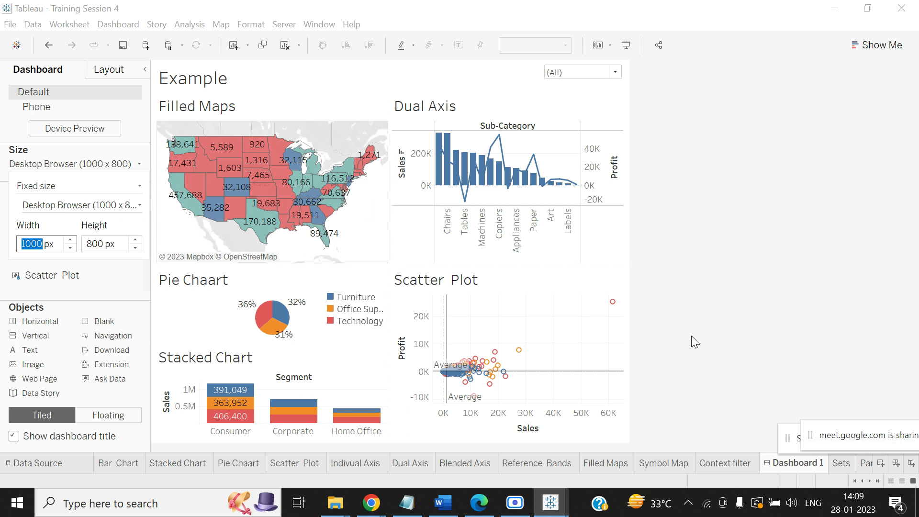
pyautogui.click(868, 481)
pyautogui.click(869, 481)
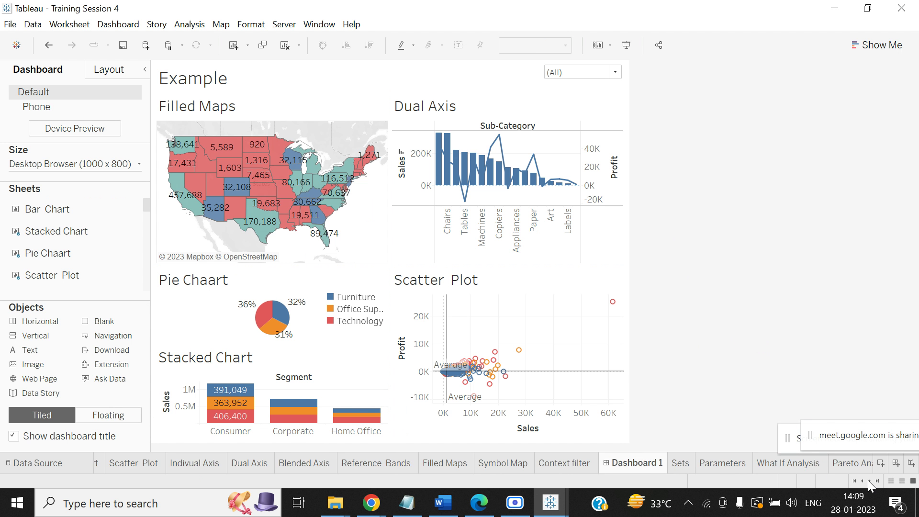
pyautogui.click(869, 481)
pyautogui.click(869, 481)
pyautogui.click(869, 481)
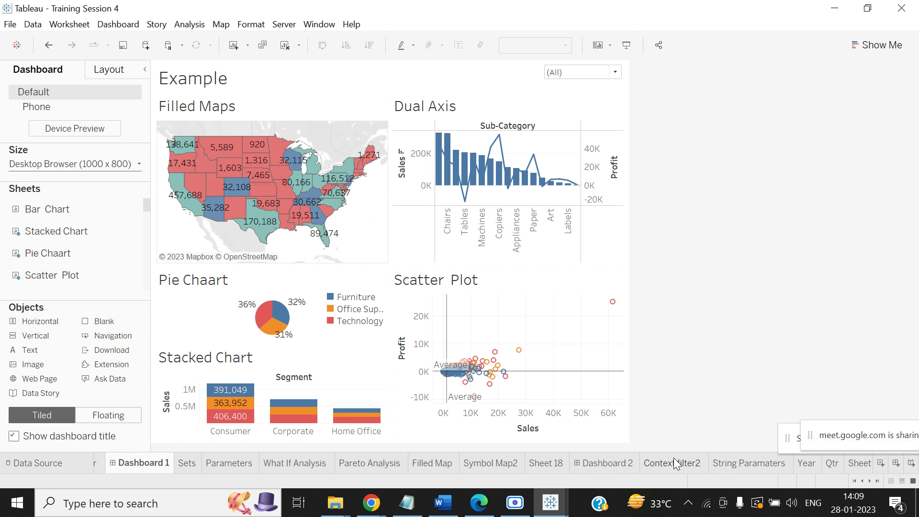
pyautogui.click(599, 472)
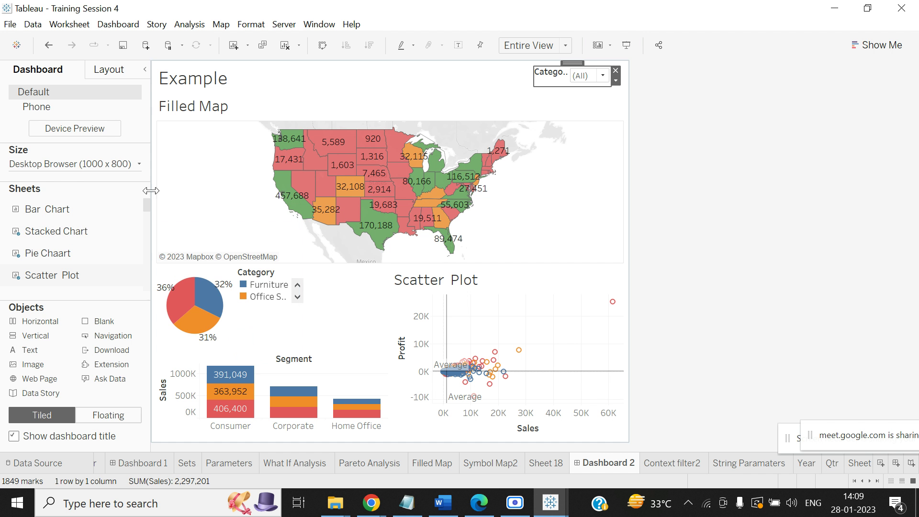
# Set the fixed width of Dashboard 2 to 1500 px
pyautogui.click(139, 164)
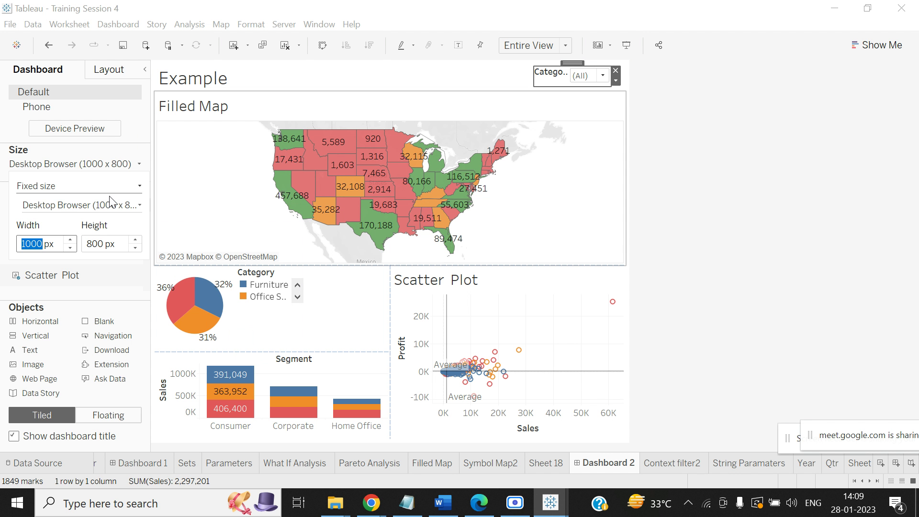
pyautogui.write('1500')
pyautogui.press('Return')
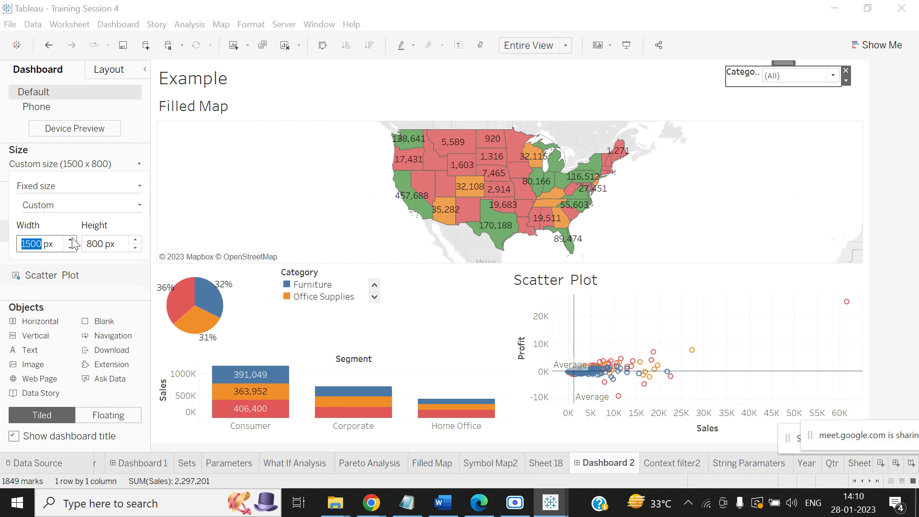
# Turn off the Filled Map's use as a filter on the dashboard and turn it back on
pyautogui.click(752, 189)
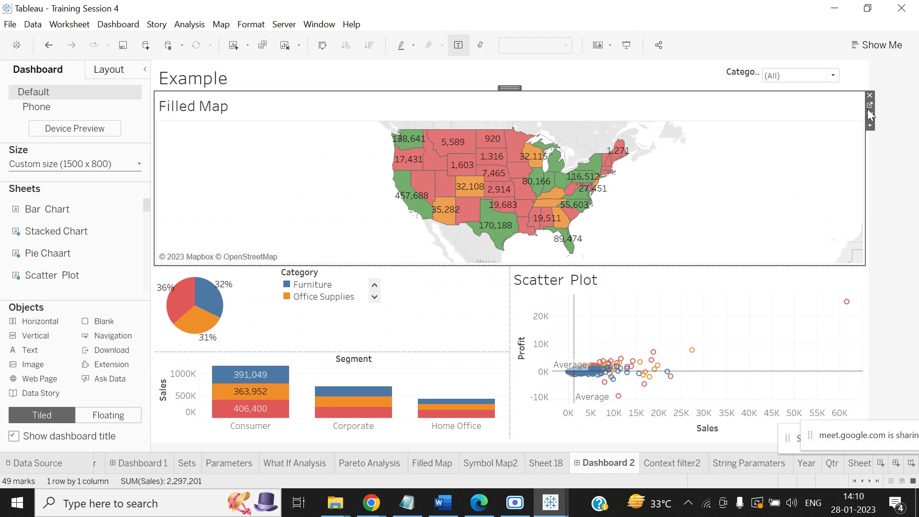
pyautogui.click(870, 126)
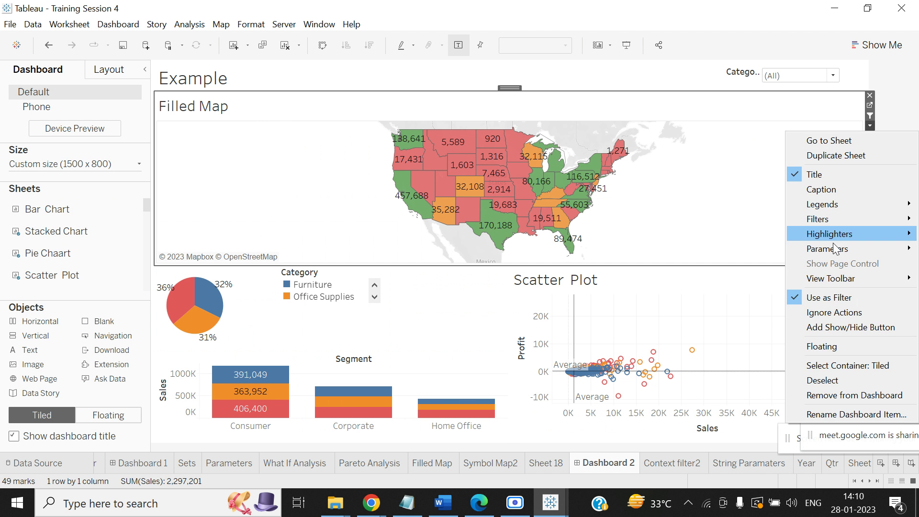
pyautogui.click(809, 299)
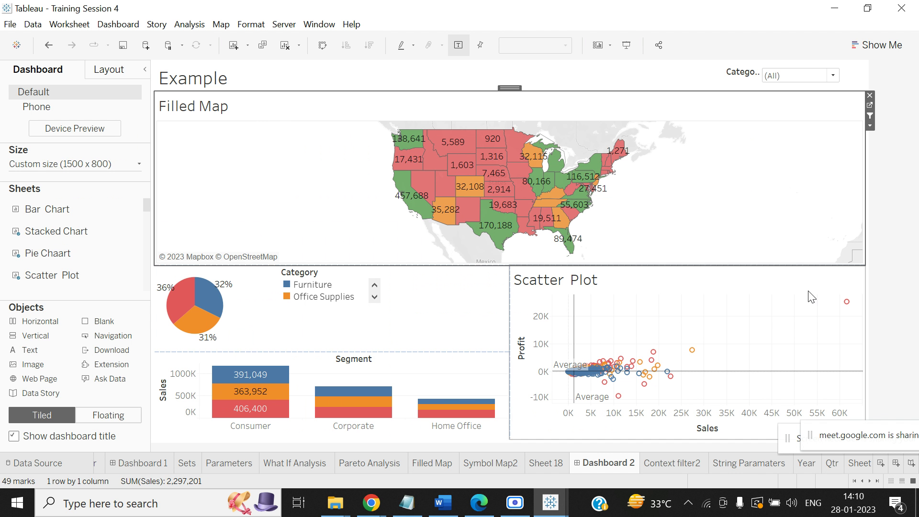
pyautogui.click(871, 125)
pyautogui.click(849, 302)
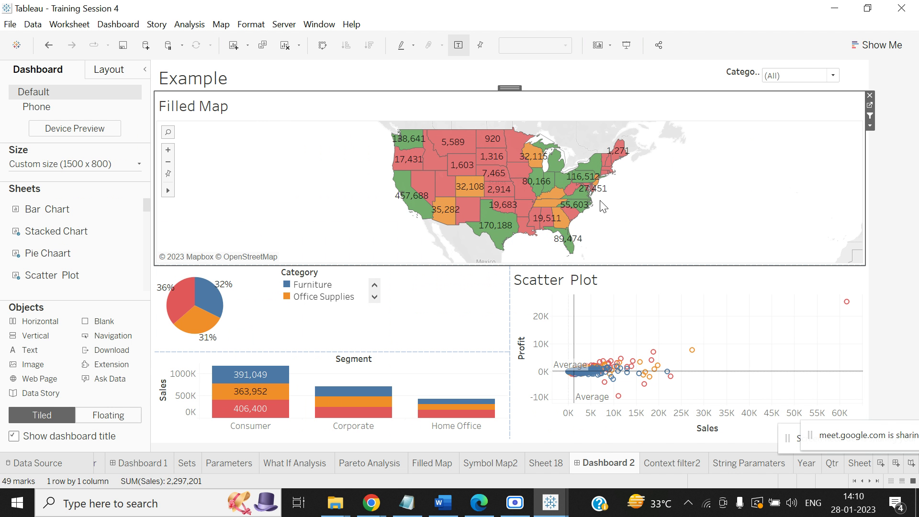
# Filter the dashboard charts by Colorado, South Dakota and Florida in turn from the Filled Map, and clear the selection
pyautogui.click(466, 189)
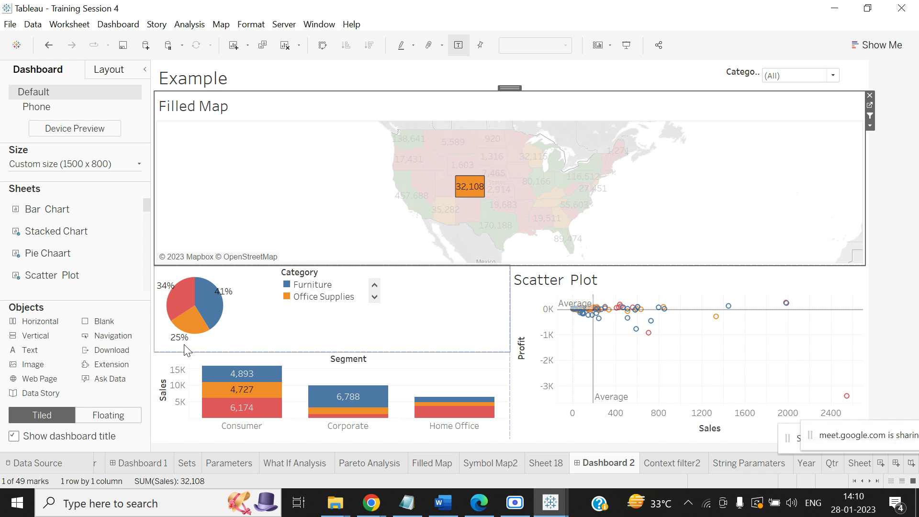
pyautogui.click(490, 154)
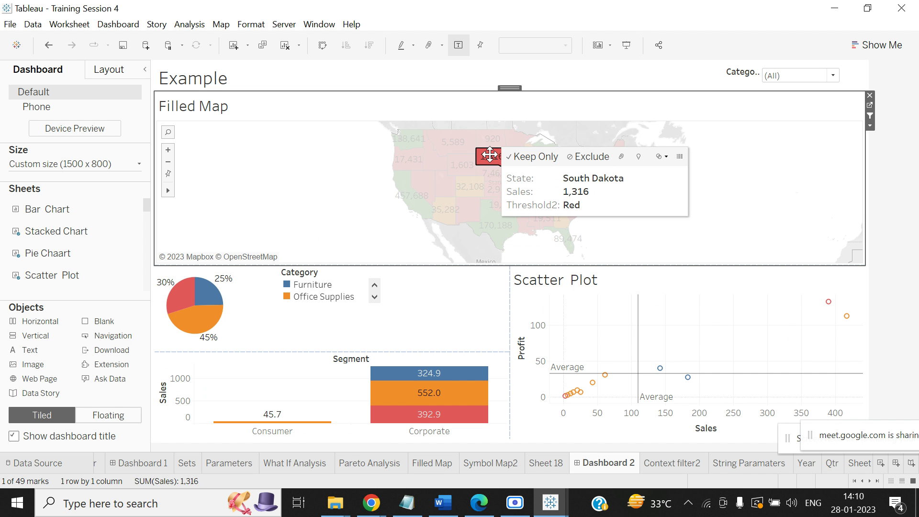
pyautogui.click(554, 234)
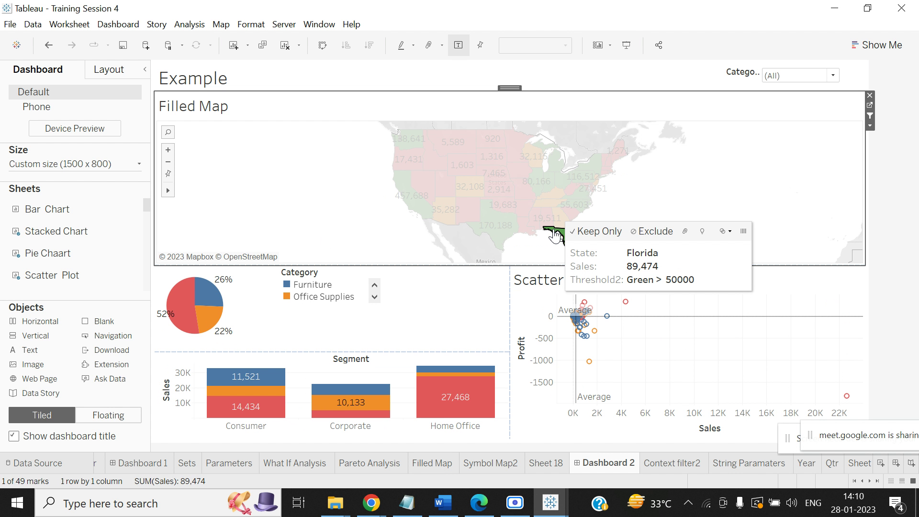
pyautogui.click(717, 175)
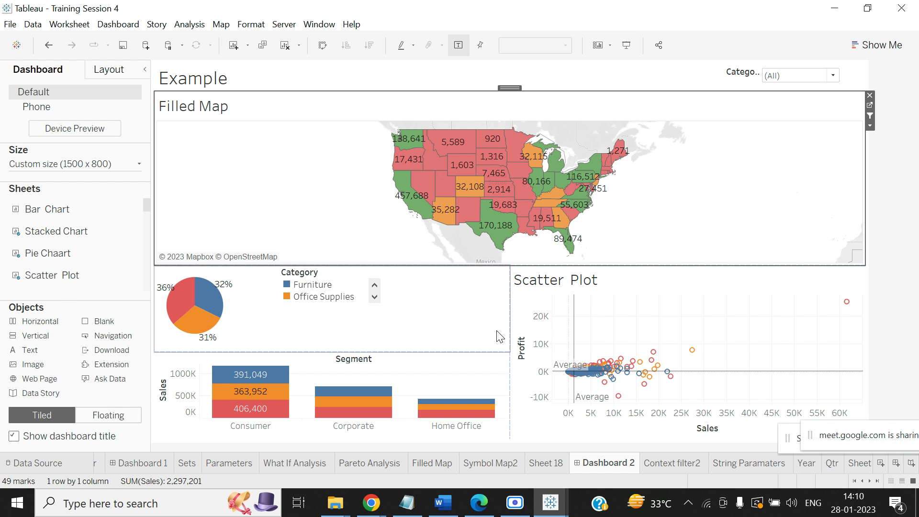
# Review the Symbol Map2, Filled Map and String Paramaters worksheets, and return to Dashboard 2
pyautogui.click(477, 468)
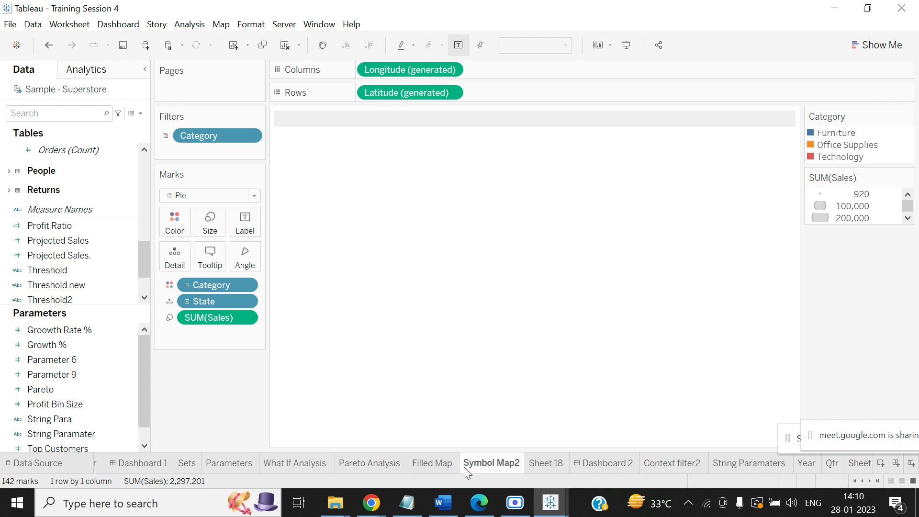
pyautogui.click(432, 462)
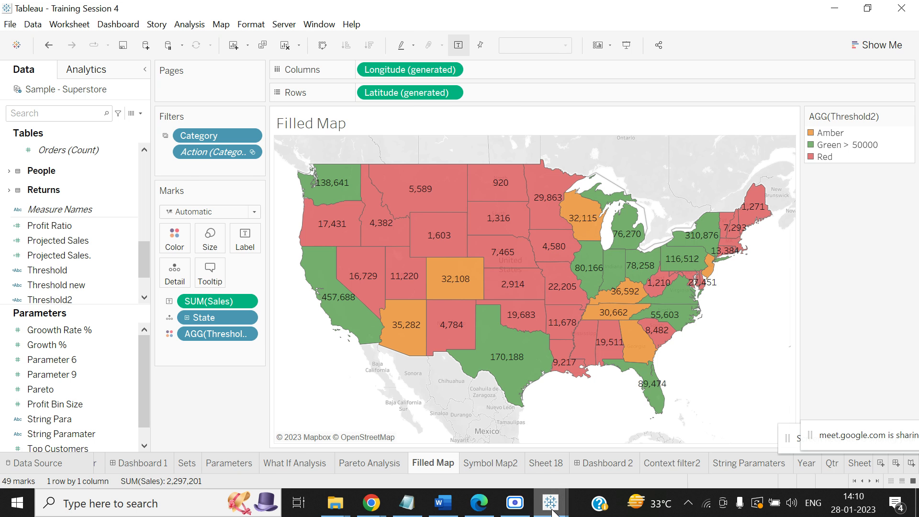
pyautogui.click(551, 508)
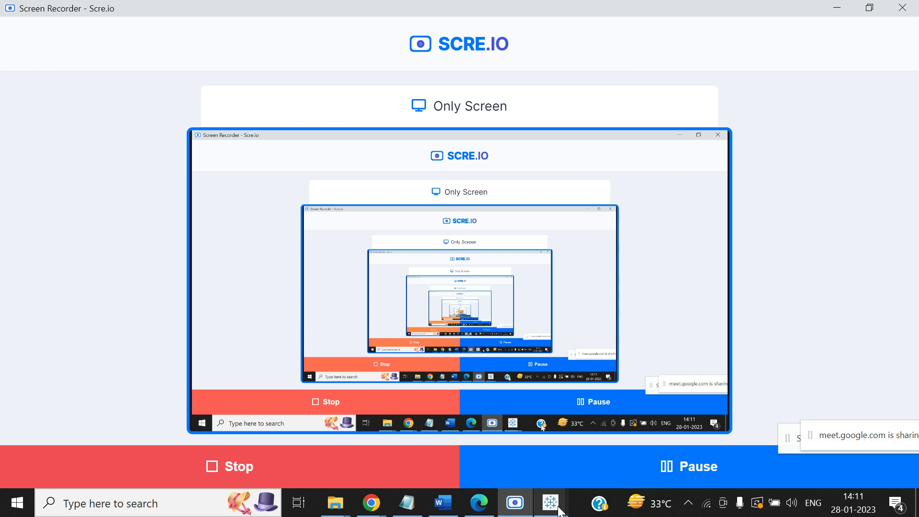
pyautogui.click(551, 507)
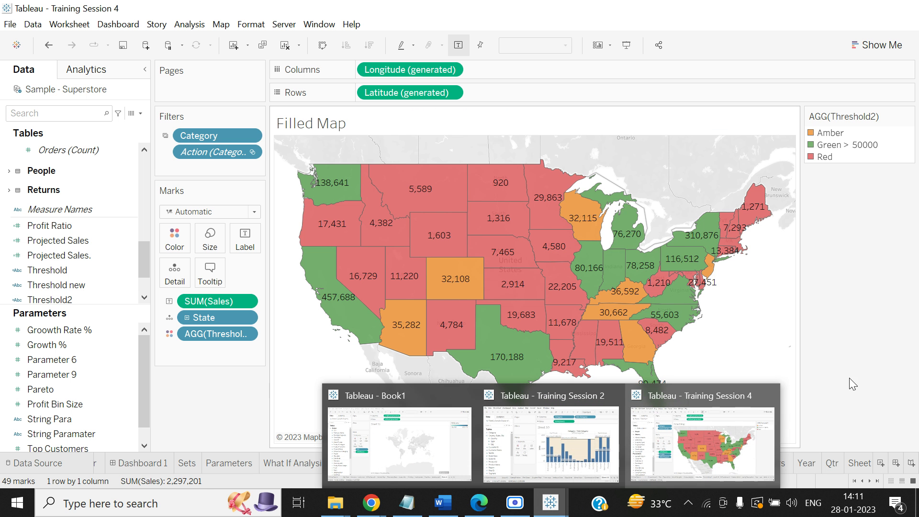
pyautogui.click(731, 464)
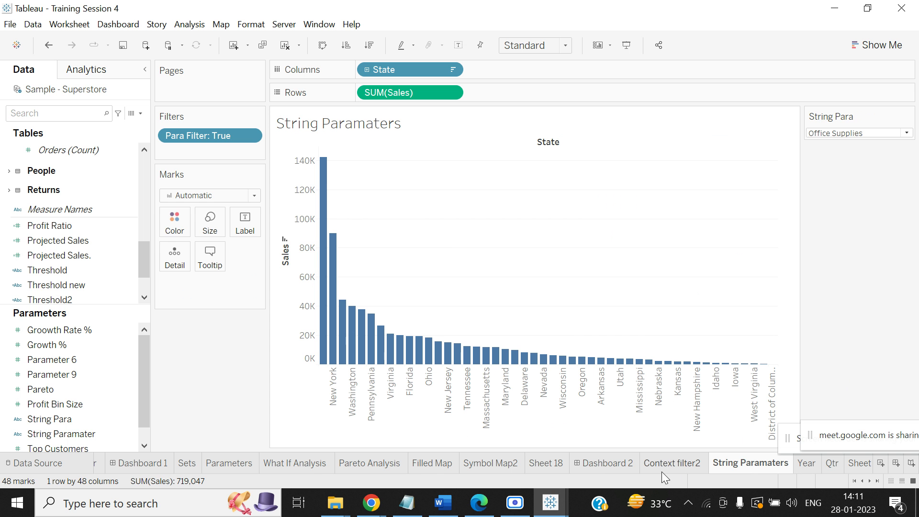
pyautogui.click(604, 464)
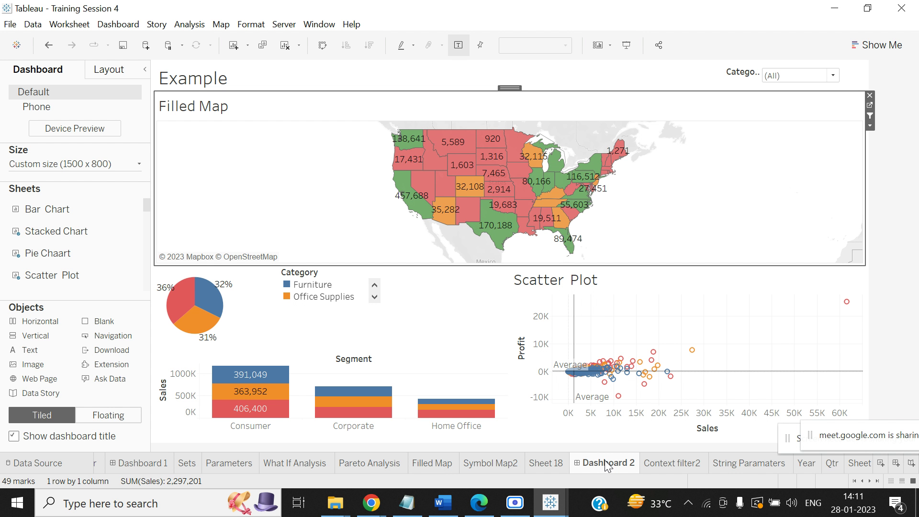
# Review the Sets, What If Analysis and Pareto Analysis worksheets
pyautogui.click(185, 463)
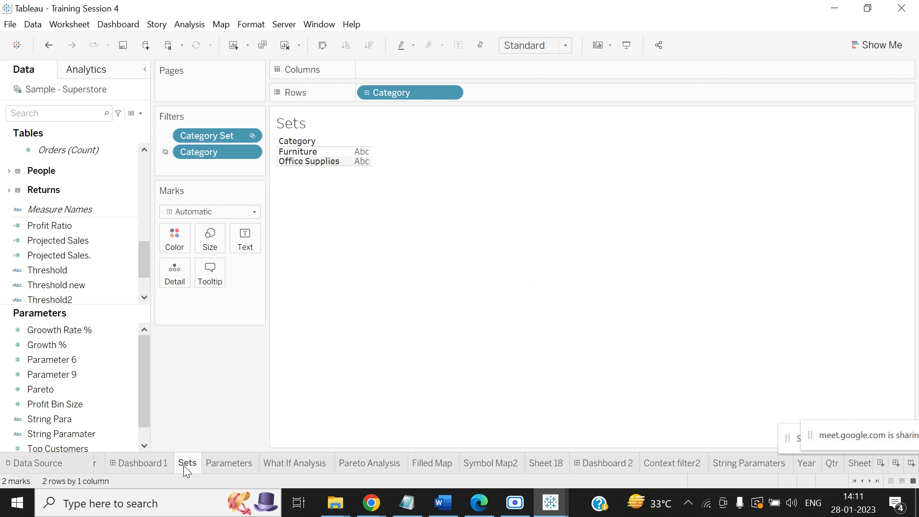
pyautogui.click(316, 460)
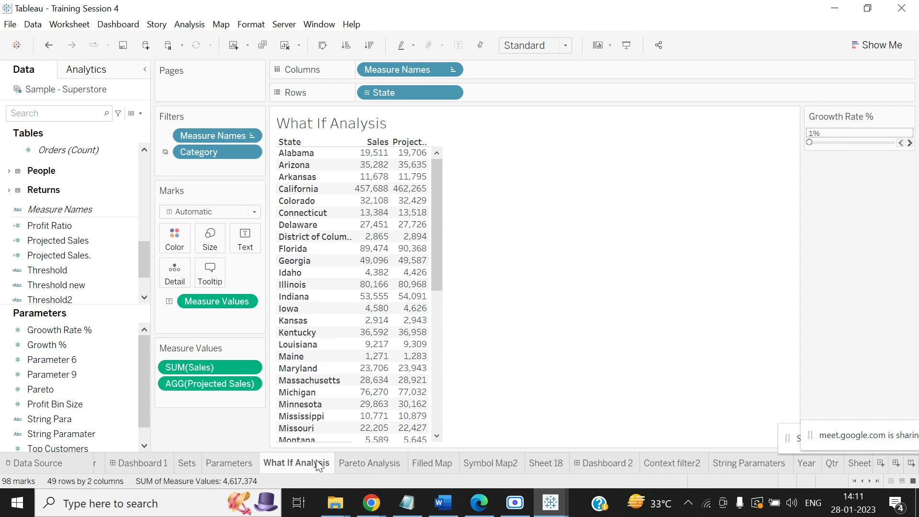
pyautogui.click(371, 460)
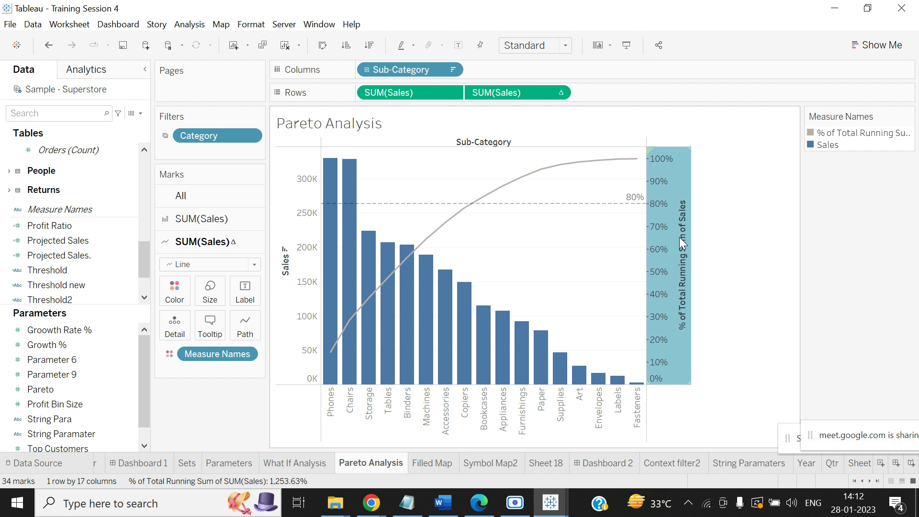
pyautogui.moveTo(681, 238)
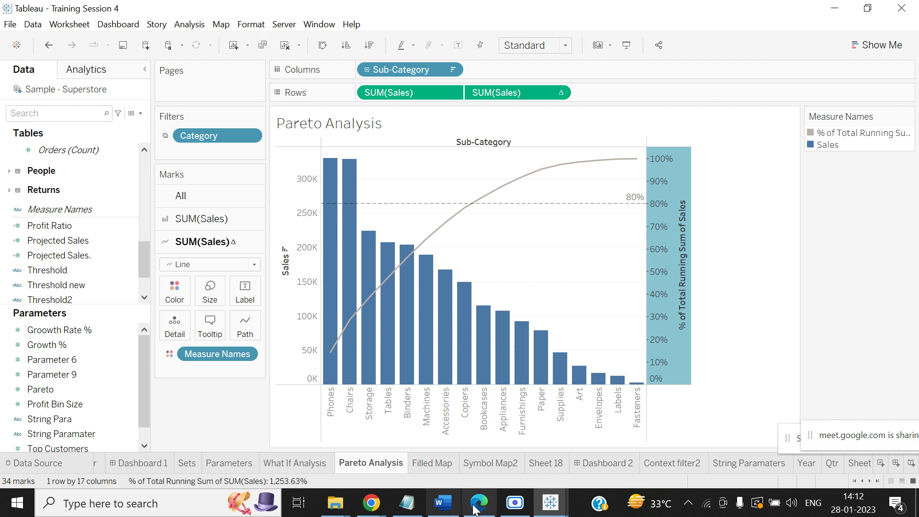
pyautogui.moveTo(371, 504)
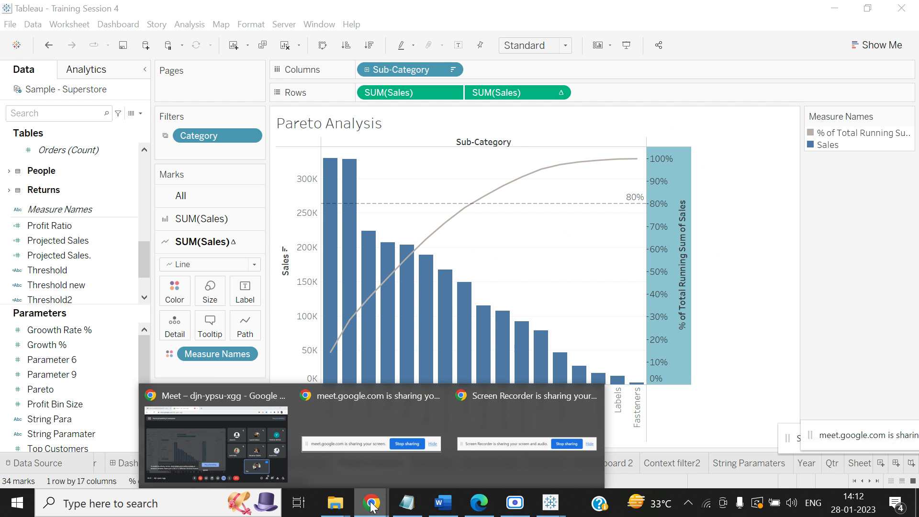
pyautogui.click(257, 446)
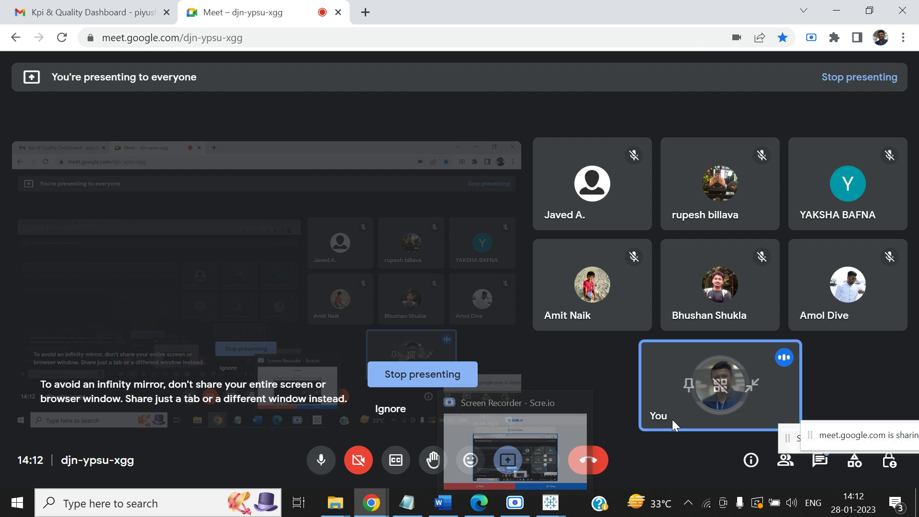
pyautogui.click(515, 502)
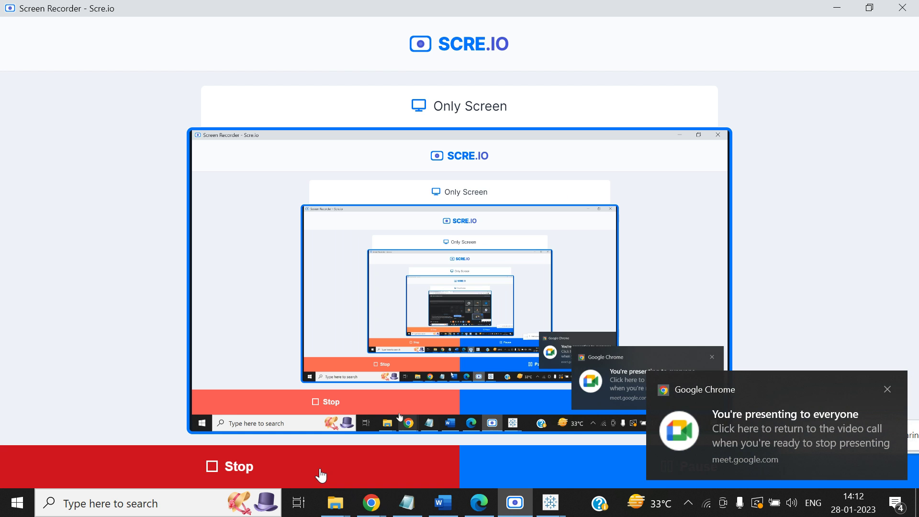
pyautogui.click(887, 388)
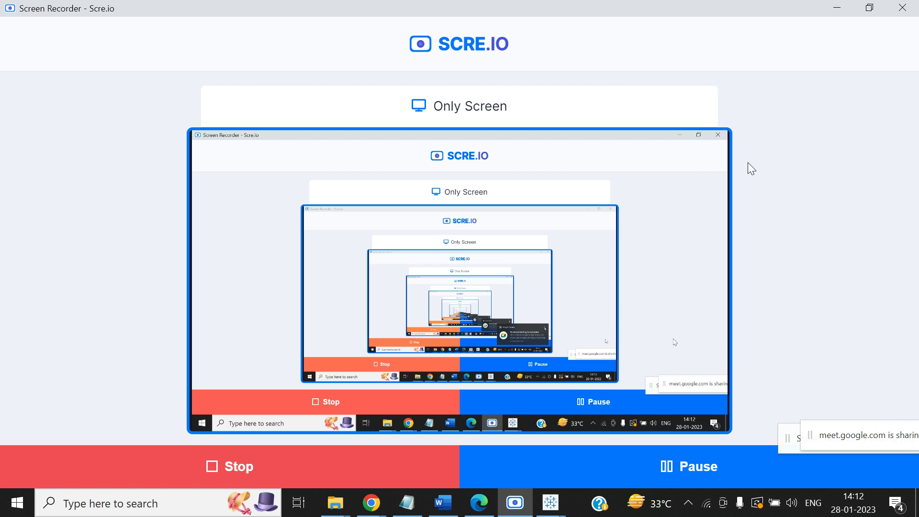